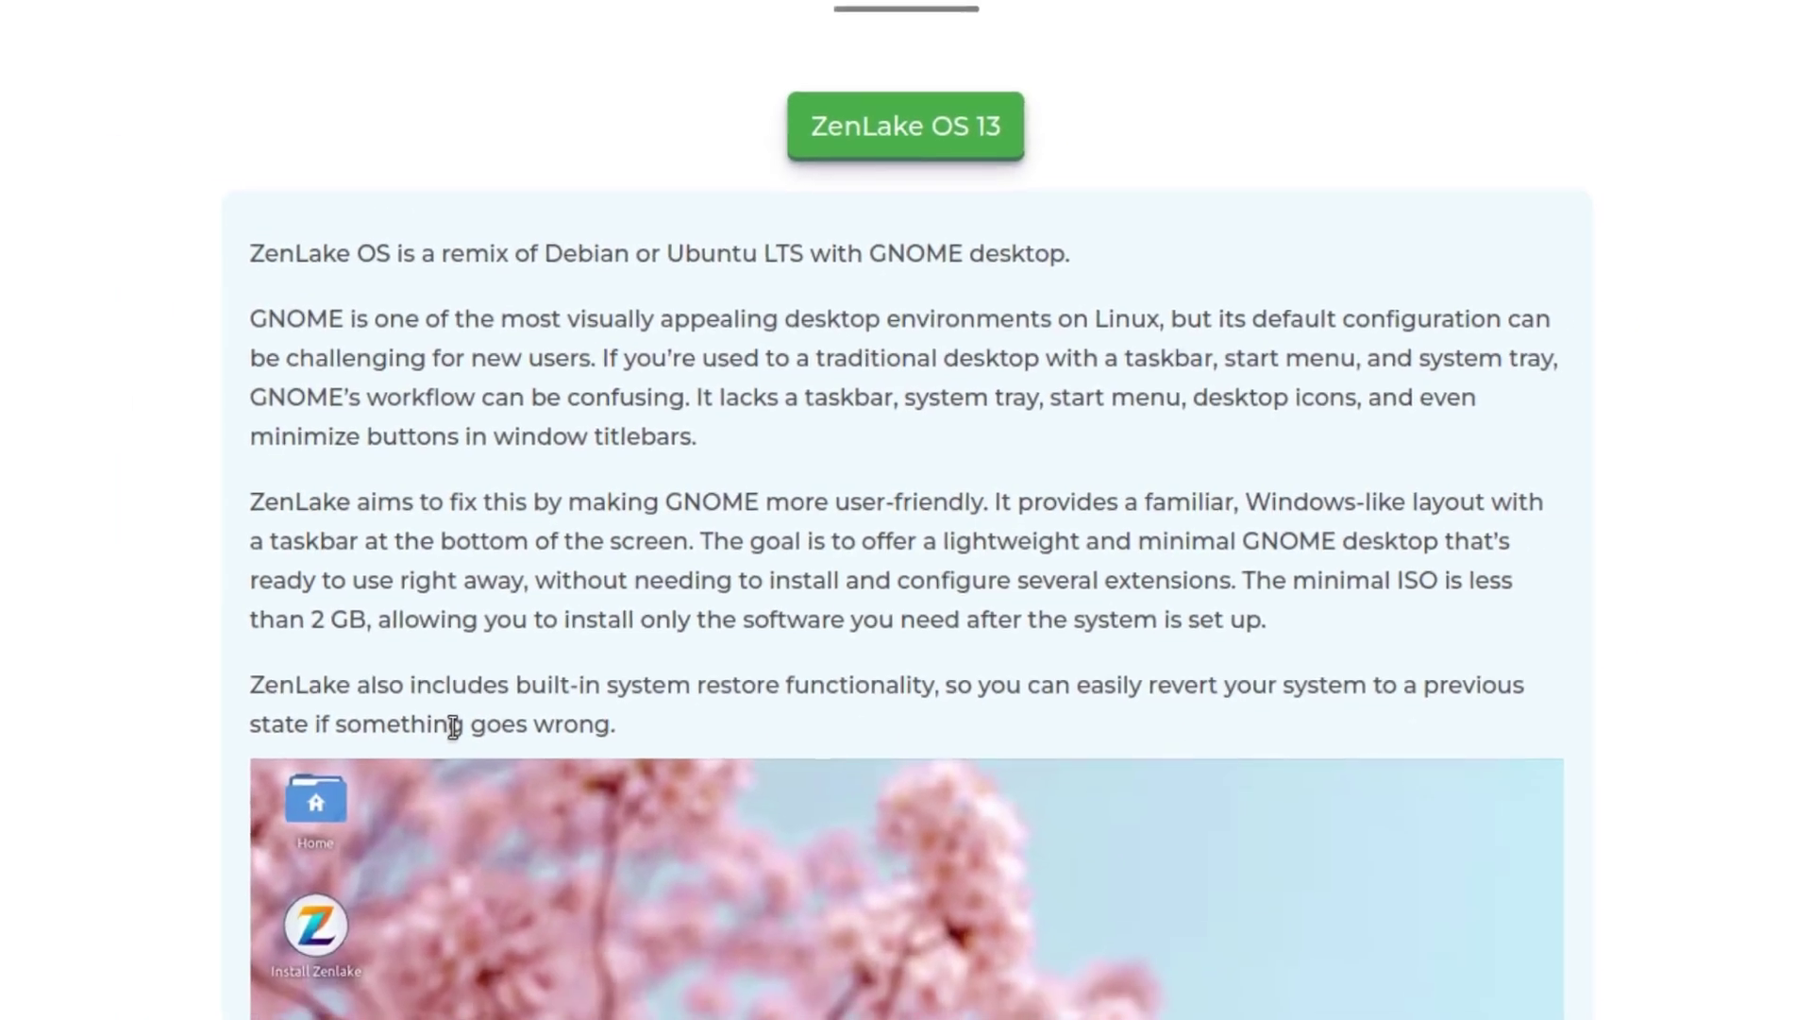
scroll(758, 655, "down", 4)
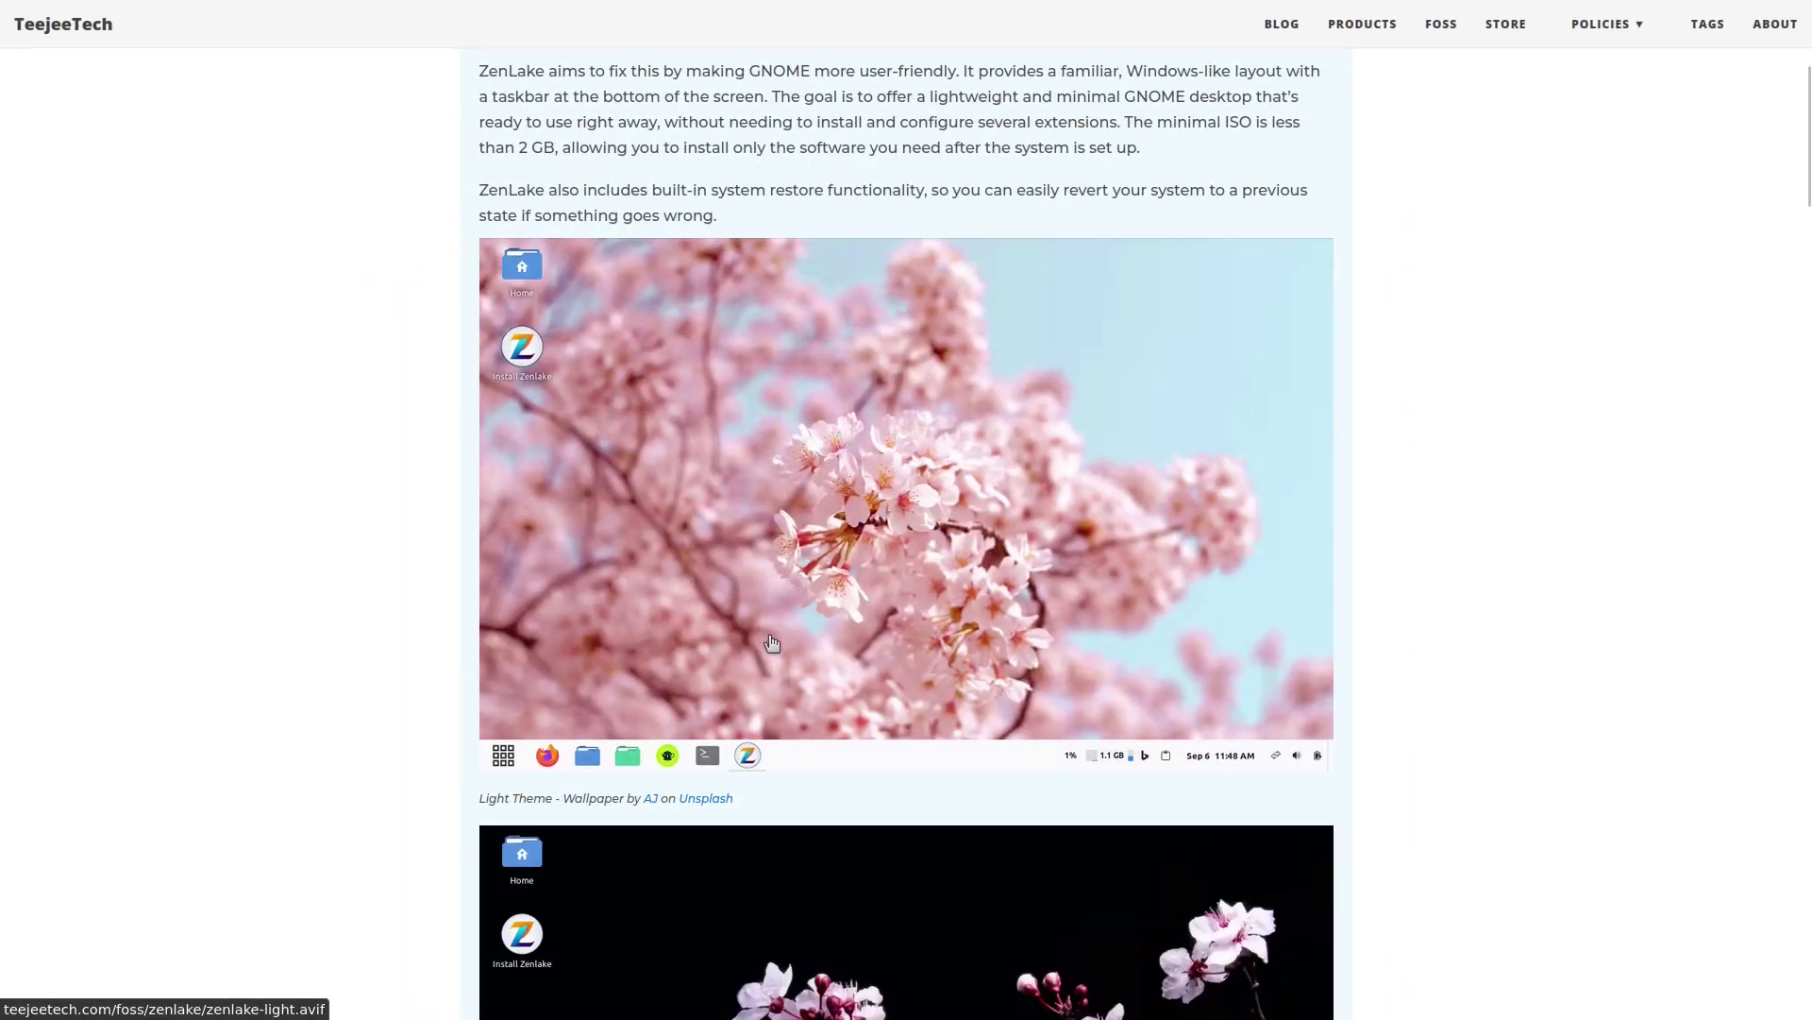
scroll(764, 582, "down", 8)
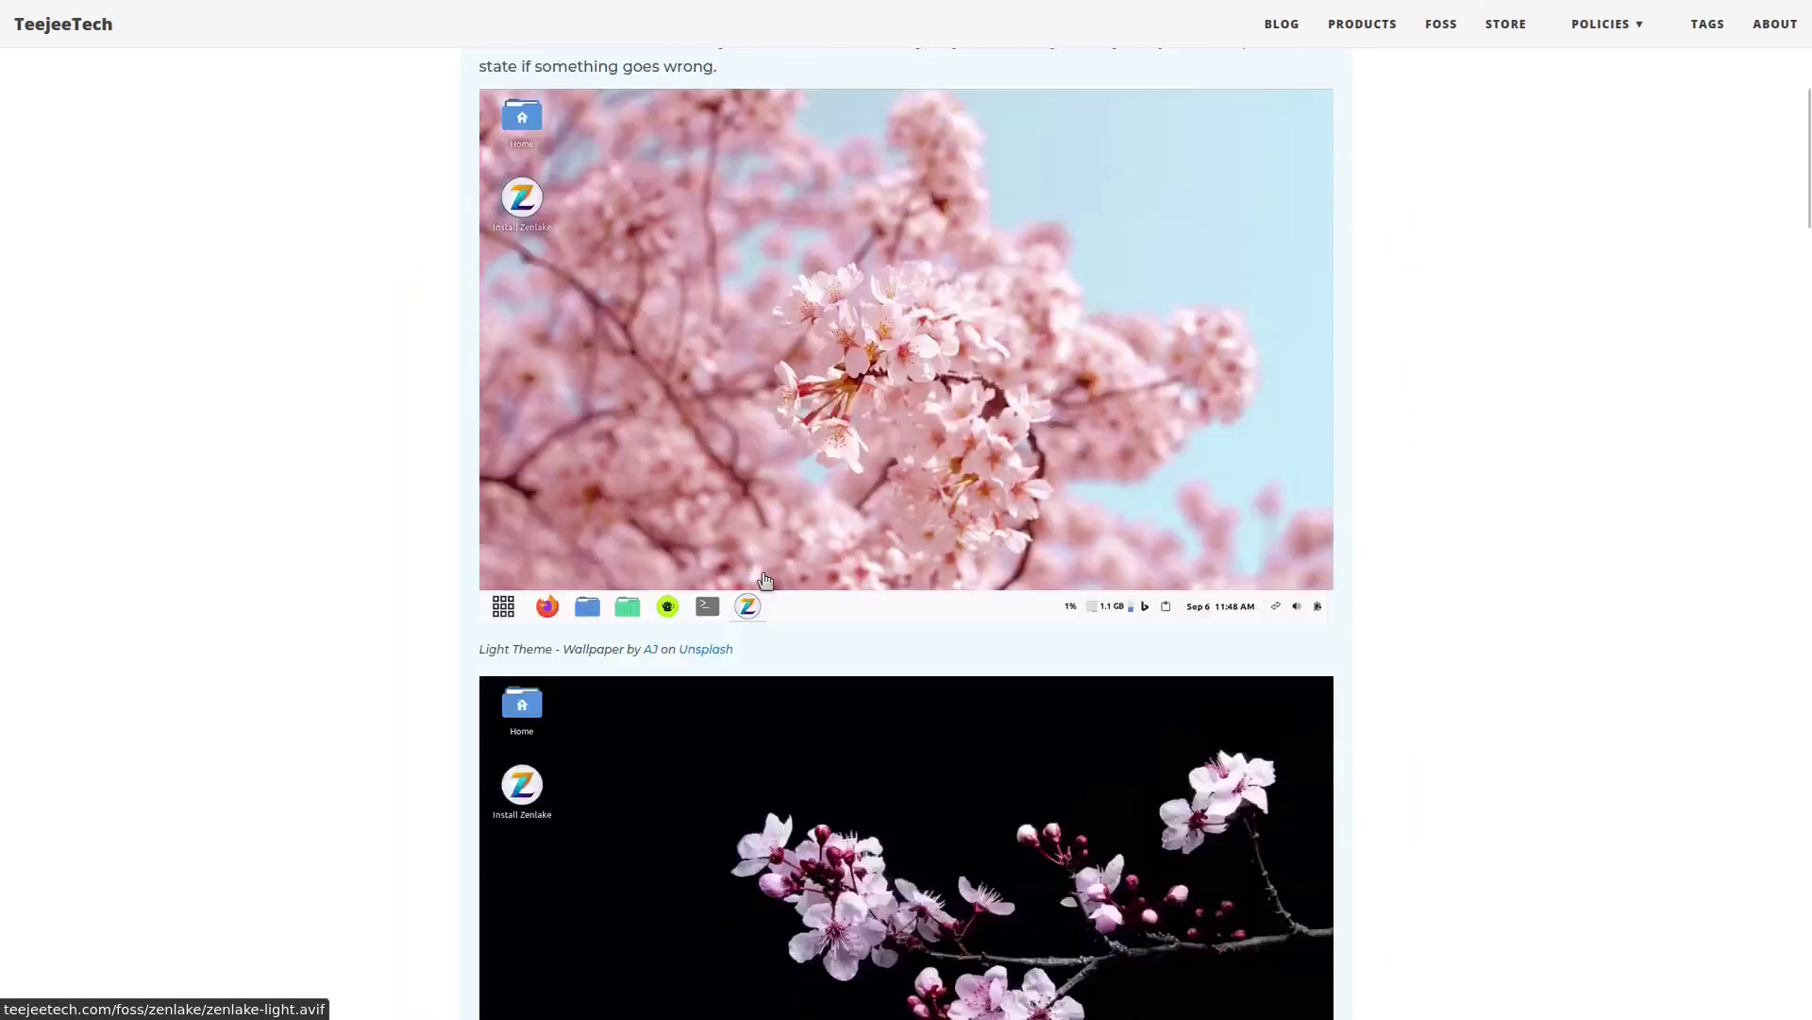
scroll(764, 582, "down", 3)
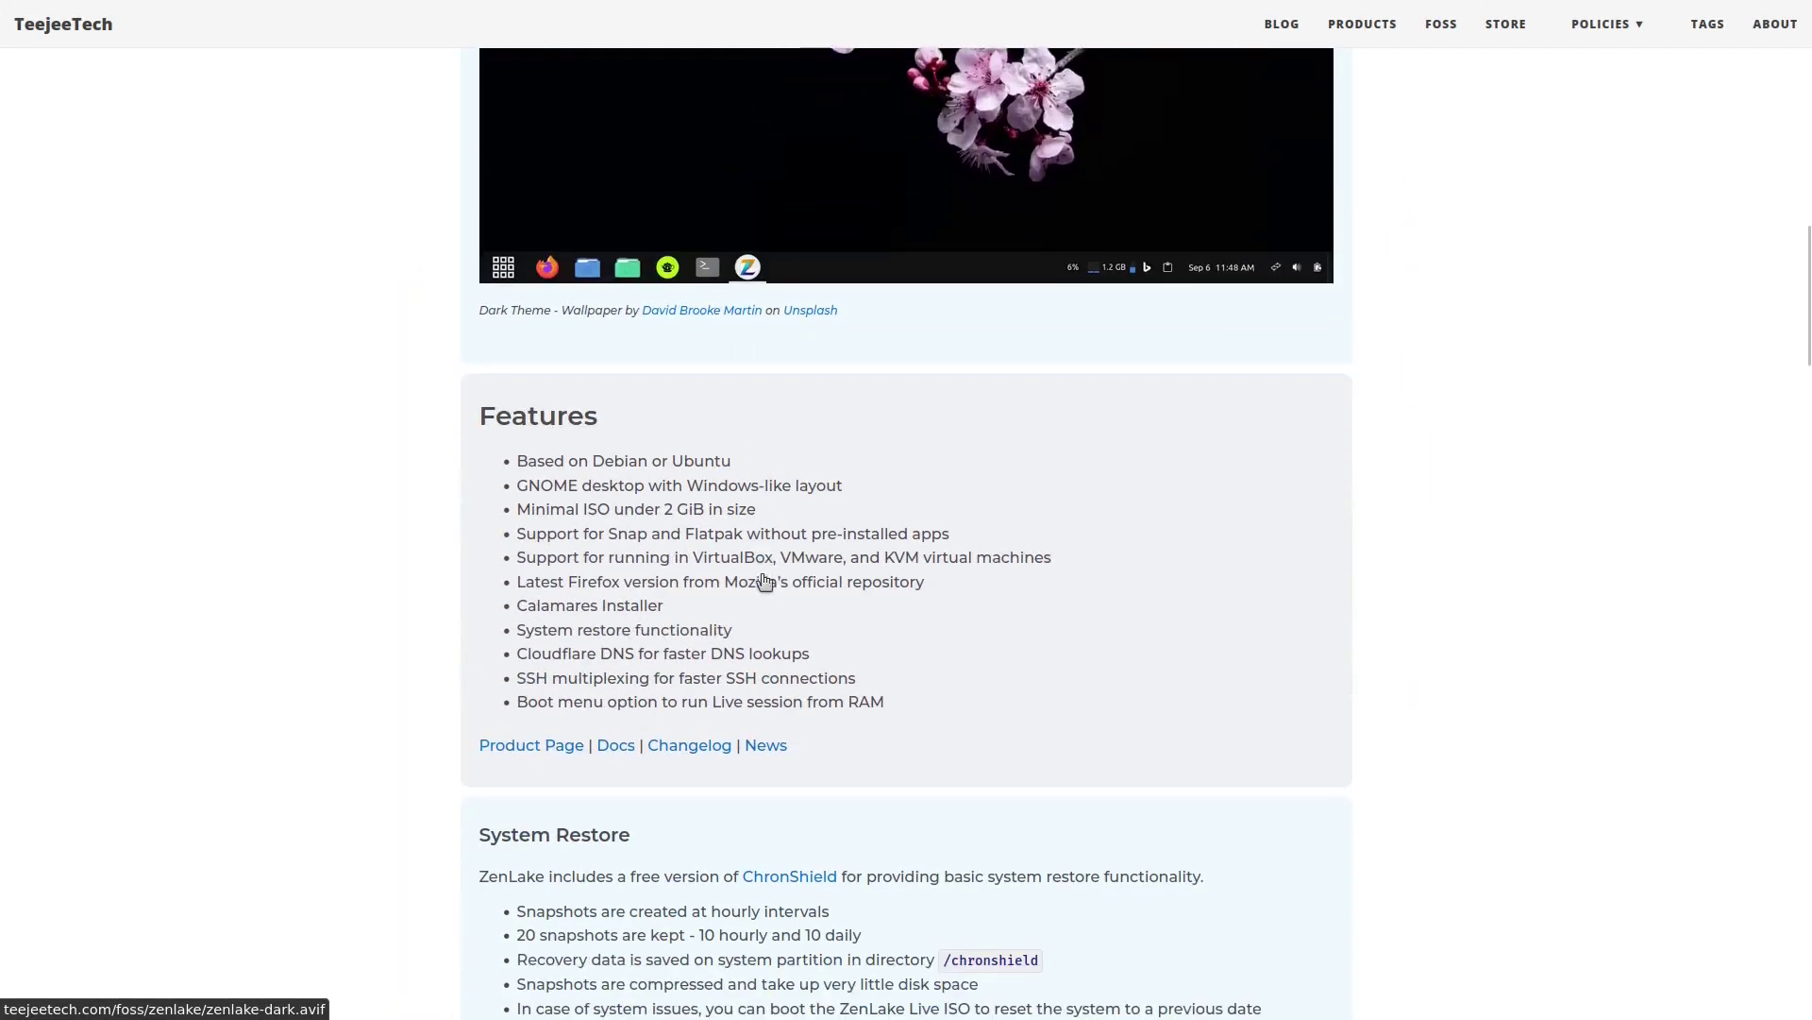
scroll(694, 630, "down", 4)
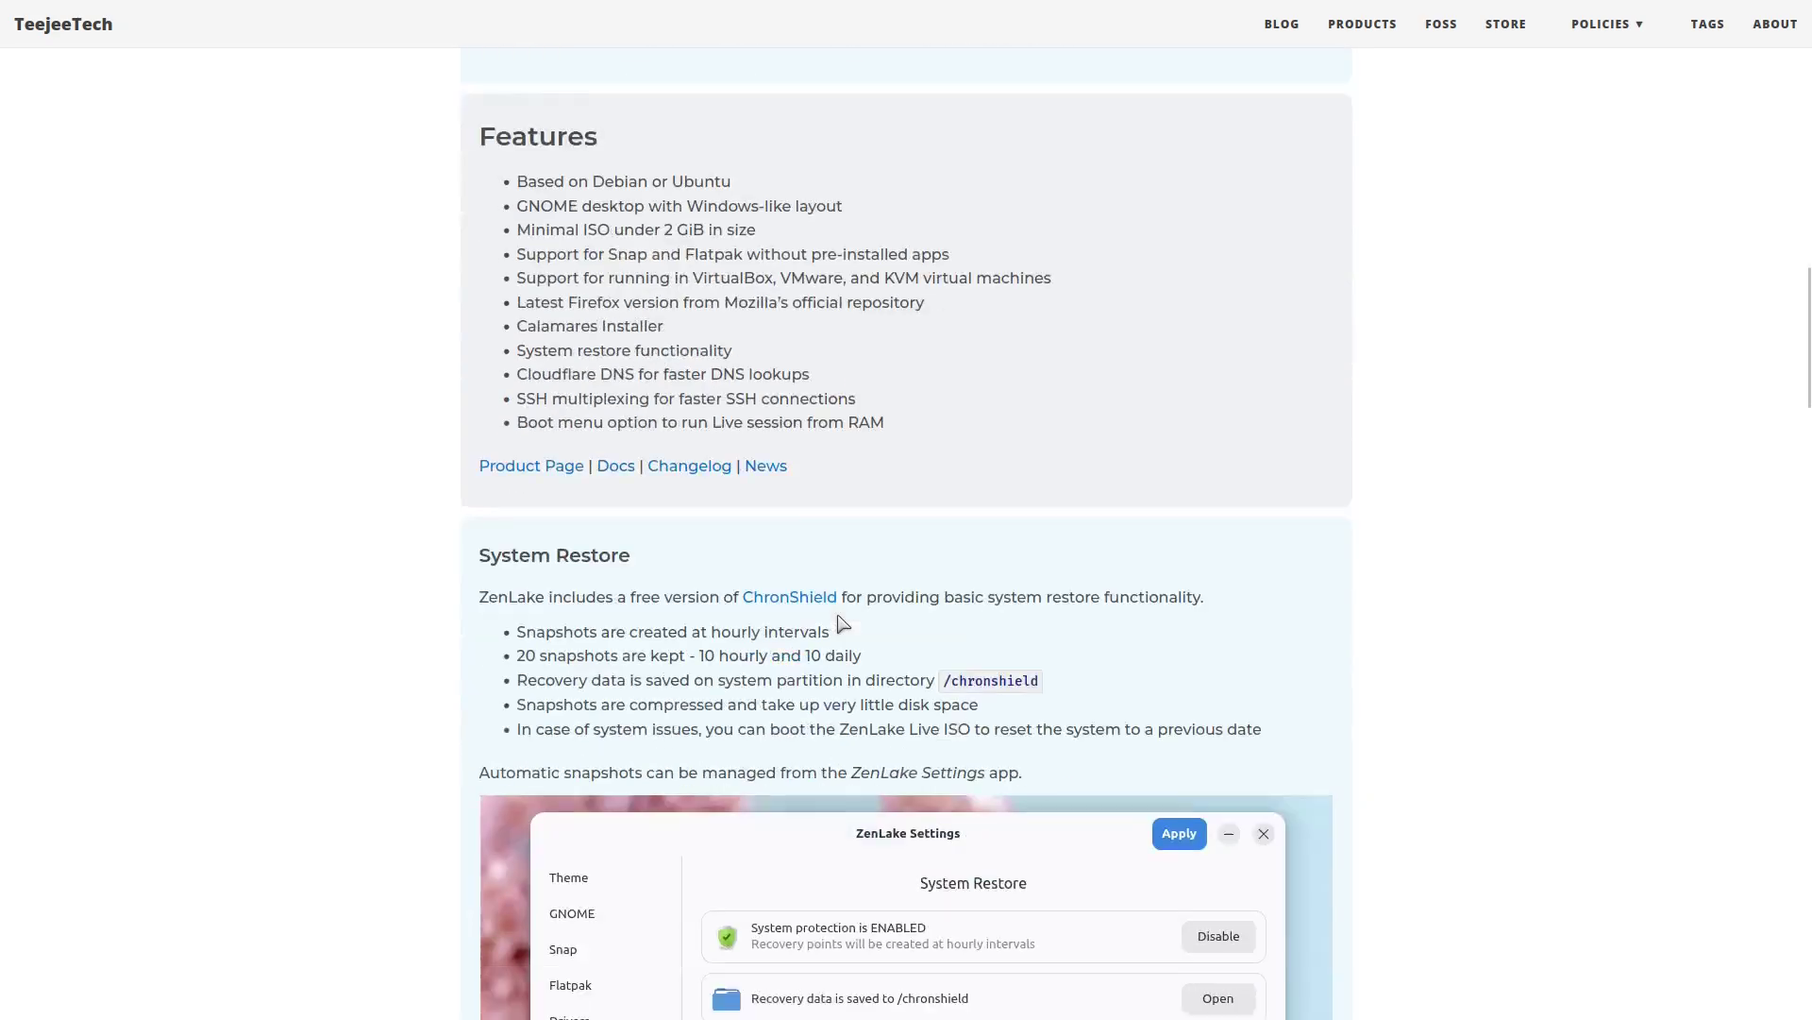
scroll(765, 570, "down", 8)
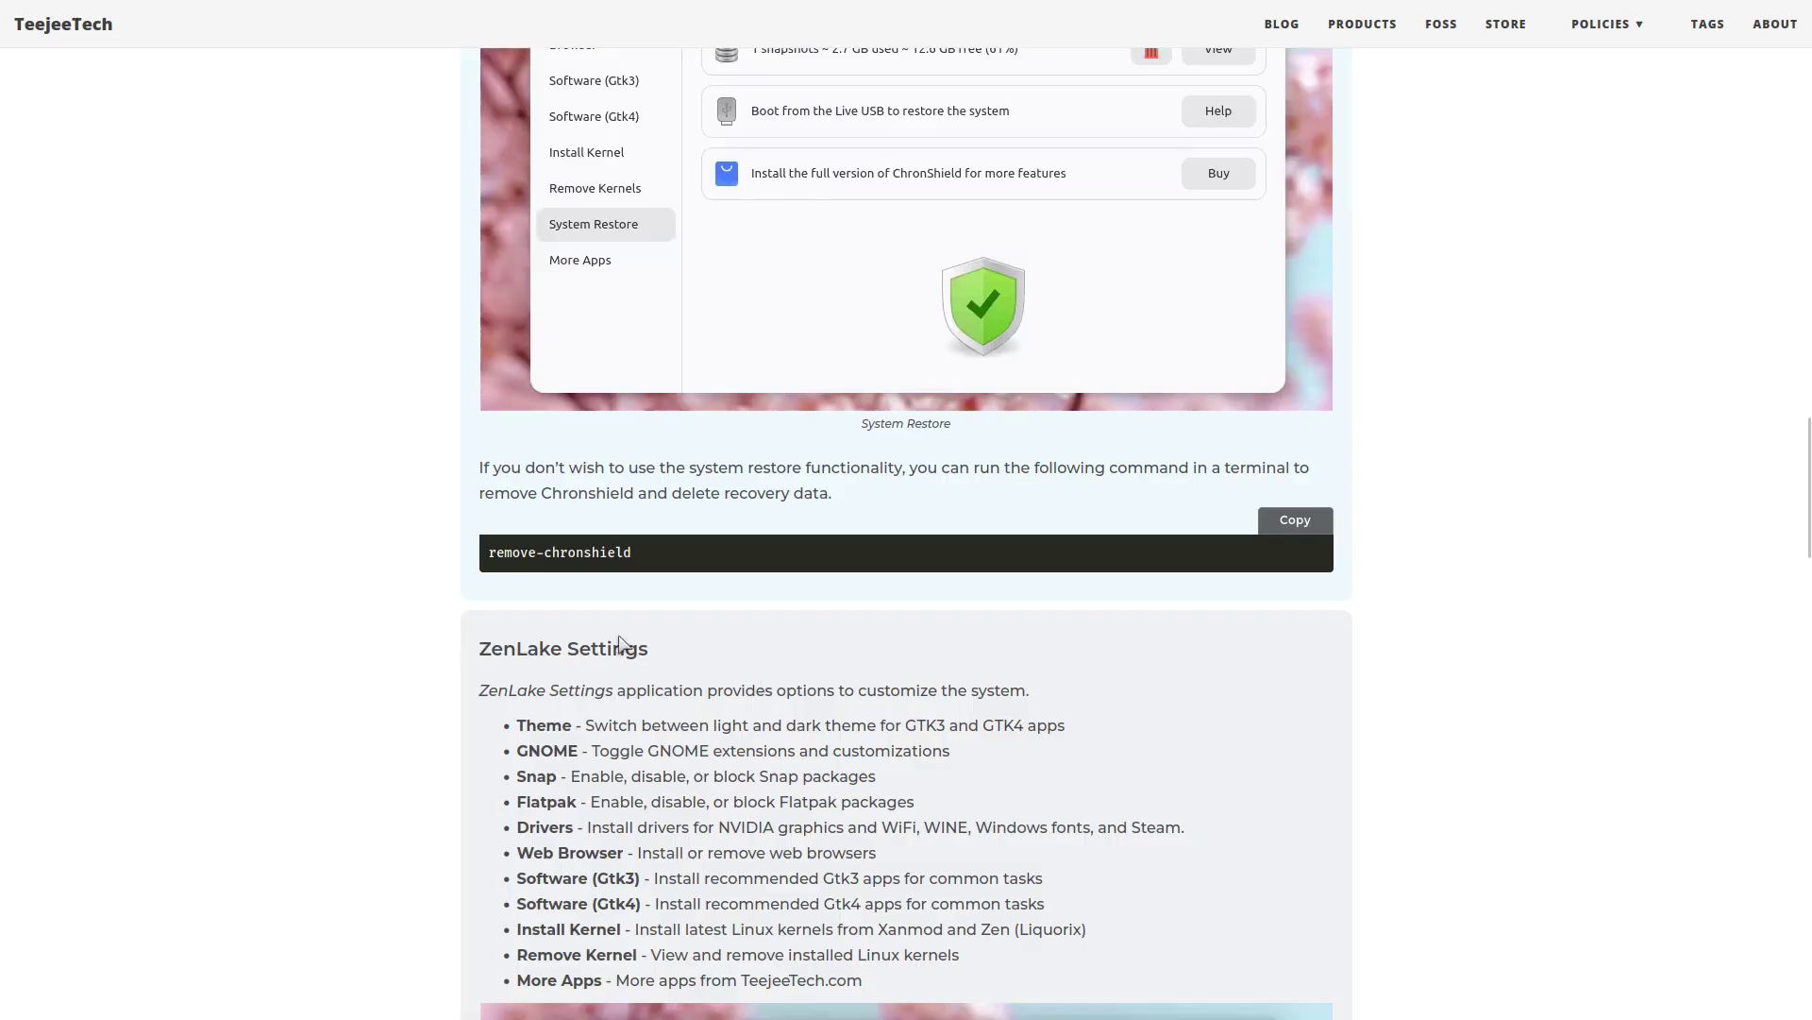
scroll(802, 689, "down", 4)
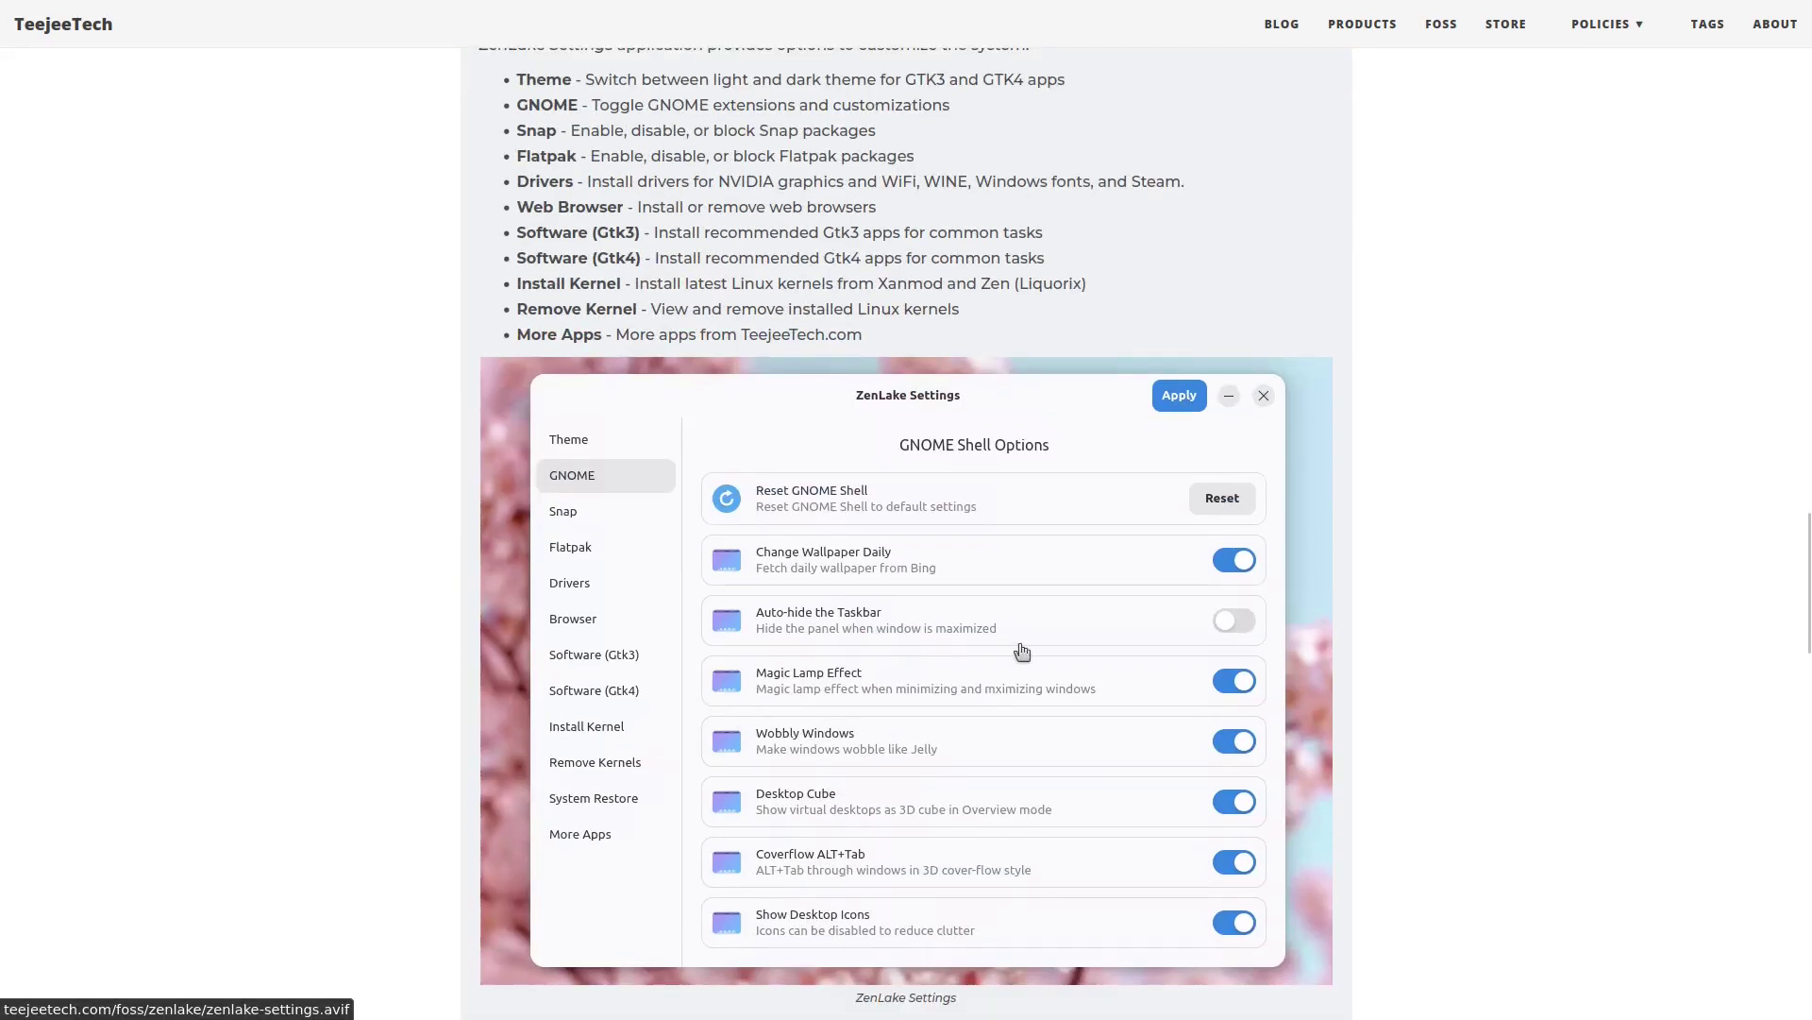
scroll(930, 704, "up", 20)
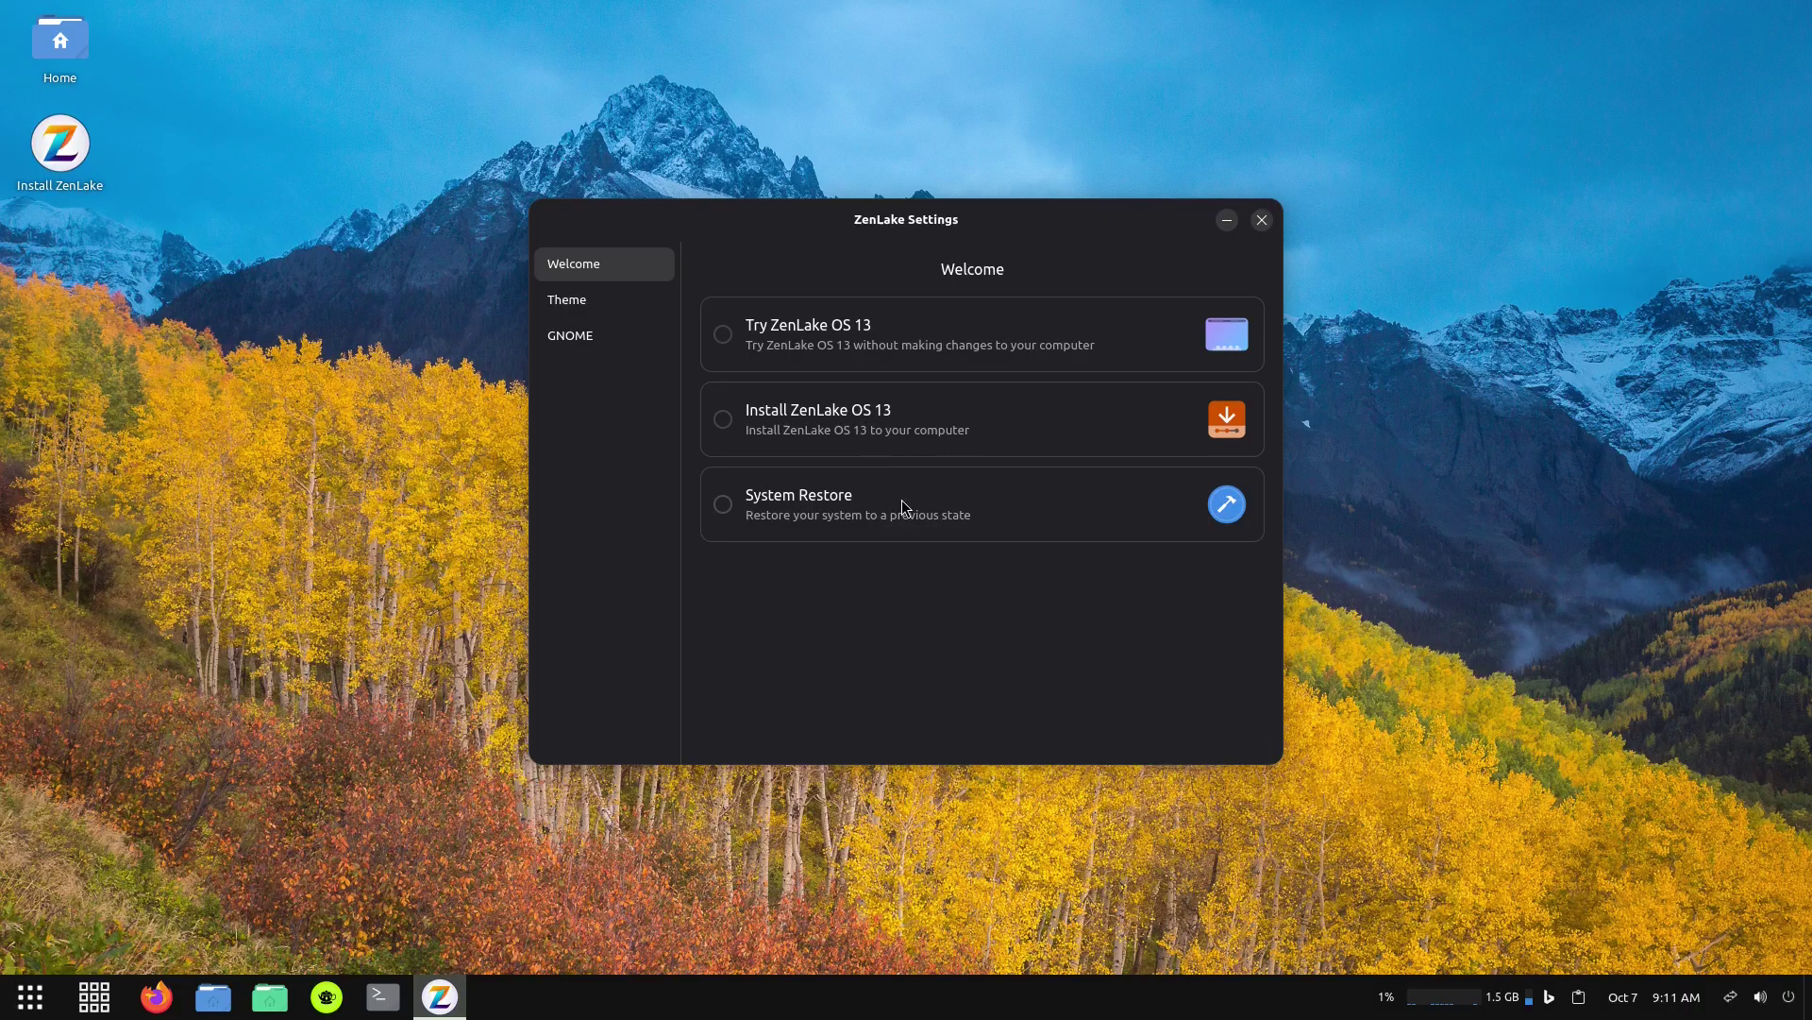
Choose Install ZenLake OS 13 from the Welcome page to launch the installer.
left_click(722, 420)
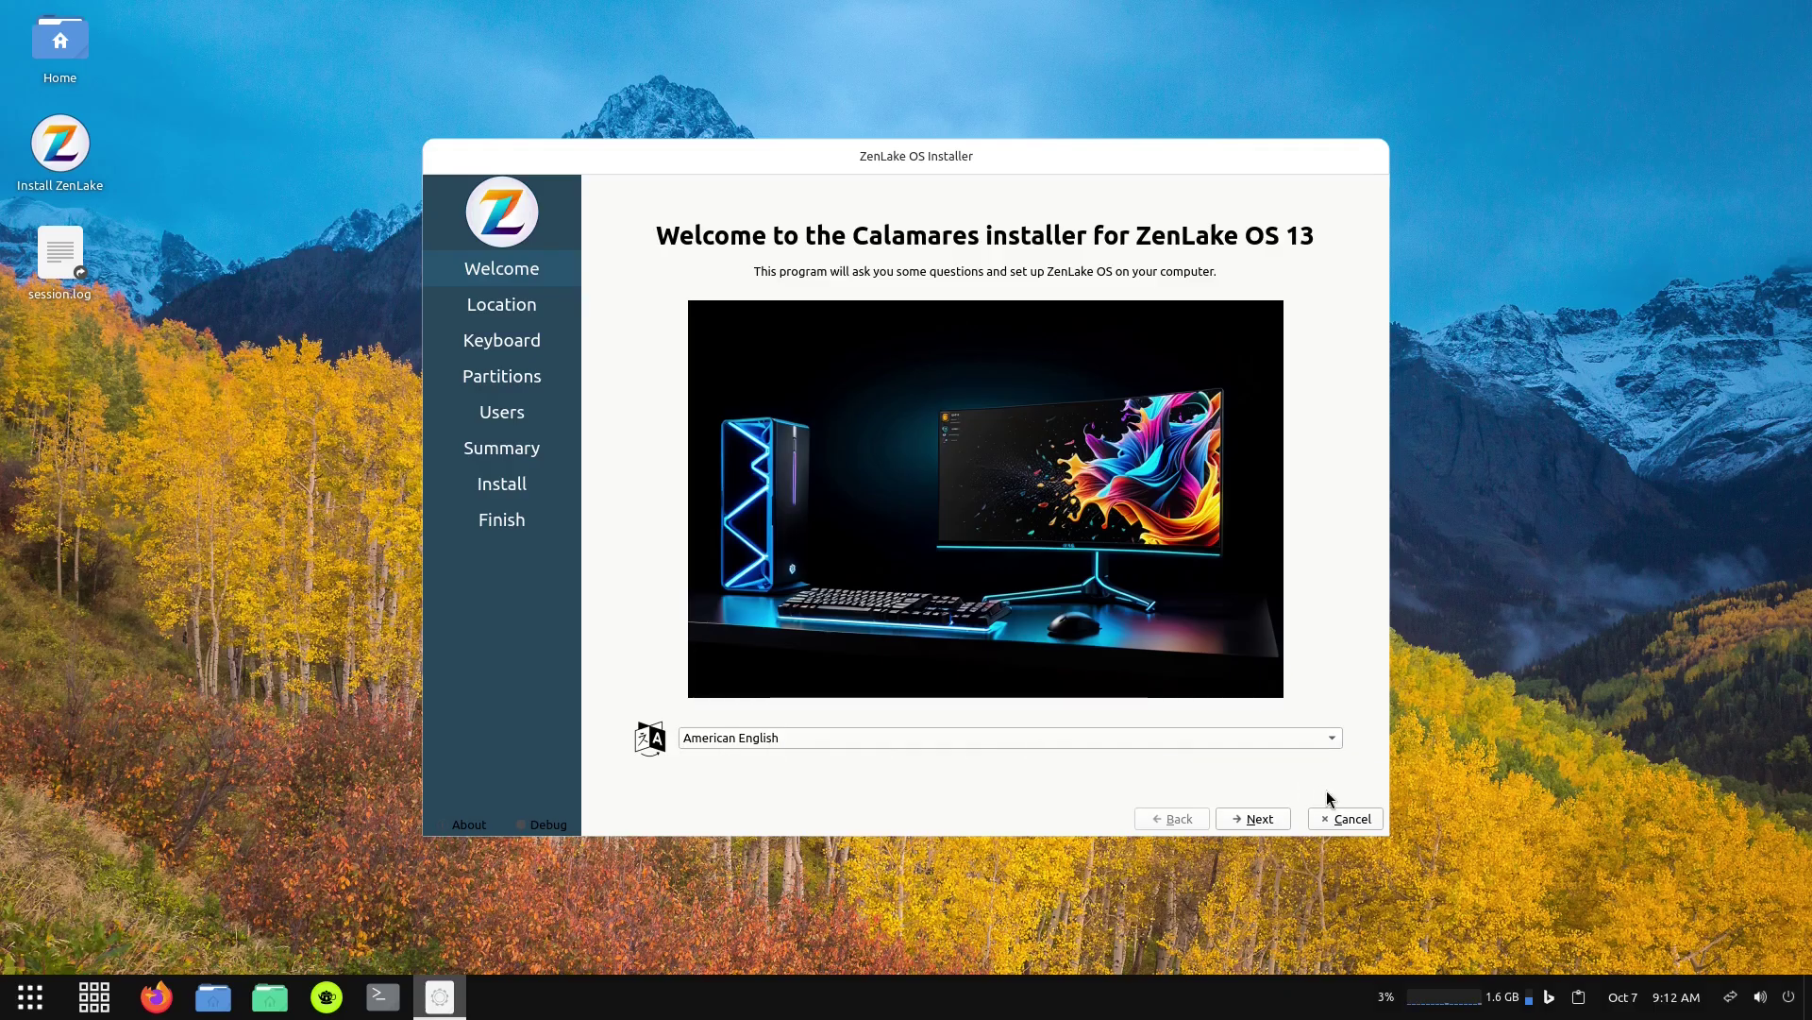
Set the installer's timezone to Los Angeles.
left_click(1248, 816)
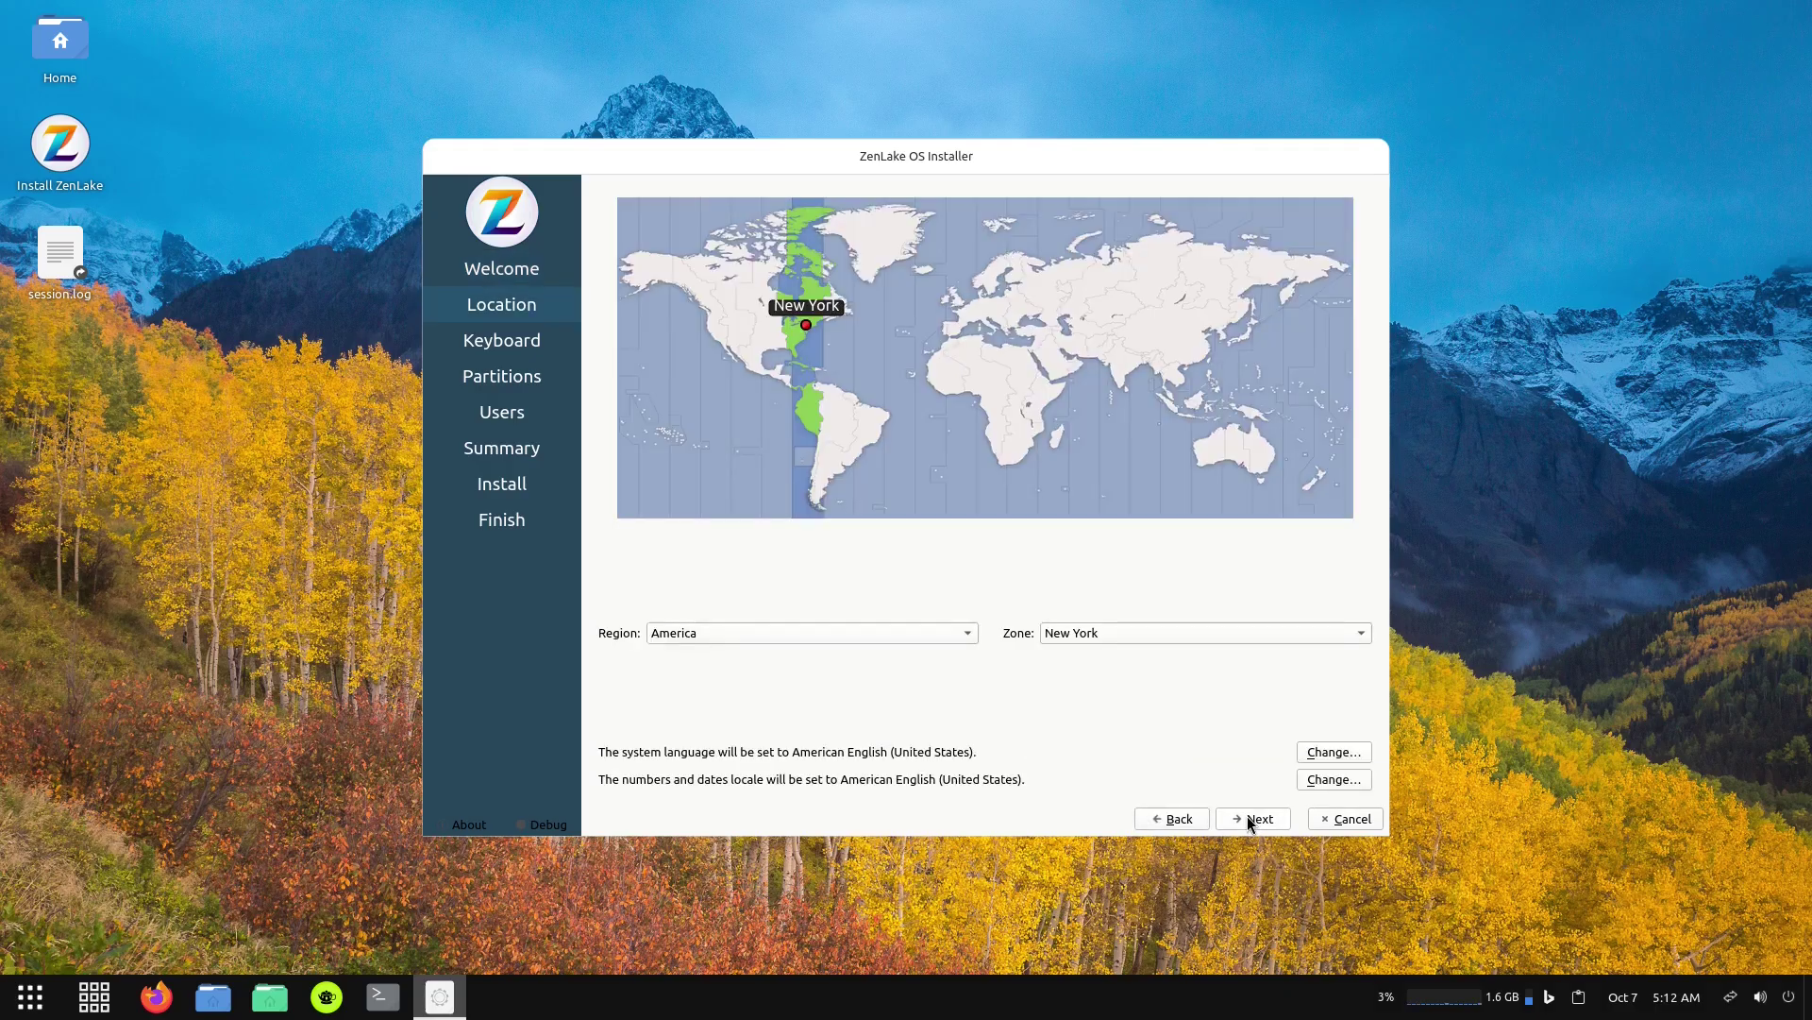
left_click(717, 338)
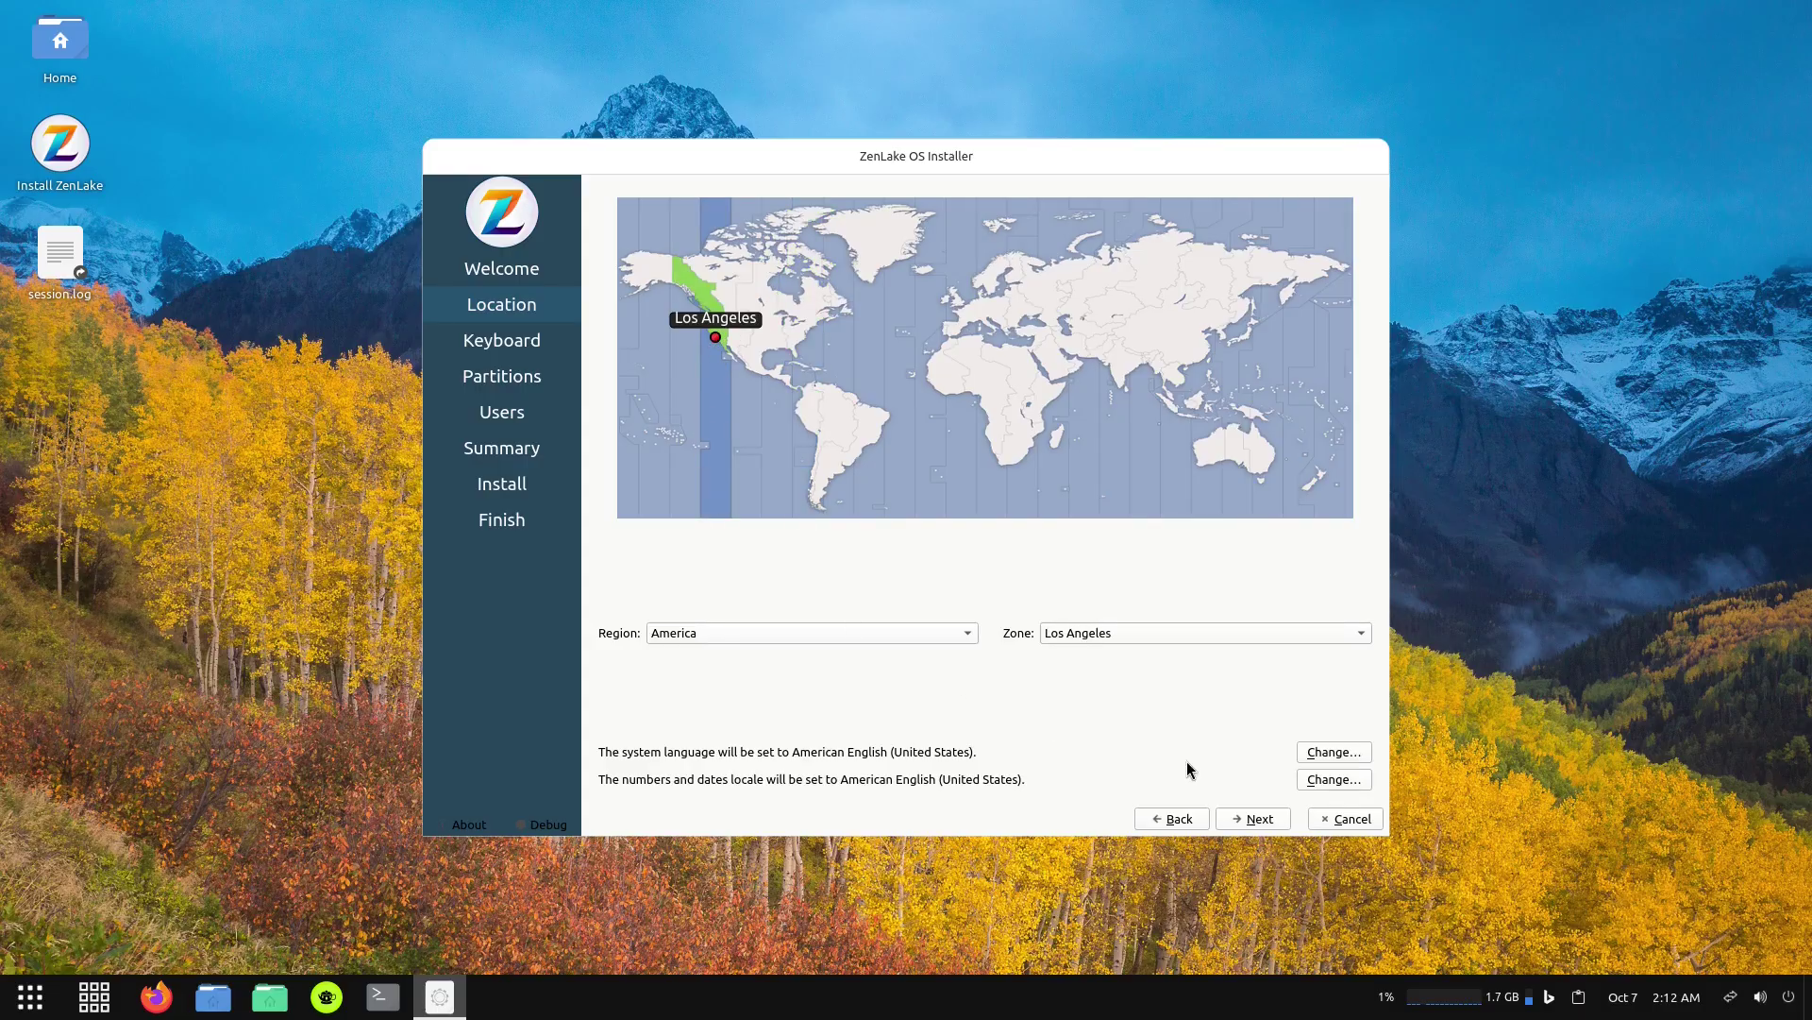
left_click(1256, 818)
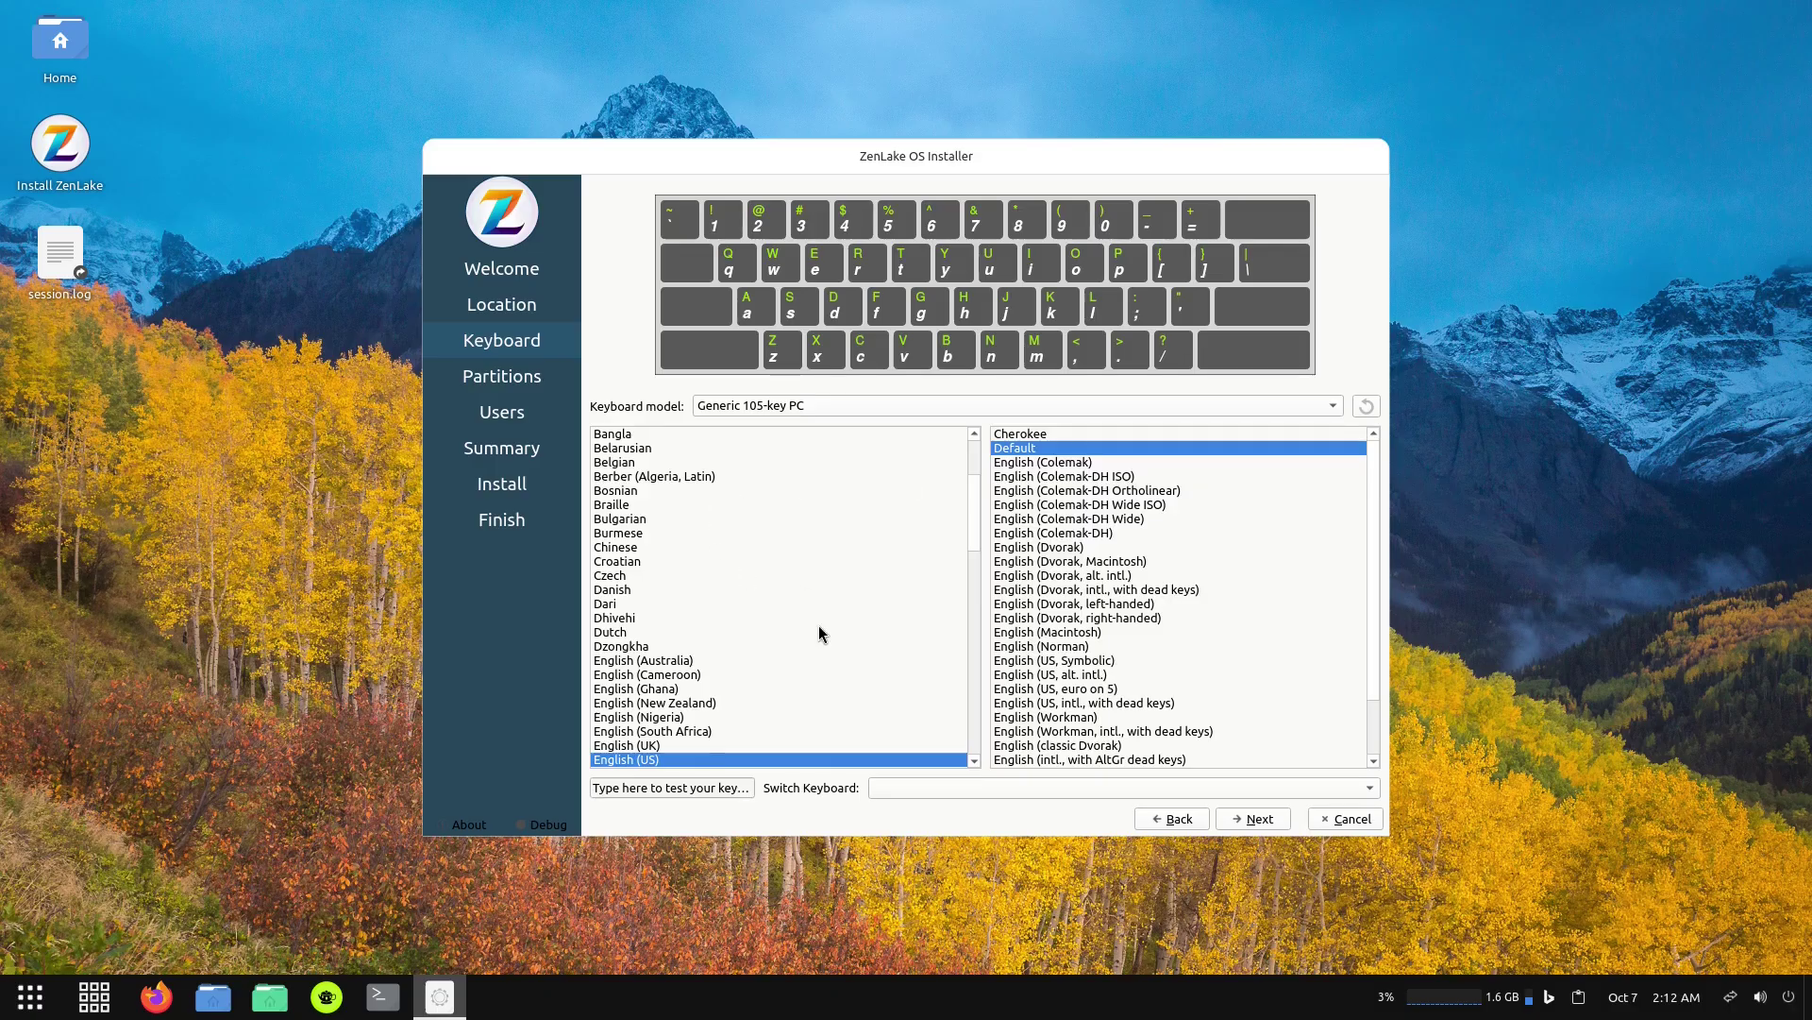
Keep the keyboard layout and erase the 40 GB disk with Swap to file and ext4.
left_click(1252, 819)
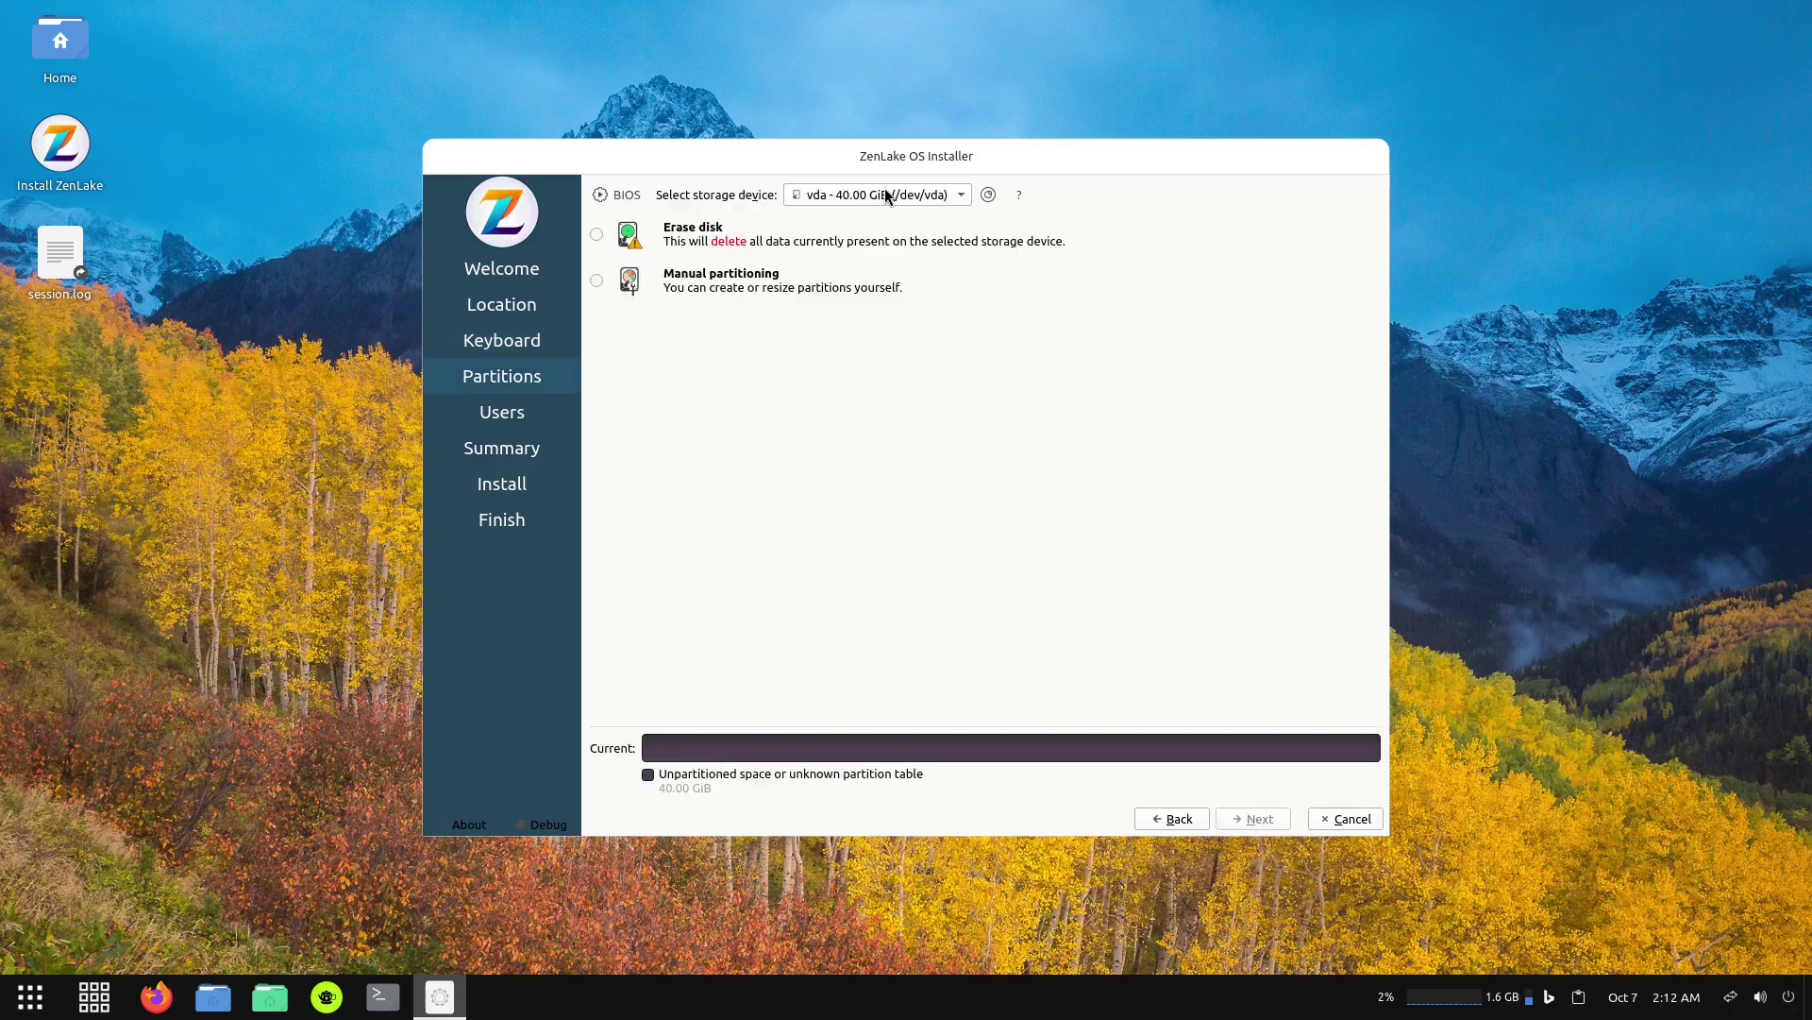
left_click(595, 235)
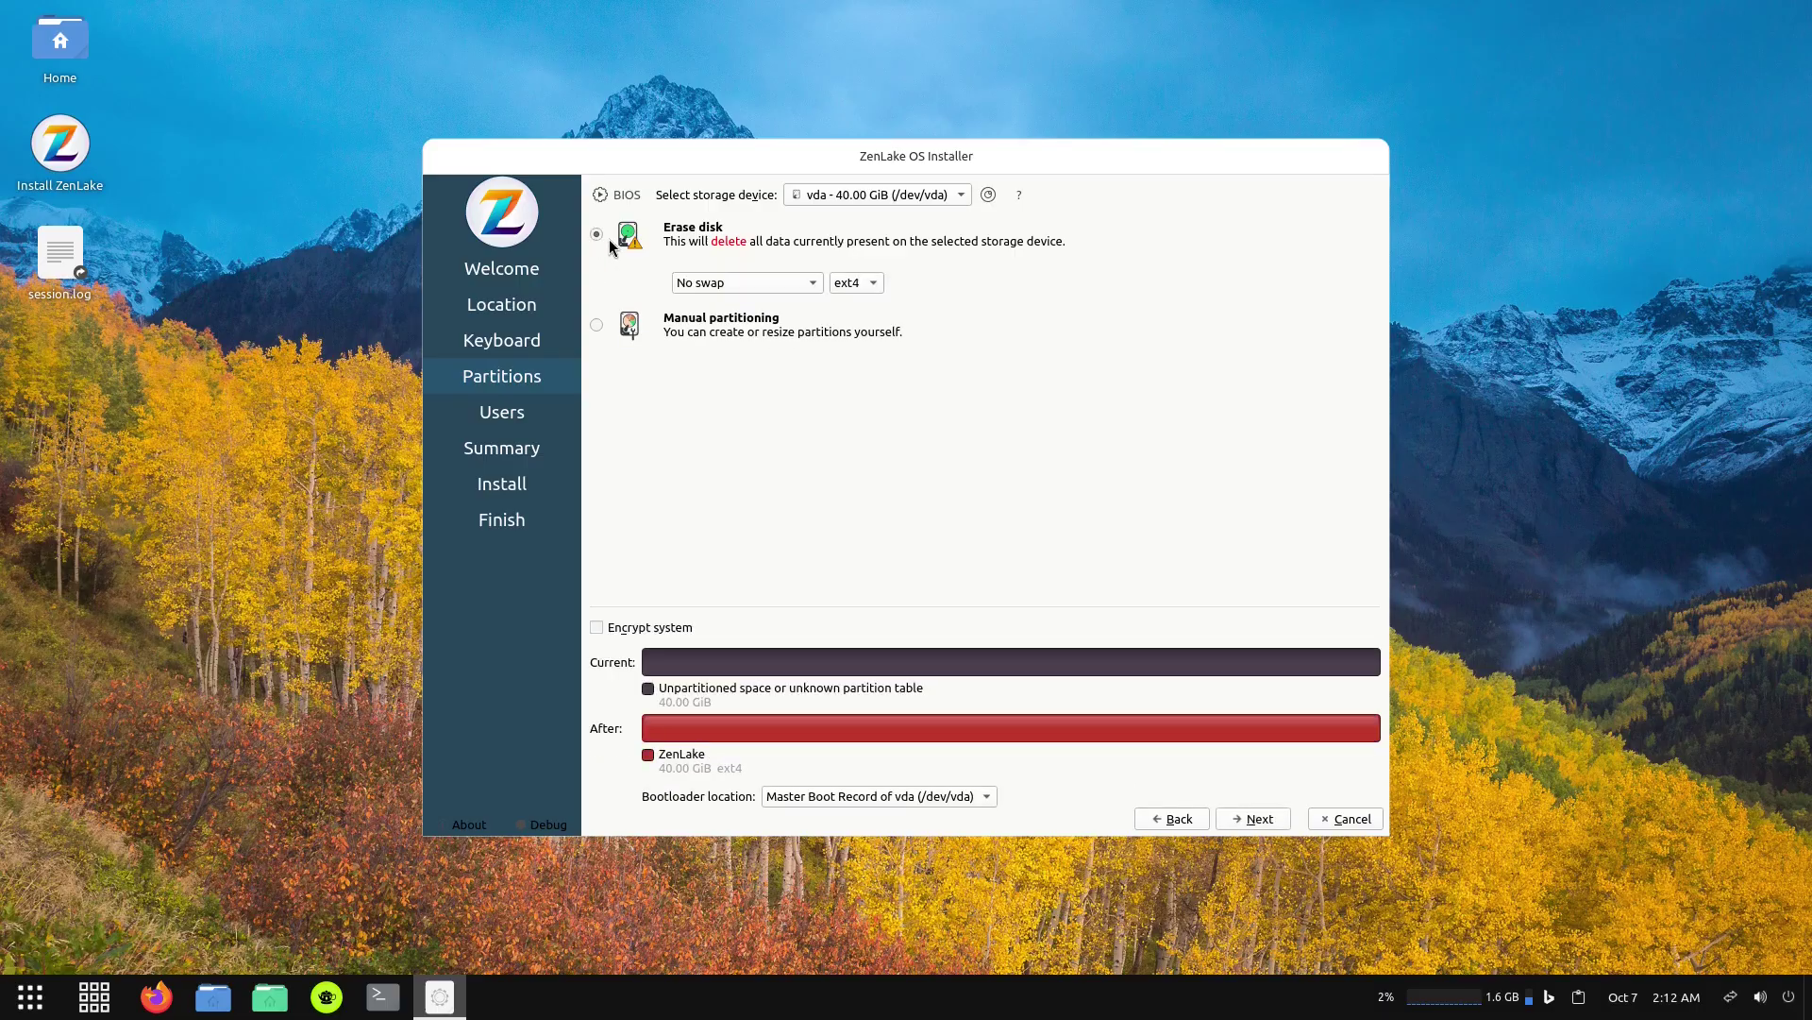
left_click(739, 281)
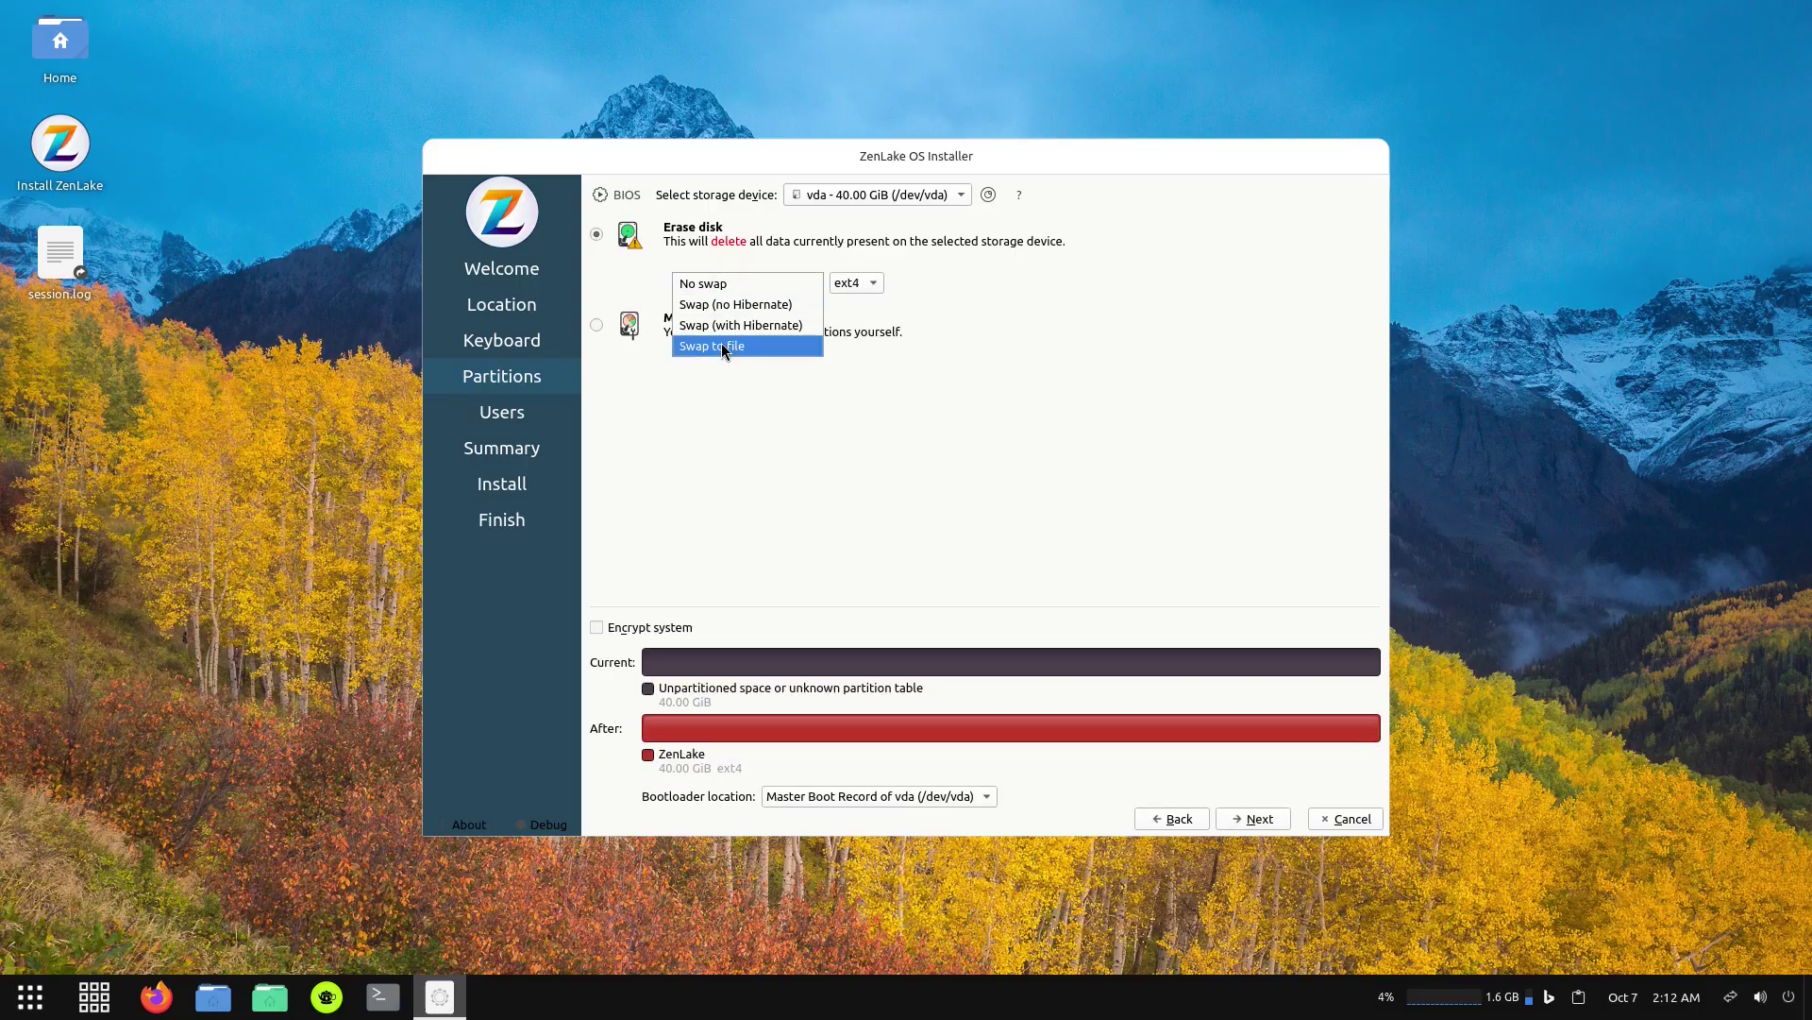
key("Escape")
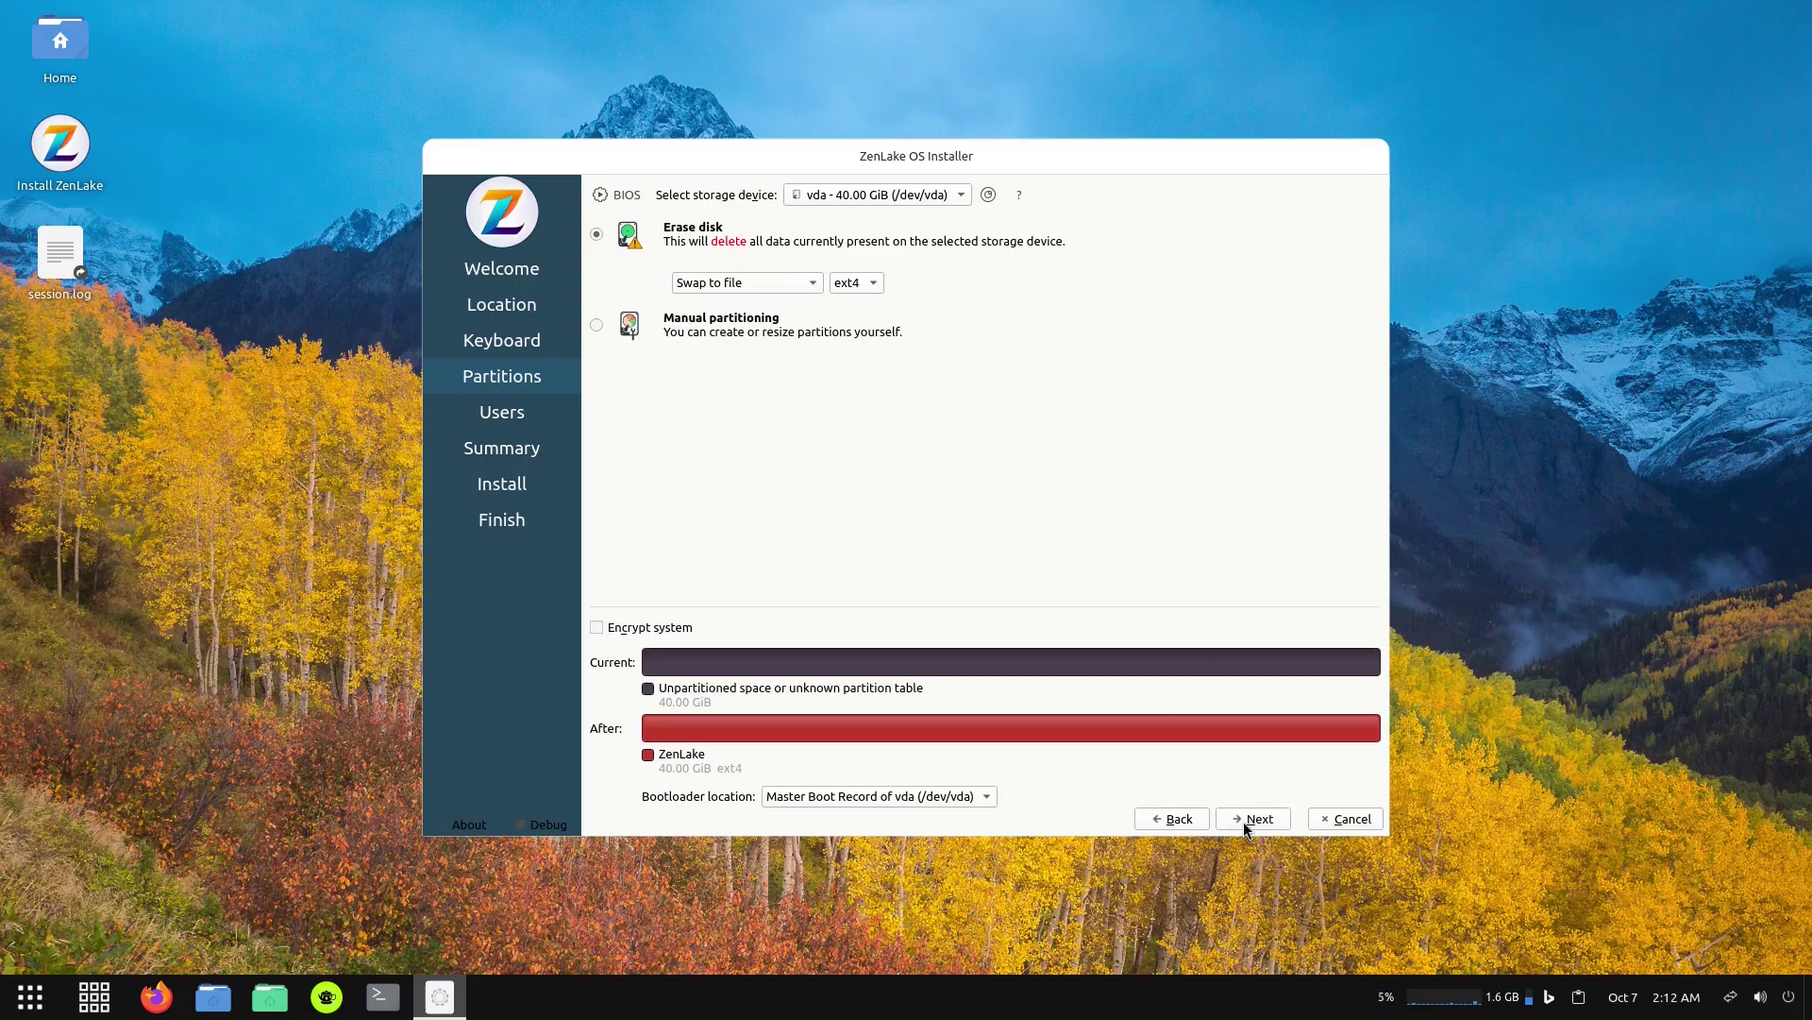
Create user 'test' on test-standardpc with a password, auto-login and the same admin password.
left_click(1253, 819)
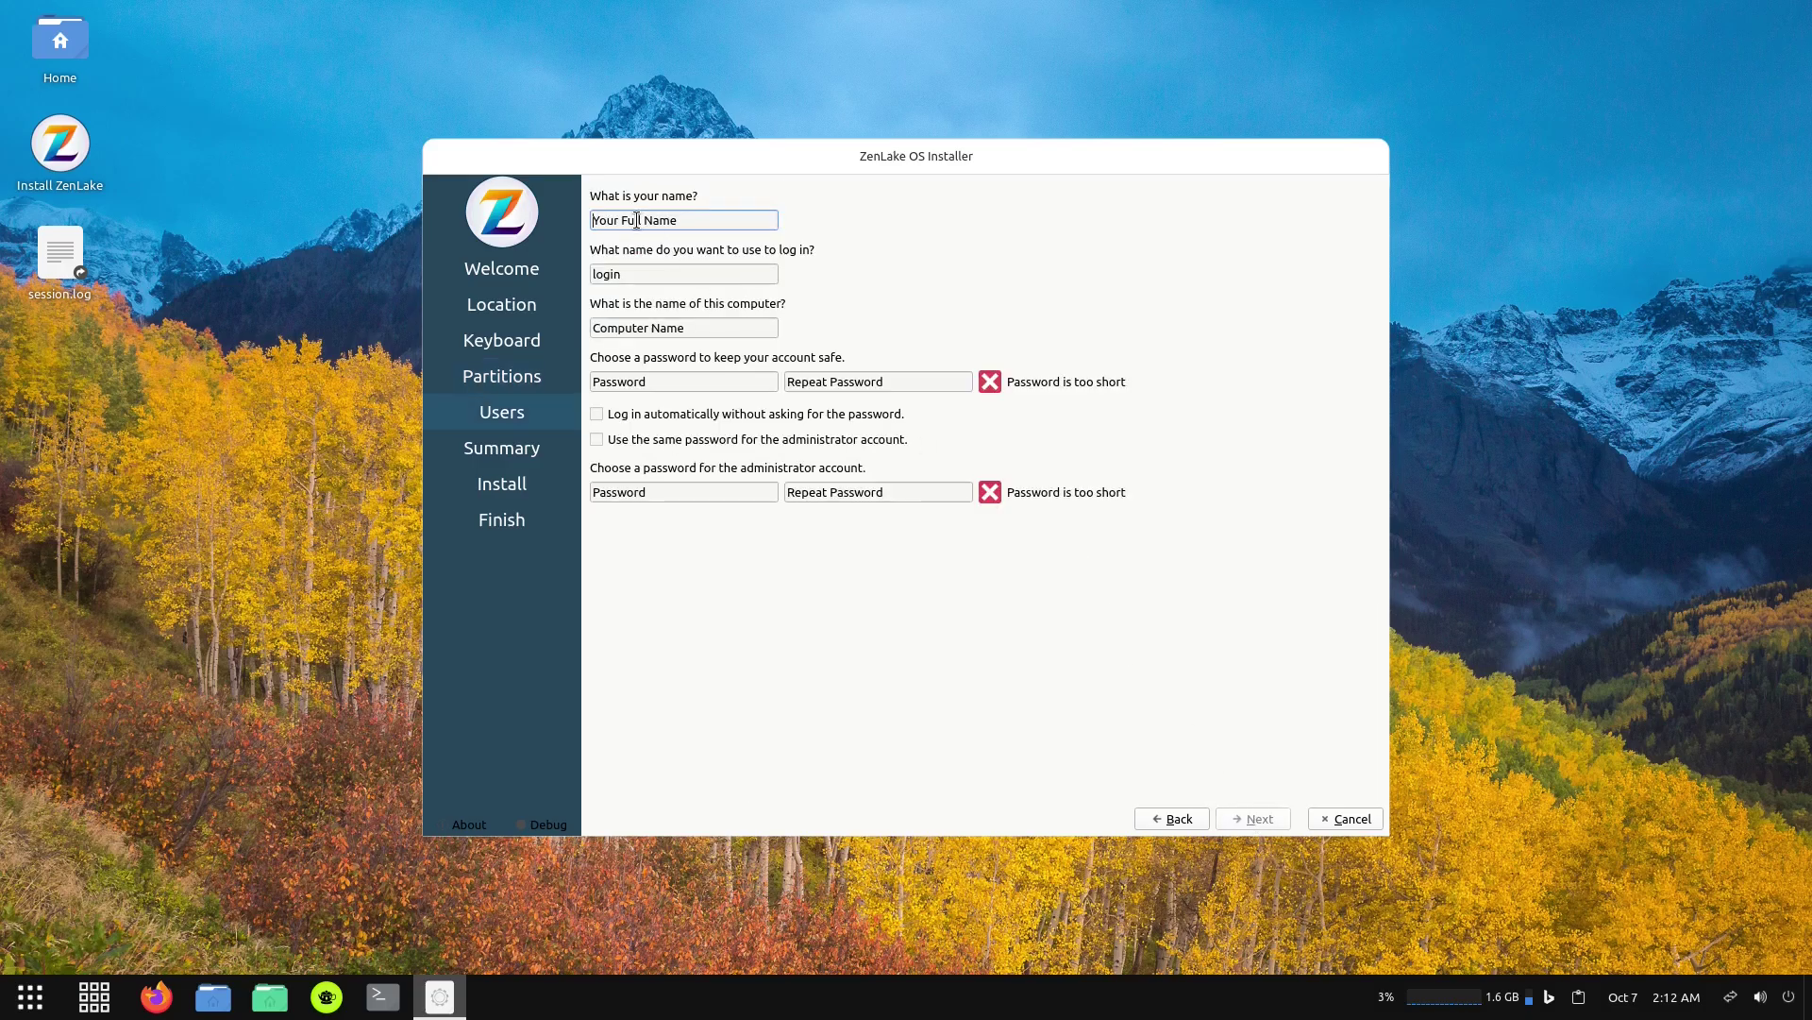
type("test")
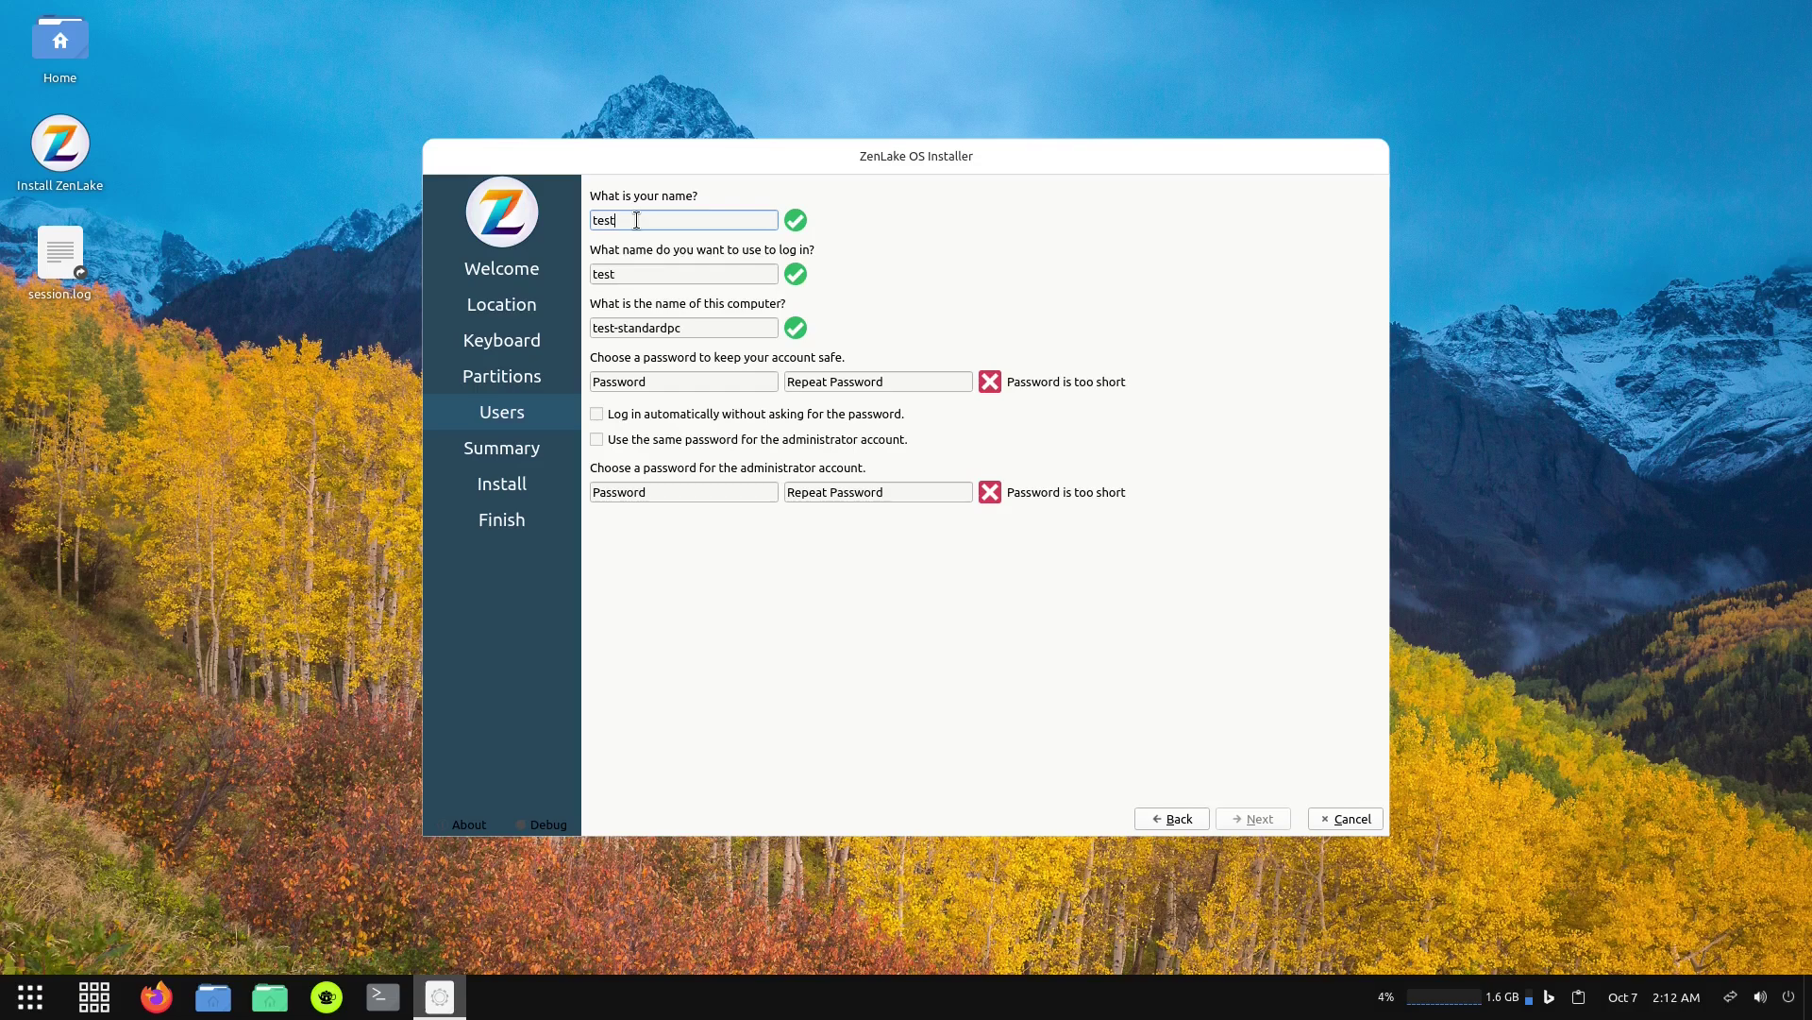
key("Tab")
key("Tab")
key("Tab")
type("te")
key("Tab")
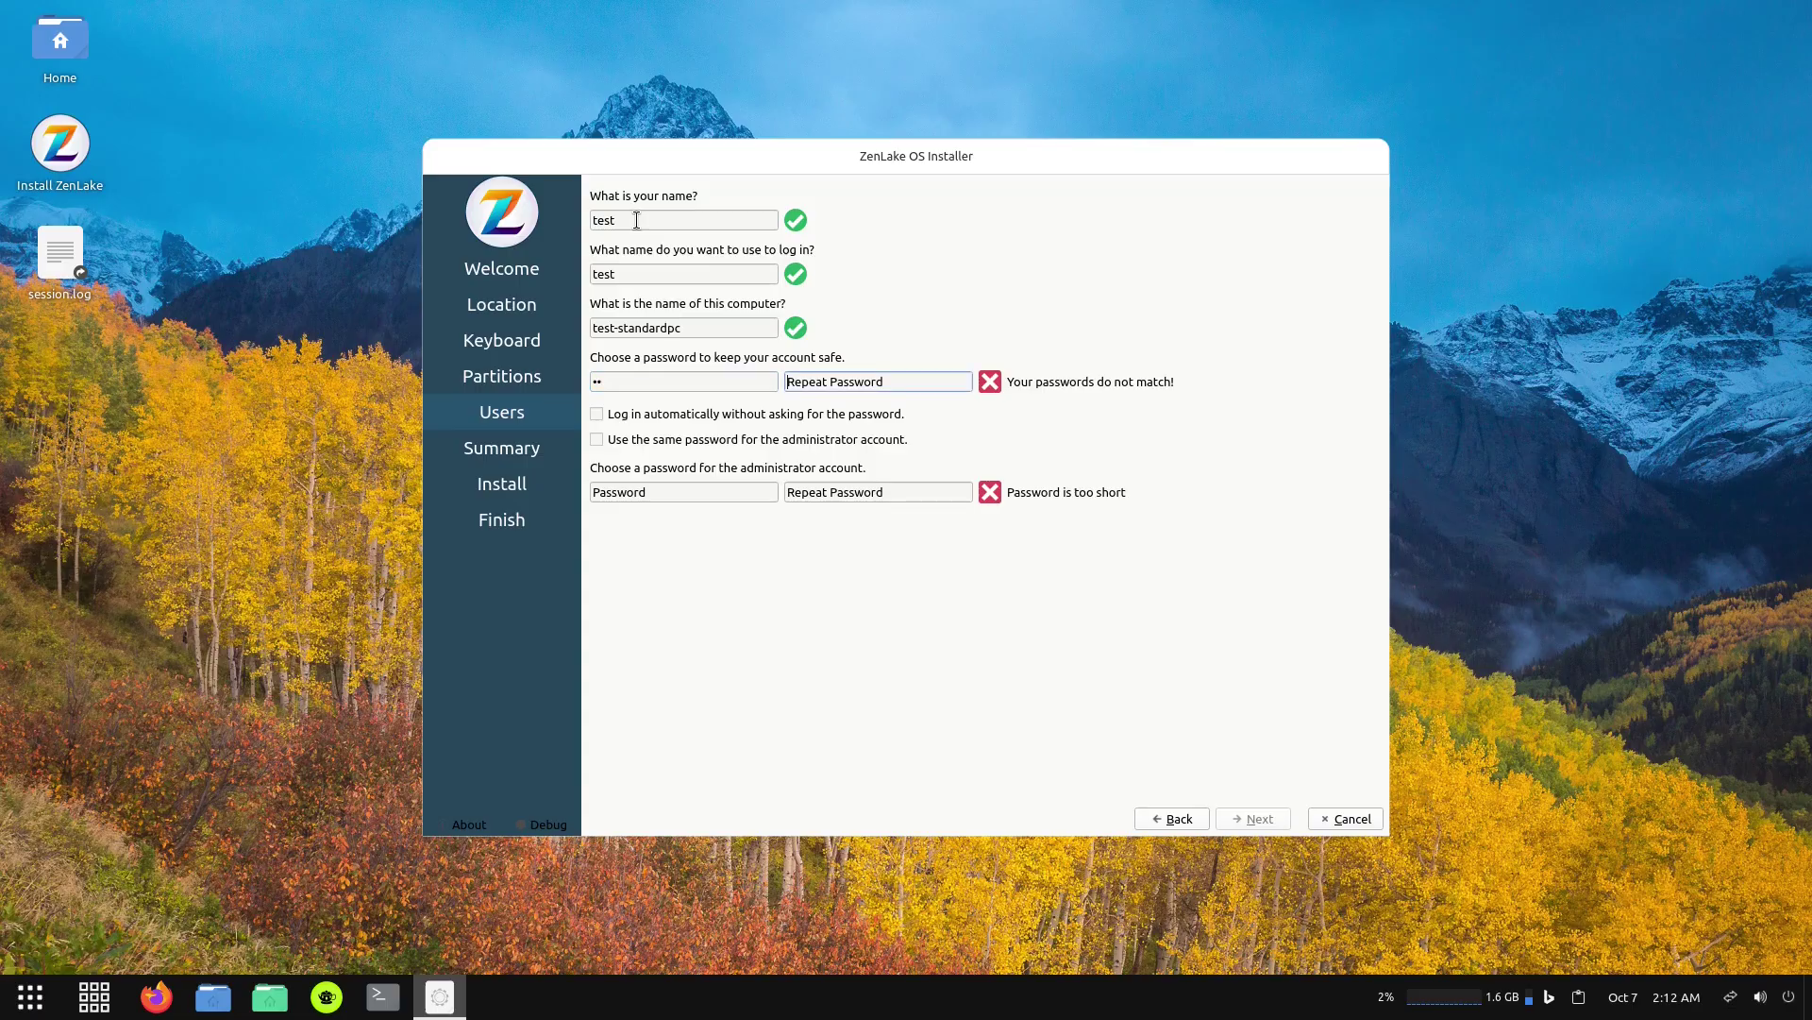
type("te")
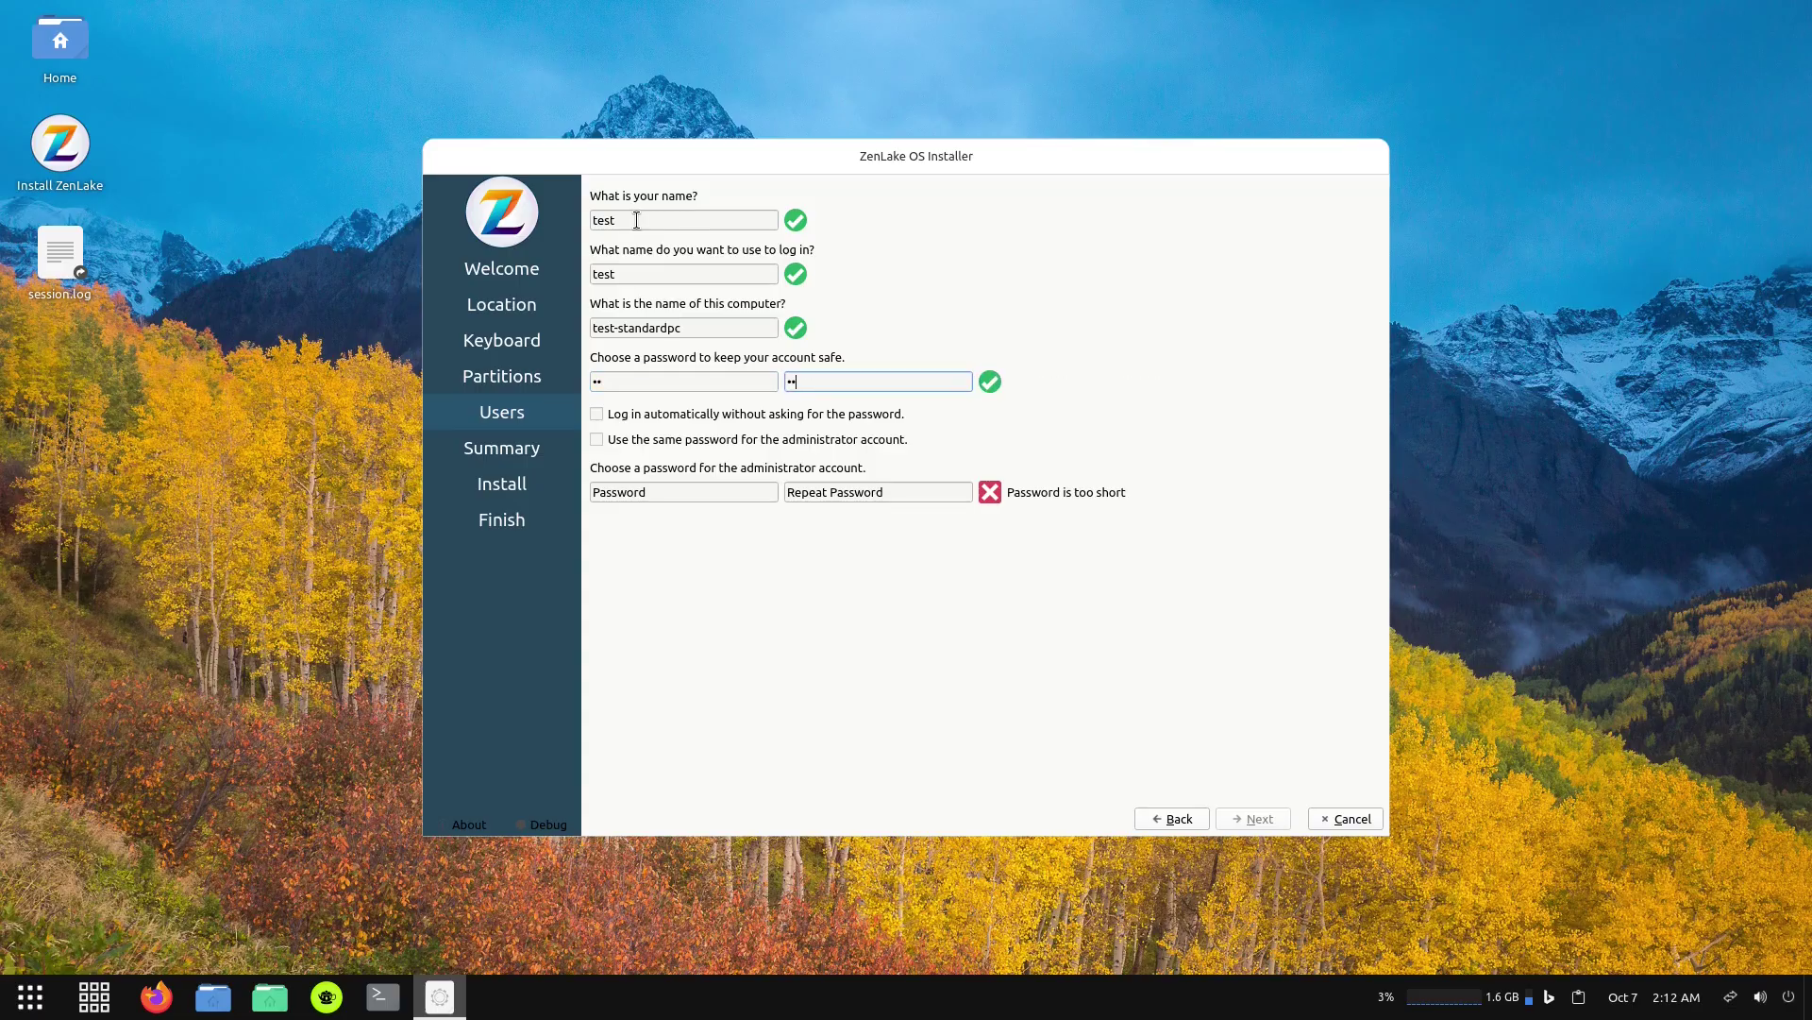
left_click(597, 416)
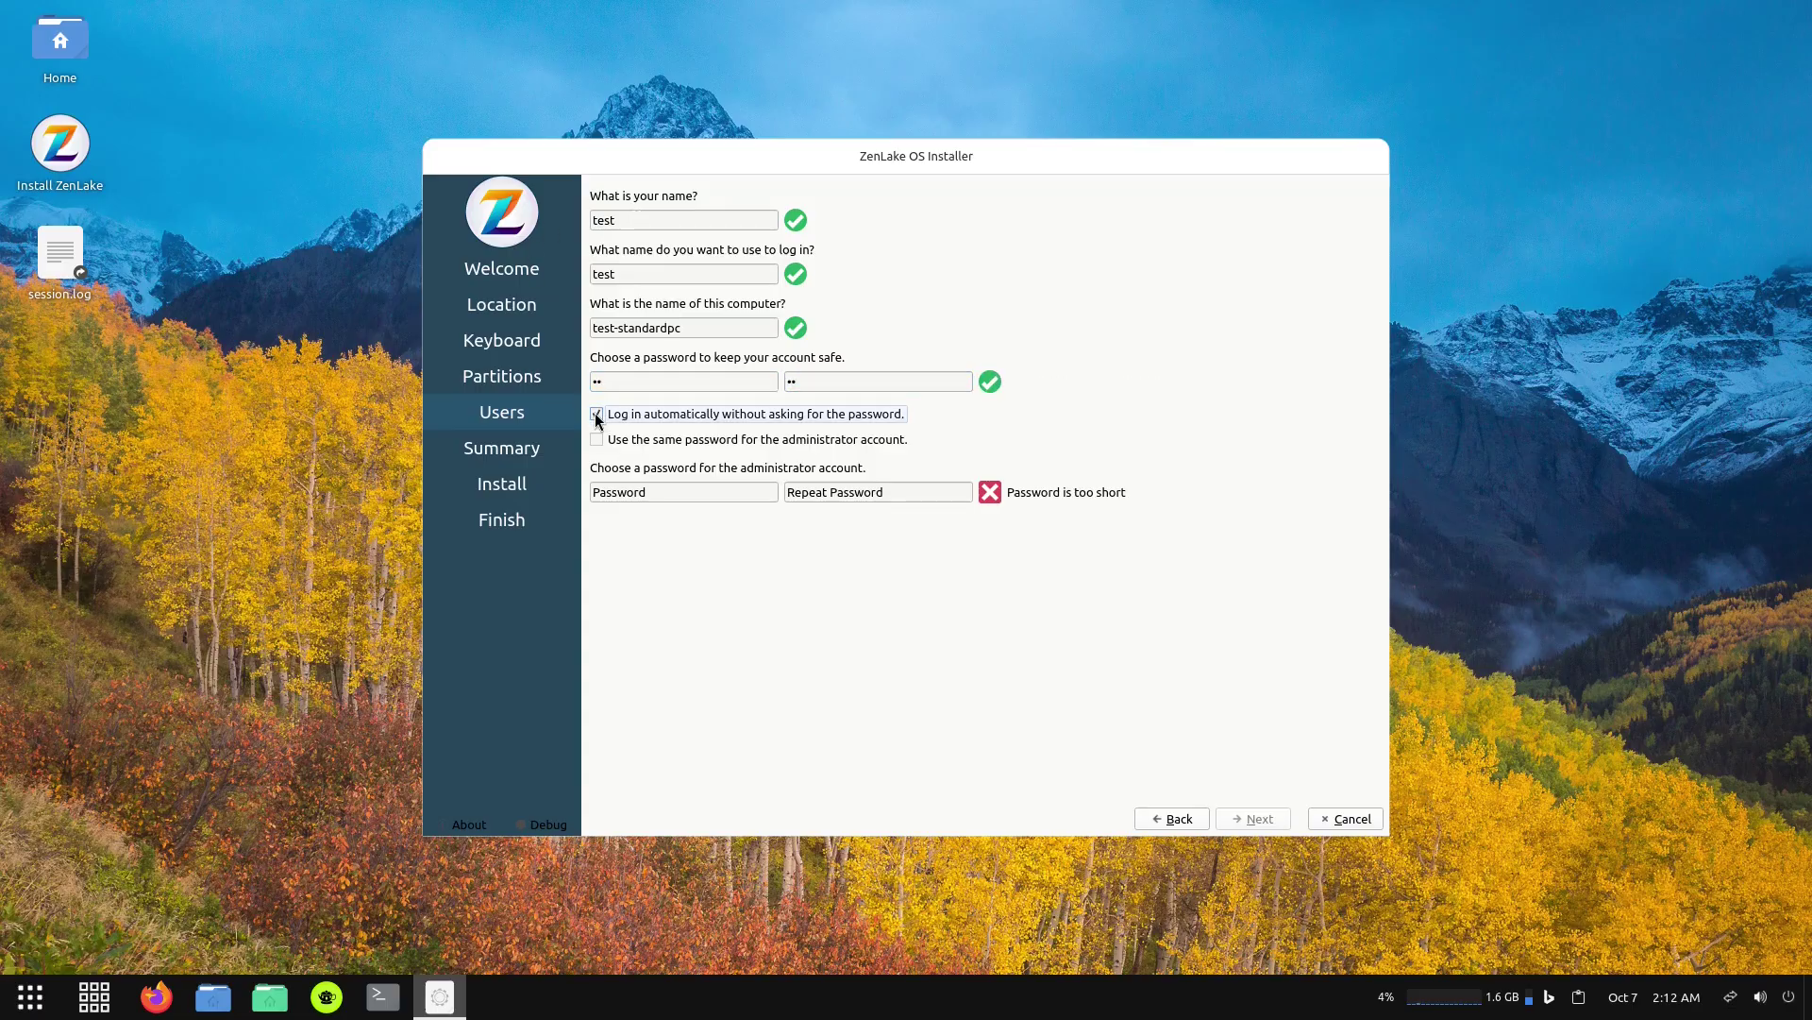
left_click(597, 439)
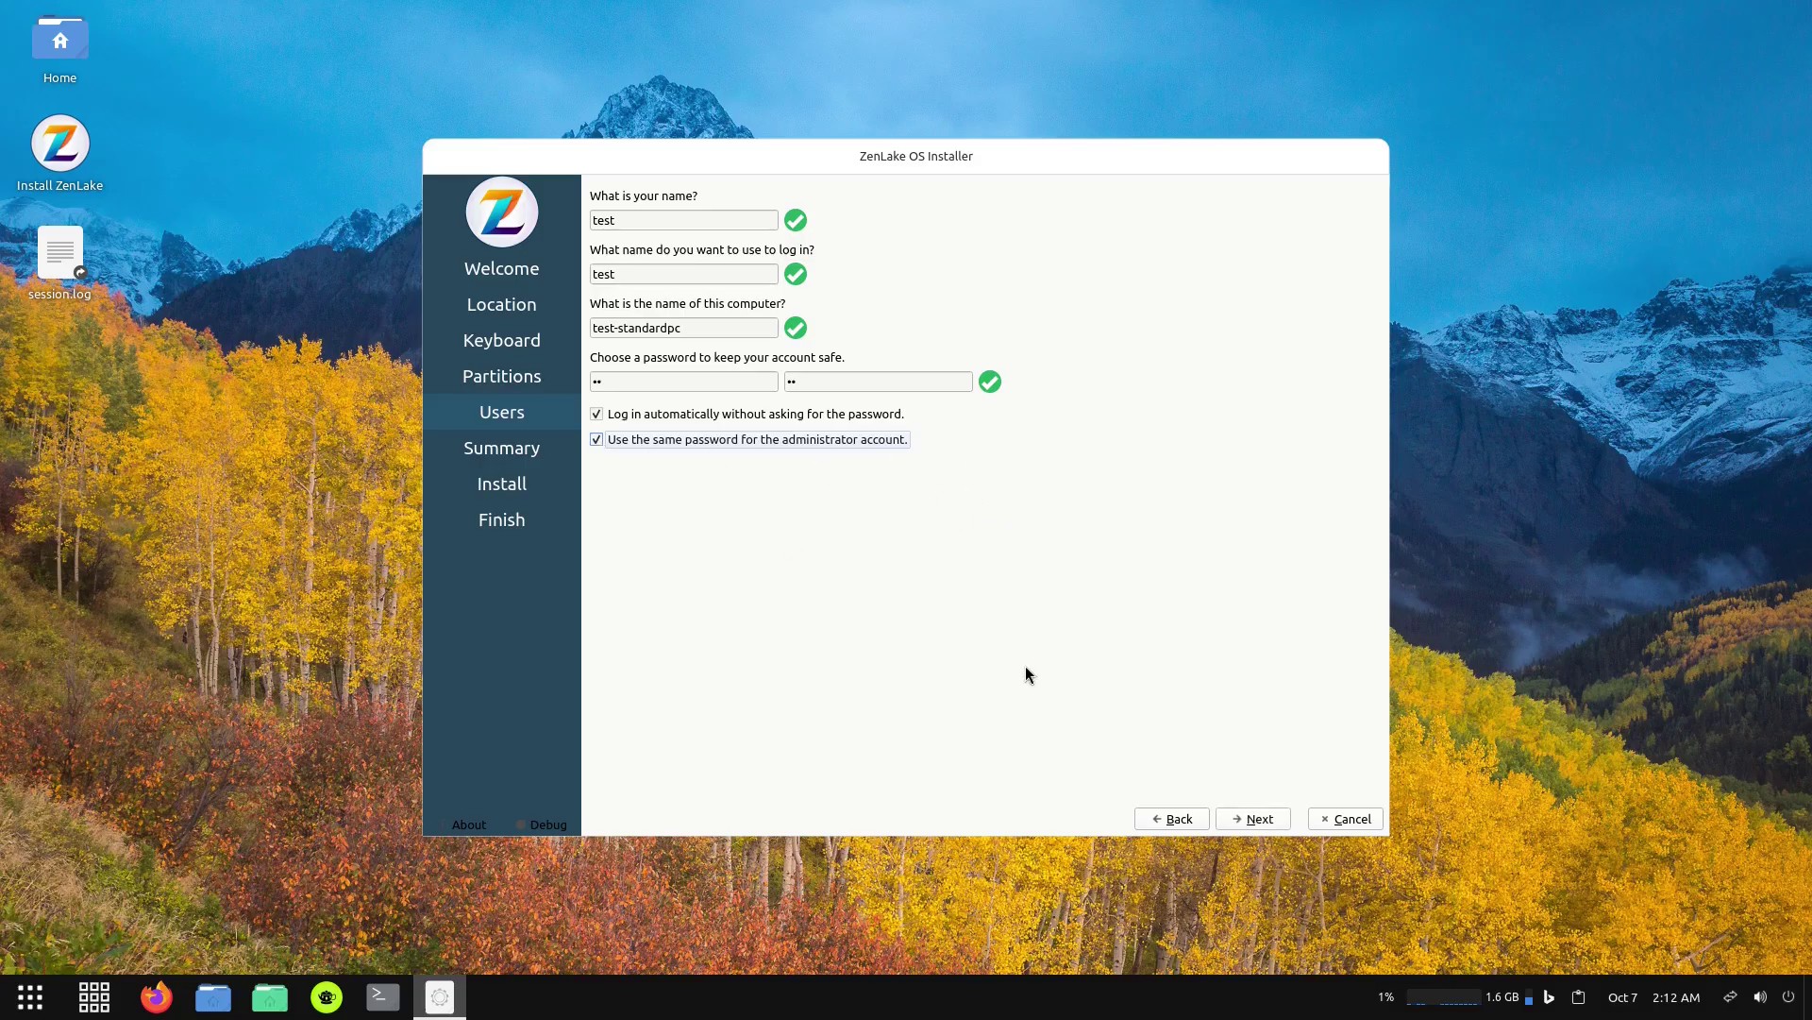
Review the installation summary and start installing ZenLake OS 13.
left_click(1256, 819)
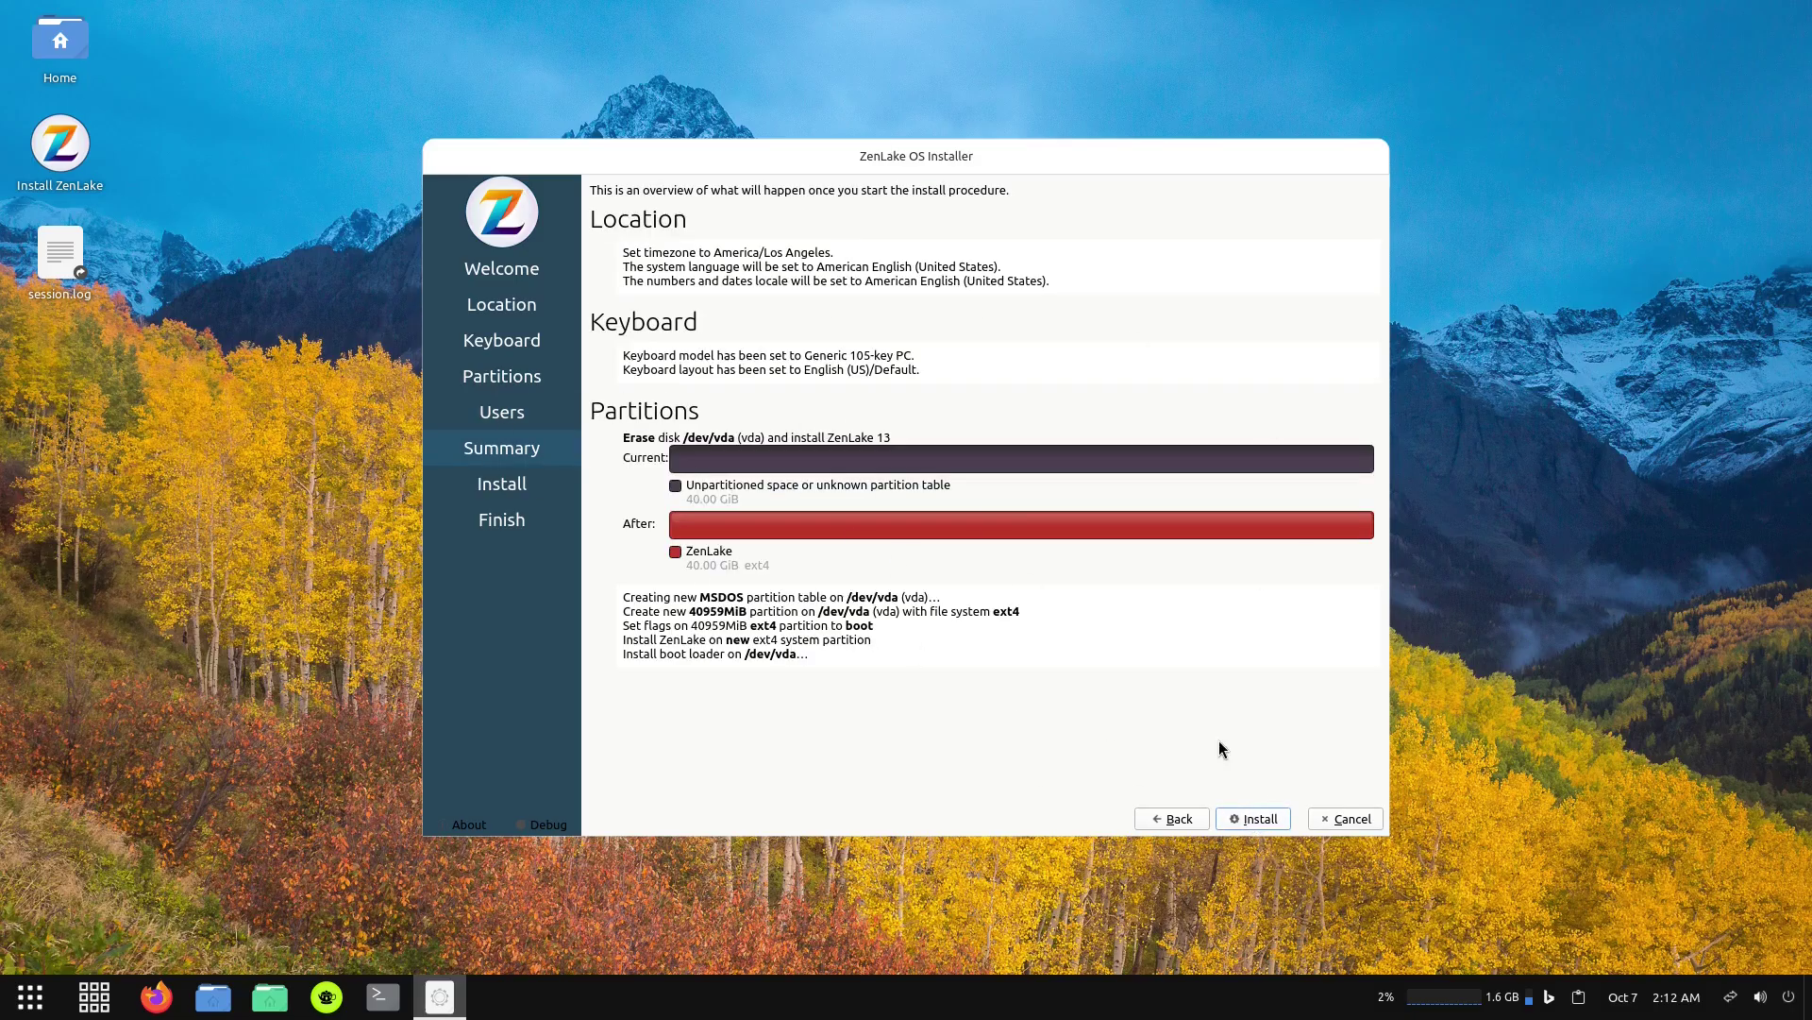
left_click(1249, 819)
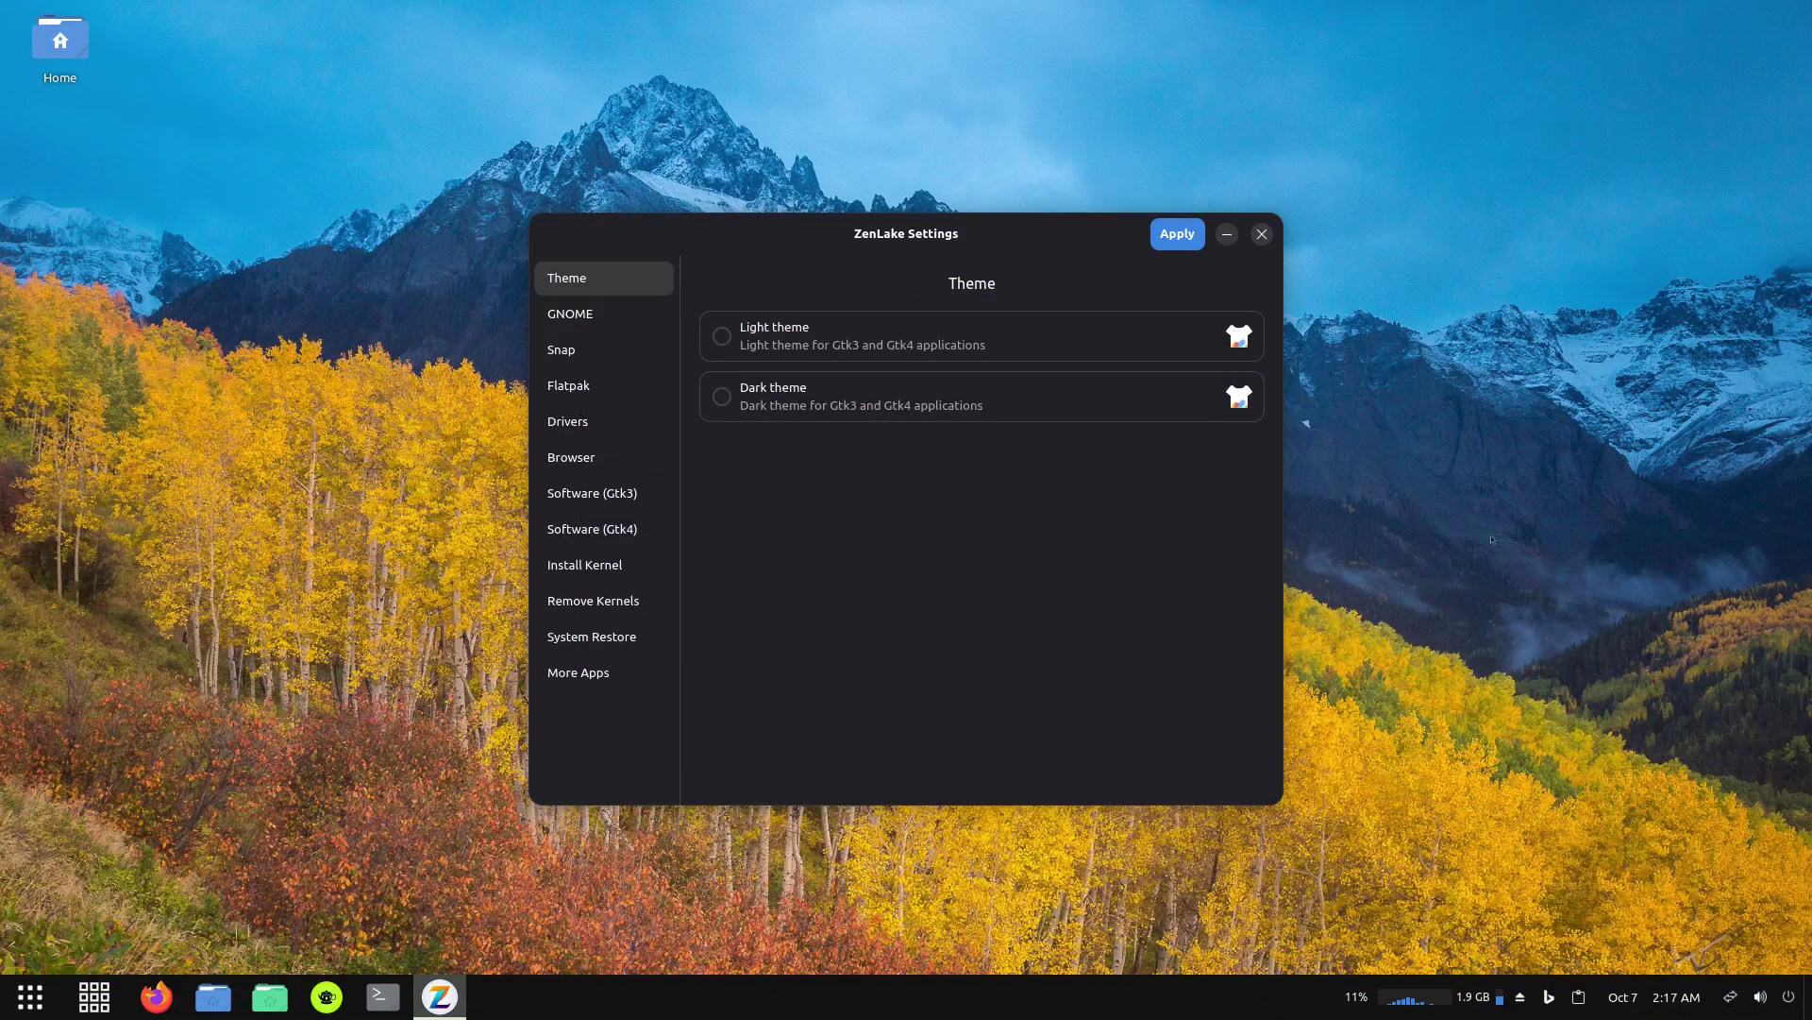
Switch ZenLake Settings to the Dark theme and view the GNOME Shell Options.
left_click(721, 394)
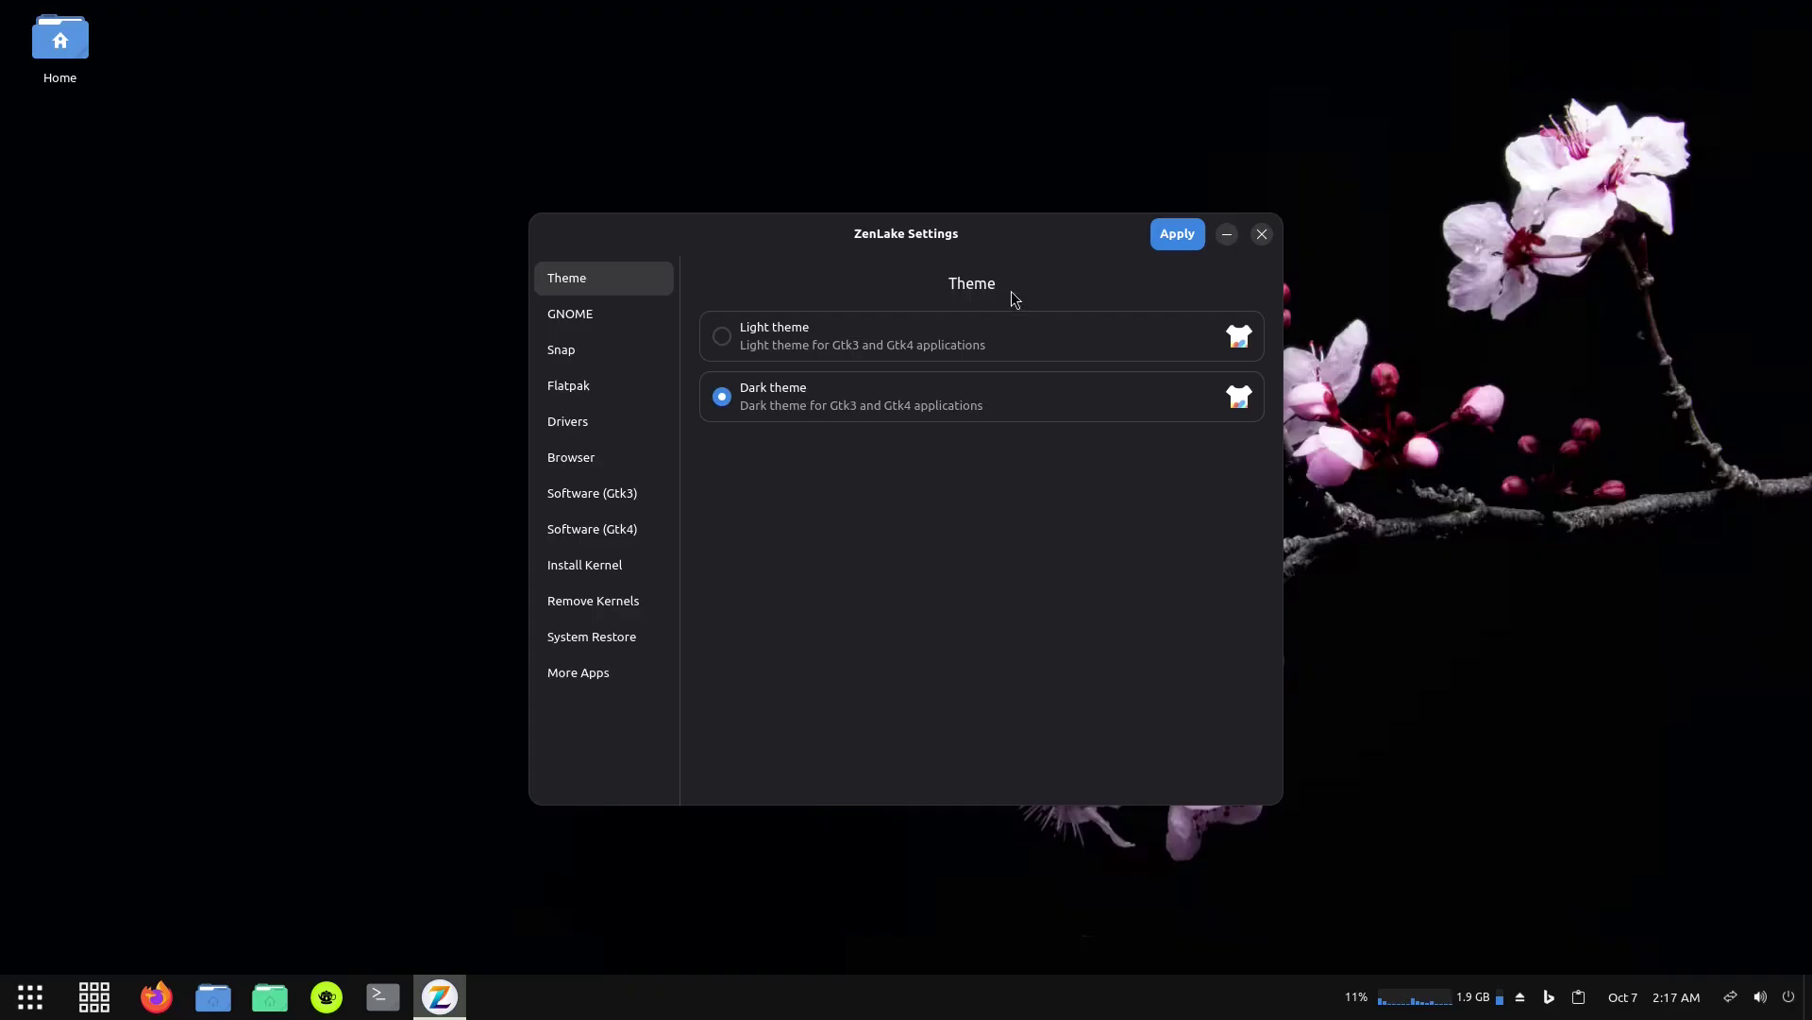
left_click(574, 313)
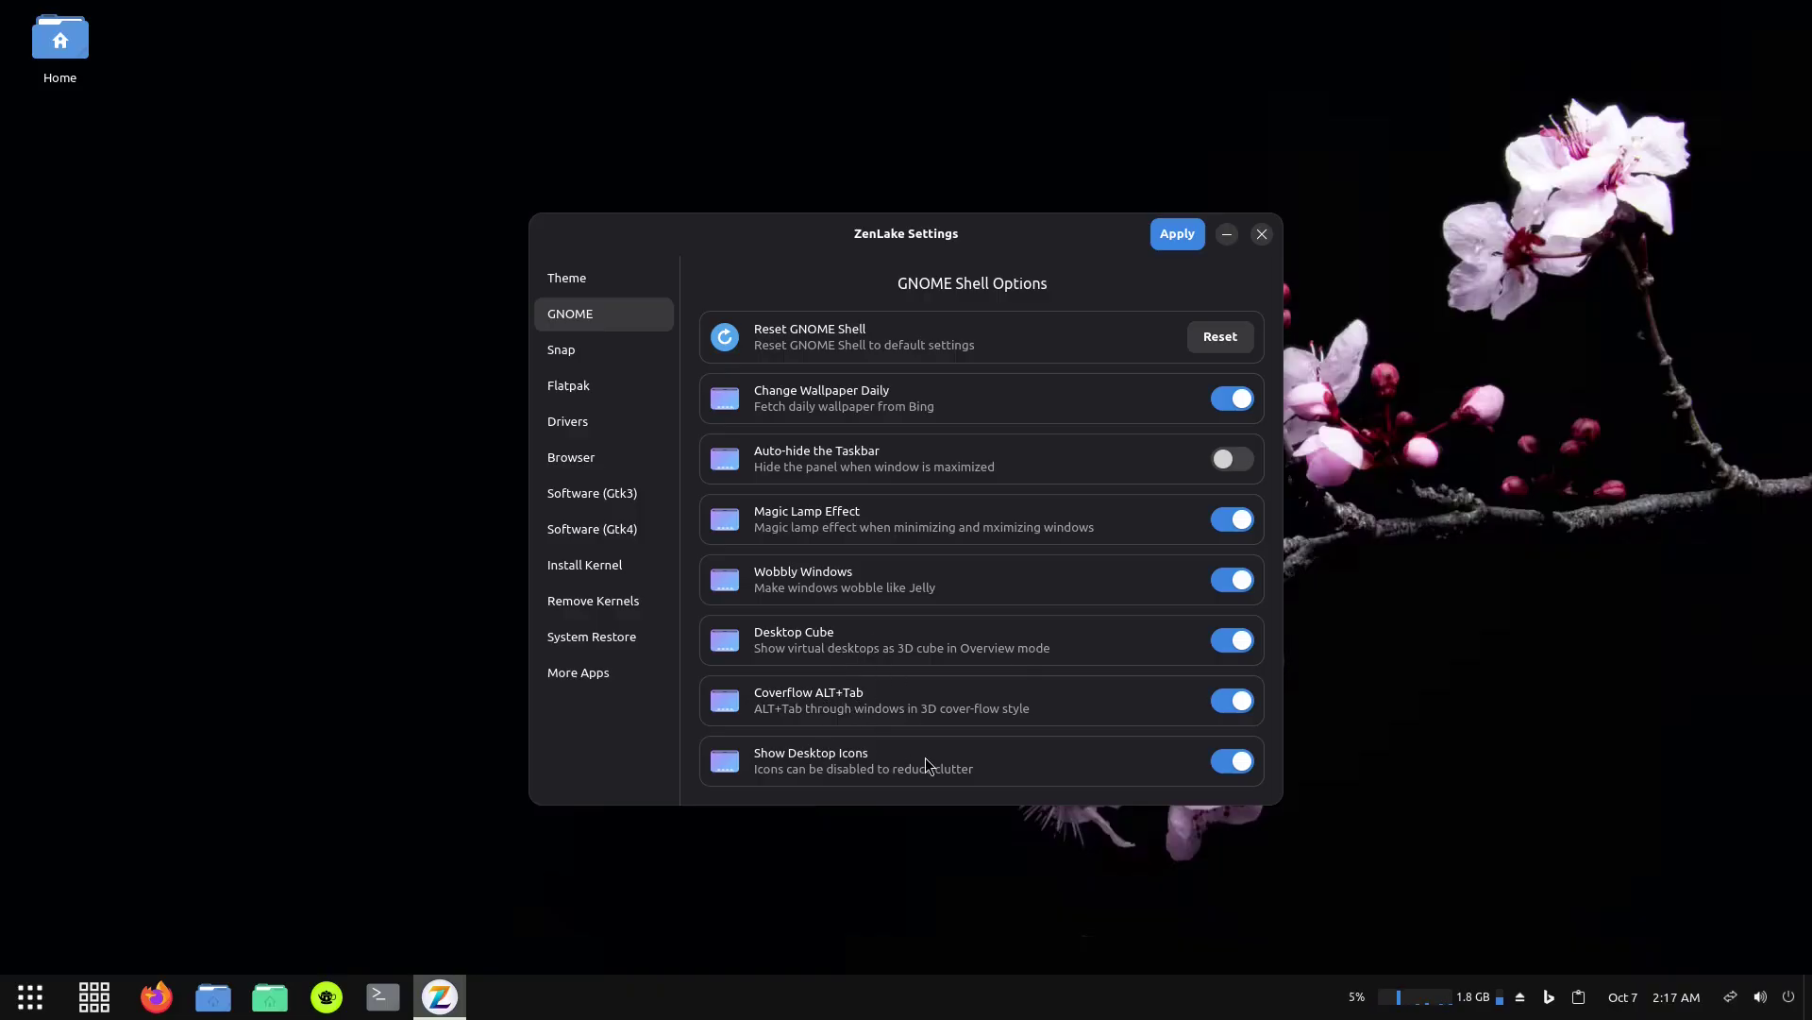
Turn off daily wallpaper changes and disable Snap package support, then view Flatpak settings.
left_click(1234, 401)
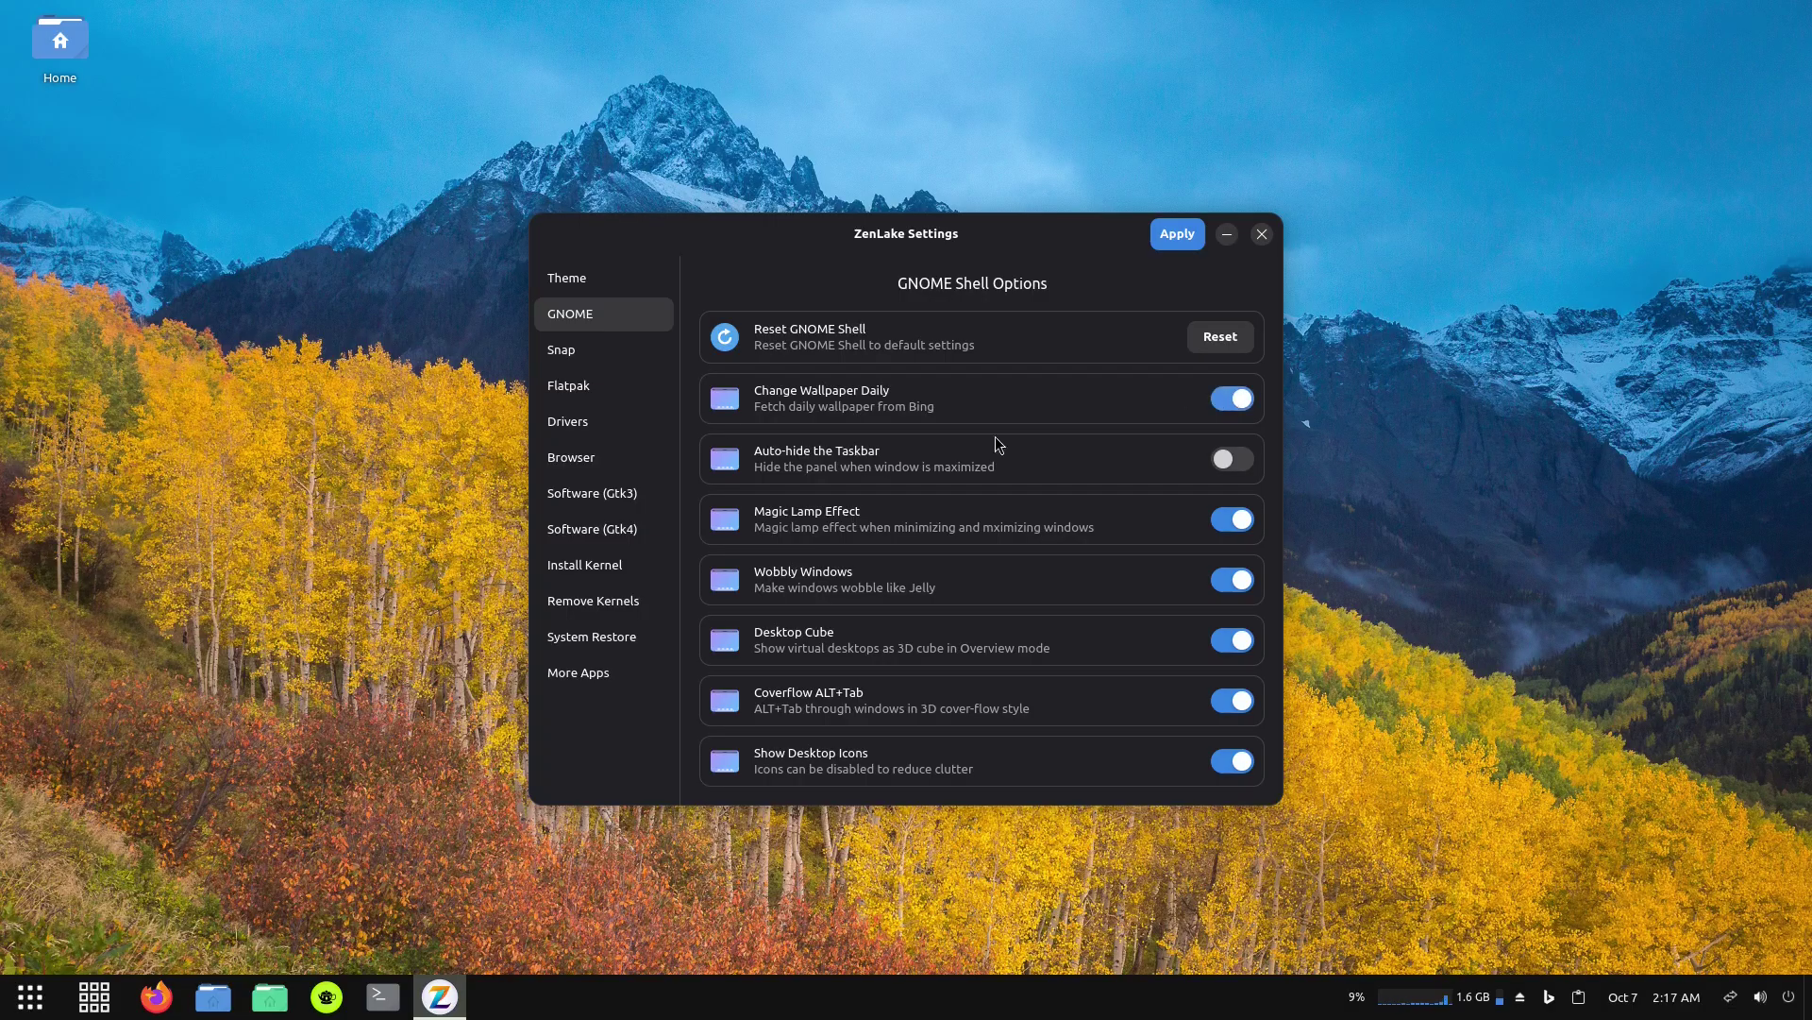
left_click(573, 359)
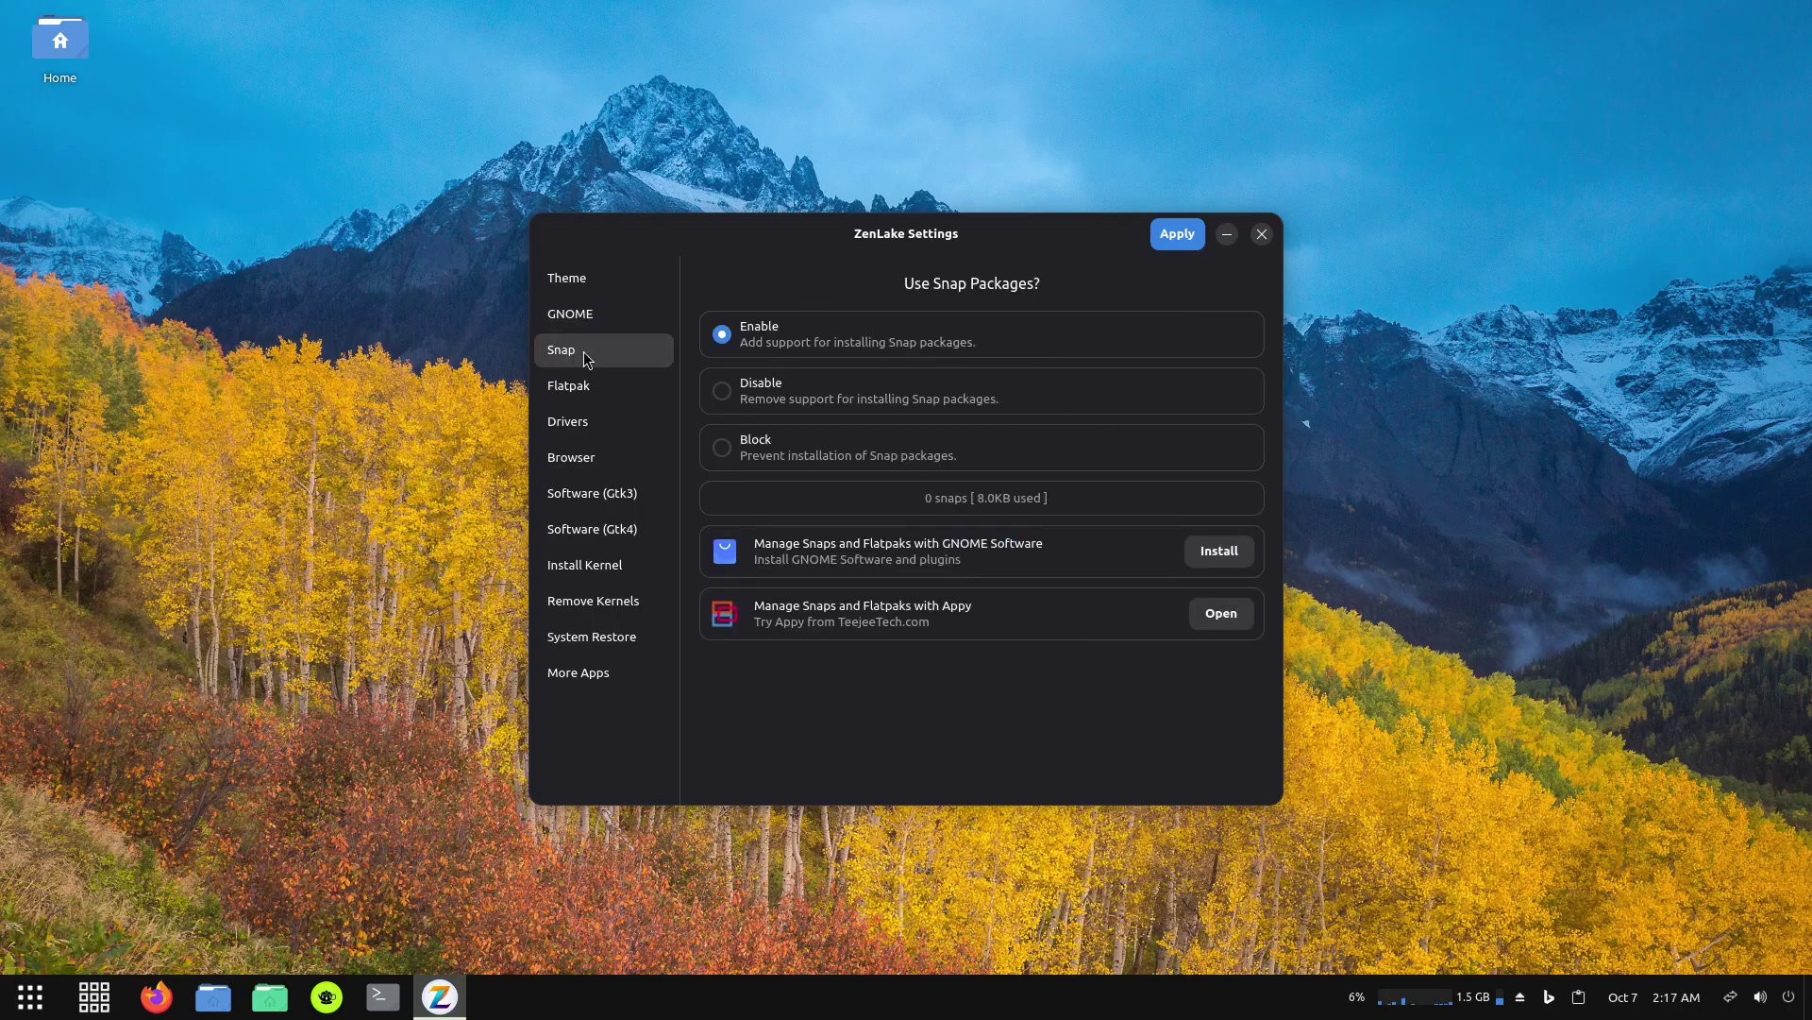
left_click(720, 394)
left_click(566, 387)
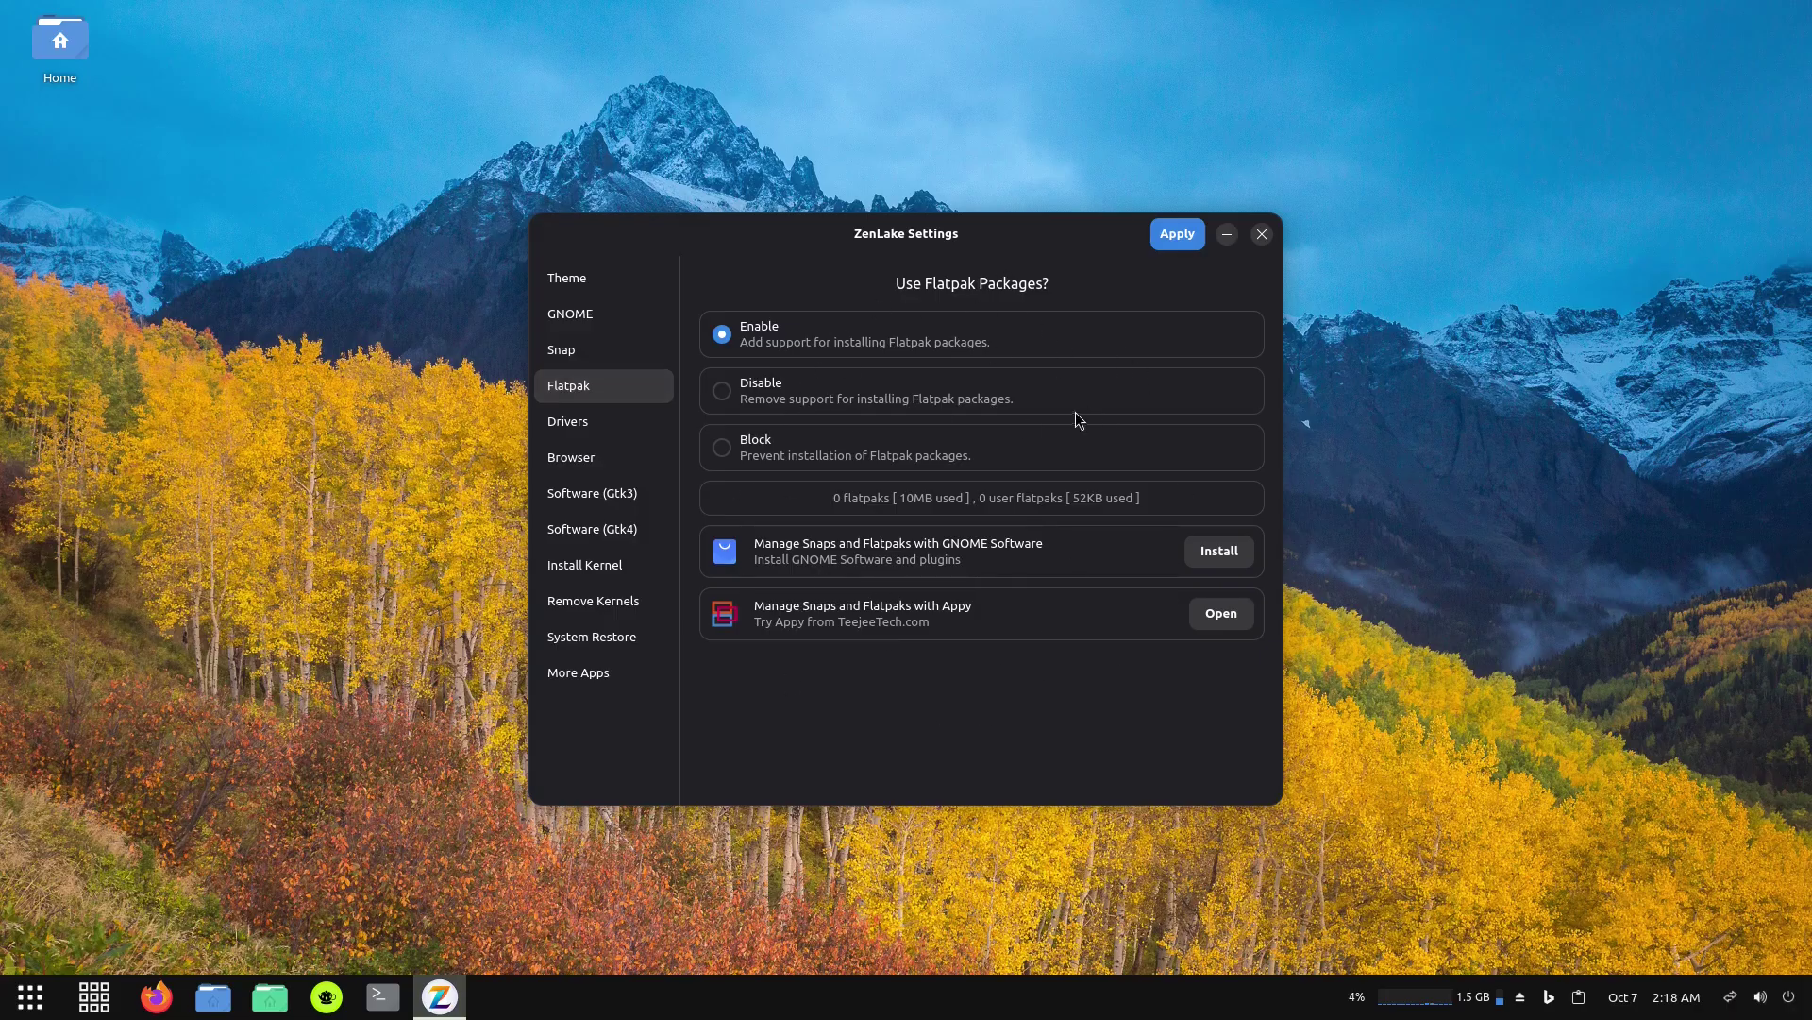
View the drivers page, then toggle Google Chrome on the Install Web Browser page.
left_click(604, 428)
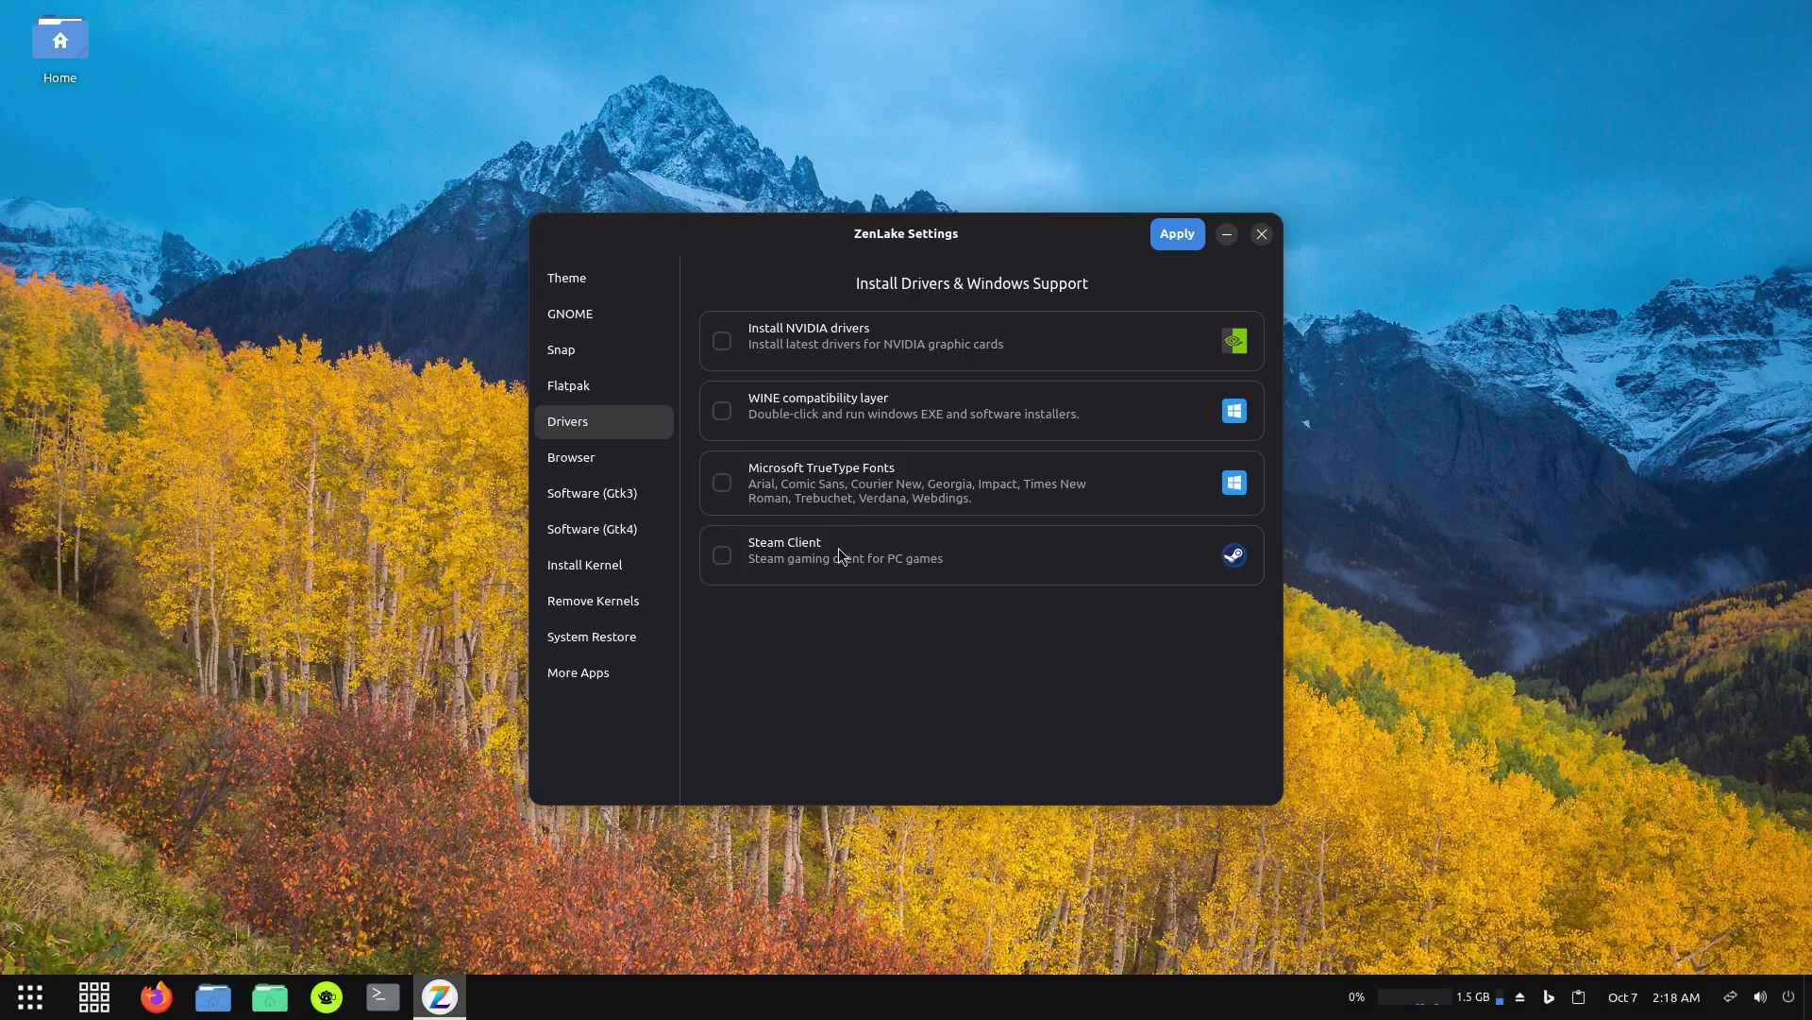
left_click(572, 462)
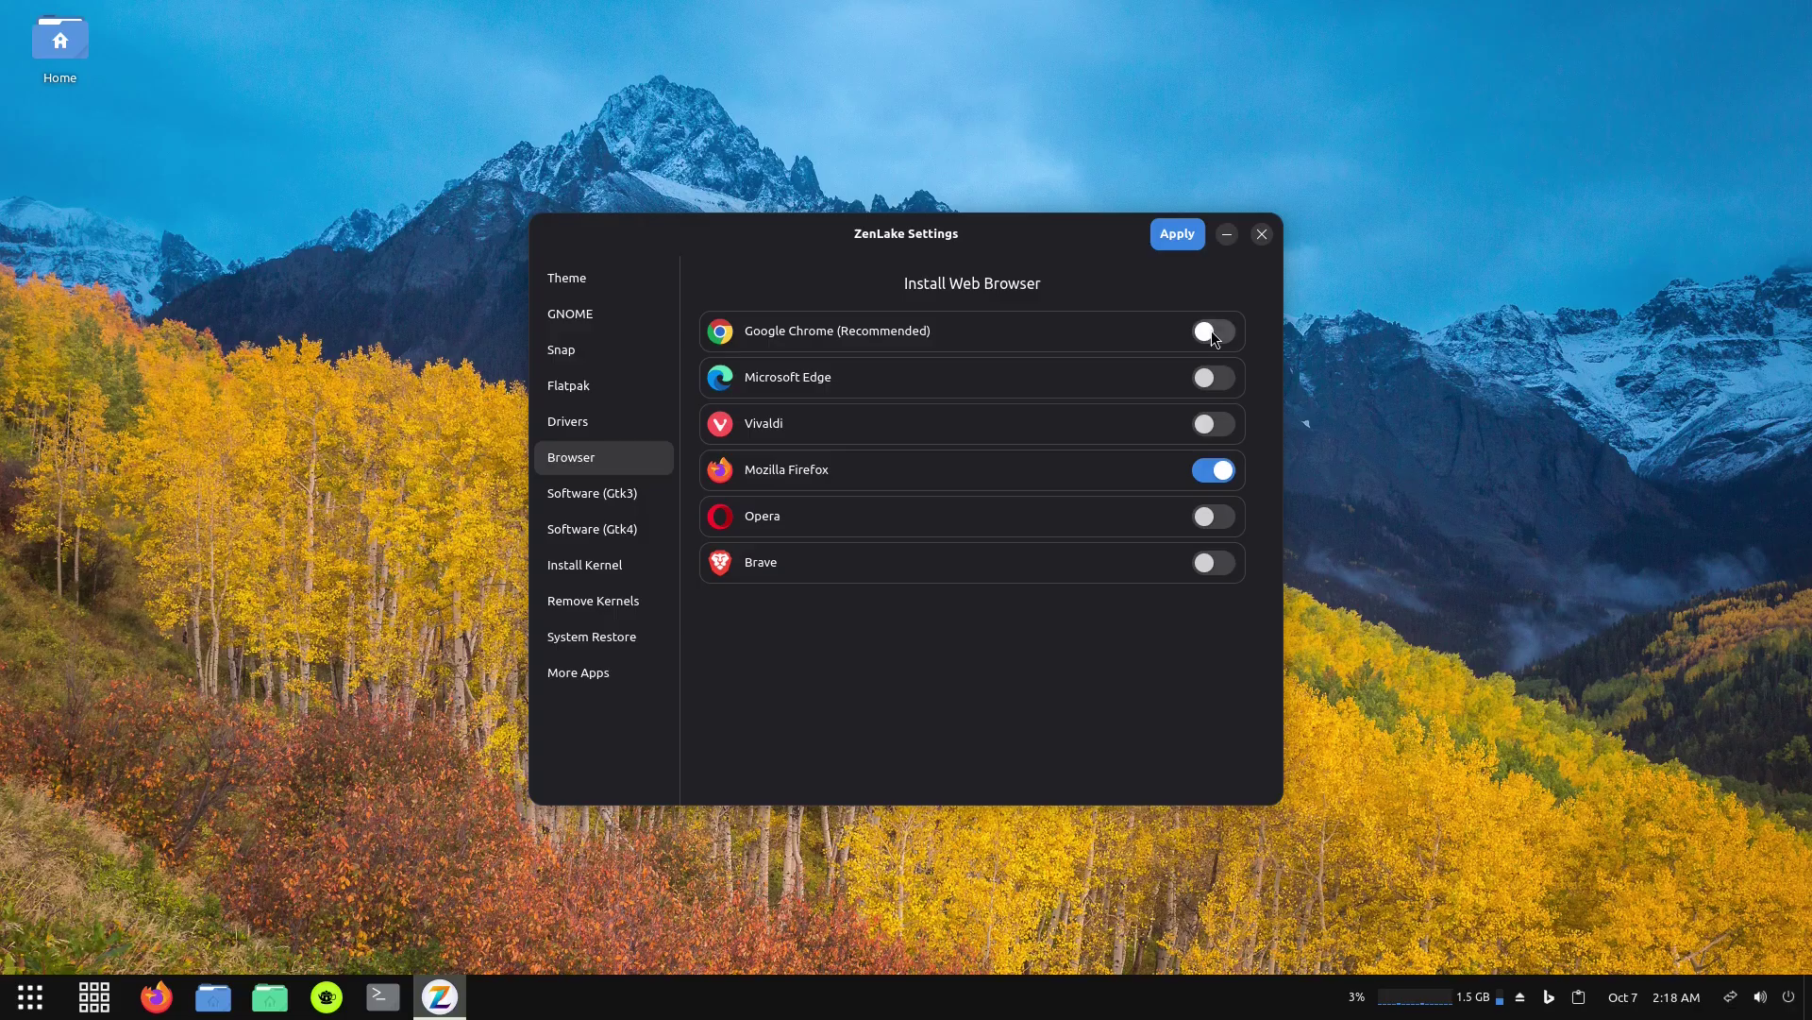
left_click(1210, 331)
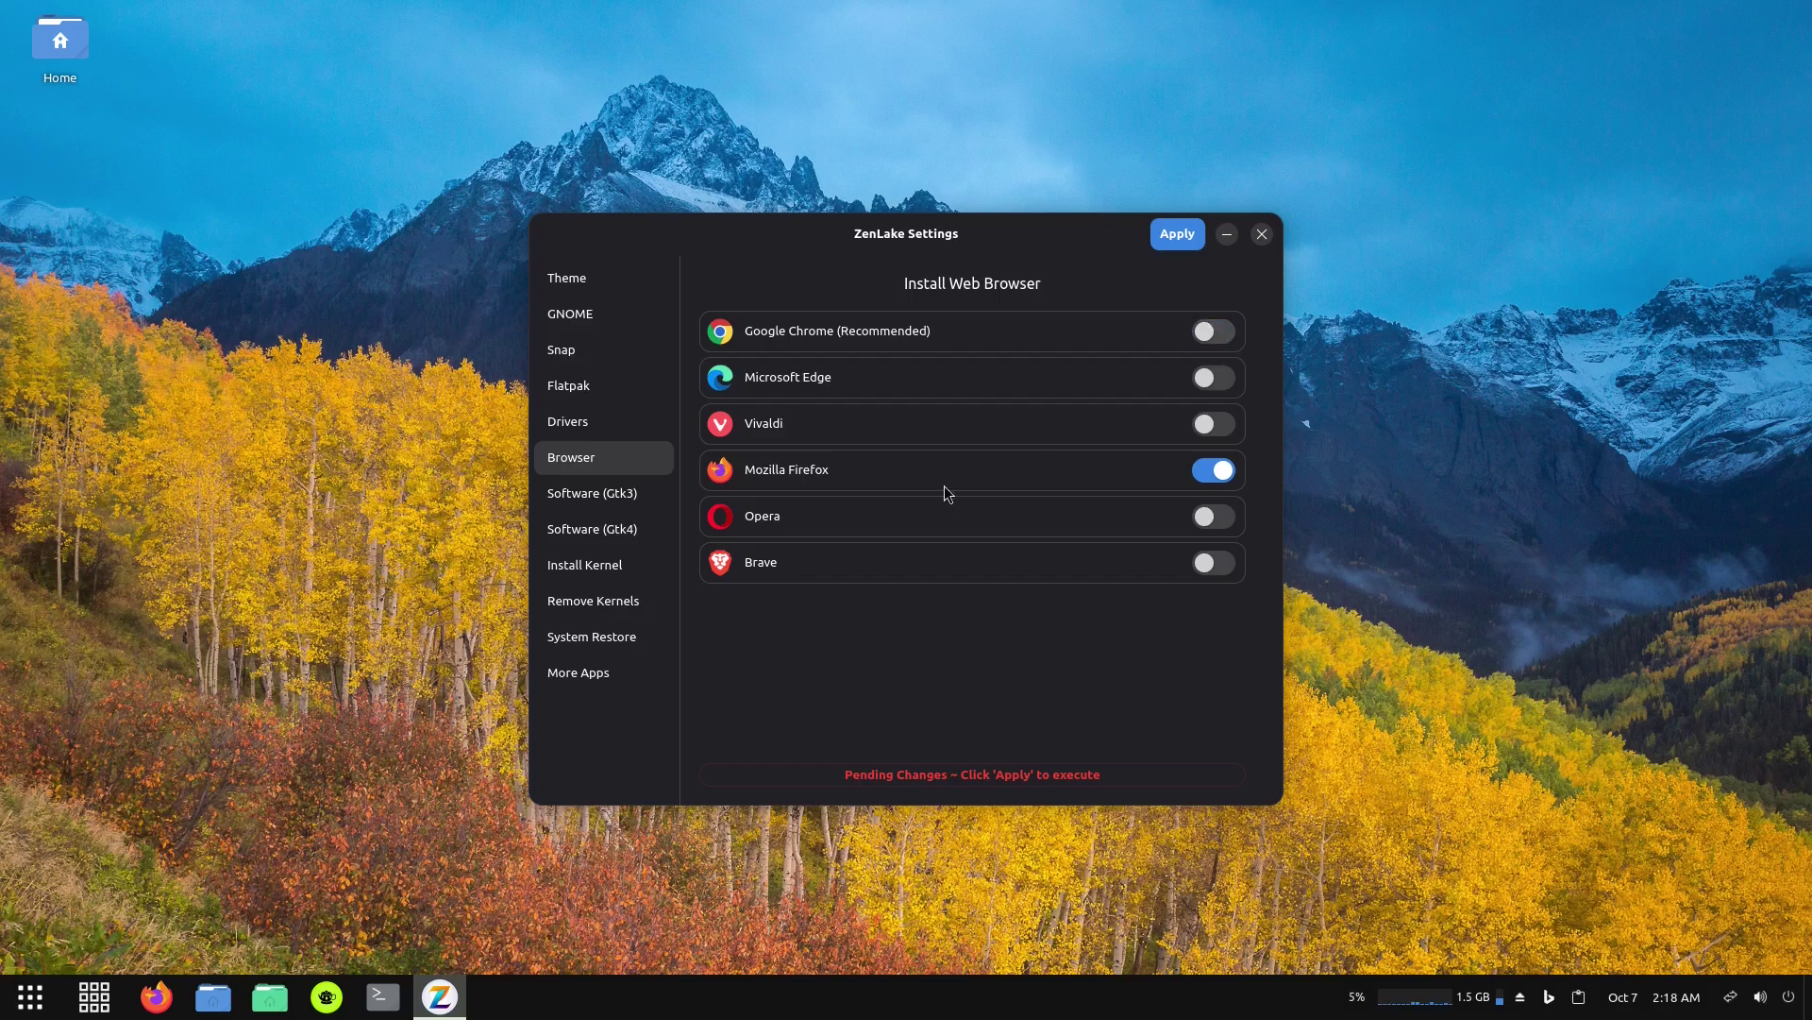
Review the Gtk3/Gtk4 software lists, kernel install/remove, System Restore and More Apps pages.
left_click(576, 495)
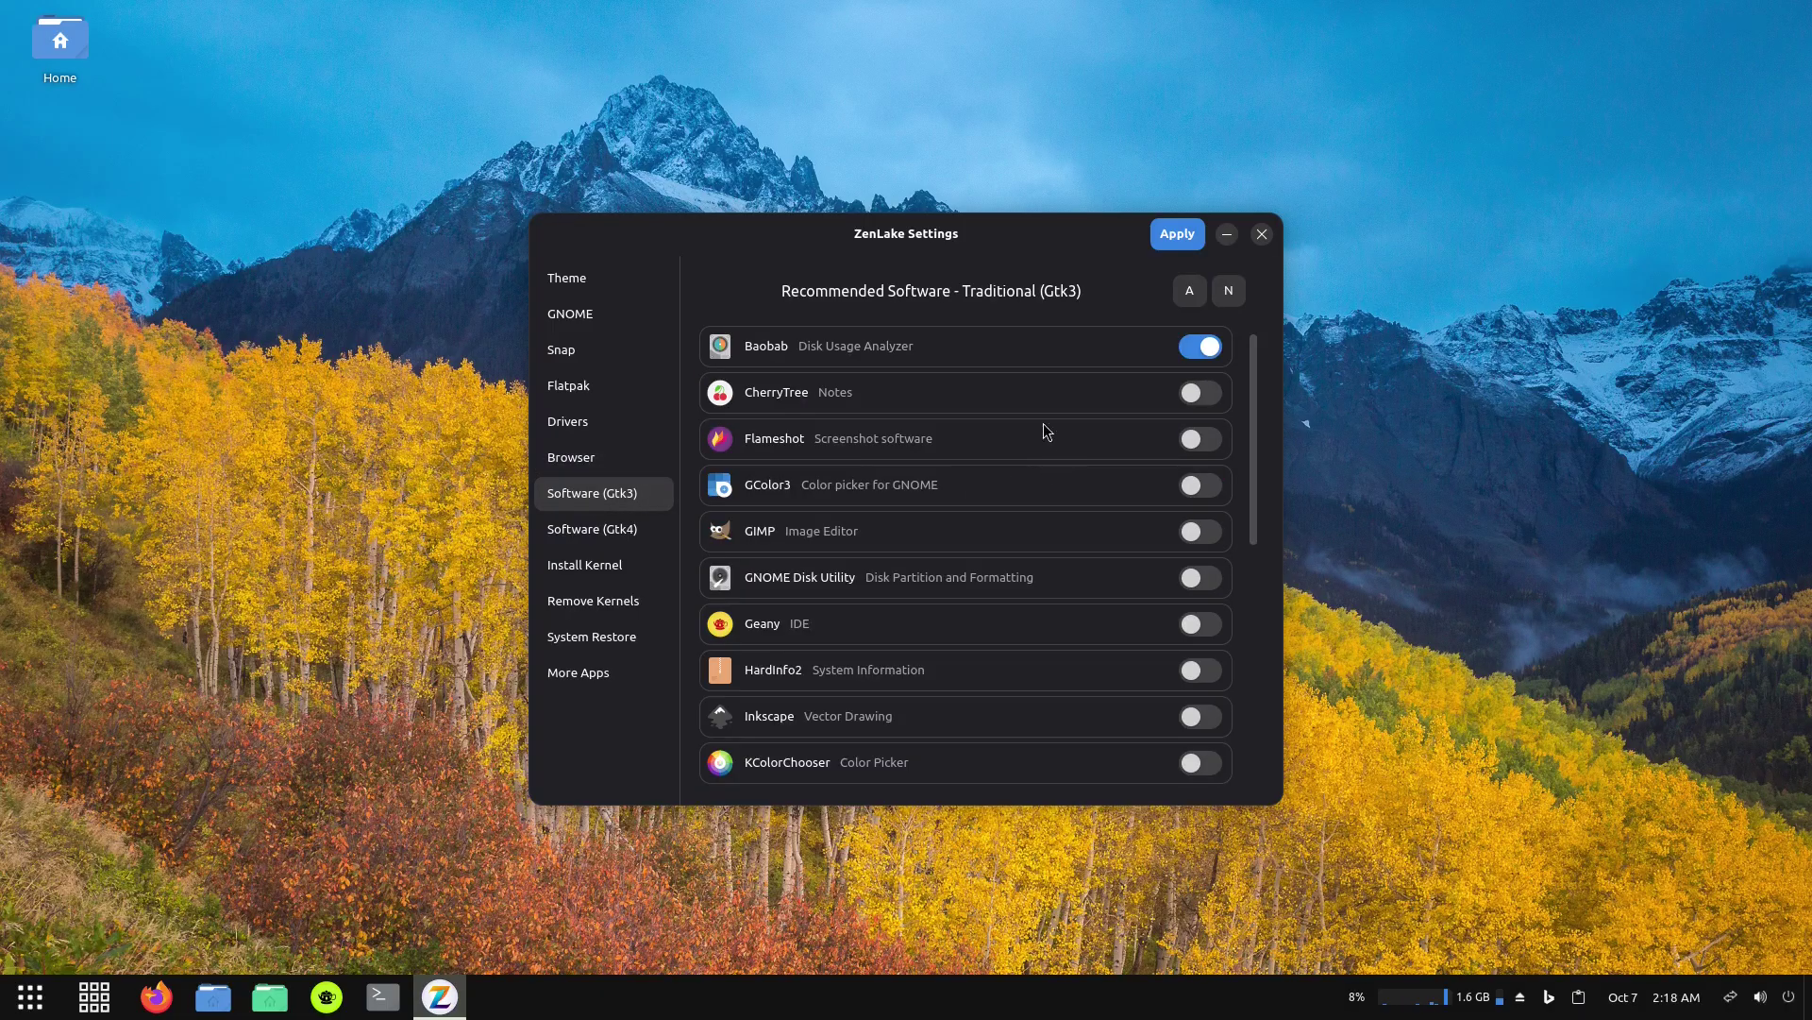
scroll(948, 517, "down", 10)
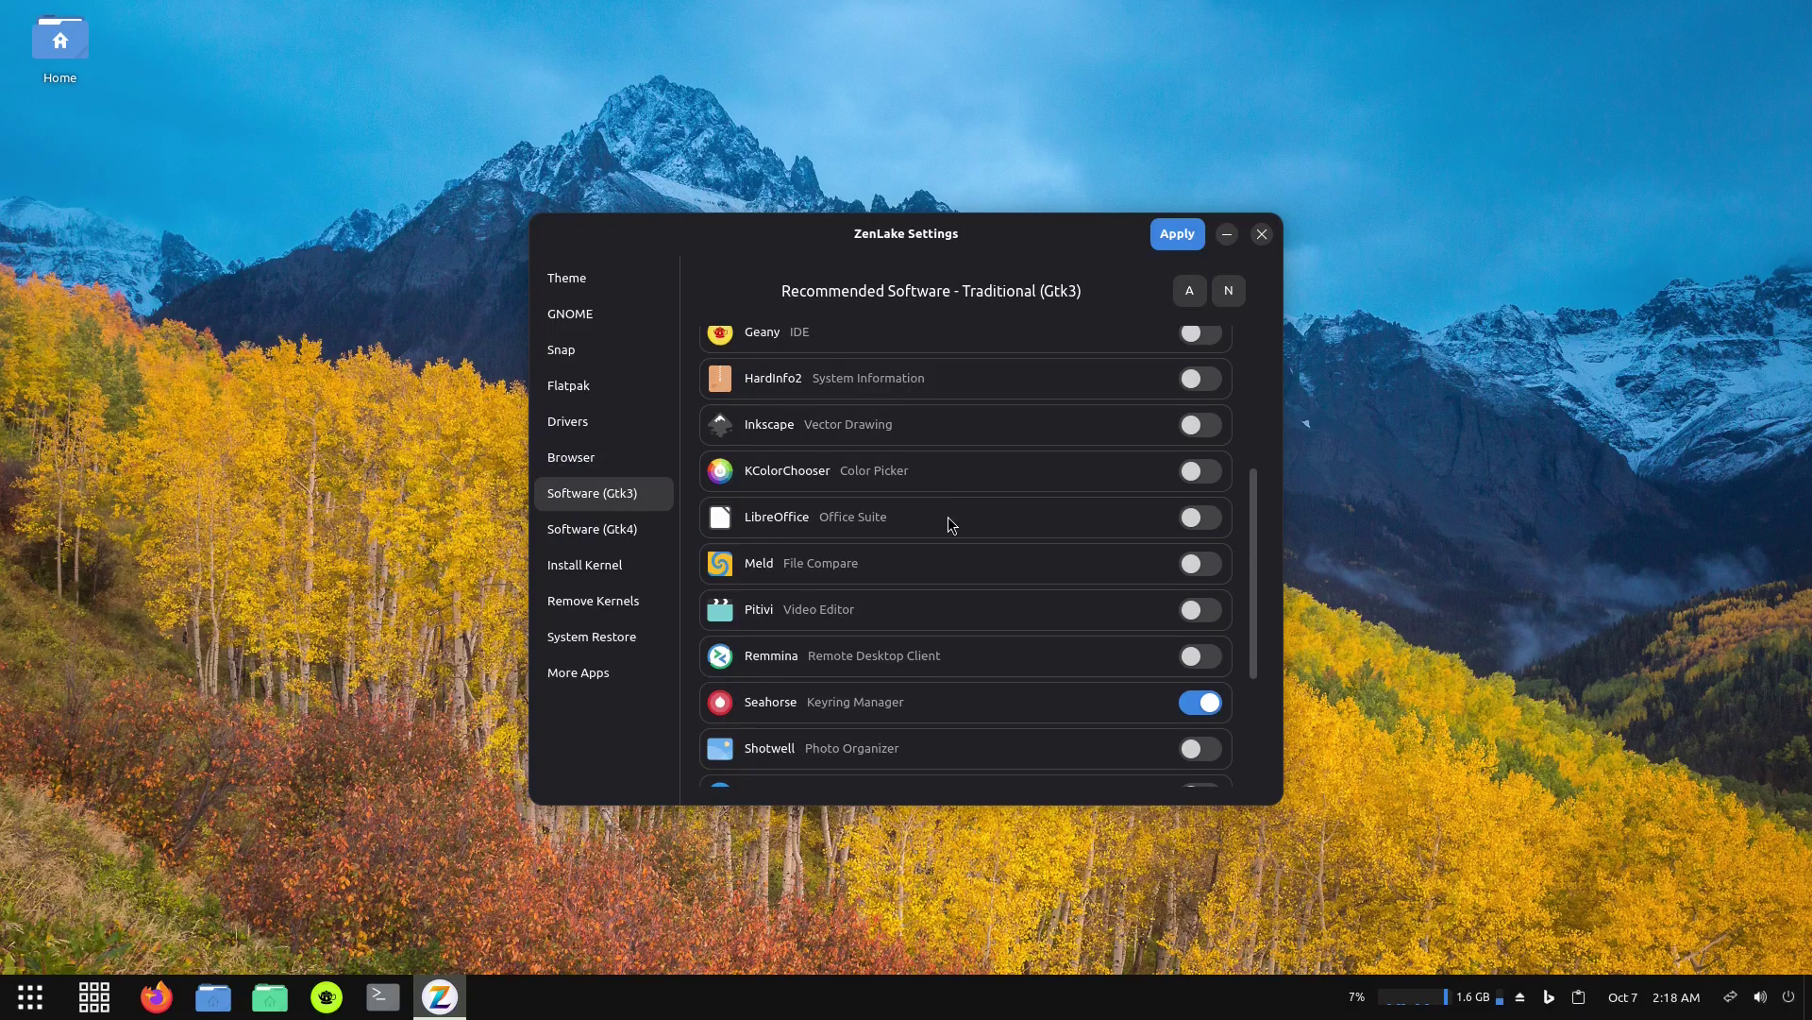
scroll(953, 548, "up", 6)
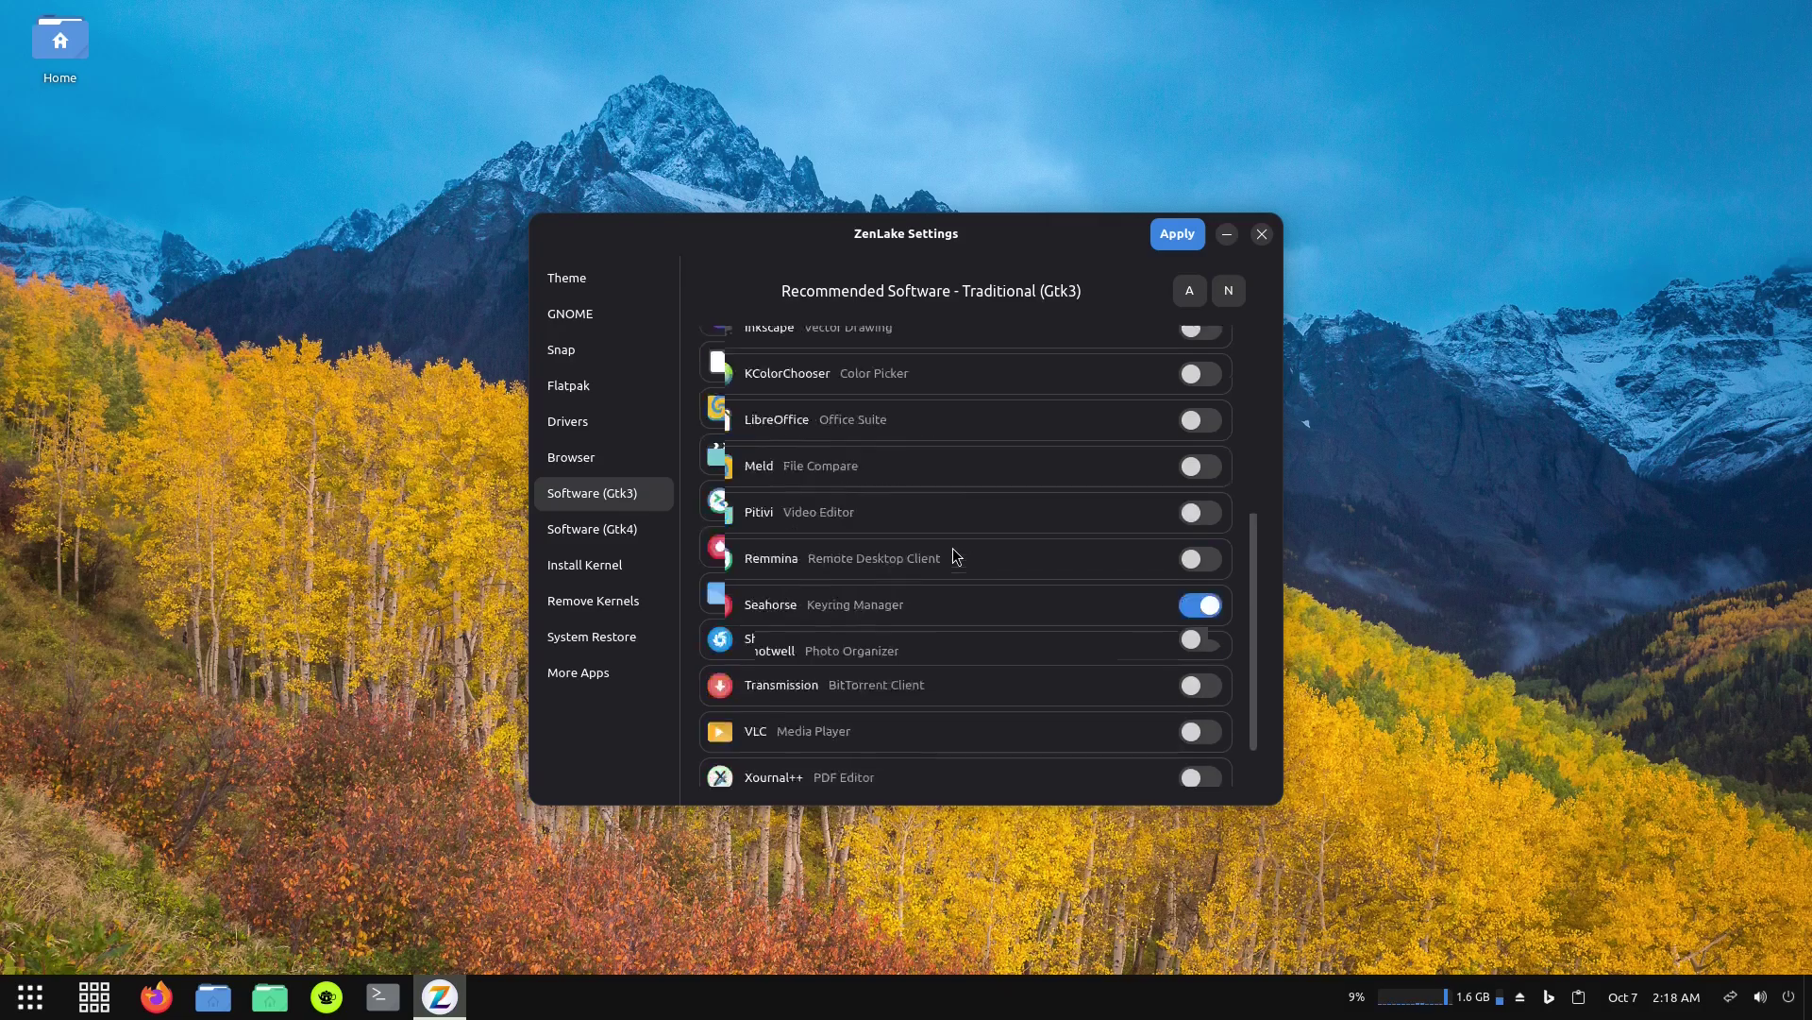
scroll(954, 548, "down", 5)
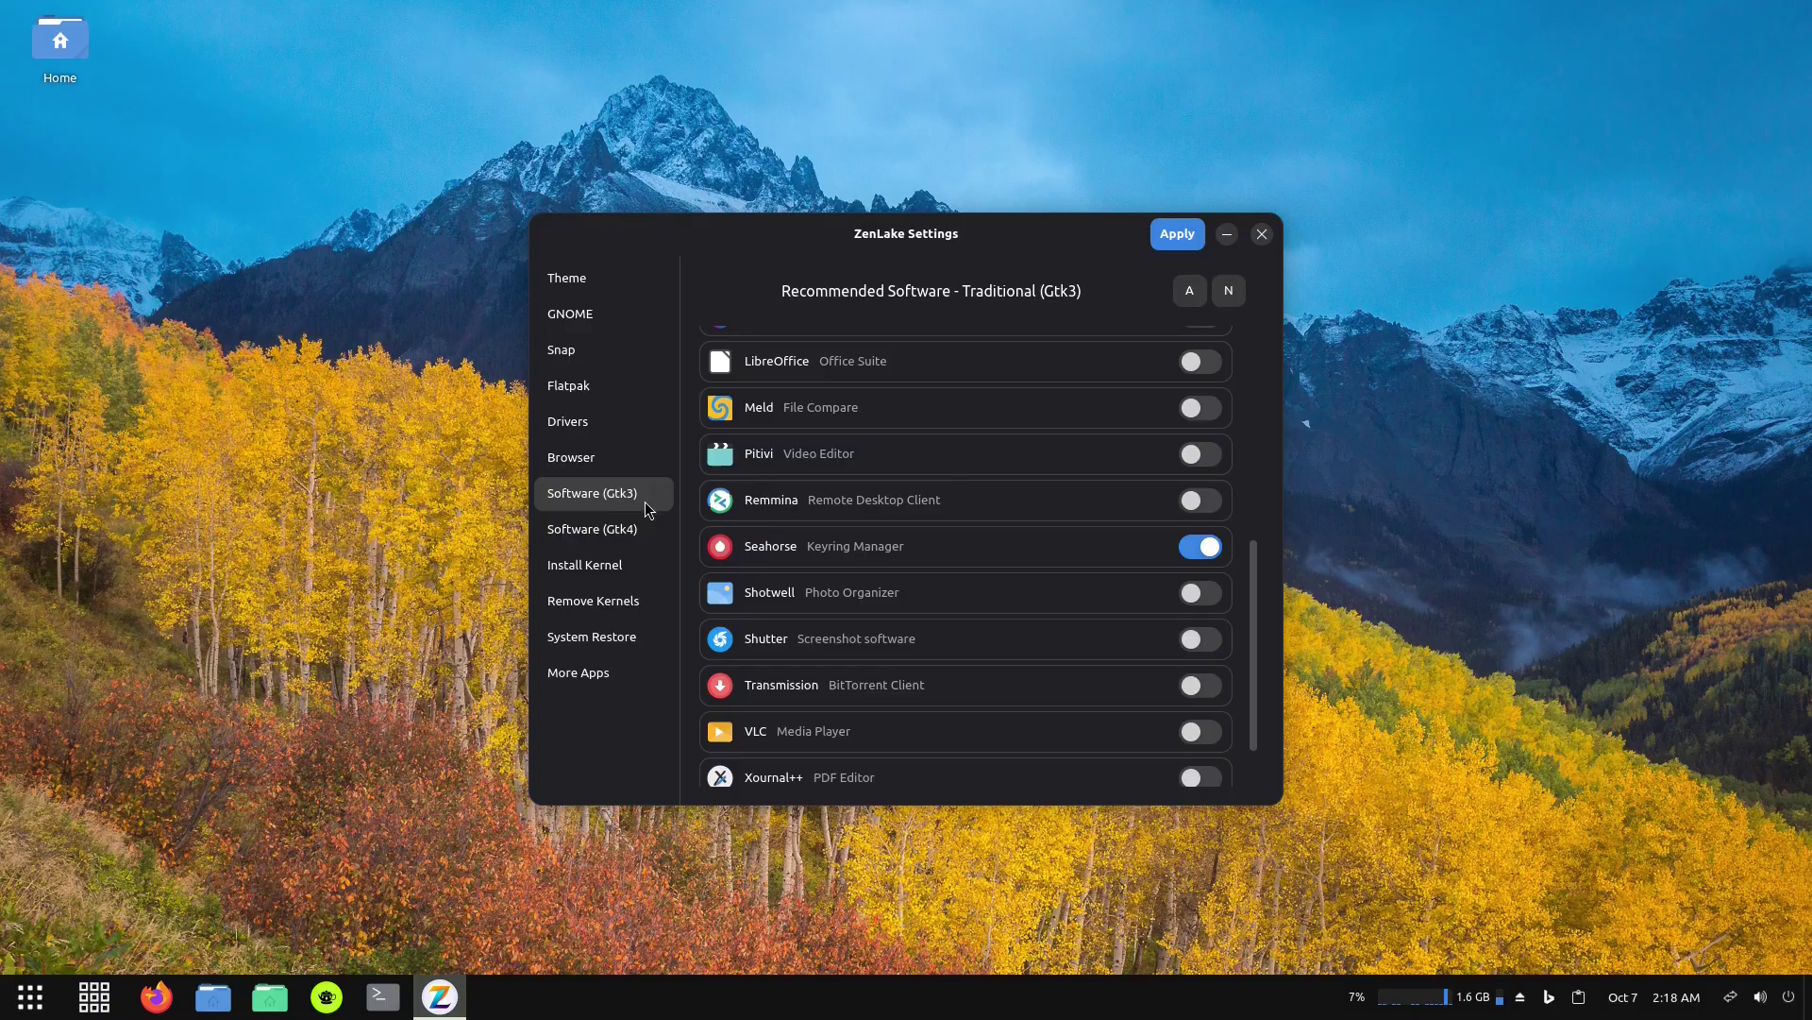
left_click(579, 533)
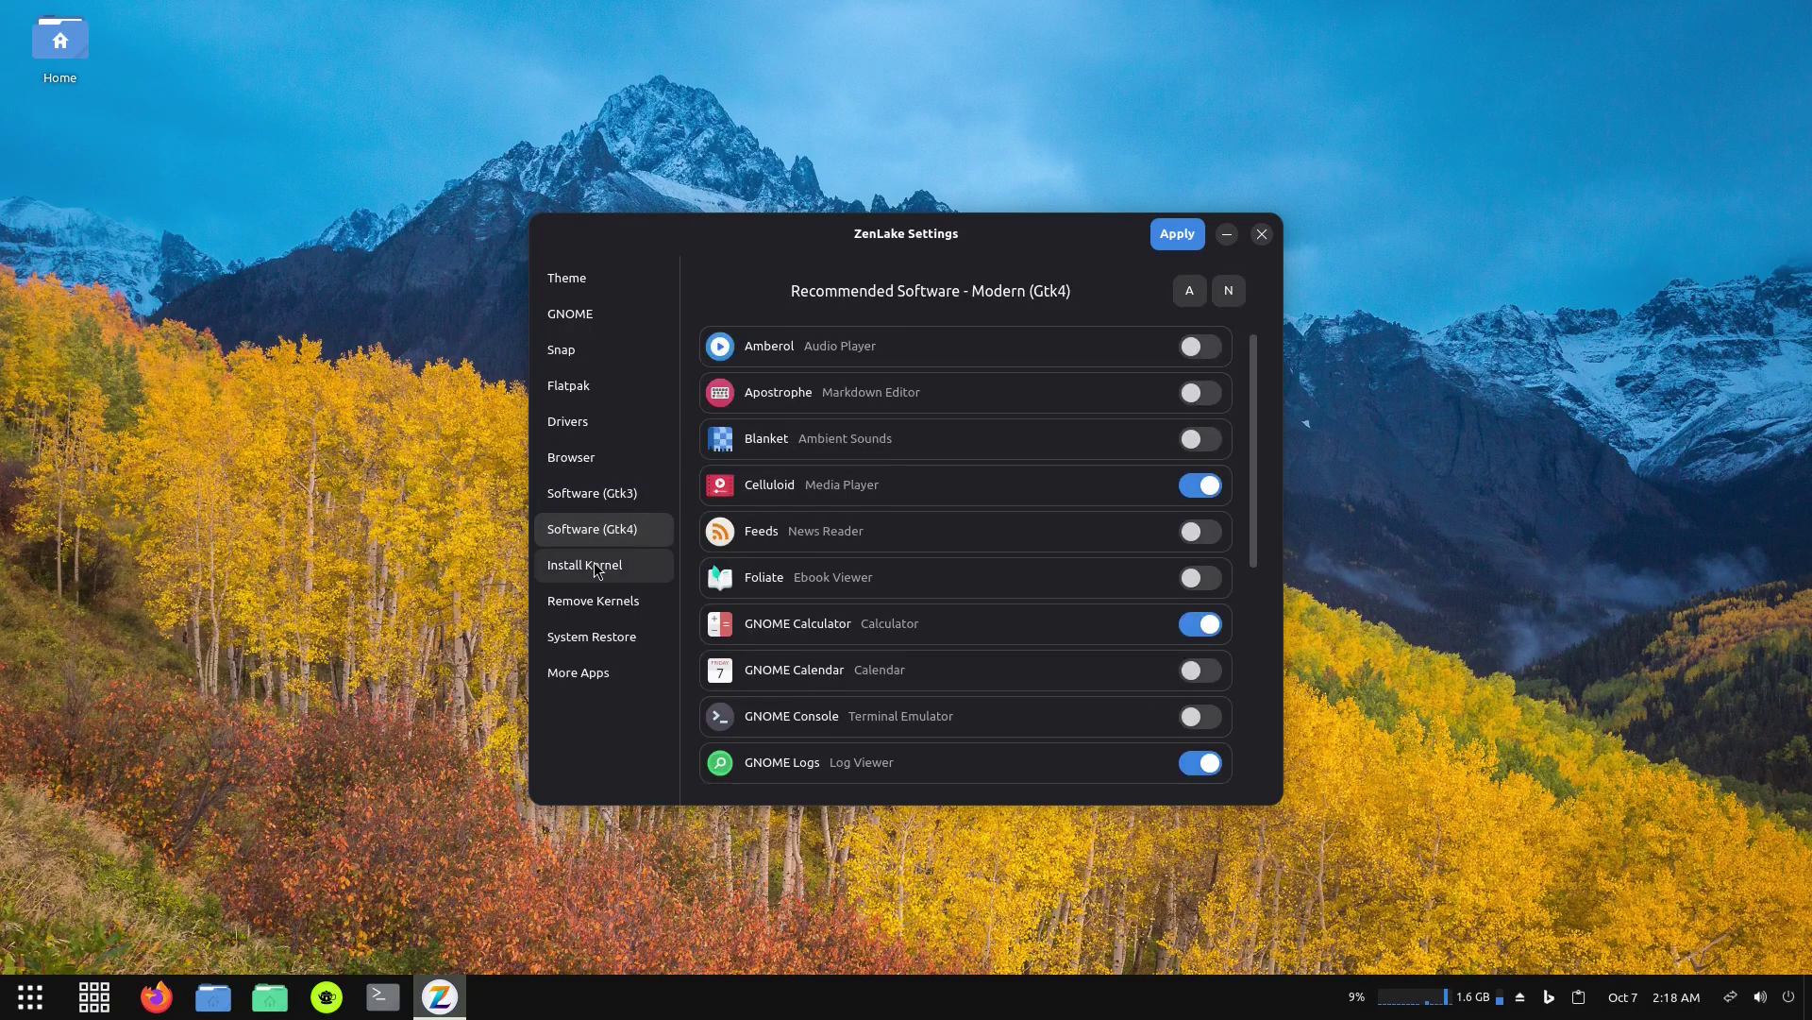
left_click(597, 566)
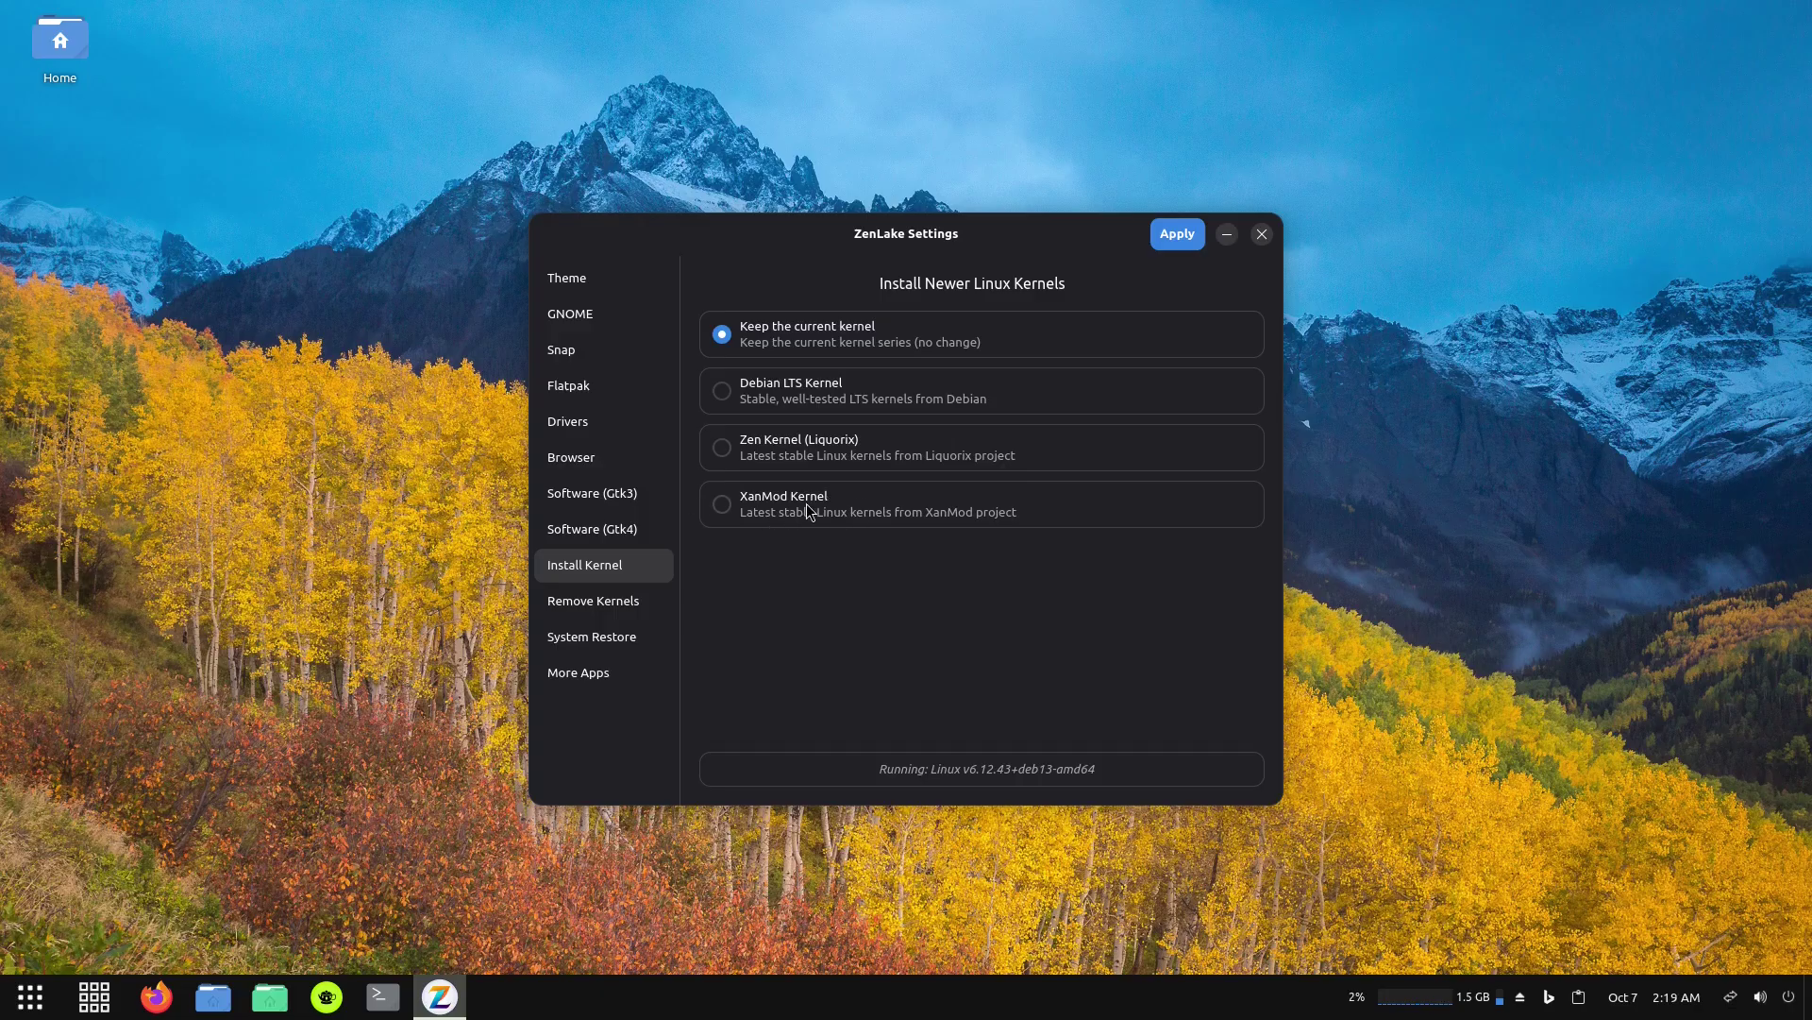
left_click(587, 605)
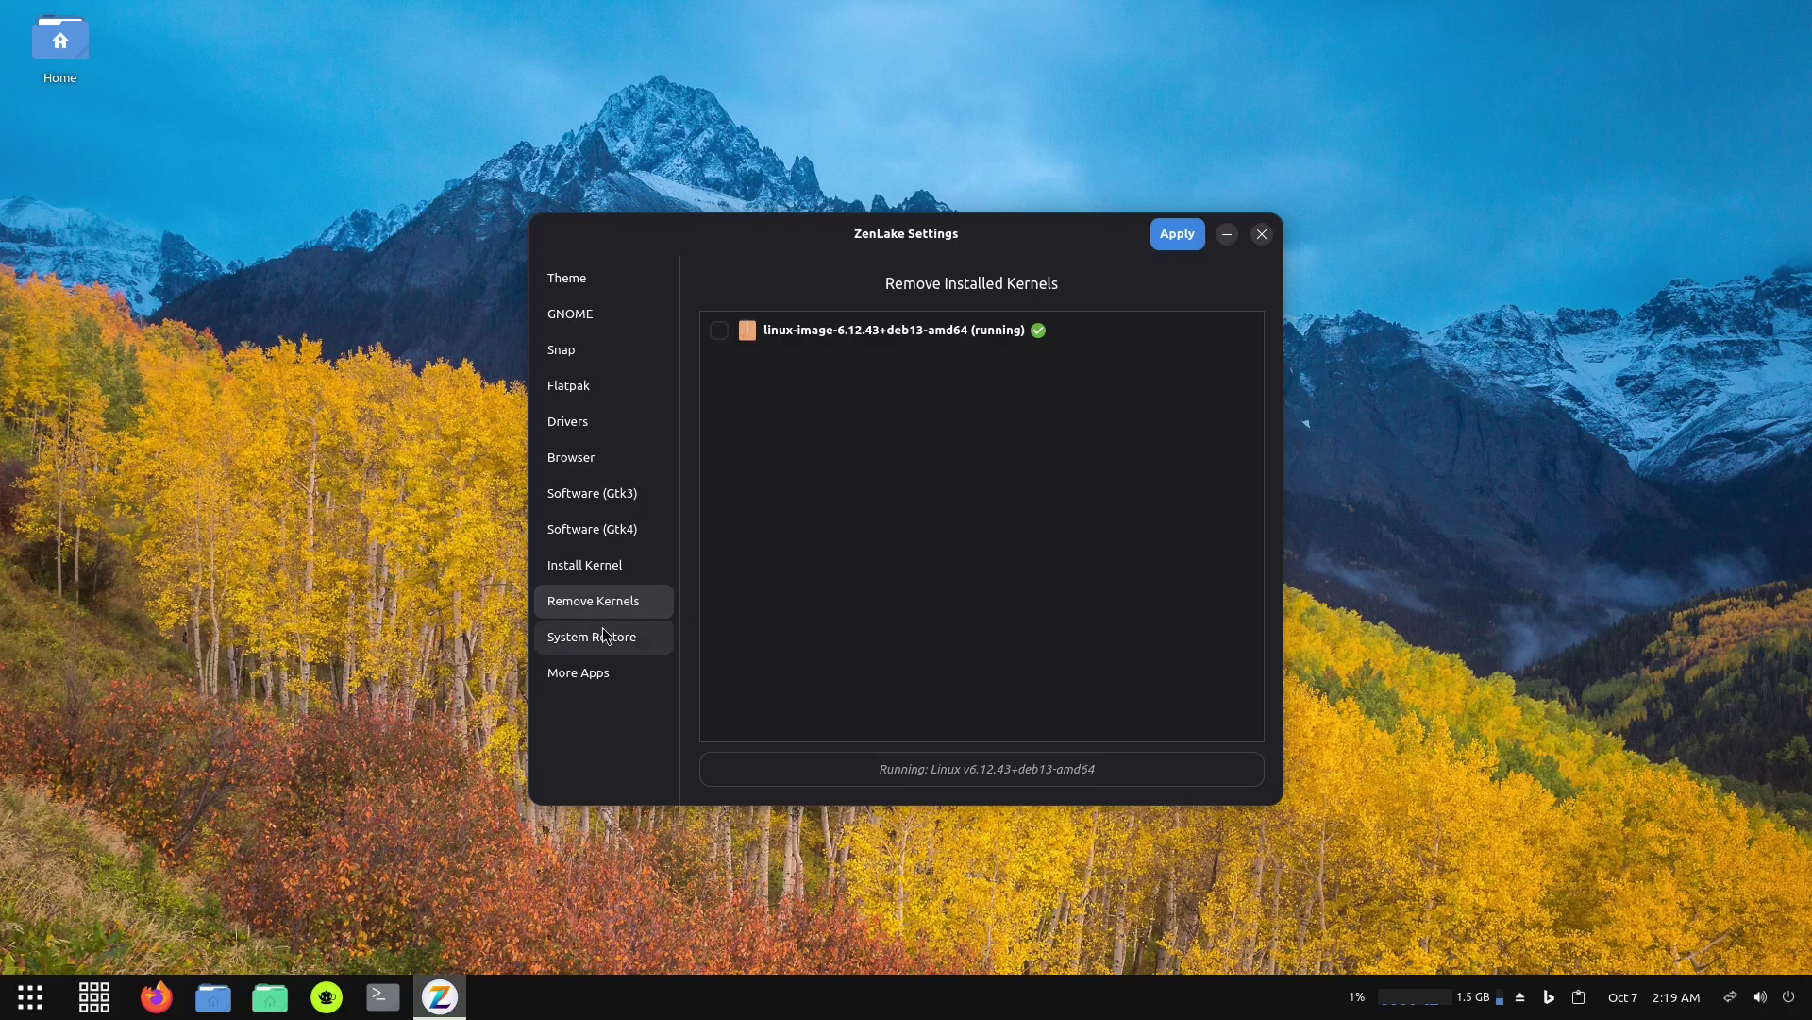
left_click(591, 637)
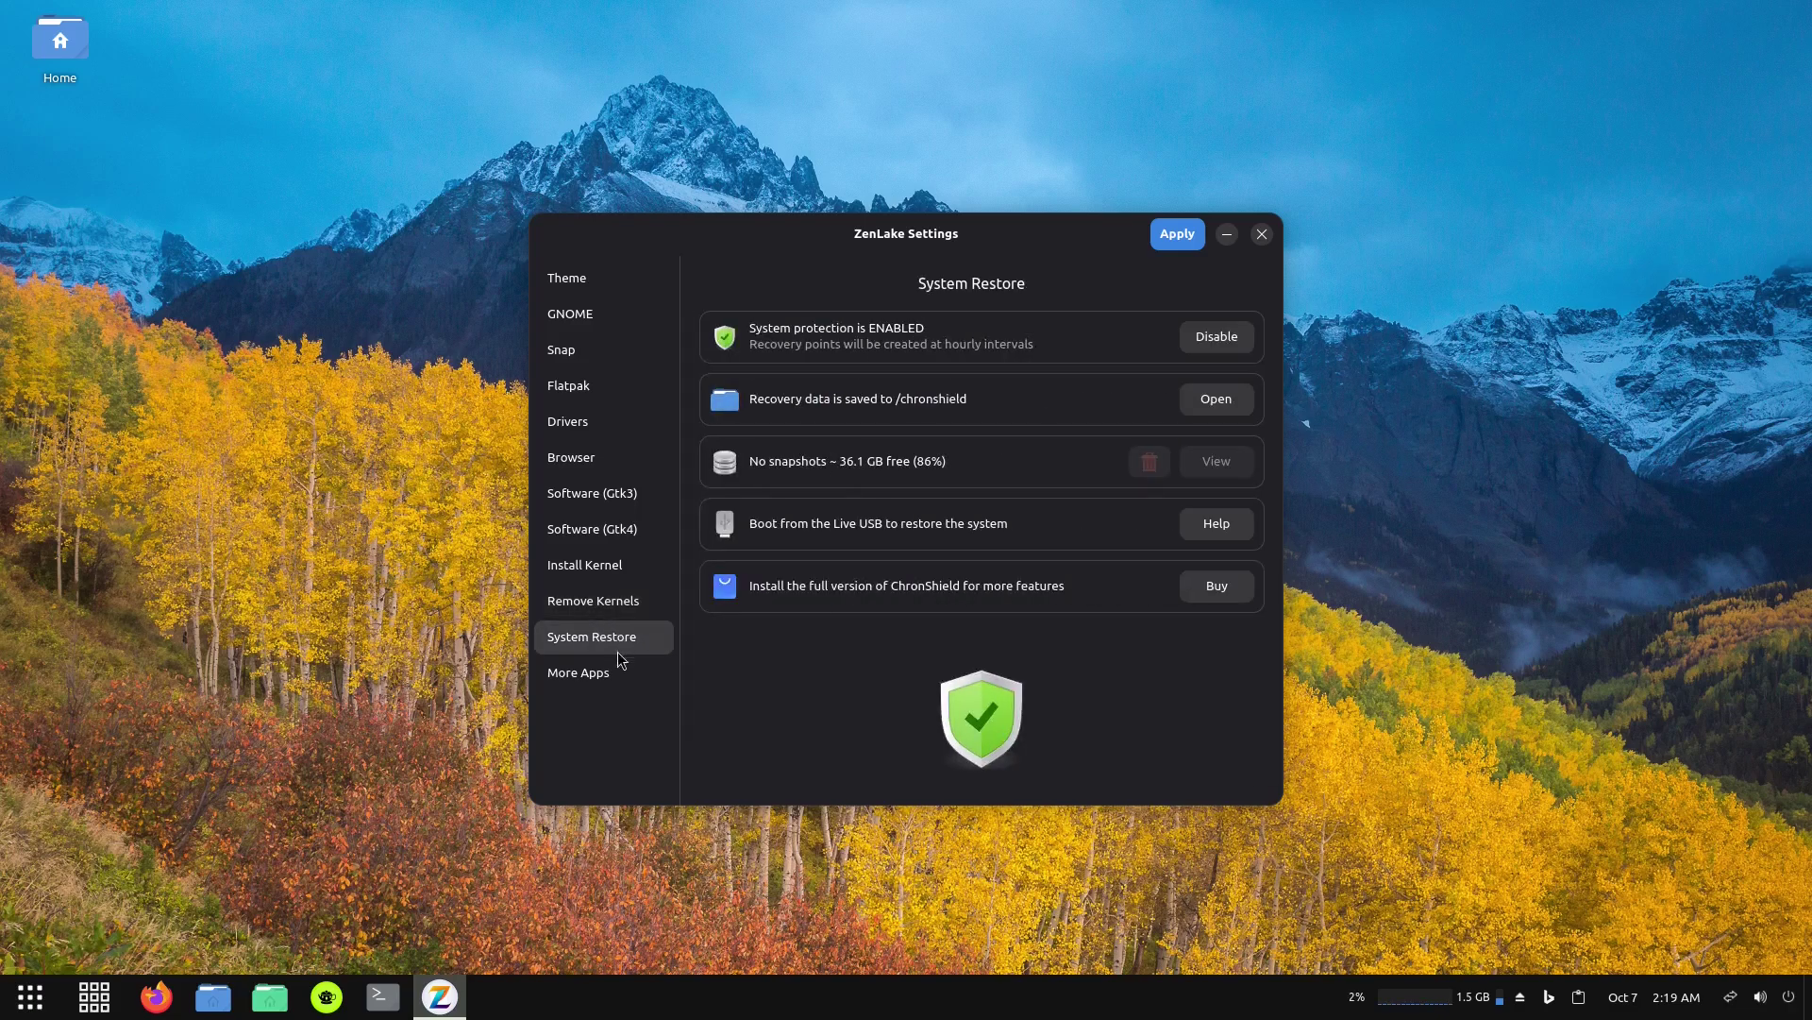
left_click(600, 677)
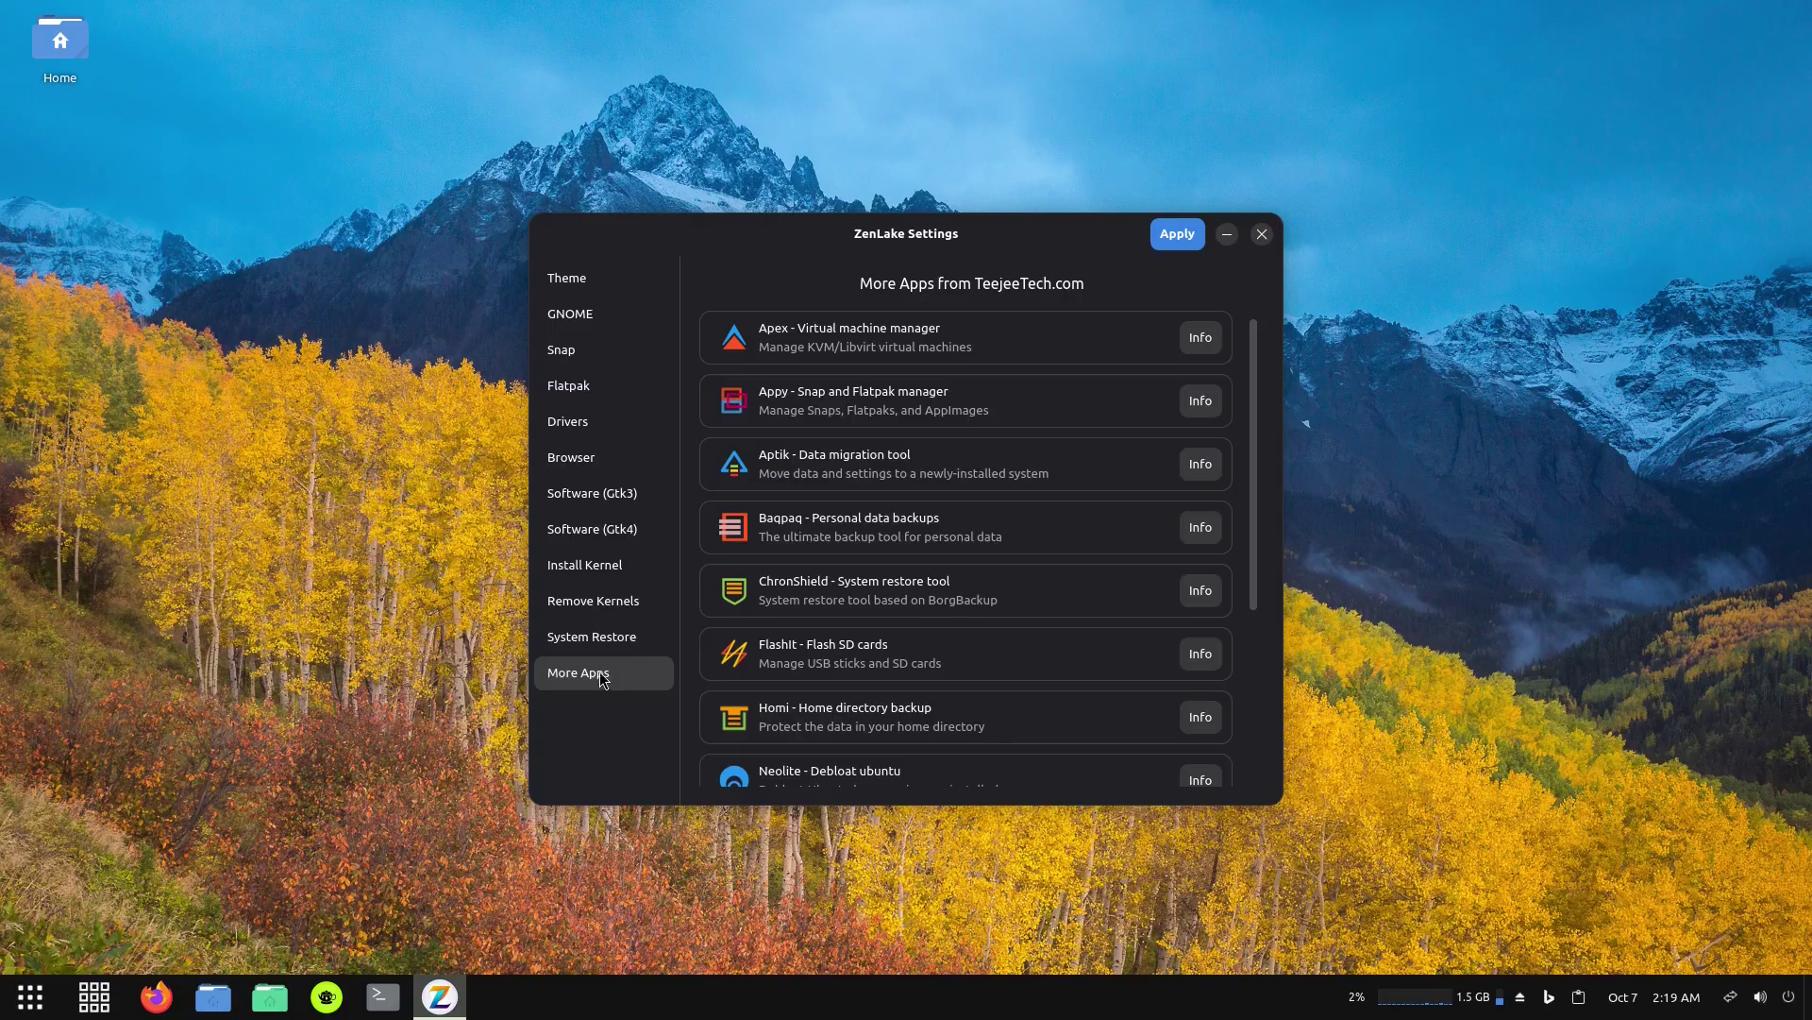
scroll(1050, 500, "down", 5)
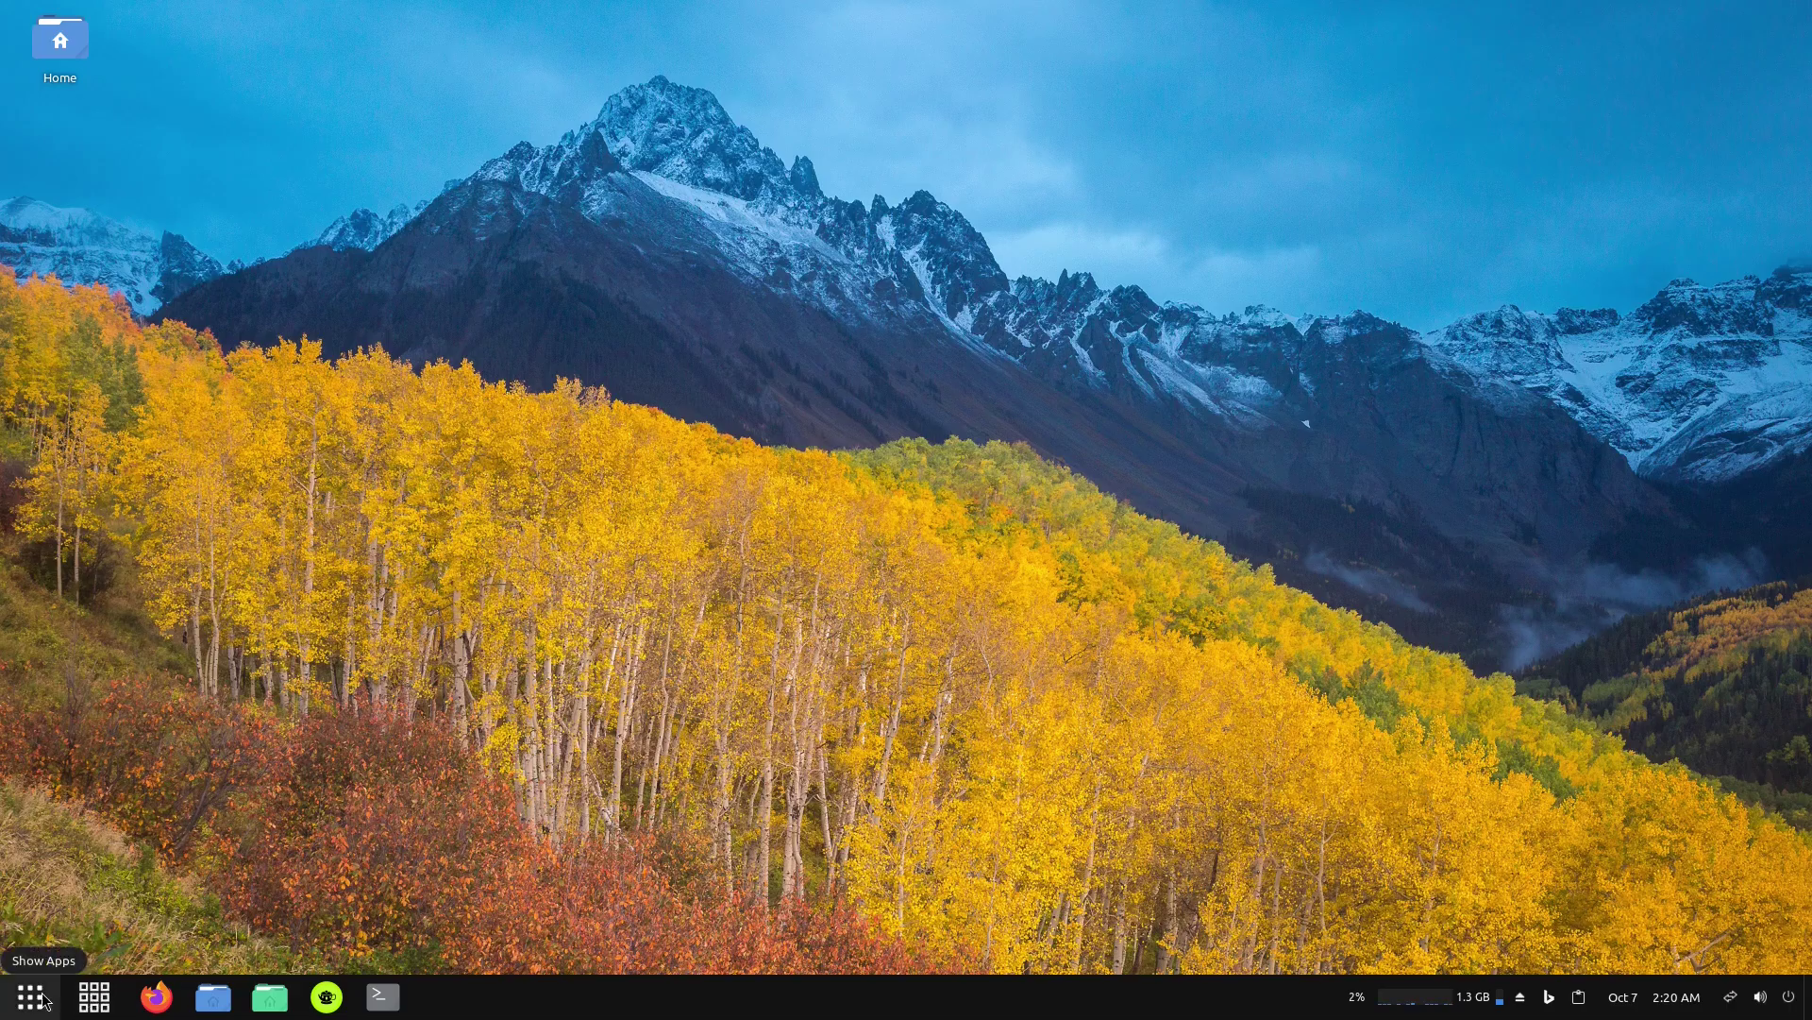
Open and close the application menu and the full-screen app overview.
left_click(83, 997)
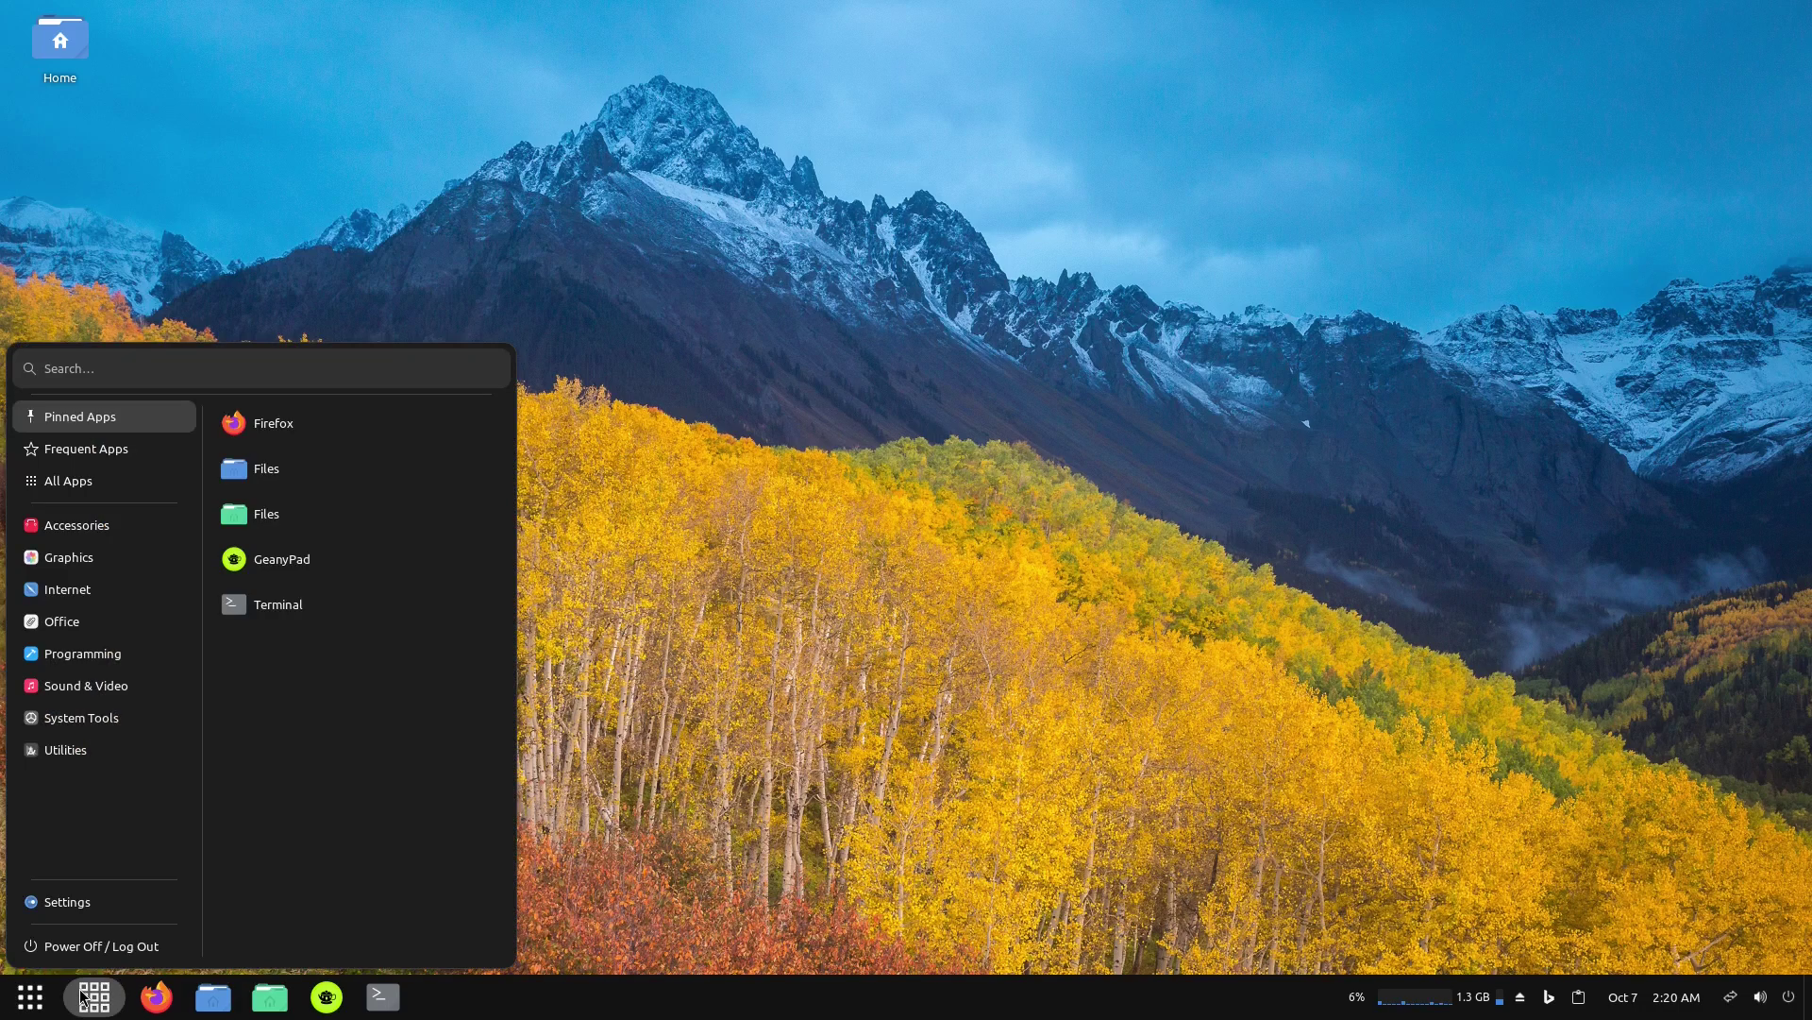
left_click(83, 997)
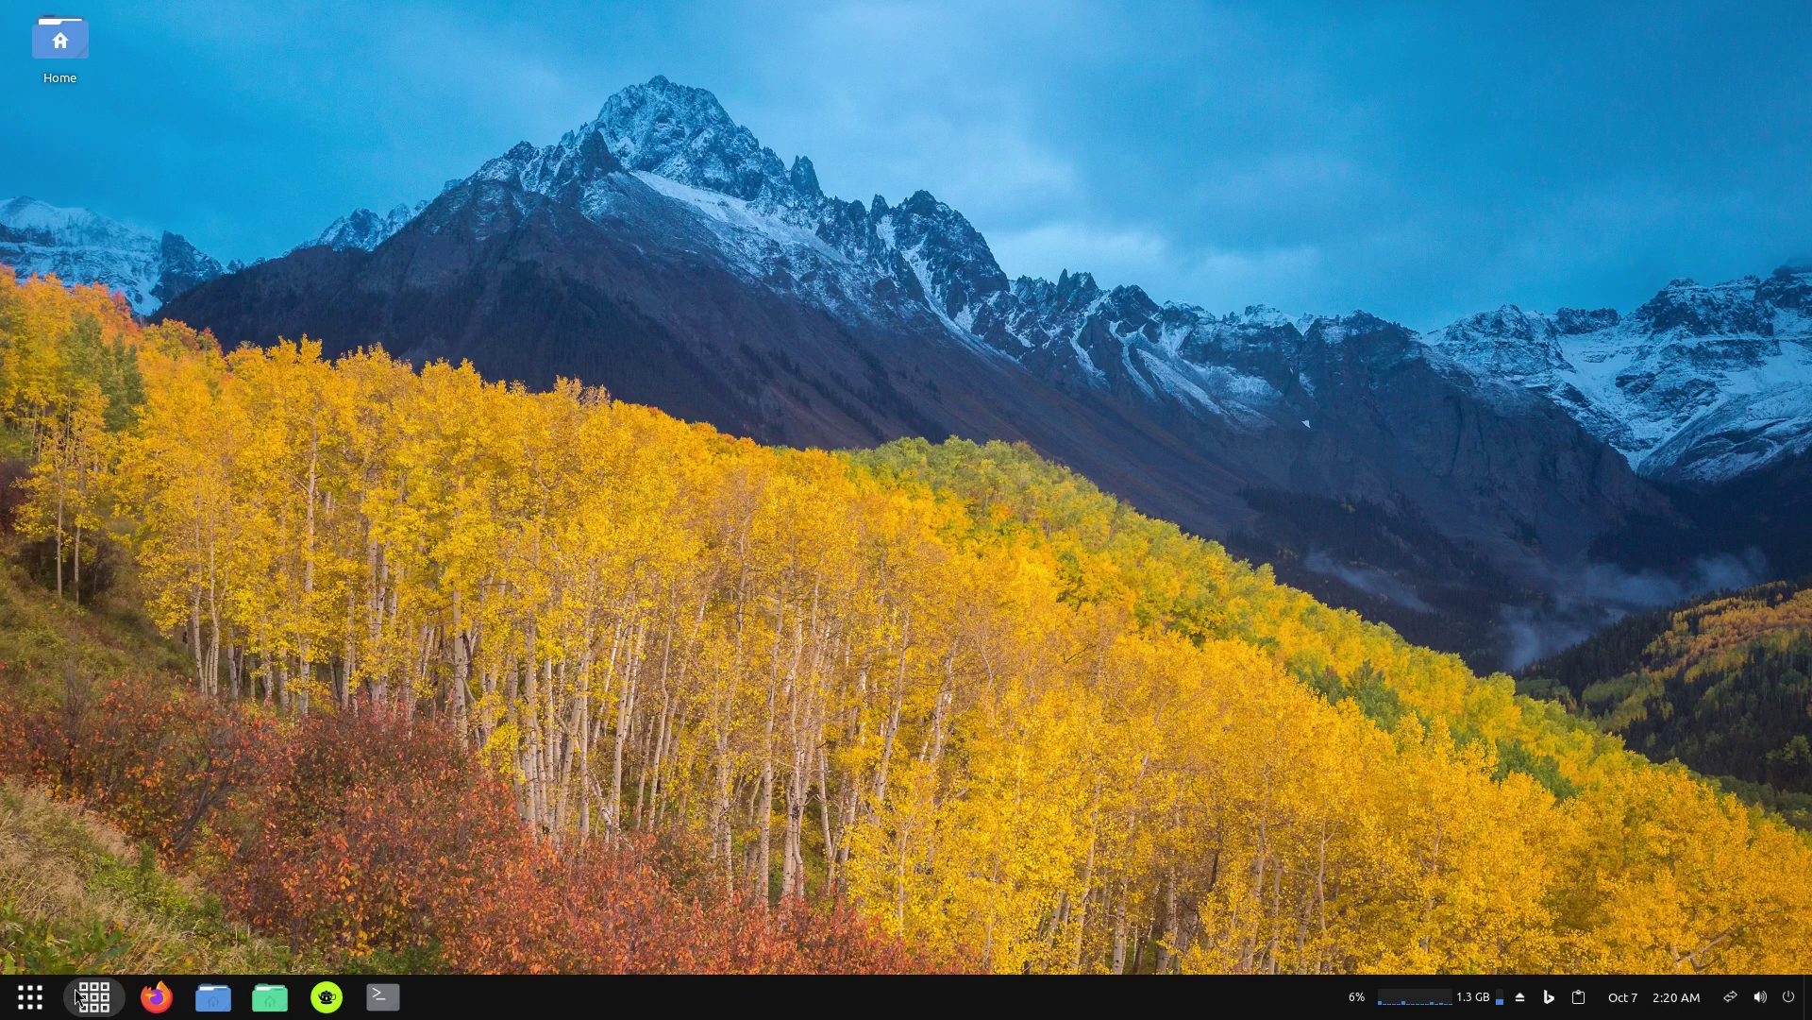
left_click(25, 997)
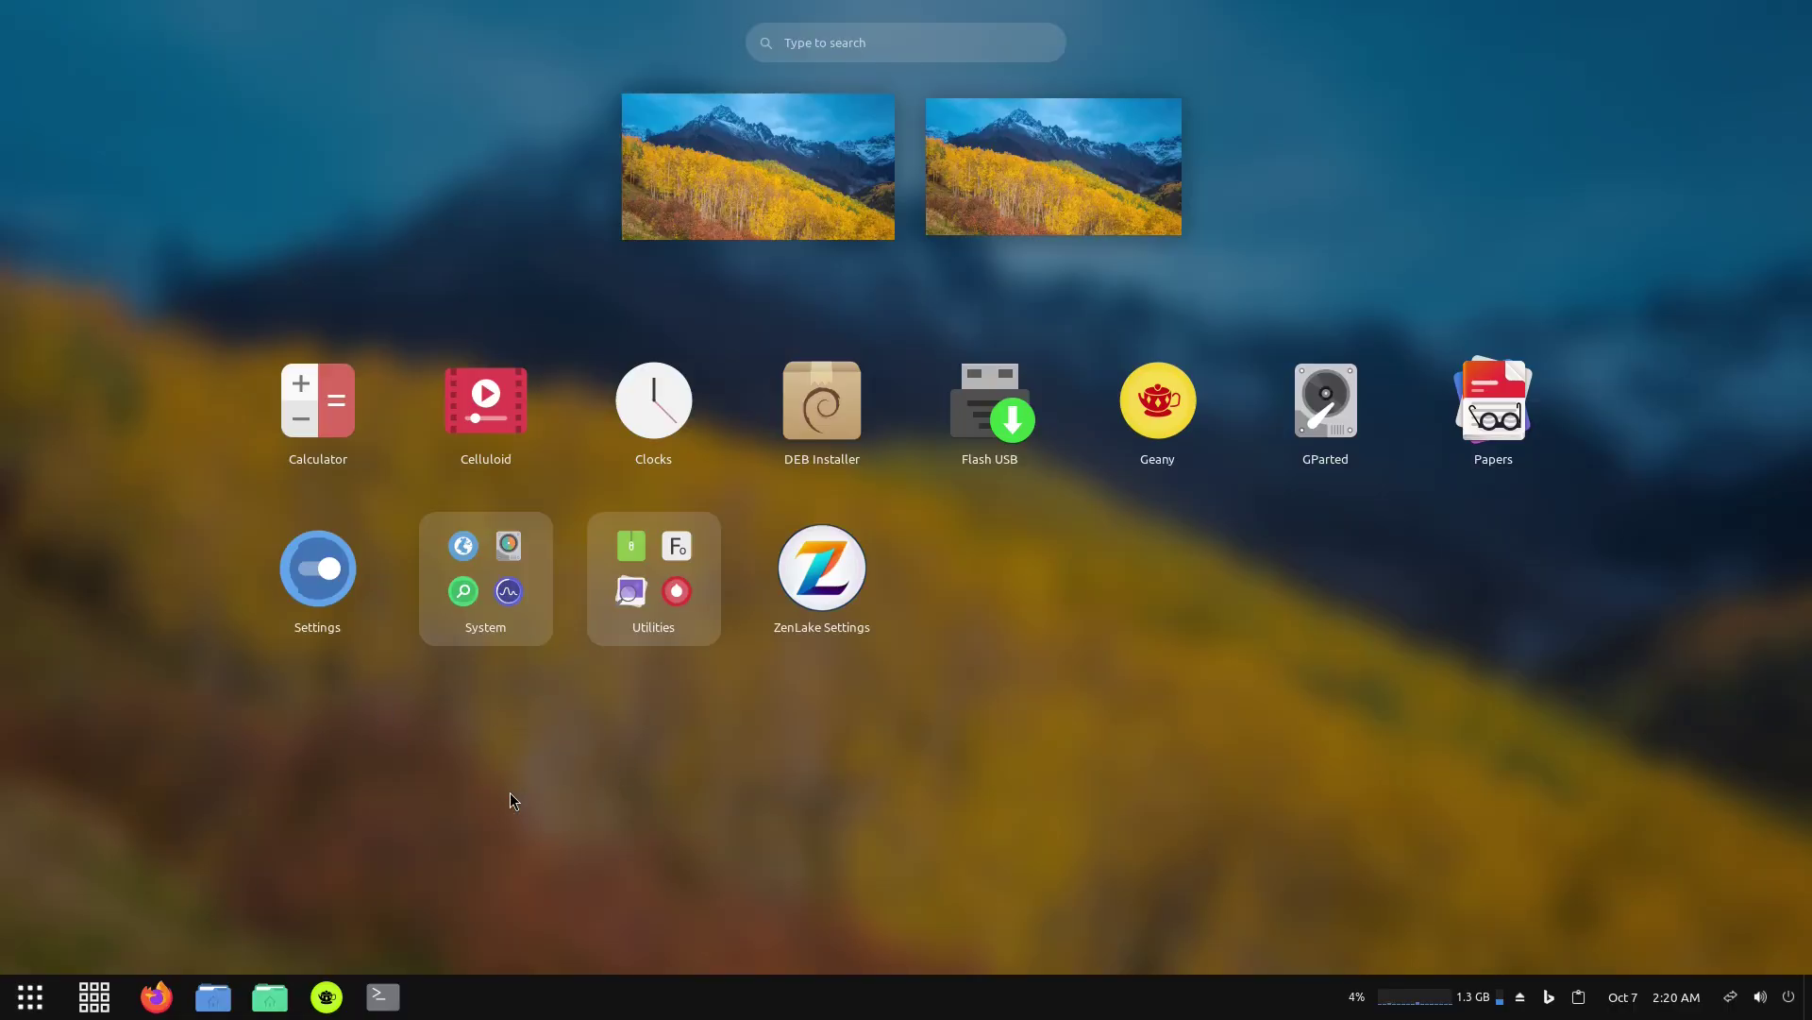
left_click(29, 1002)
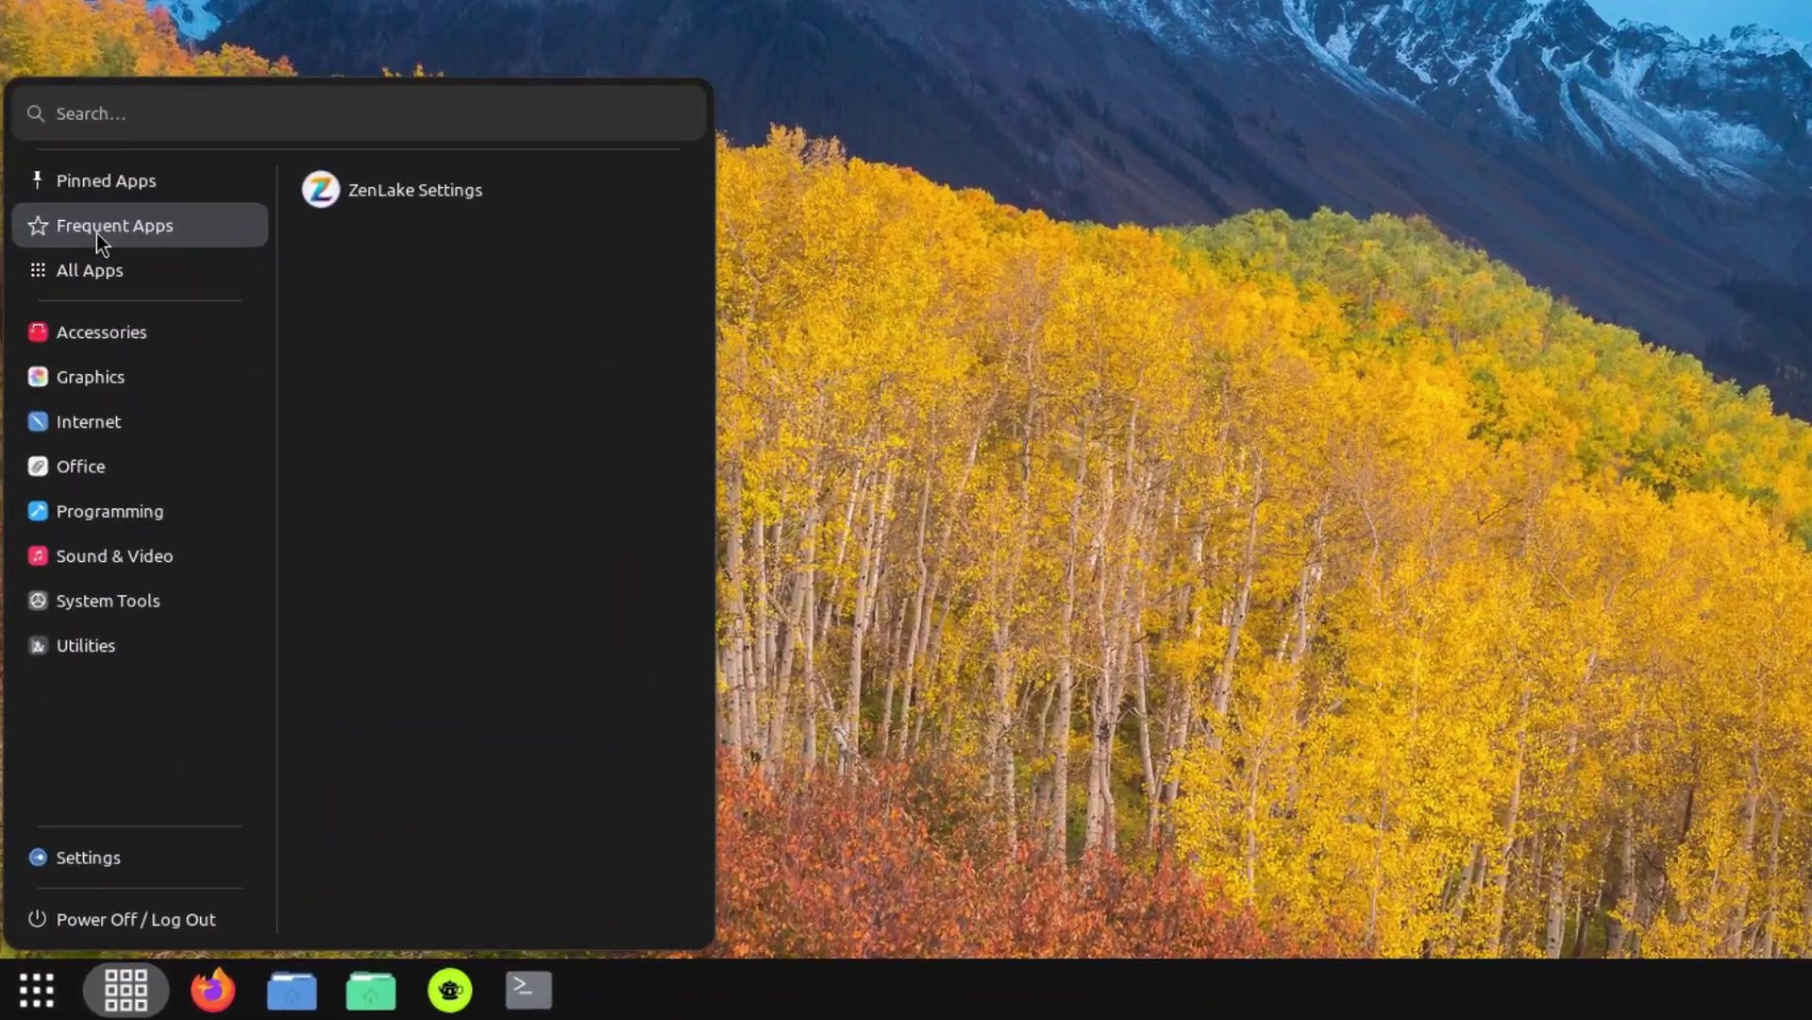
List all installed applications alphabetically and scroll through them.
left_click(90, 332)
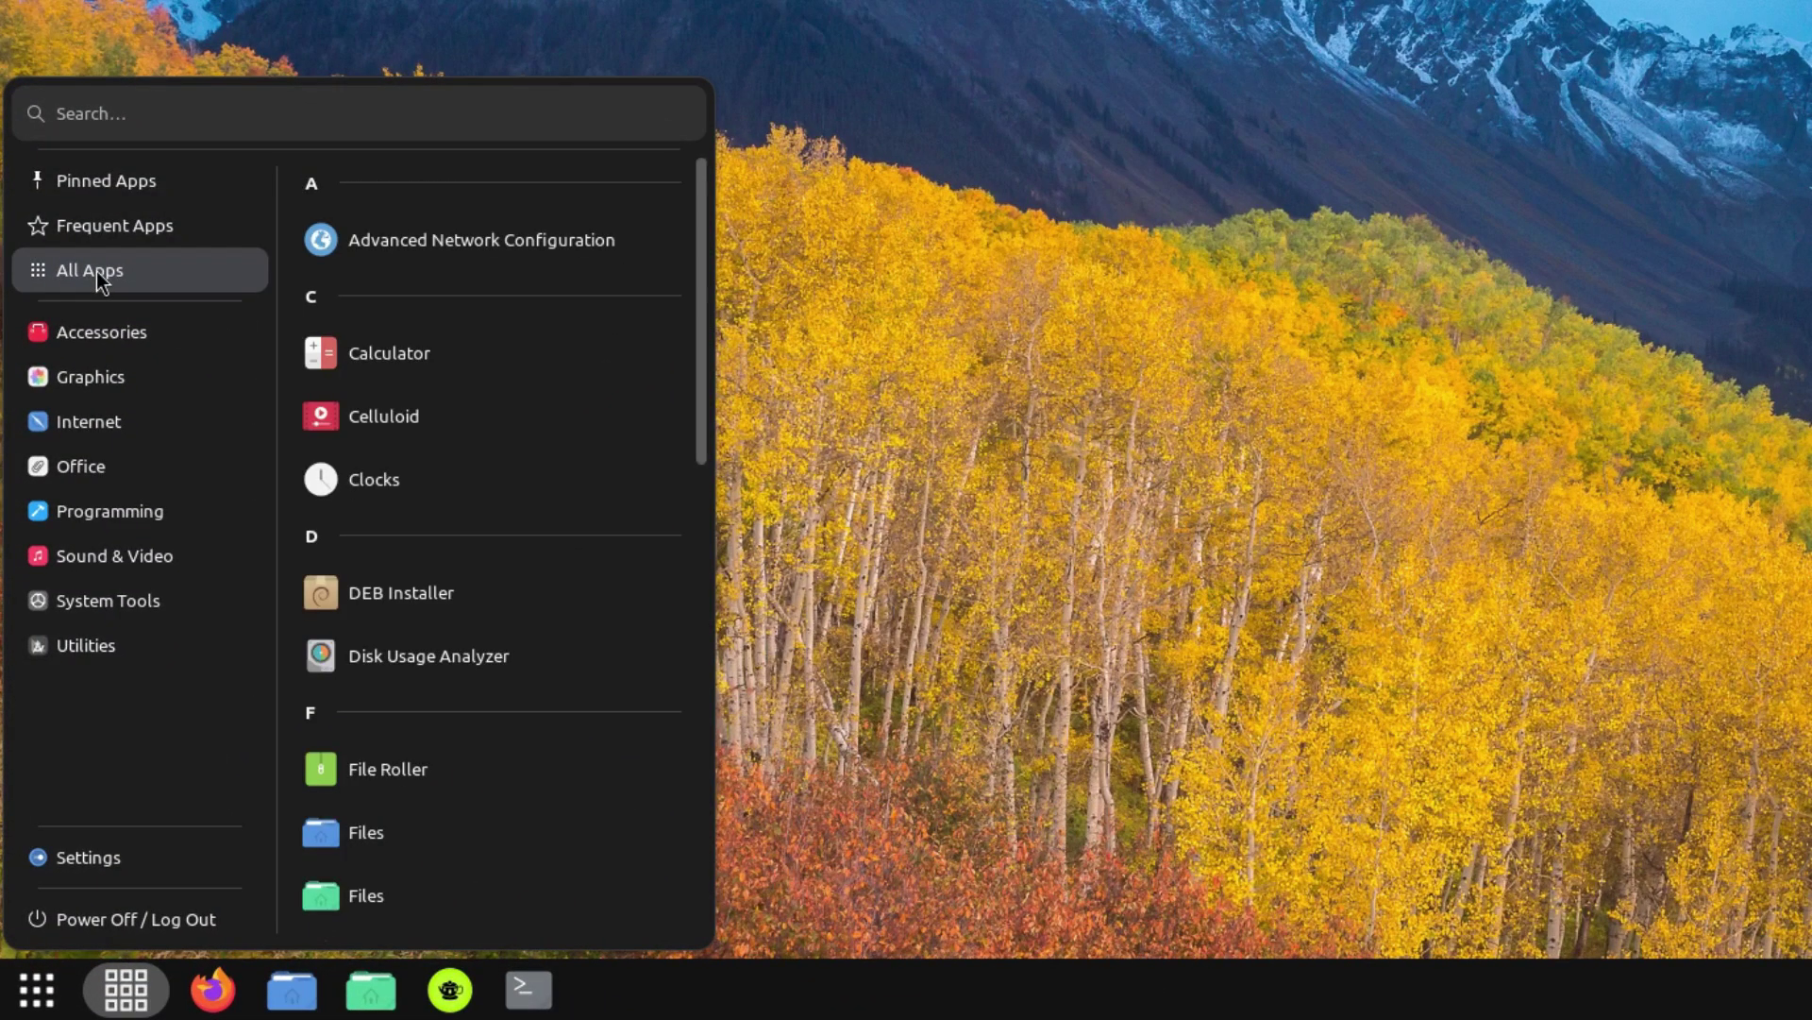
scroll(500, 444, "down", 10)
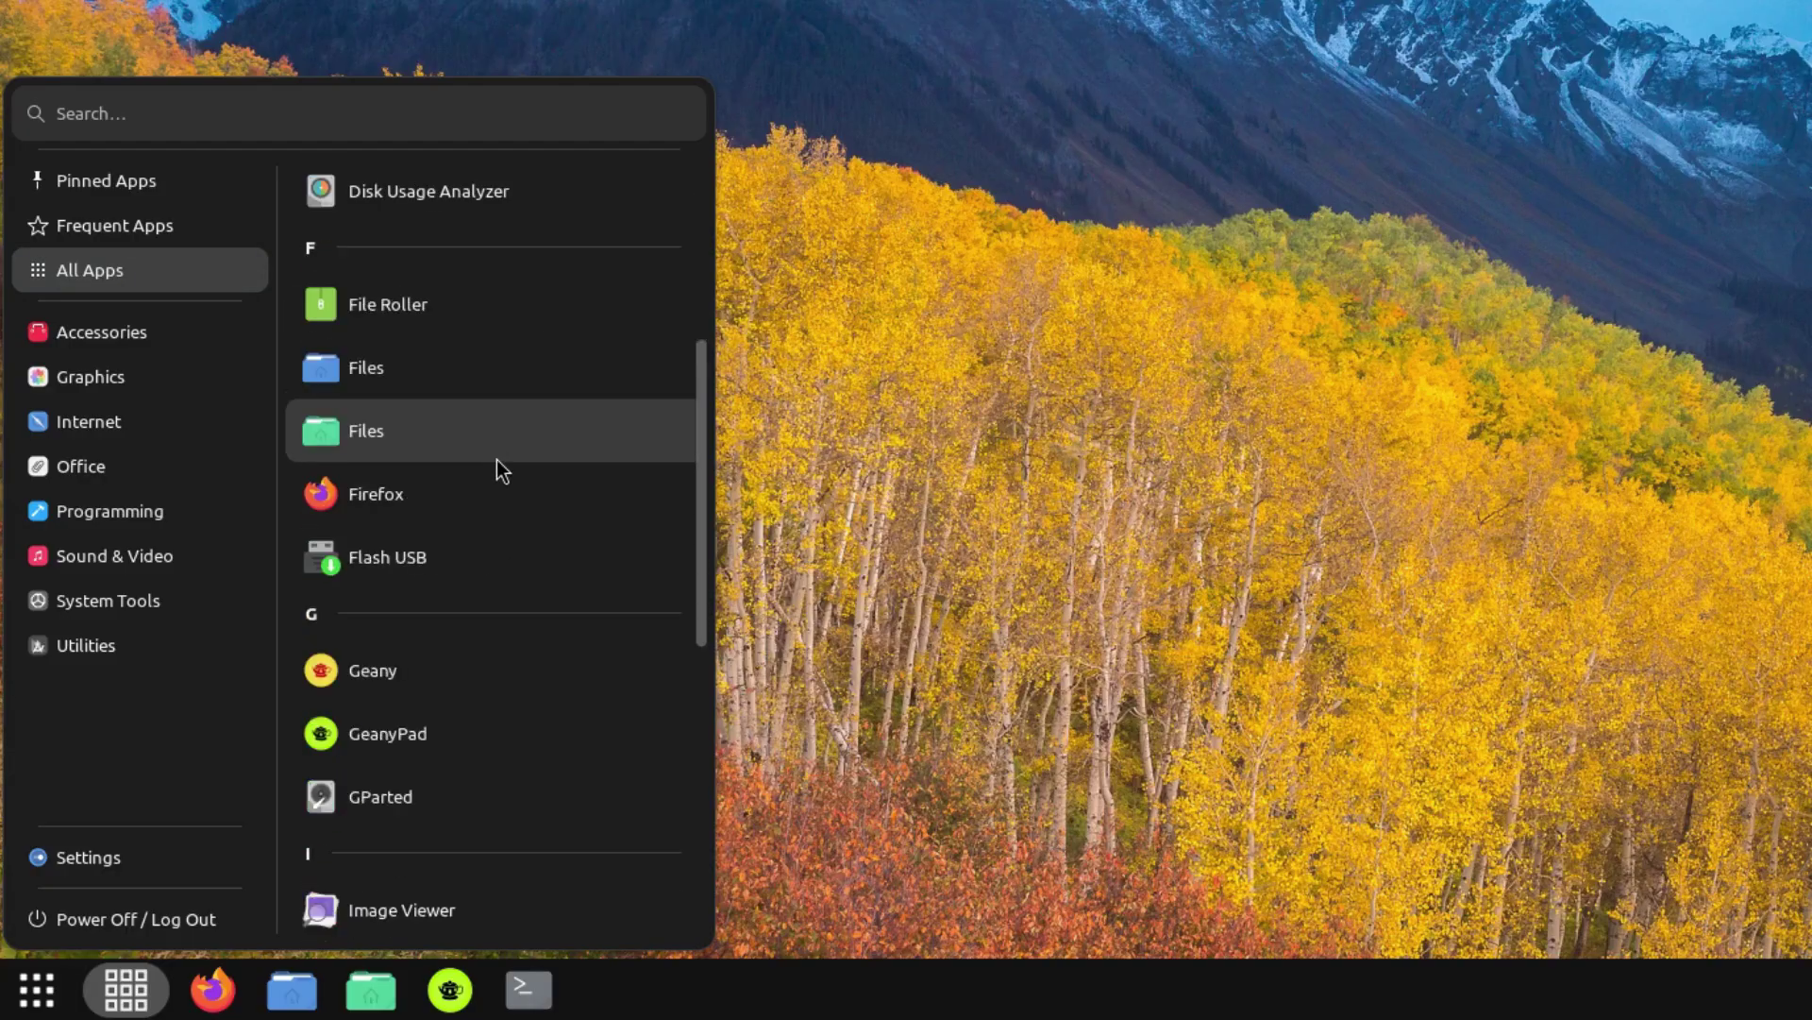
scroll(487, 483, "down", 3)
scroll(487, 483, "up", 5)
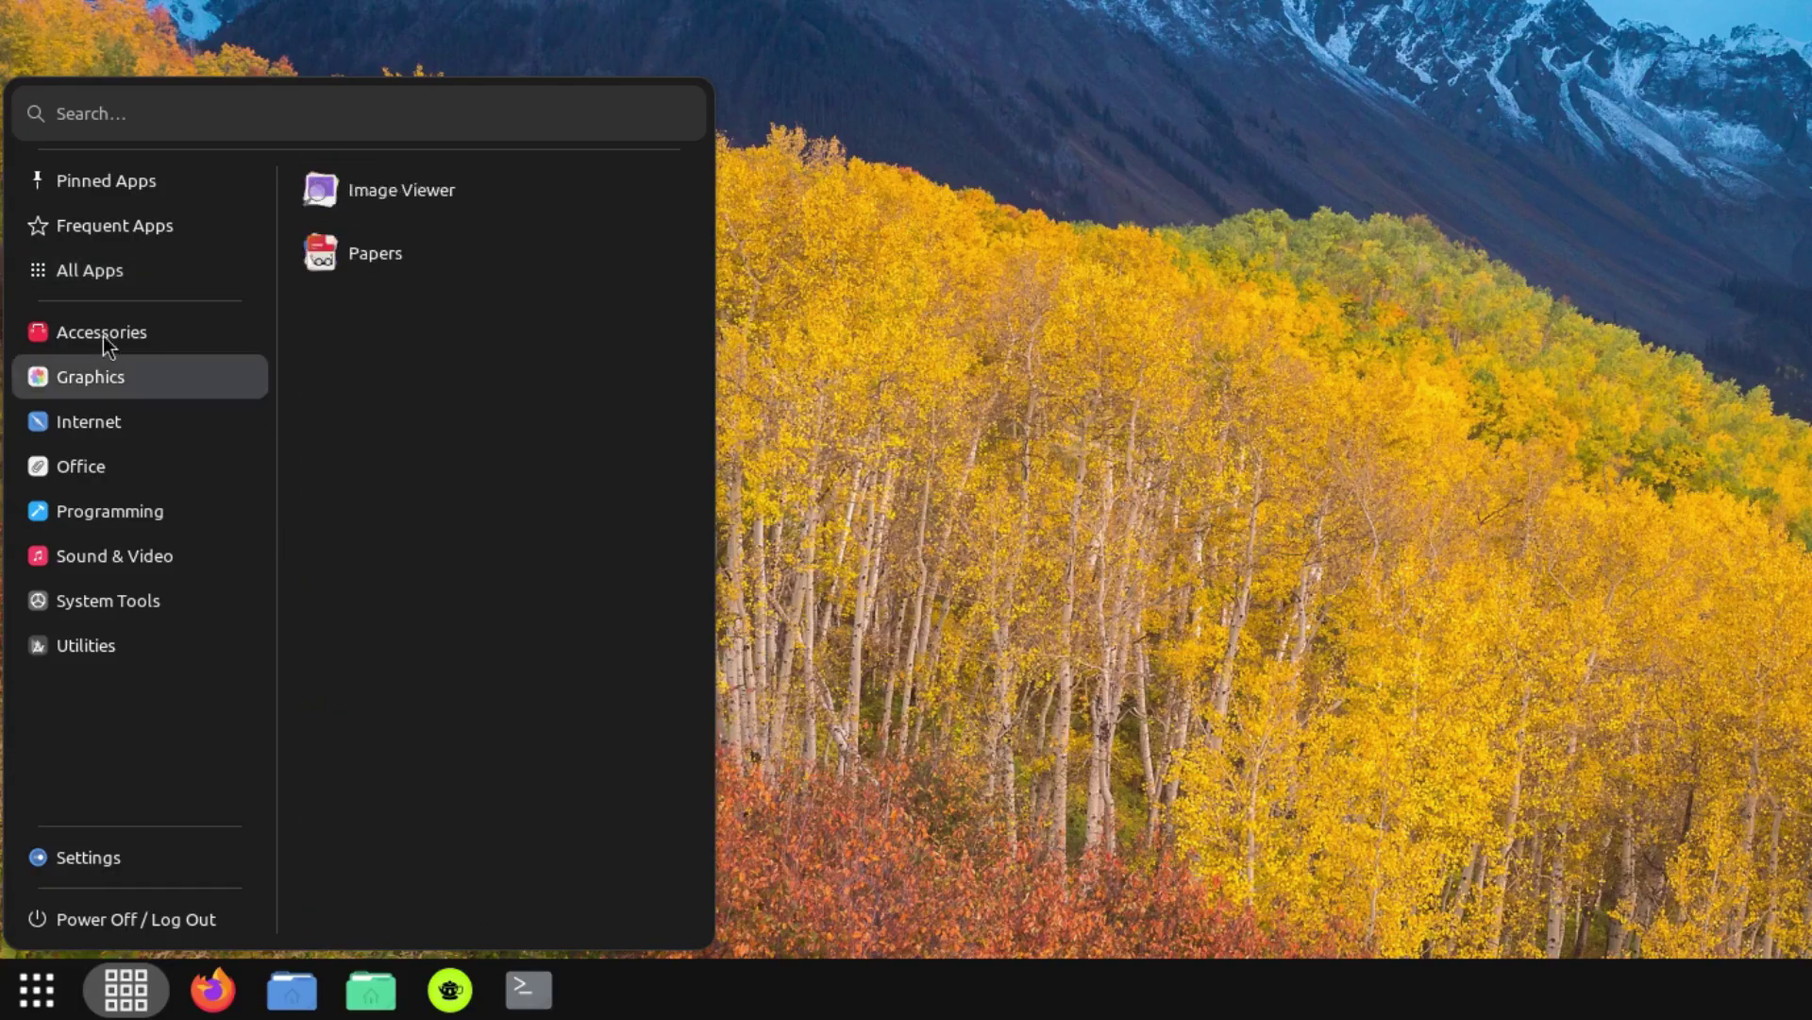
Browse each application category in turn, then close the menu.
mouse_move(87, 325)
mouse_move(87, 376)
mouse_move(82, 432)
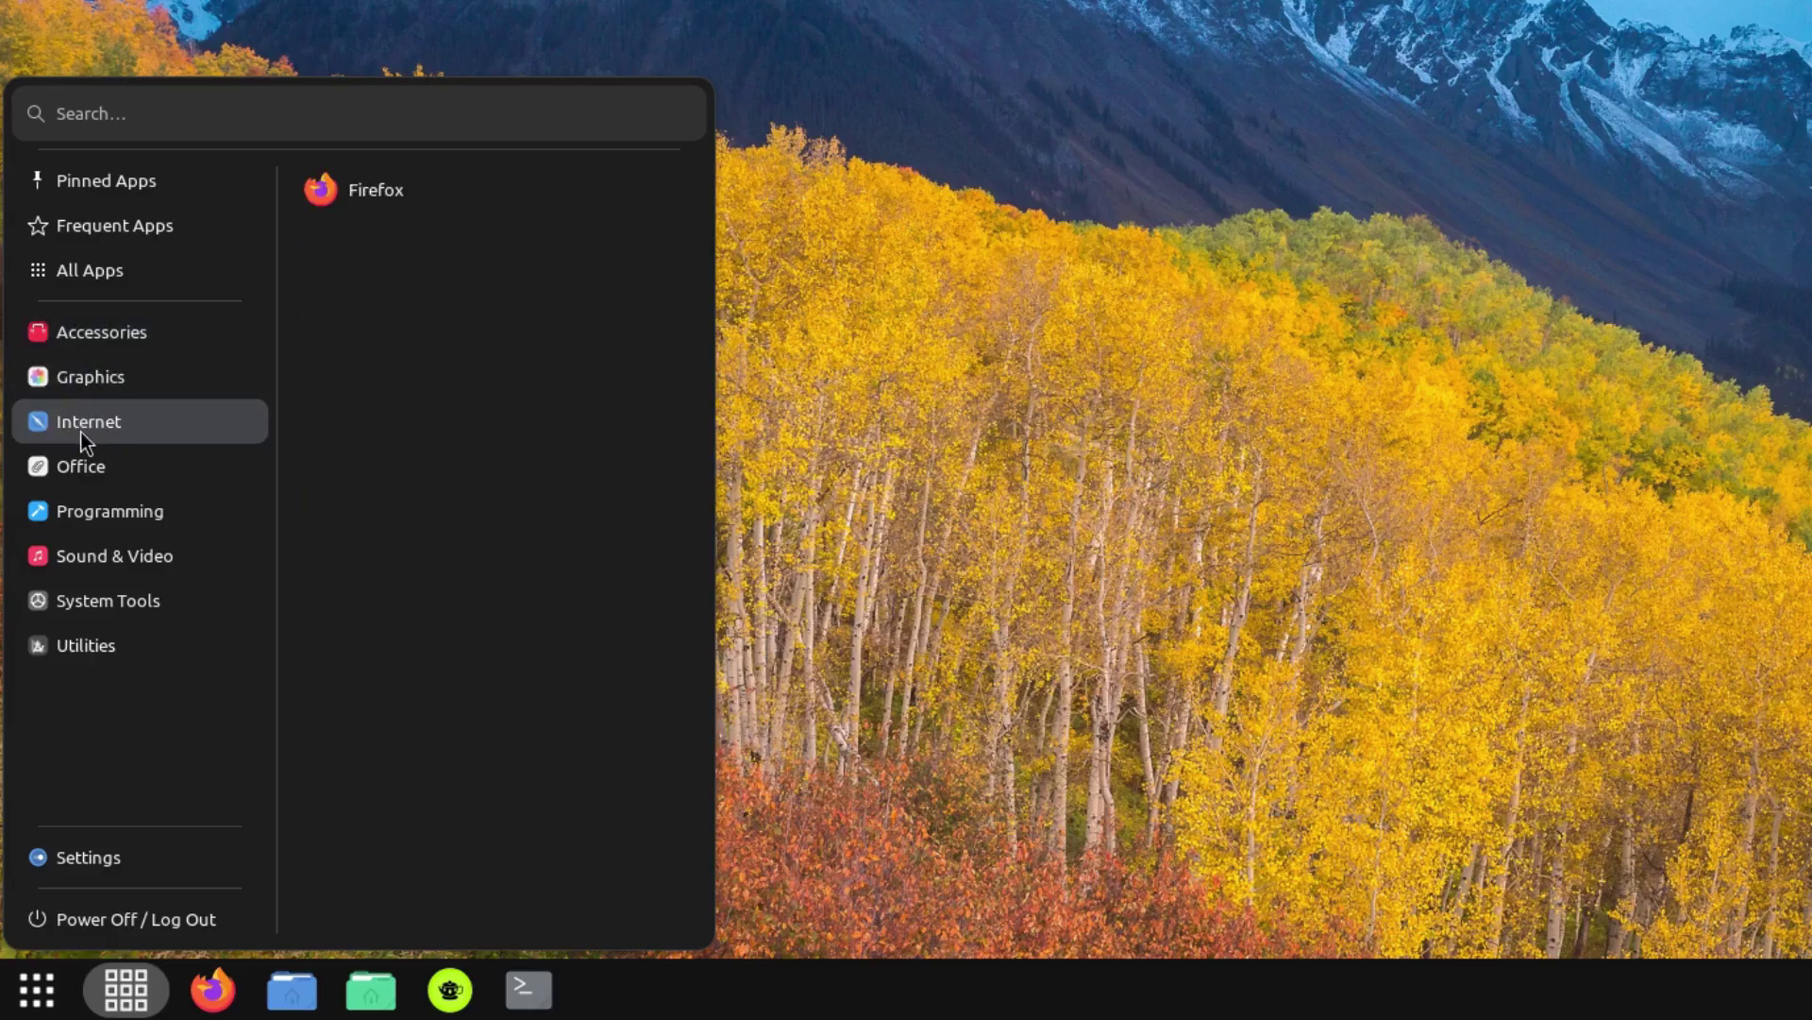
mouse_move(93, 467)
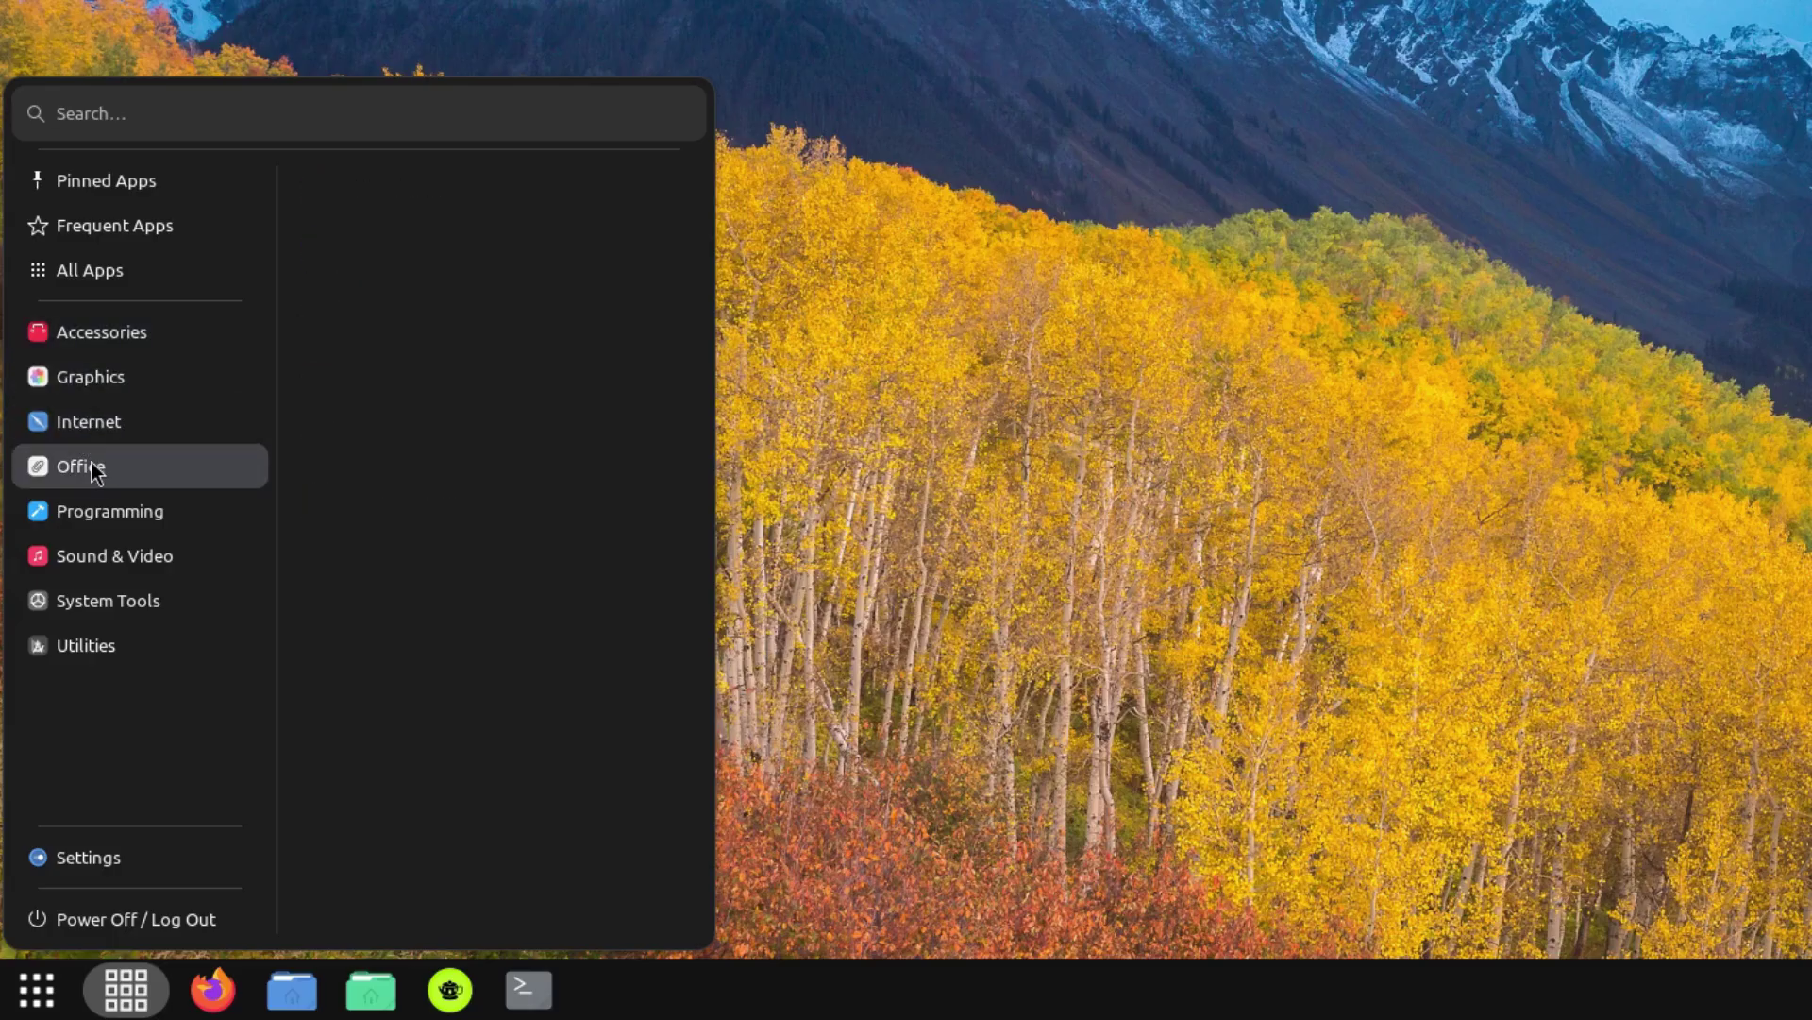
mouse_move(95, 517)
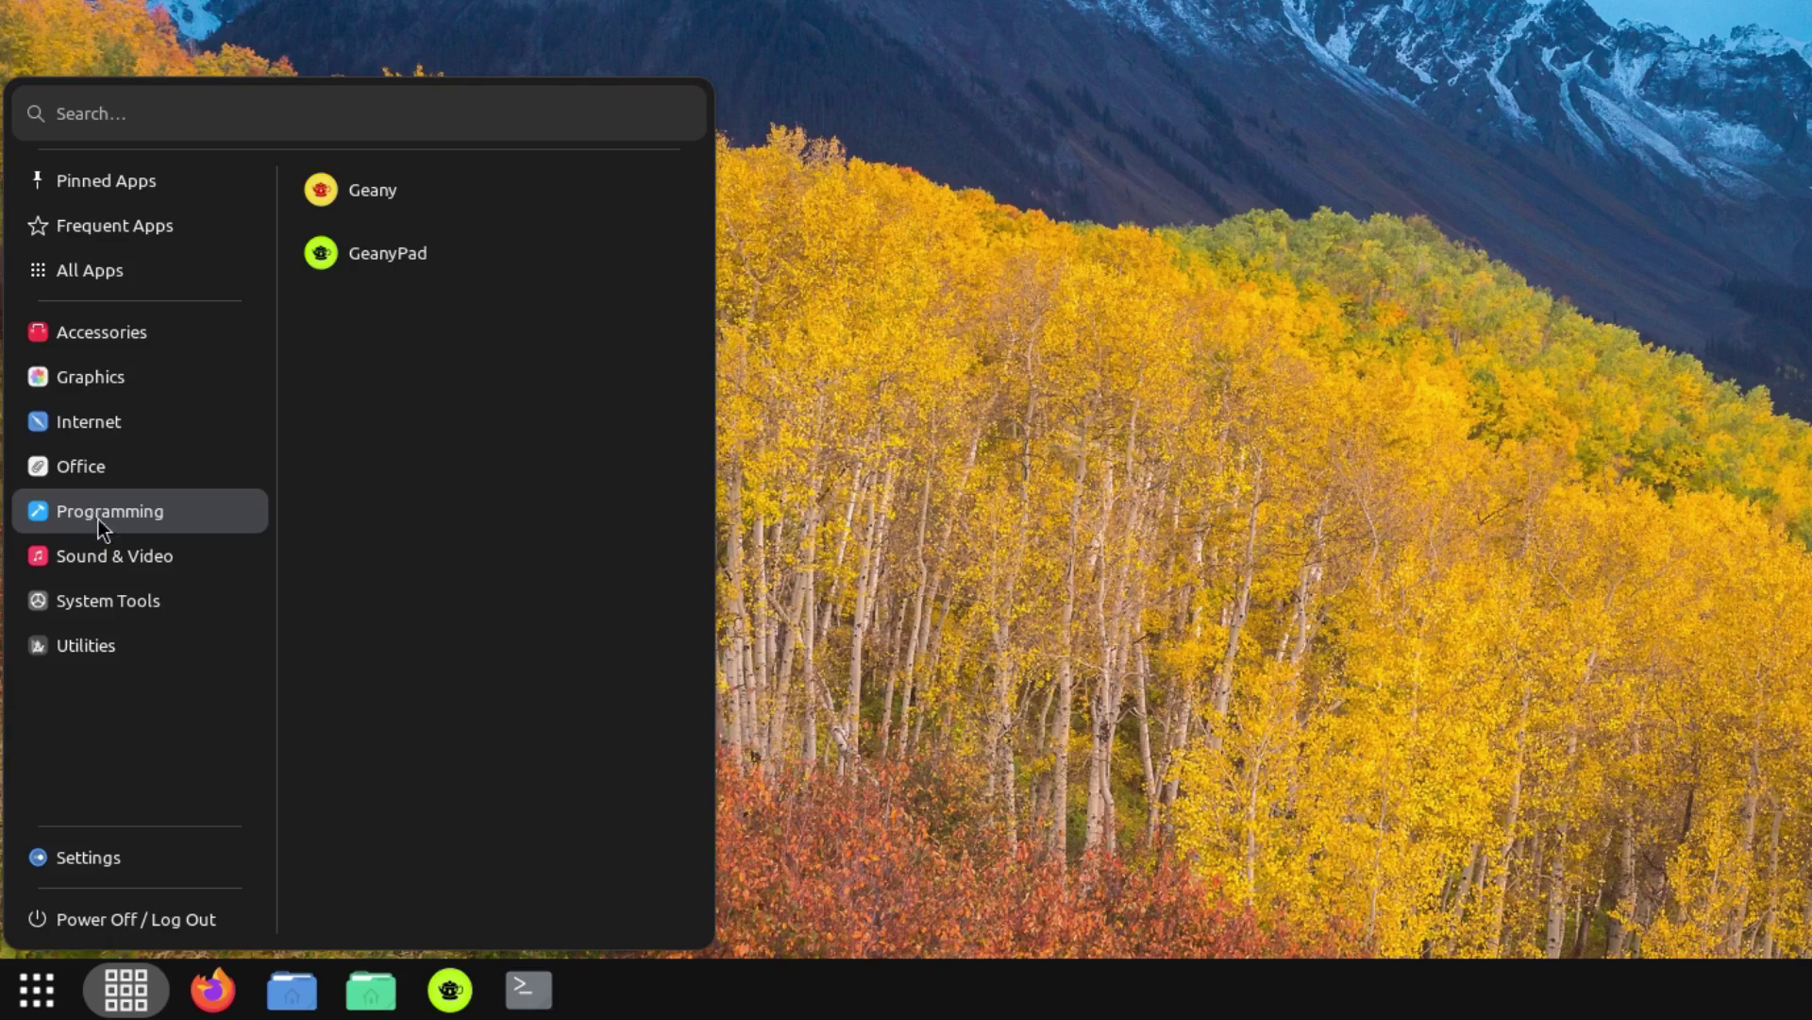
mouse_move(89, 564)
mouse_move(109, 603)
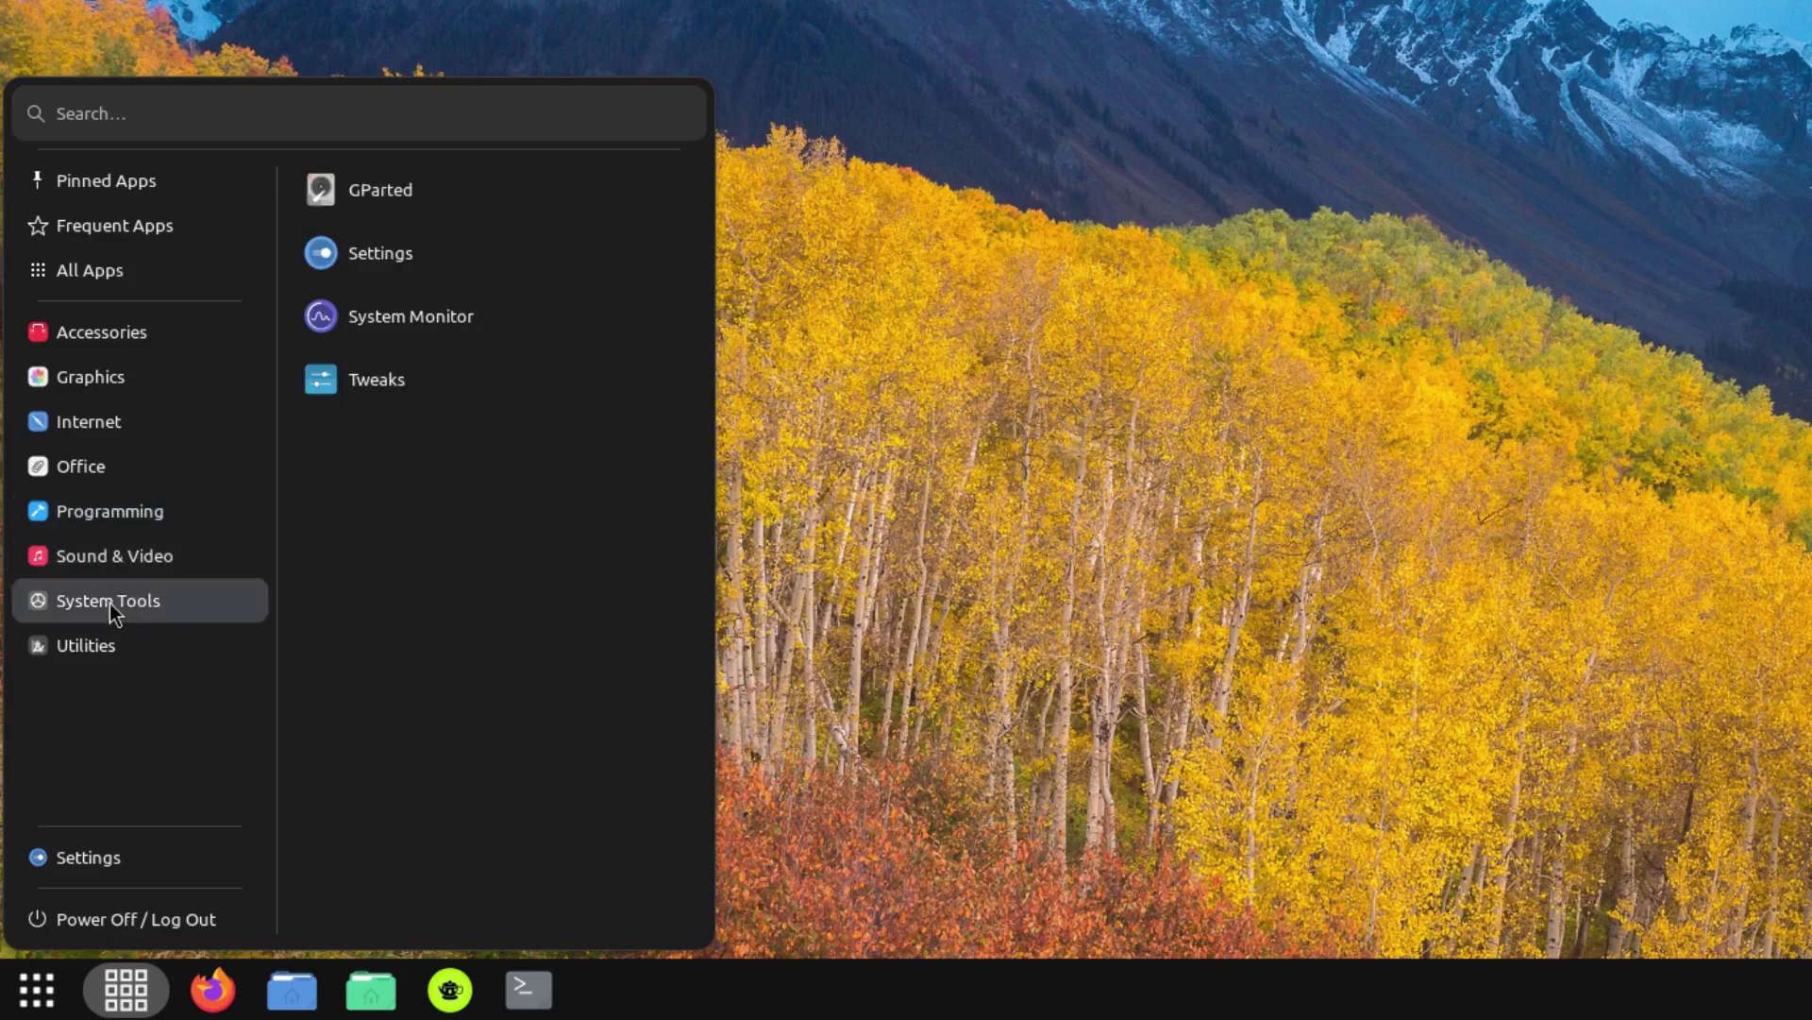
mouse_move(70, 658)
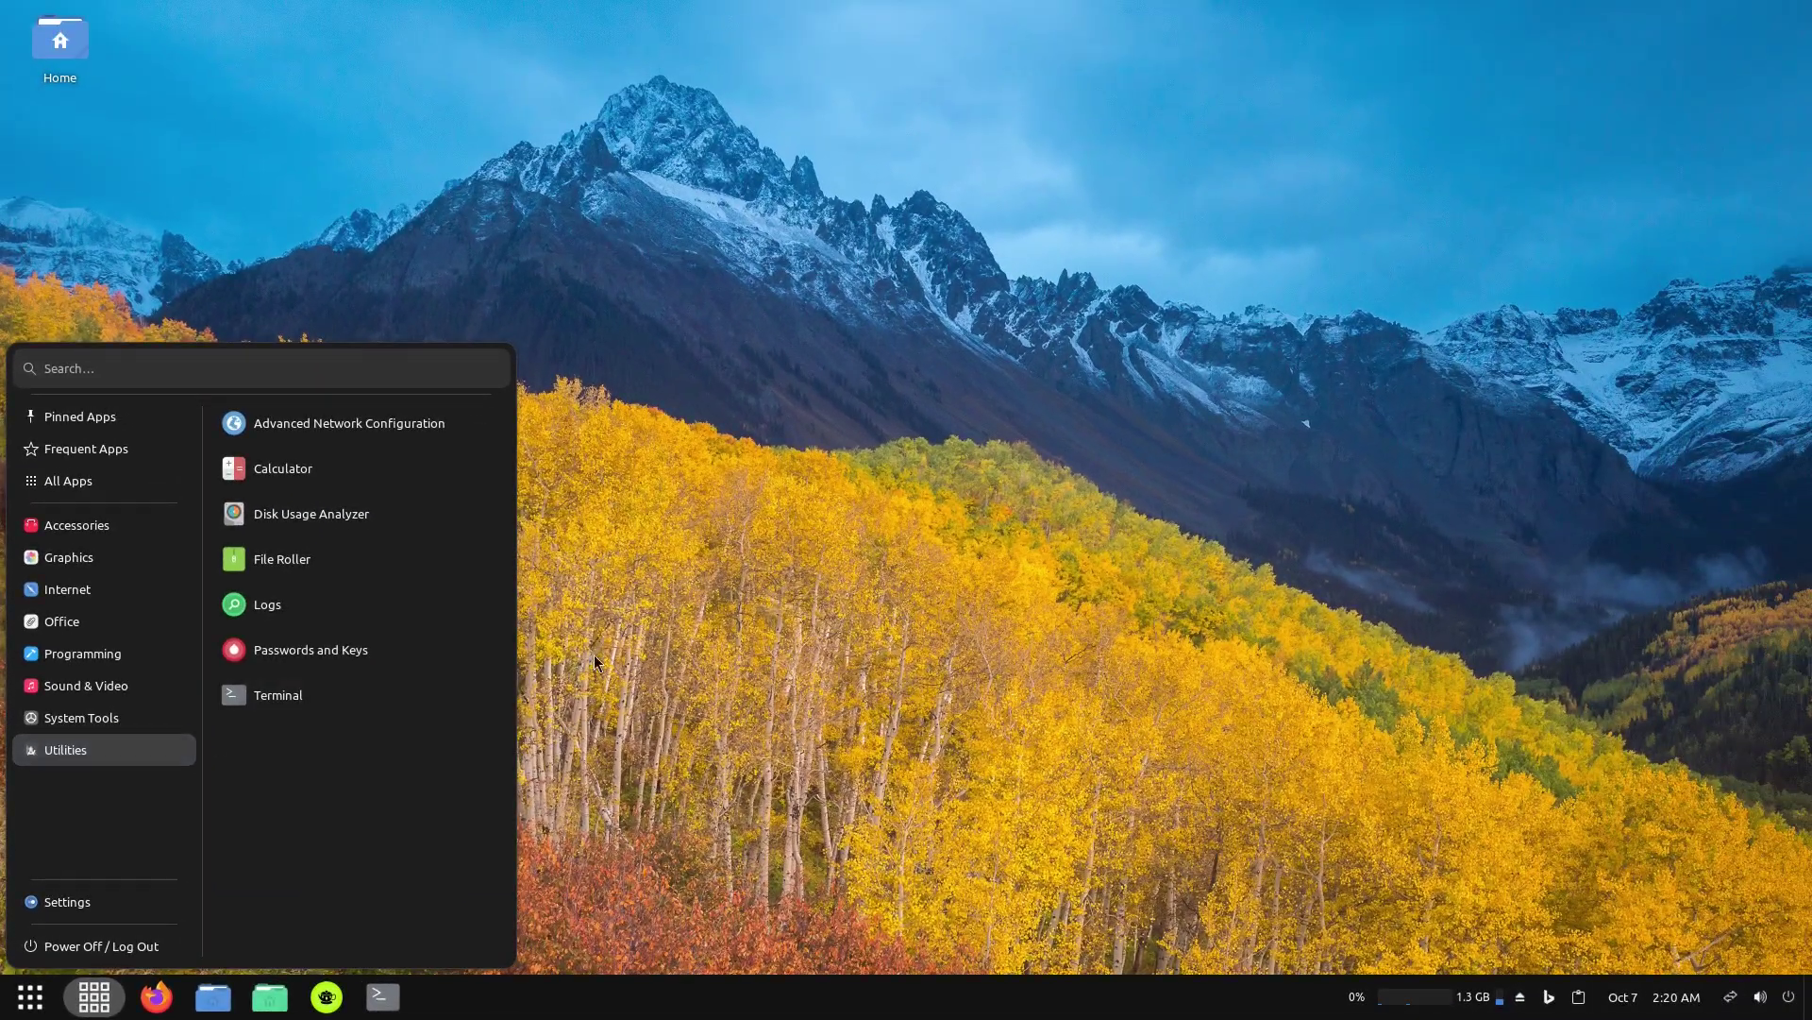
left_click(598, 652)
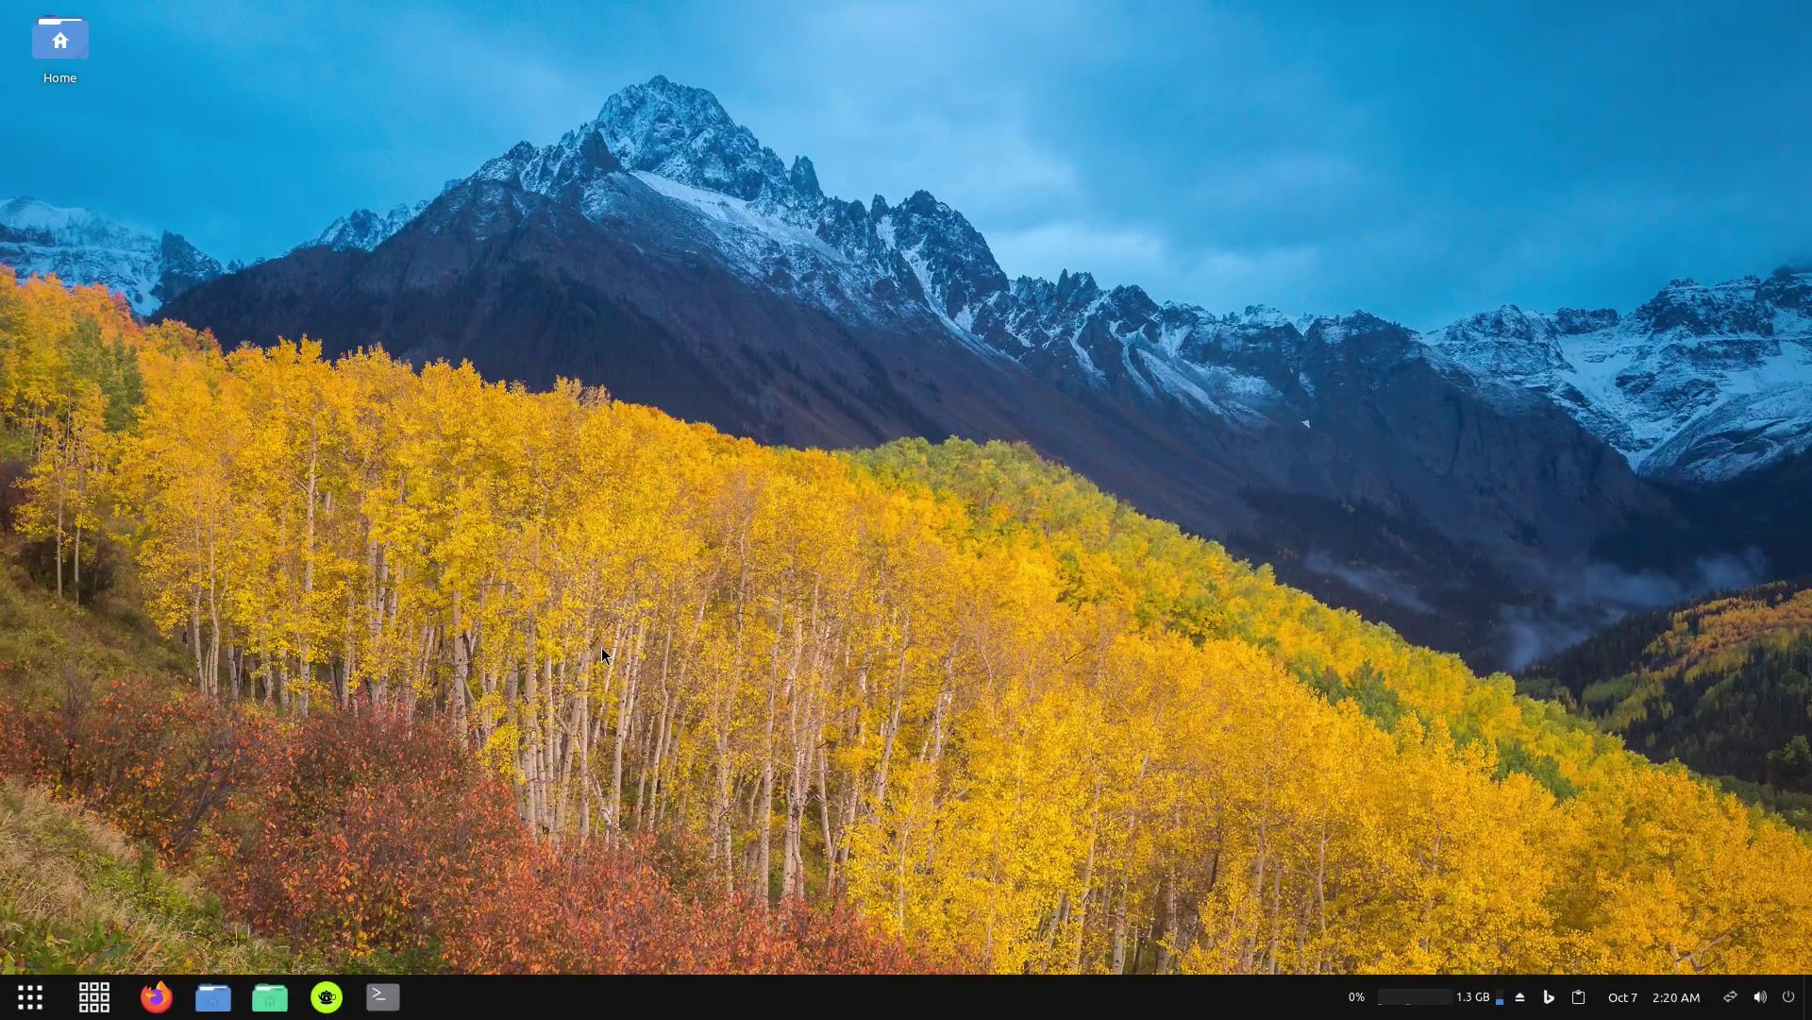
Open the app overview and application menu on the Office category, then close both.
left_click(34, 998)
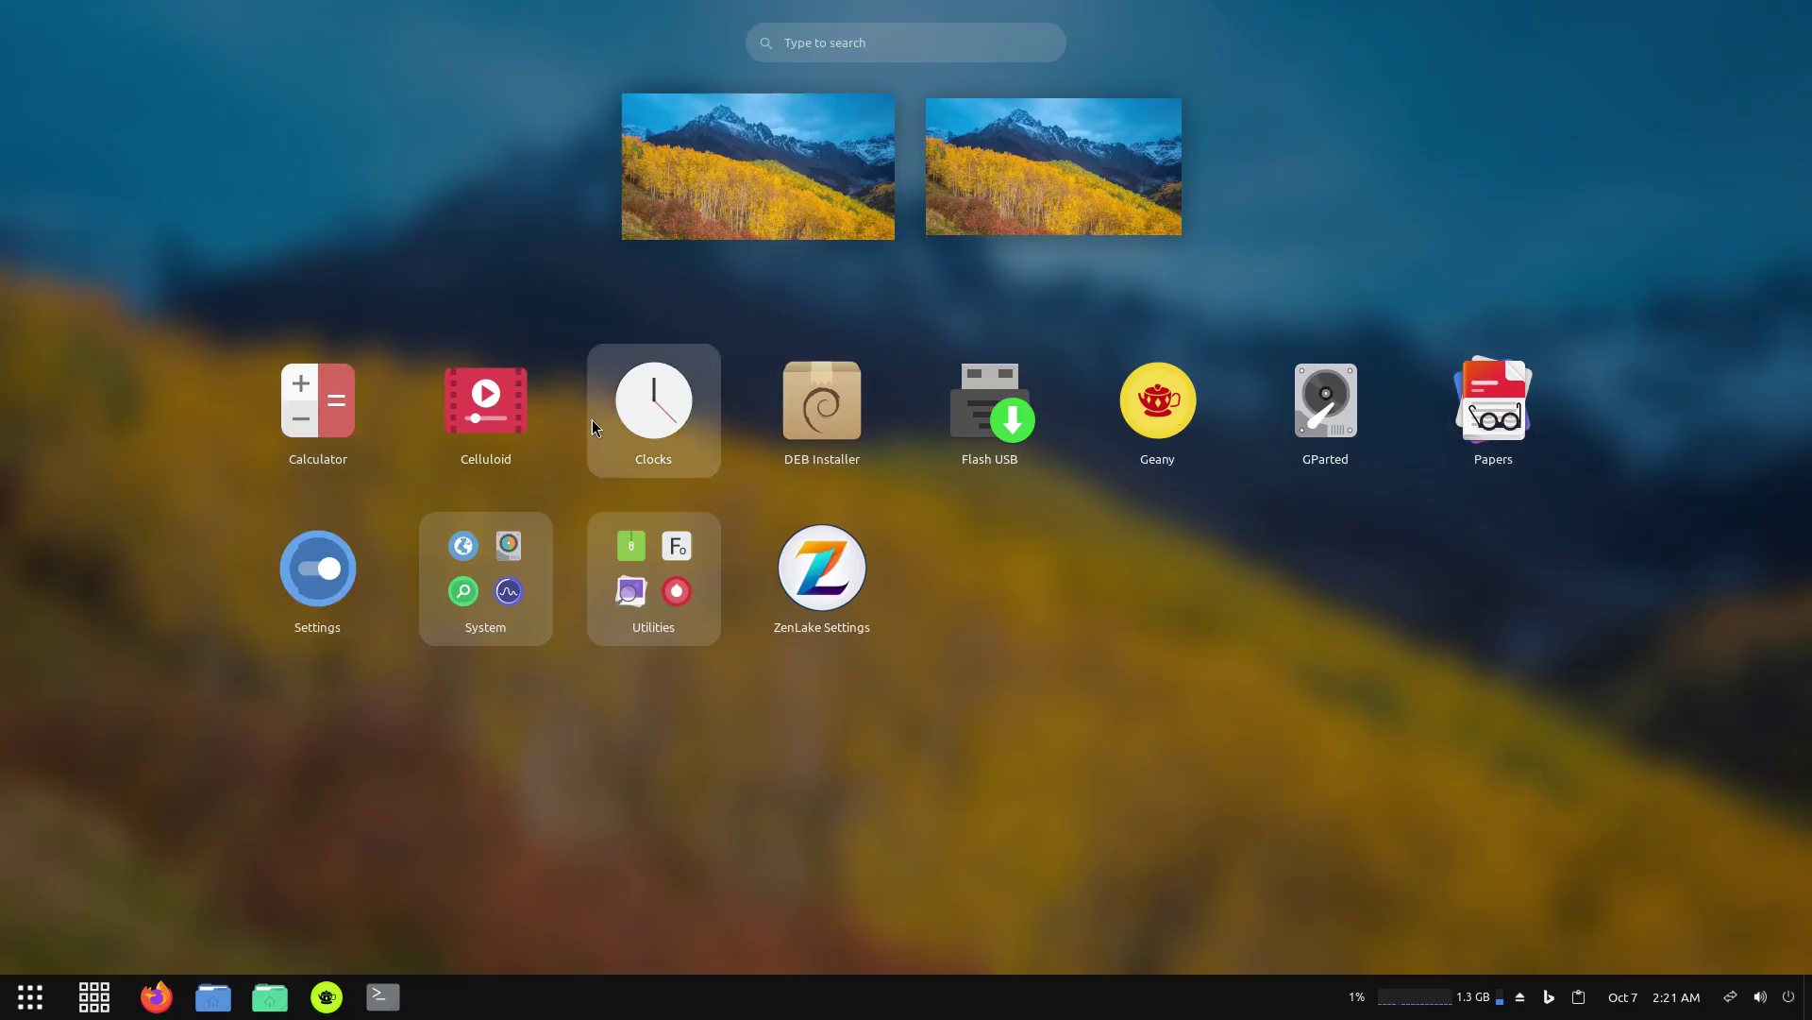
left_click(94, 996)
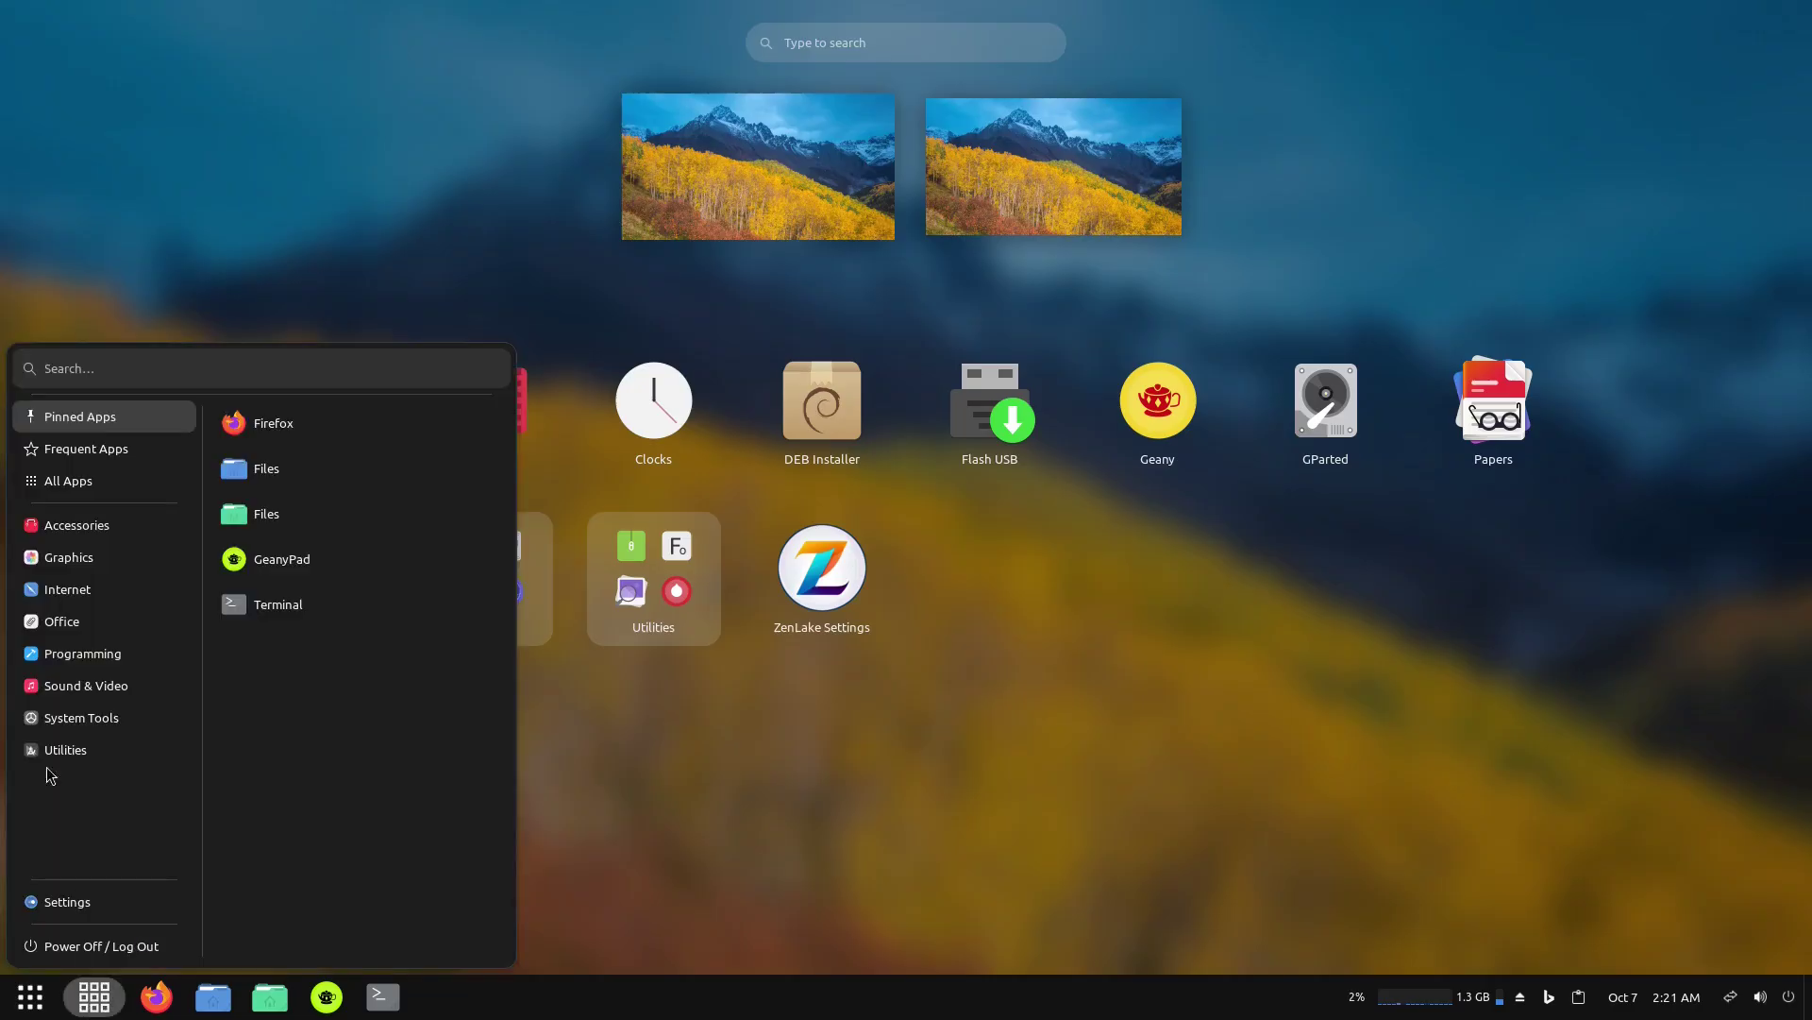
mouse_move(87, 755)
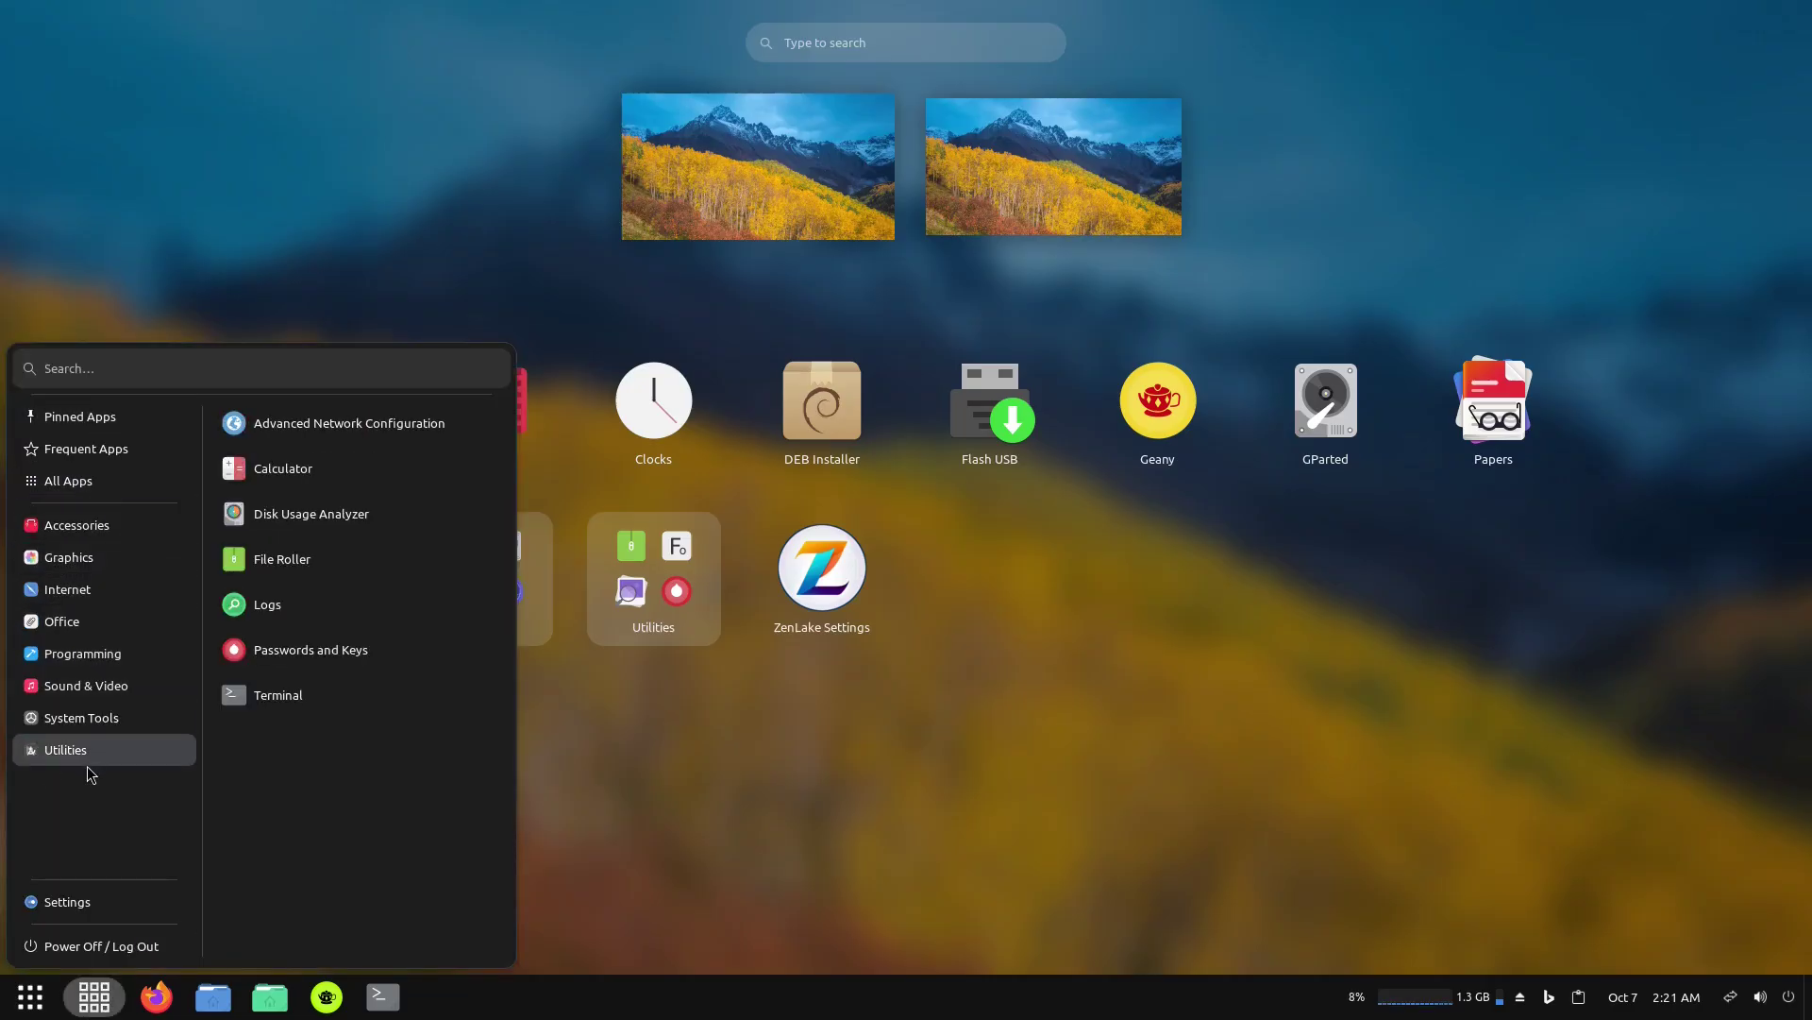
left_click(1141, 698)
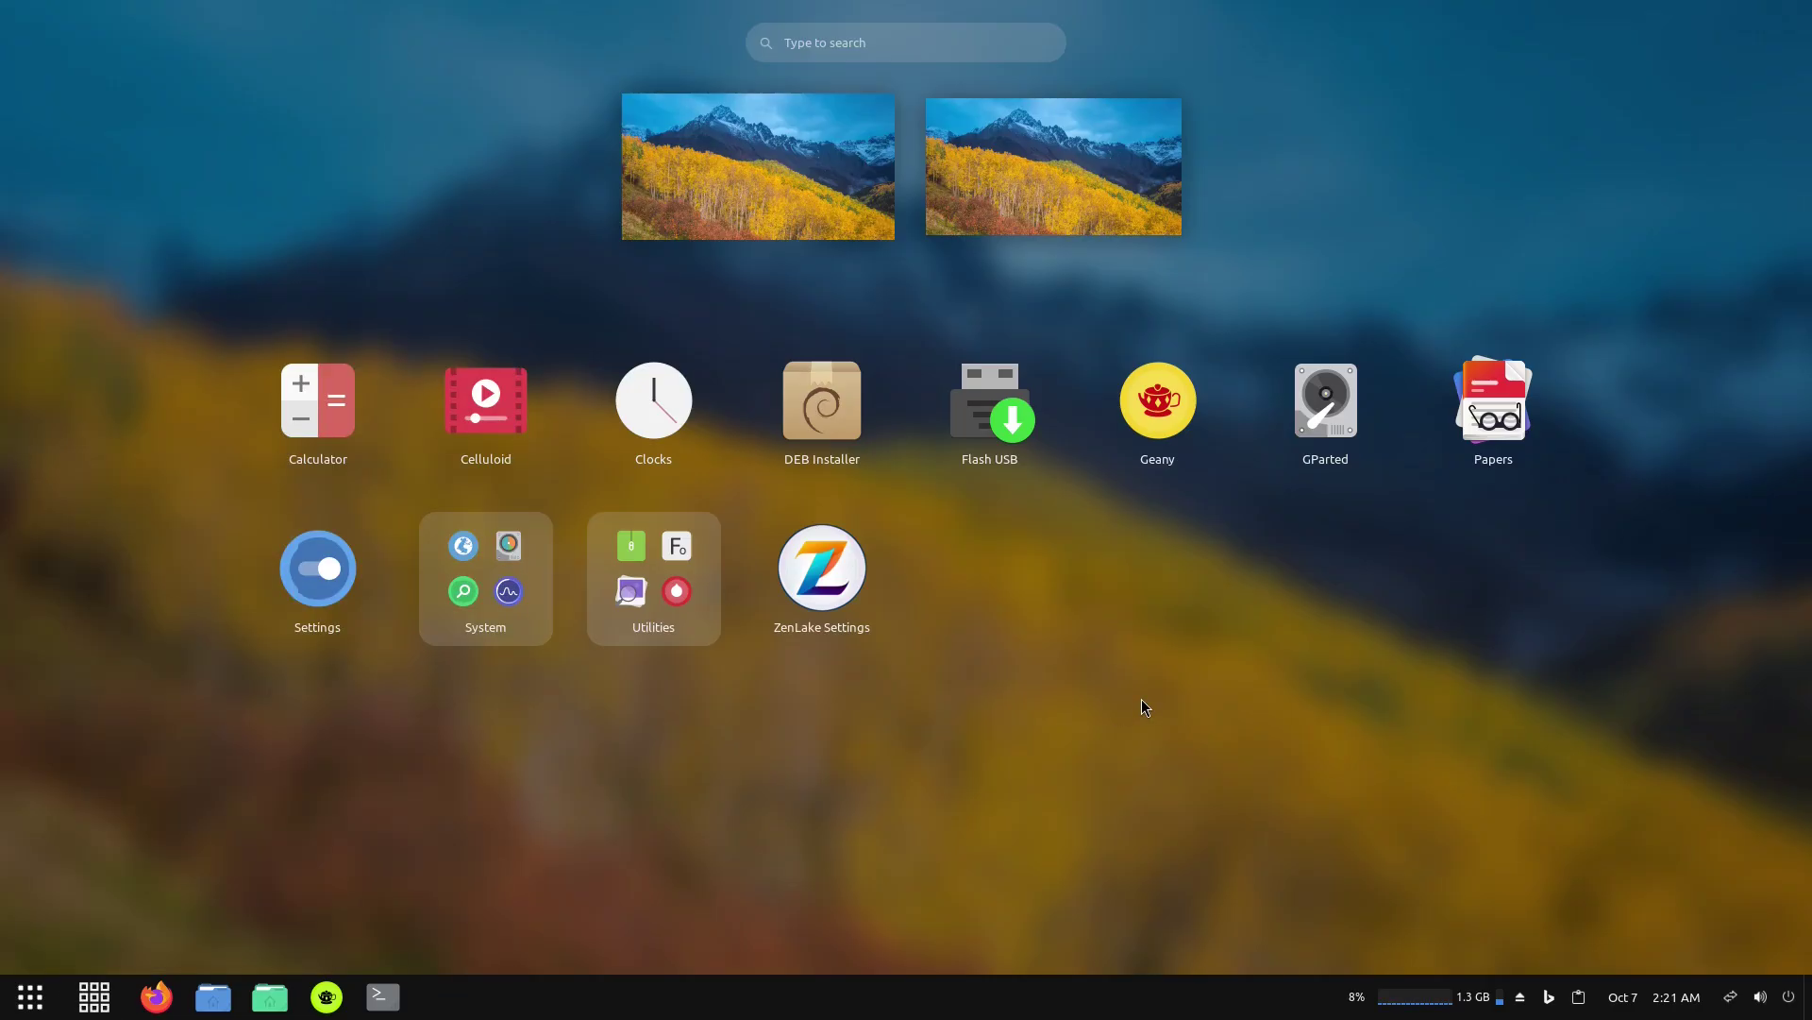
left_click(30, 997)
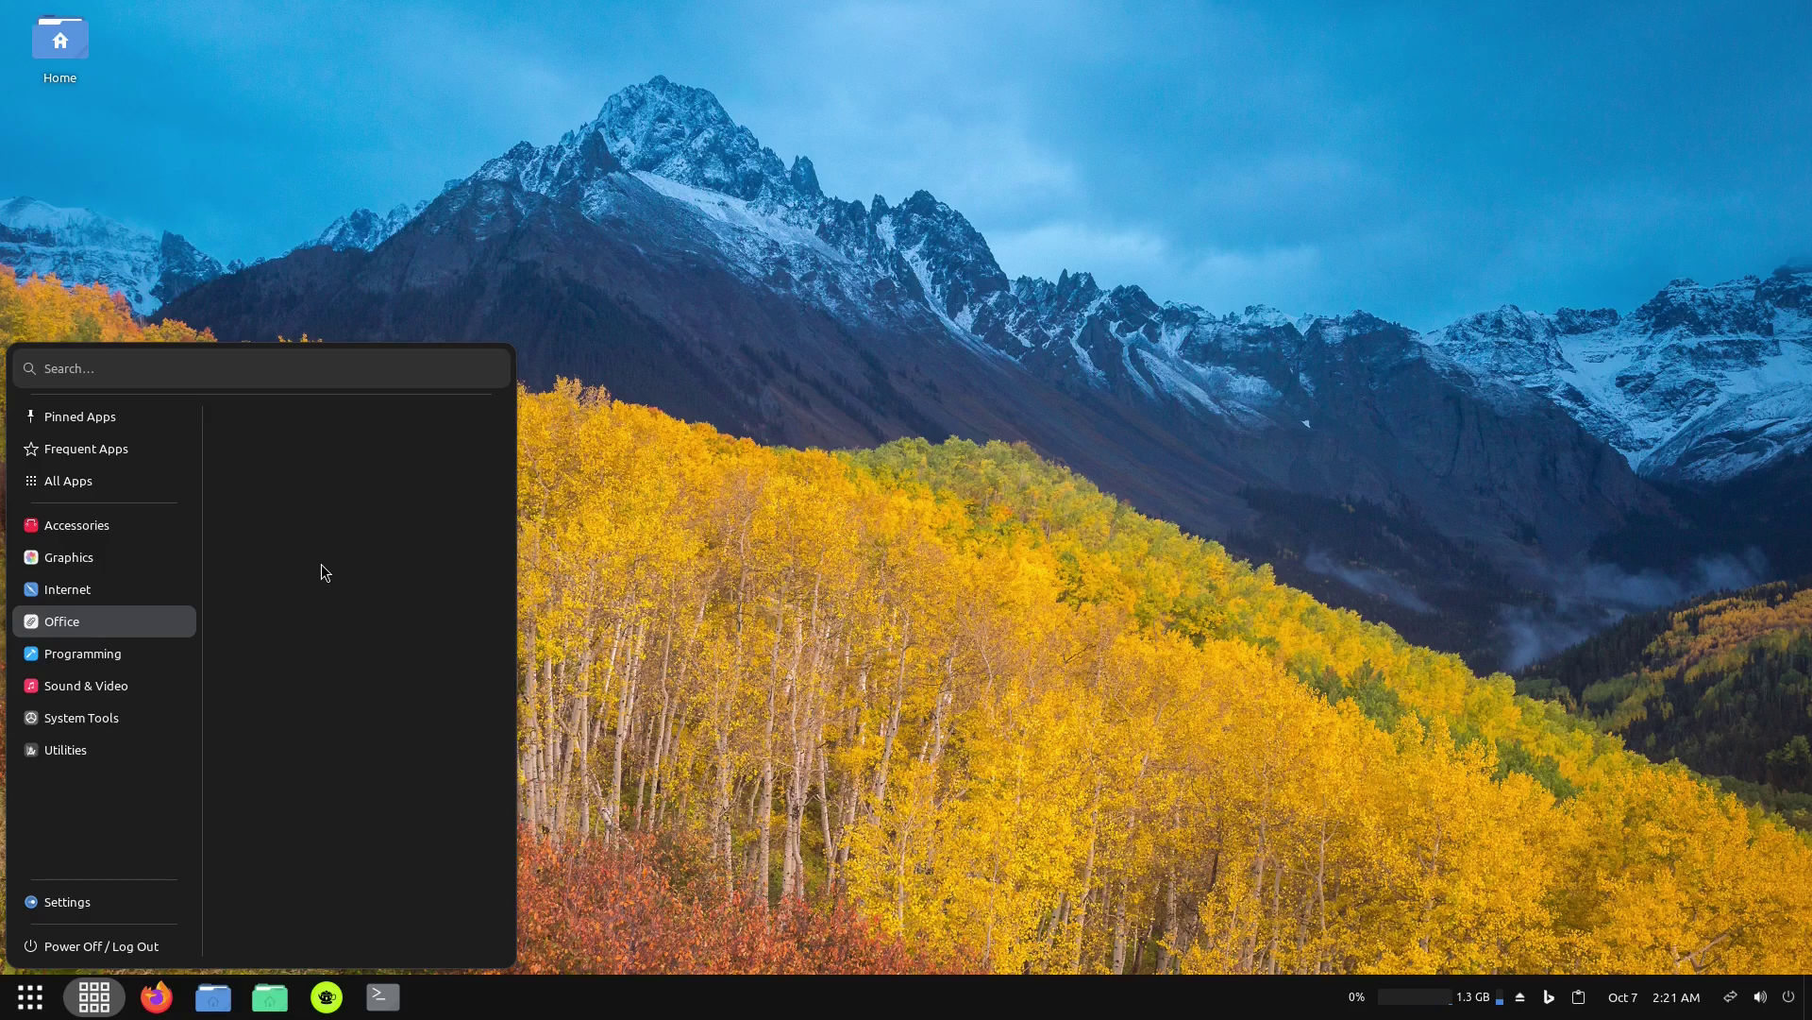
Launch Celluloid, maximize its window, then quit it from its taskbar icon.
left_click(800, 643)
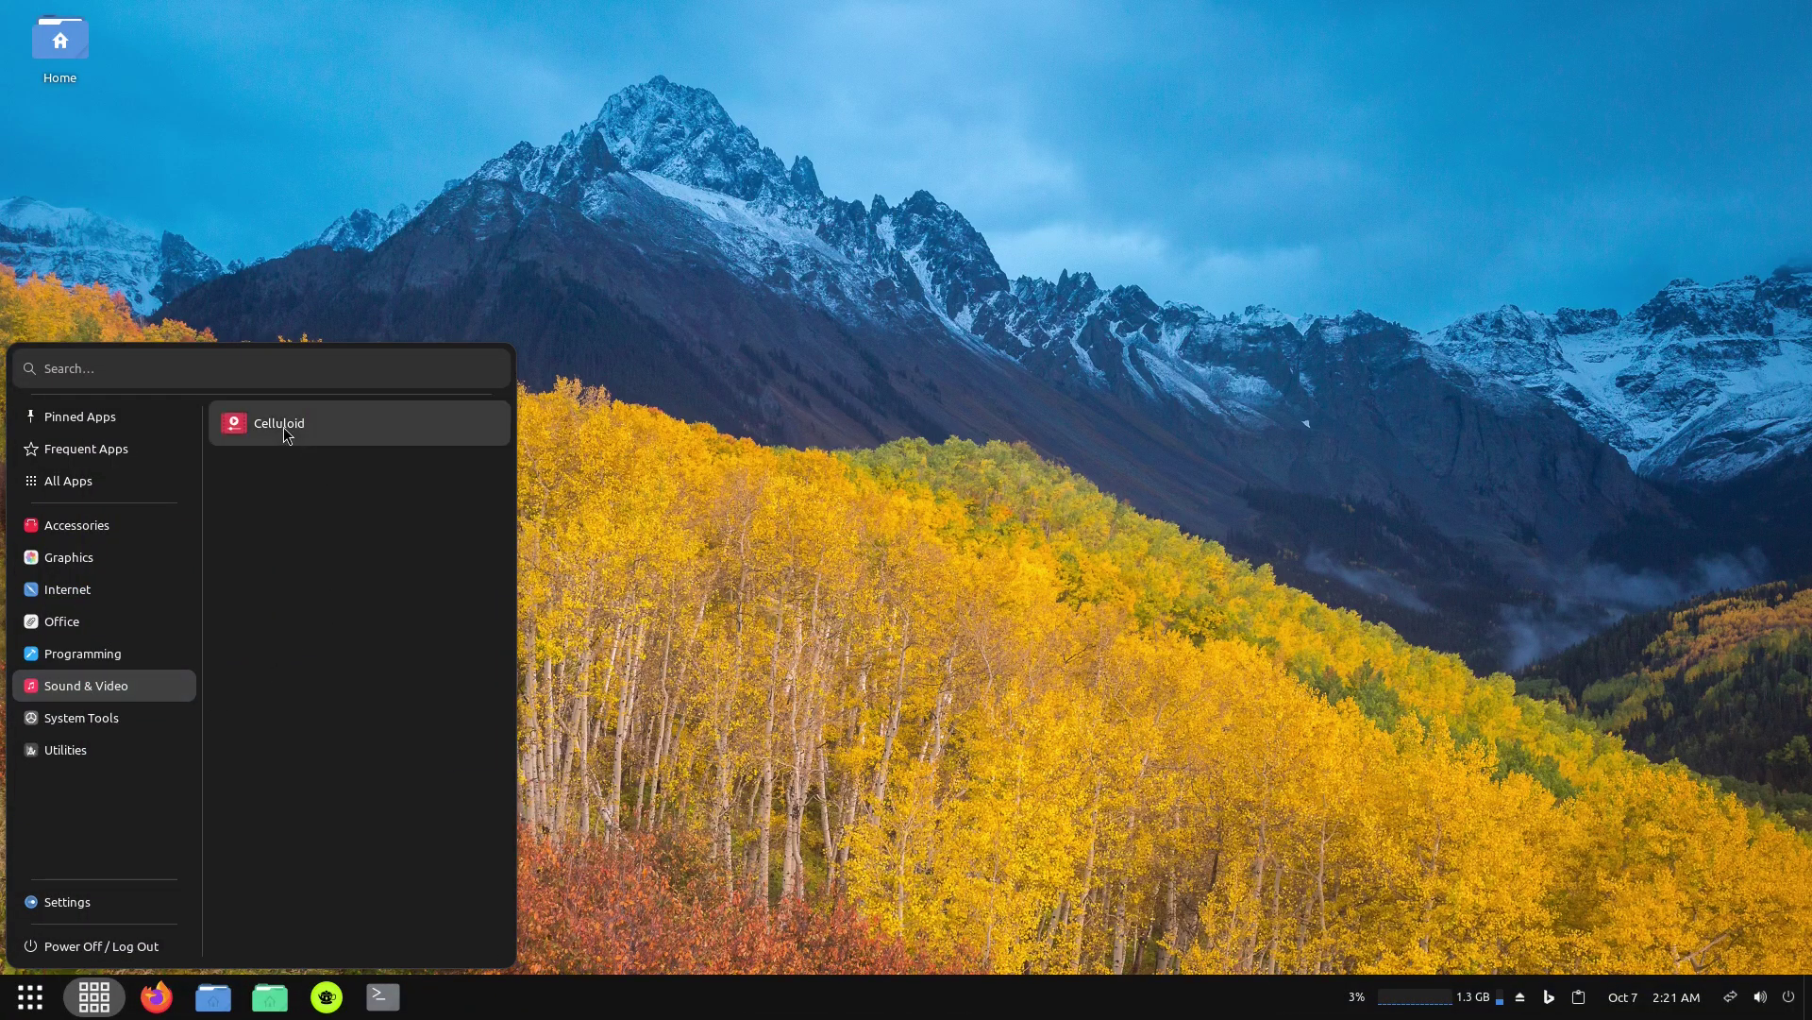
left_click(285, 432)
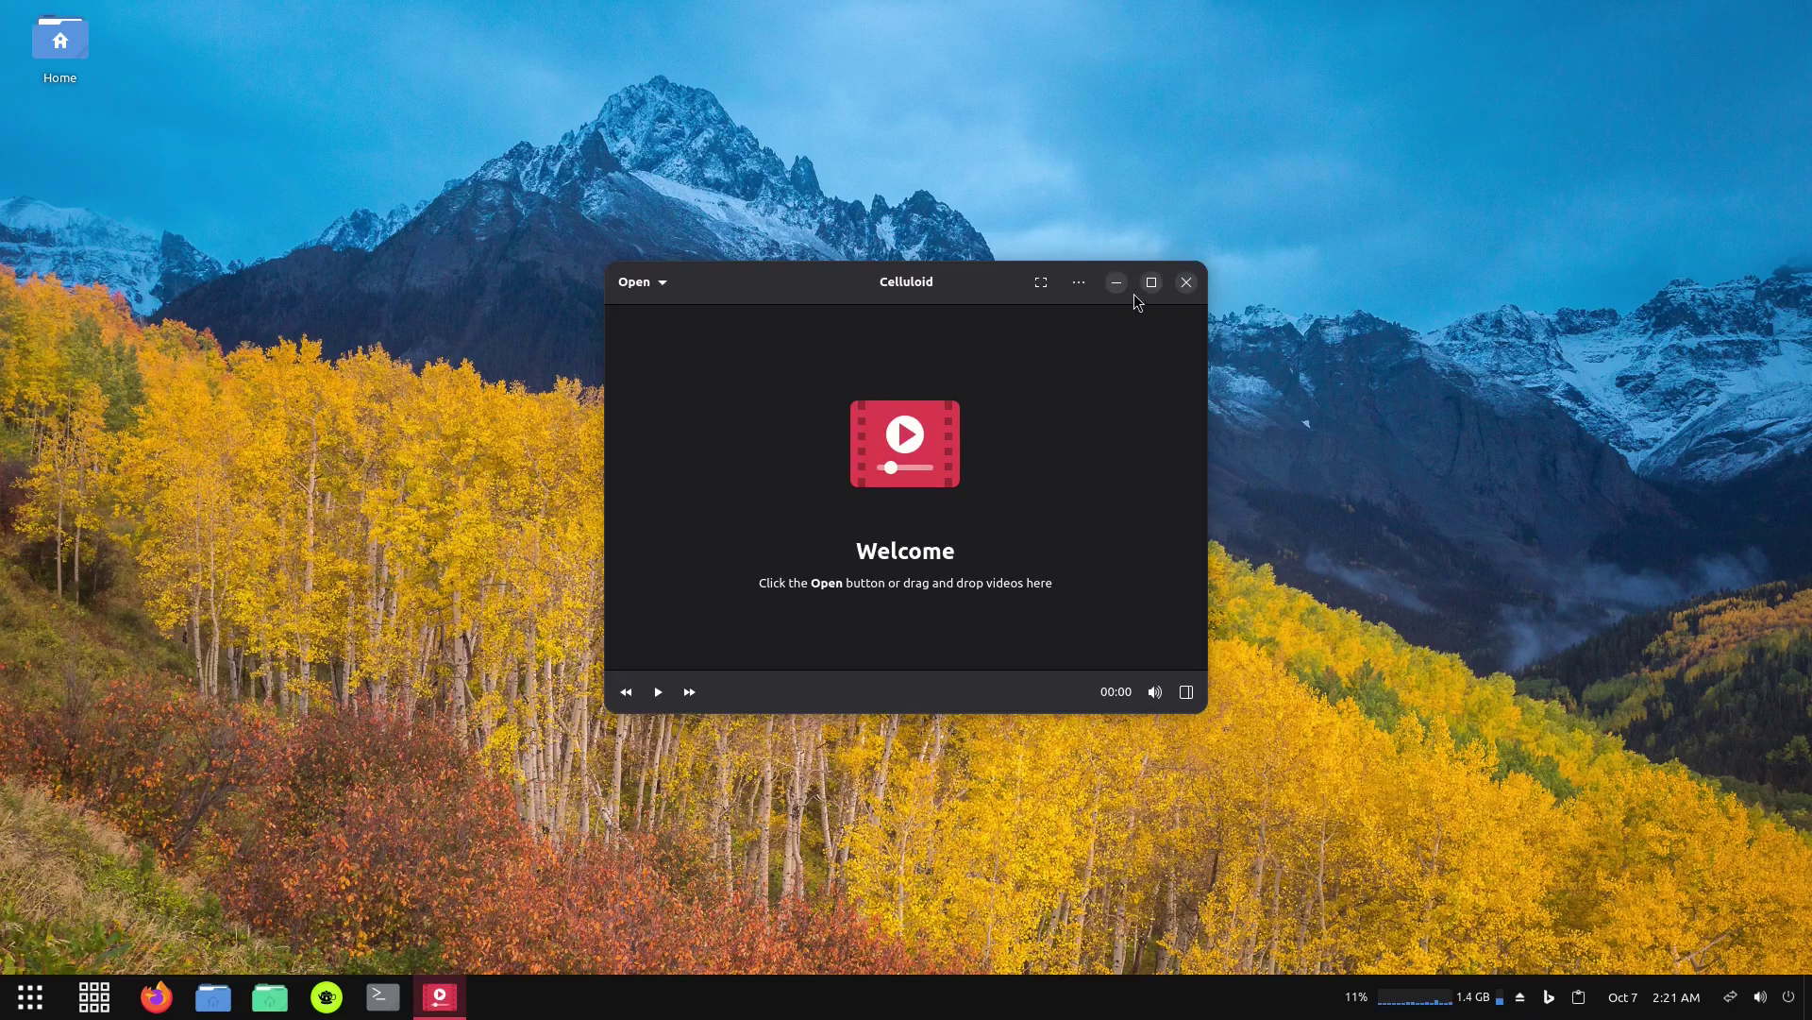
left_click(1154, 282)
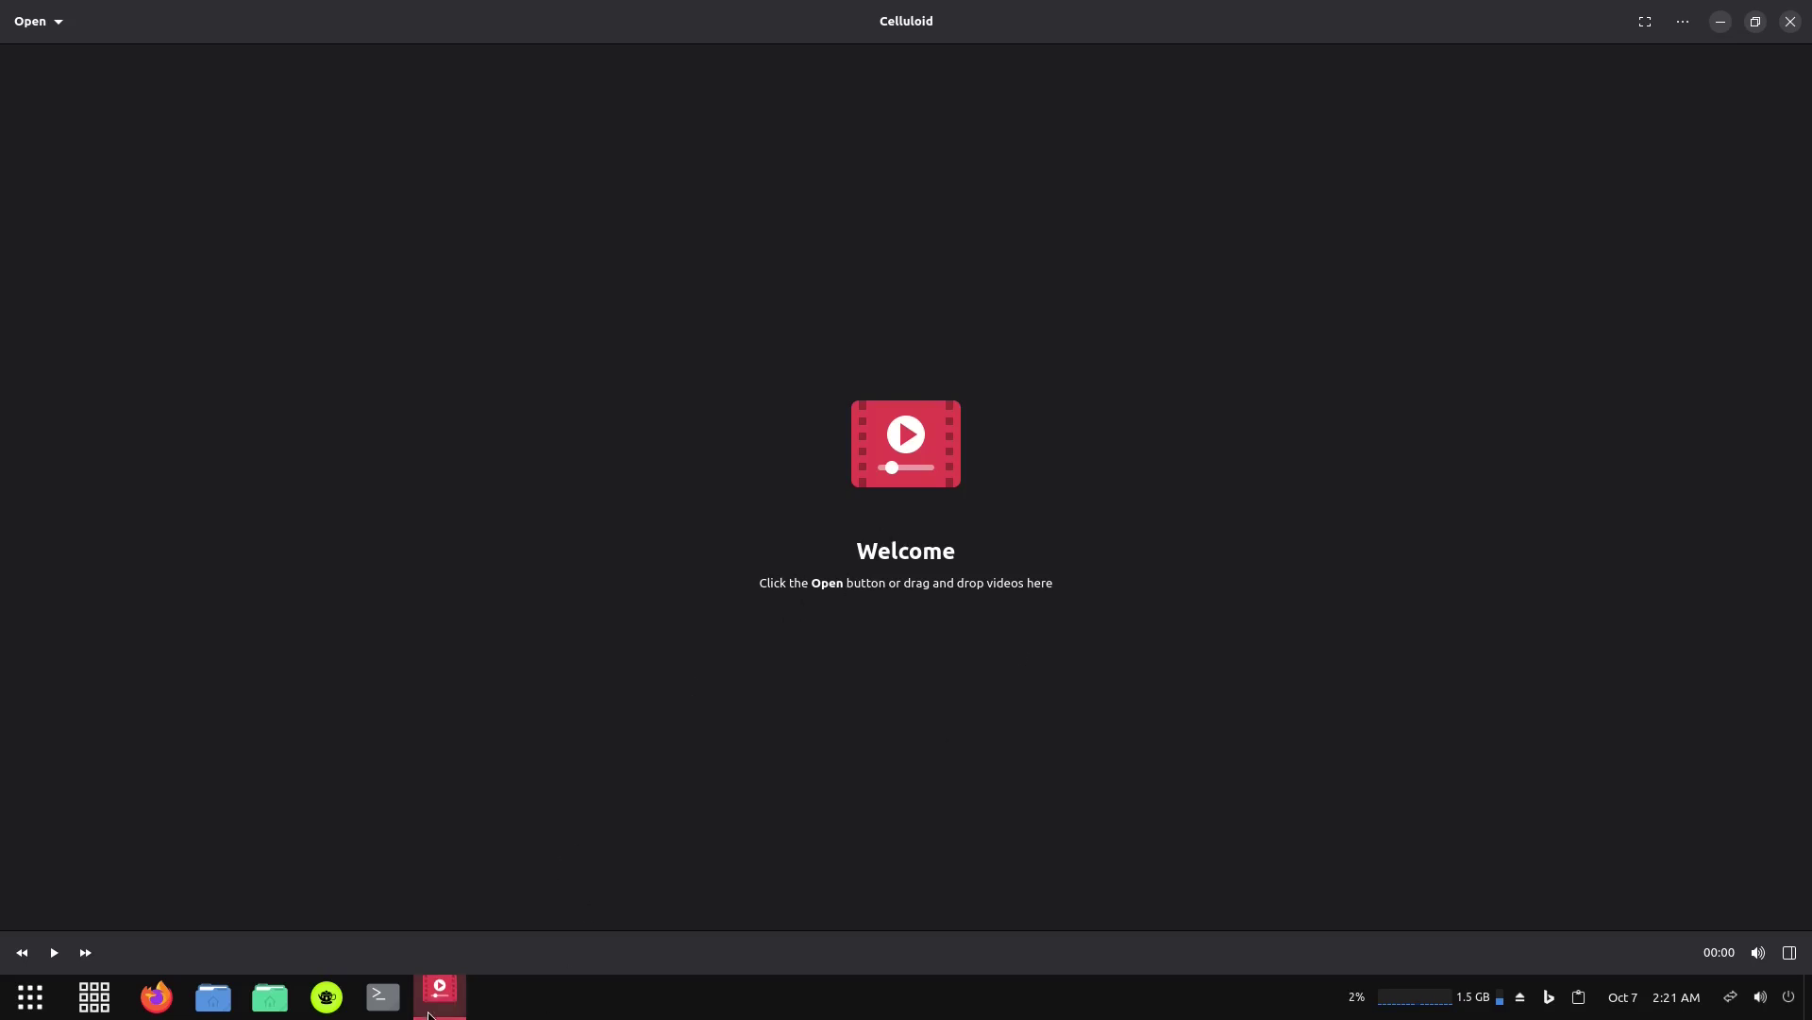
right_click(437, 999)
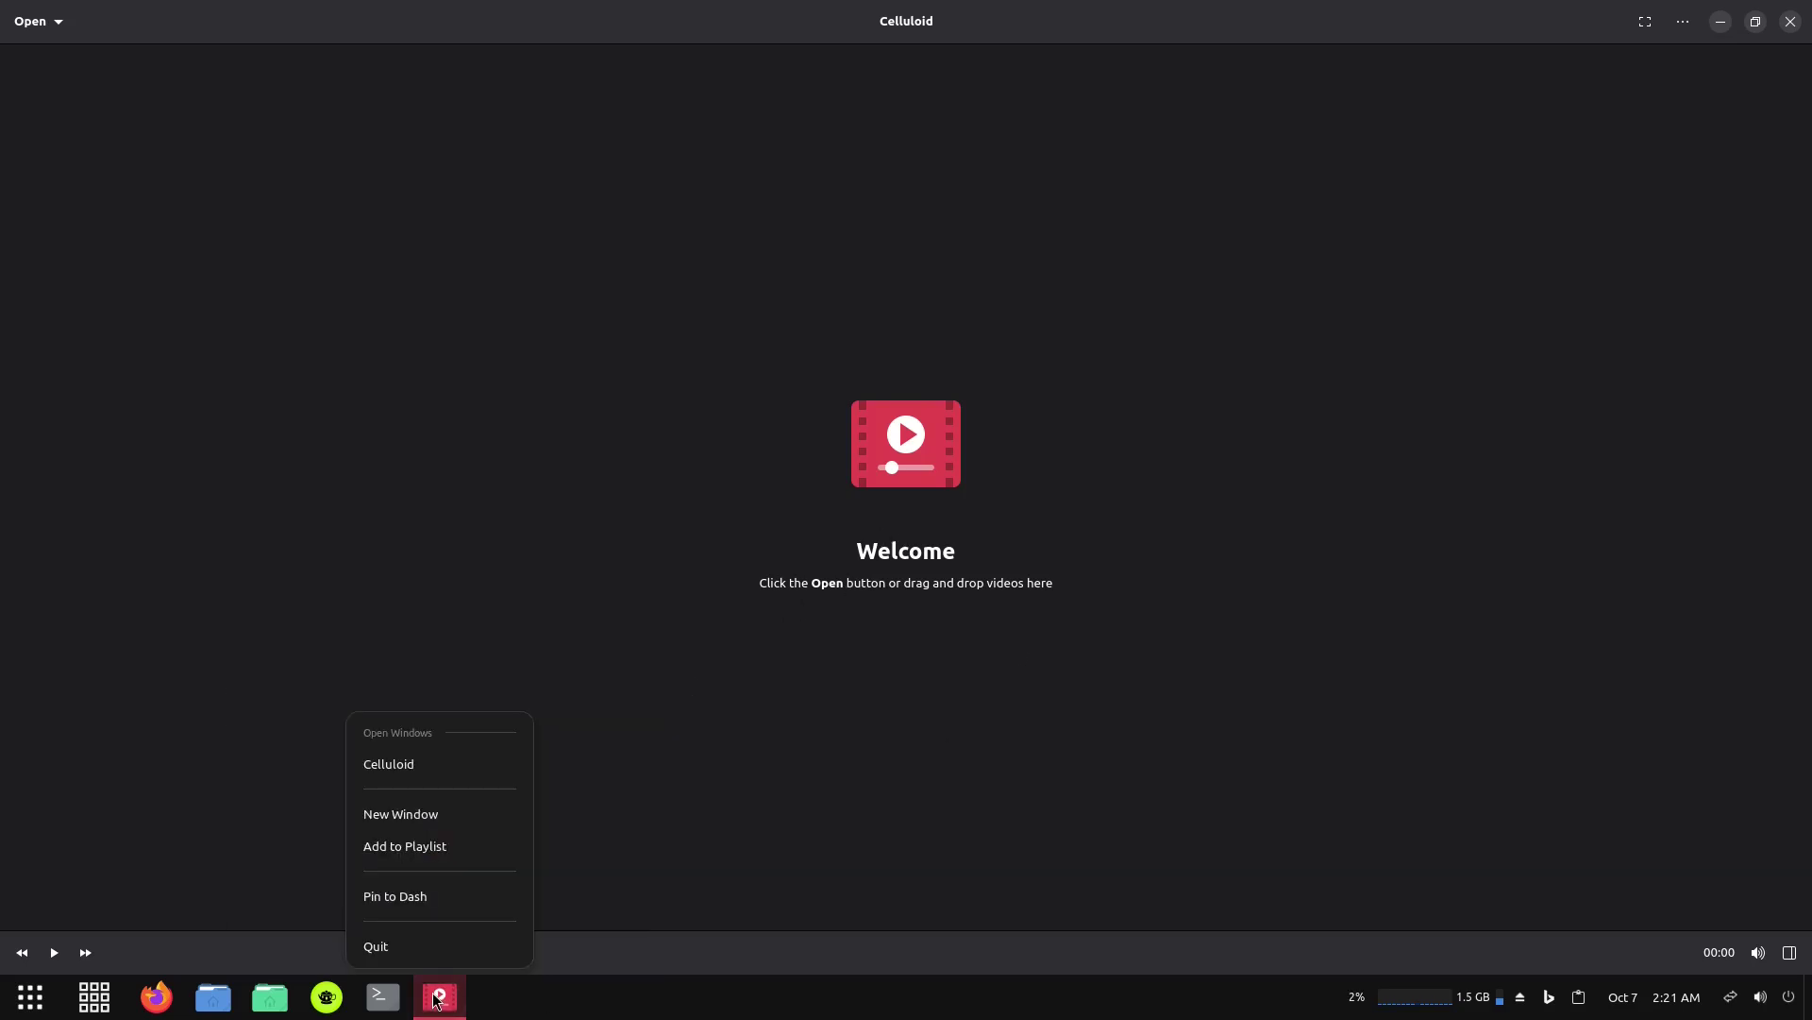
left_click(403, 944)
Launch Image Viewer from the Graphics menu and quit it from its taskbar icon.
left_click(94, 999)
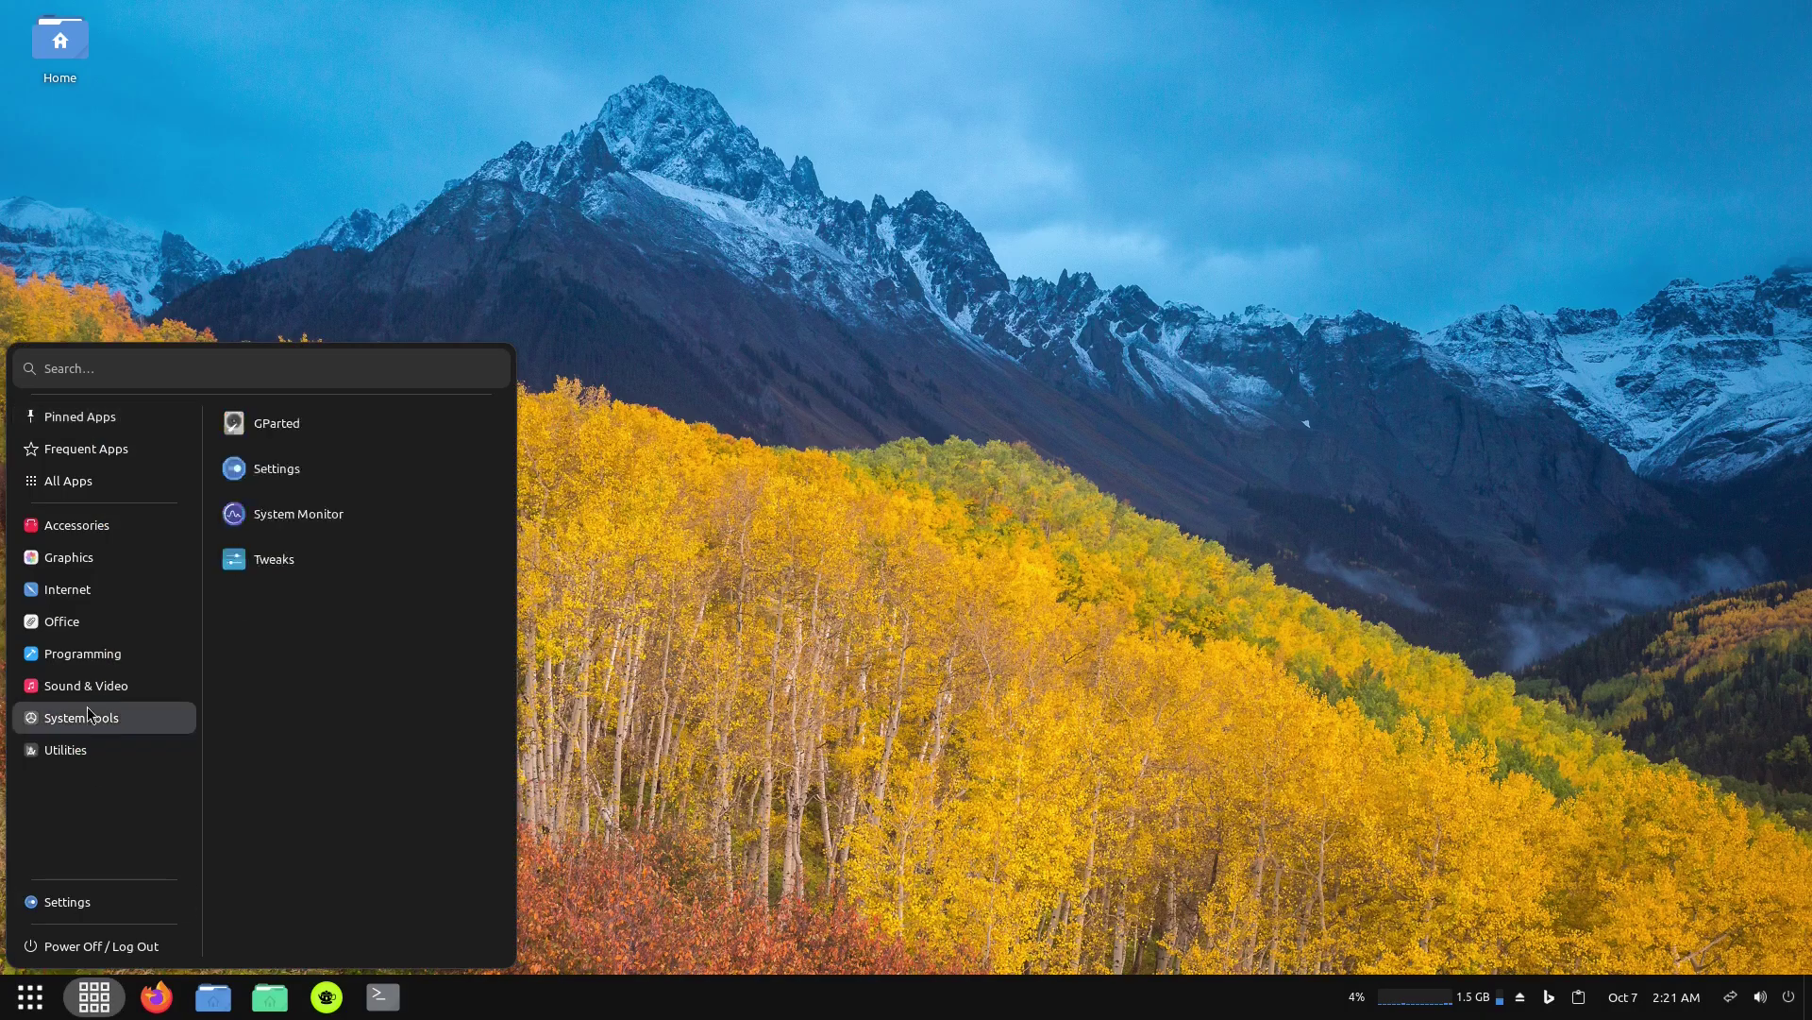
mouse_move(76, 566)
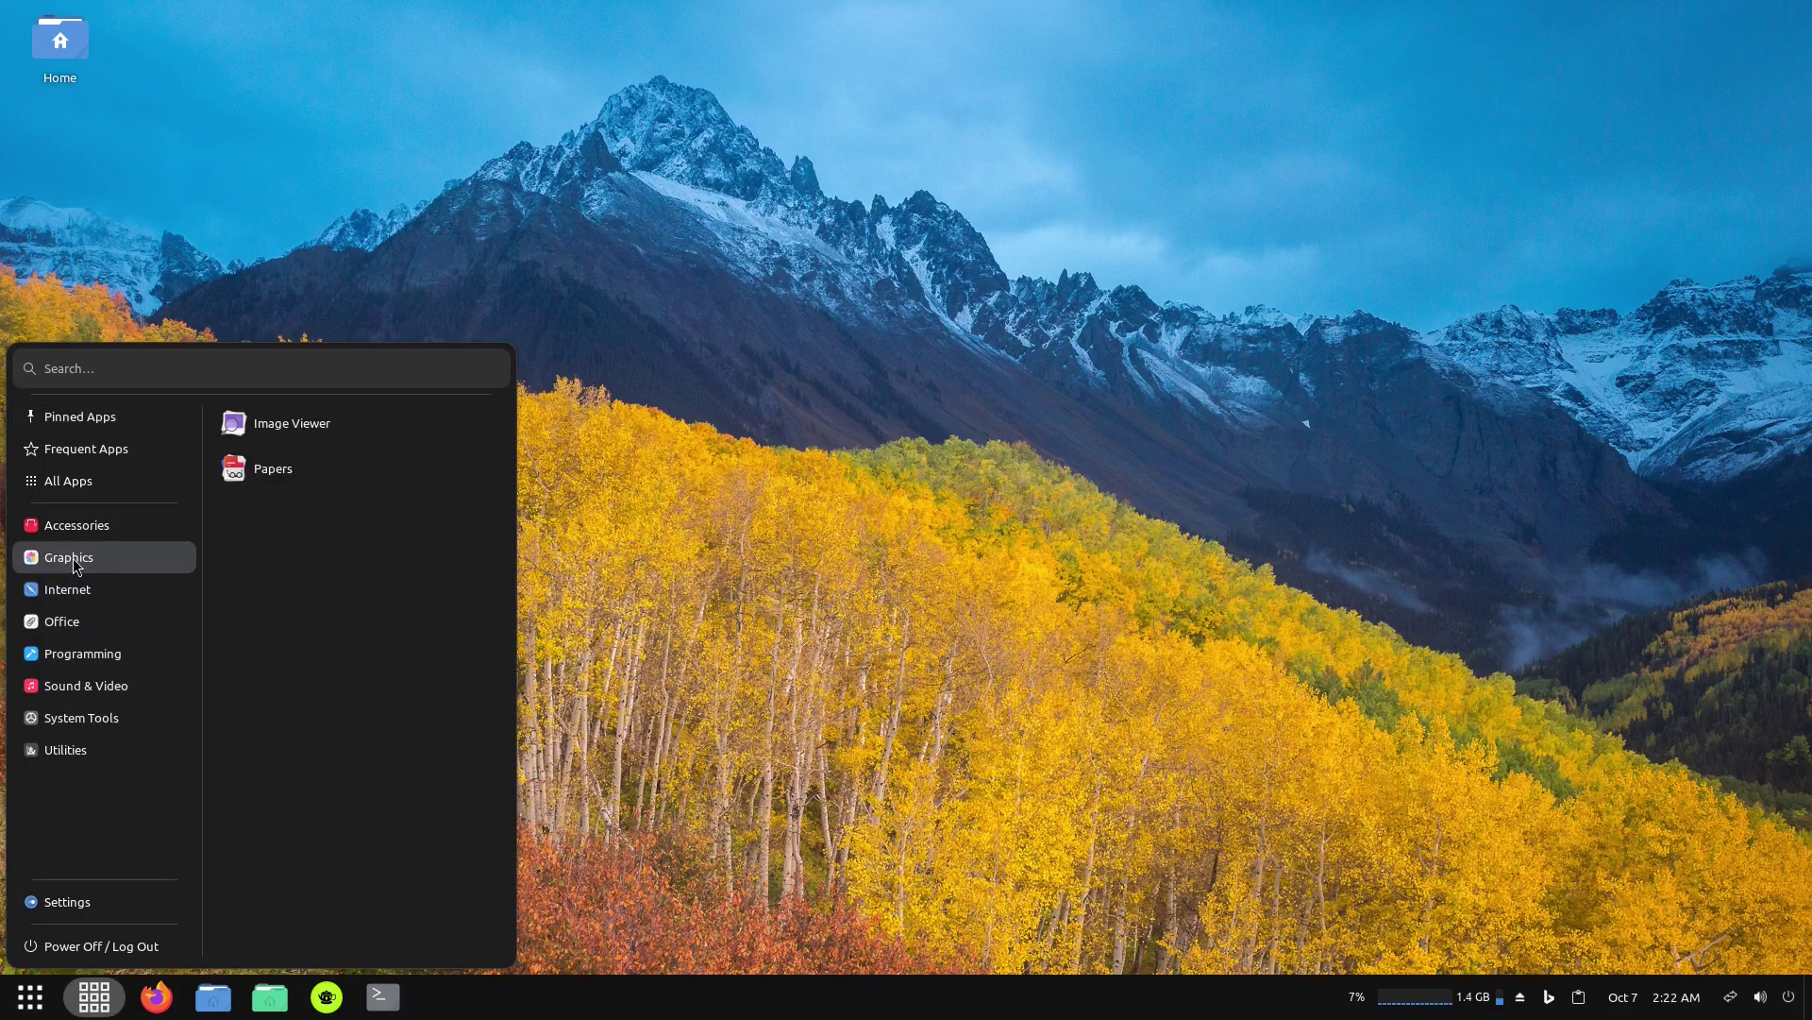
left_click(327, 427)
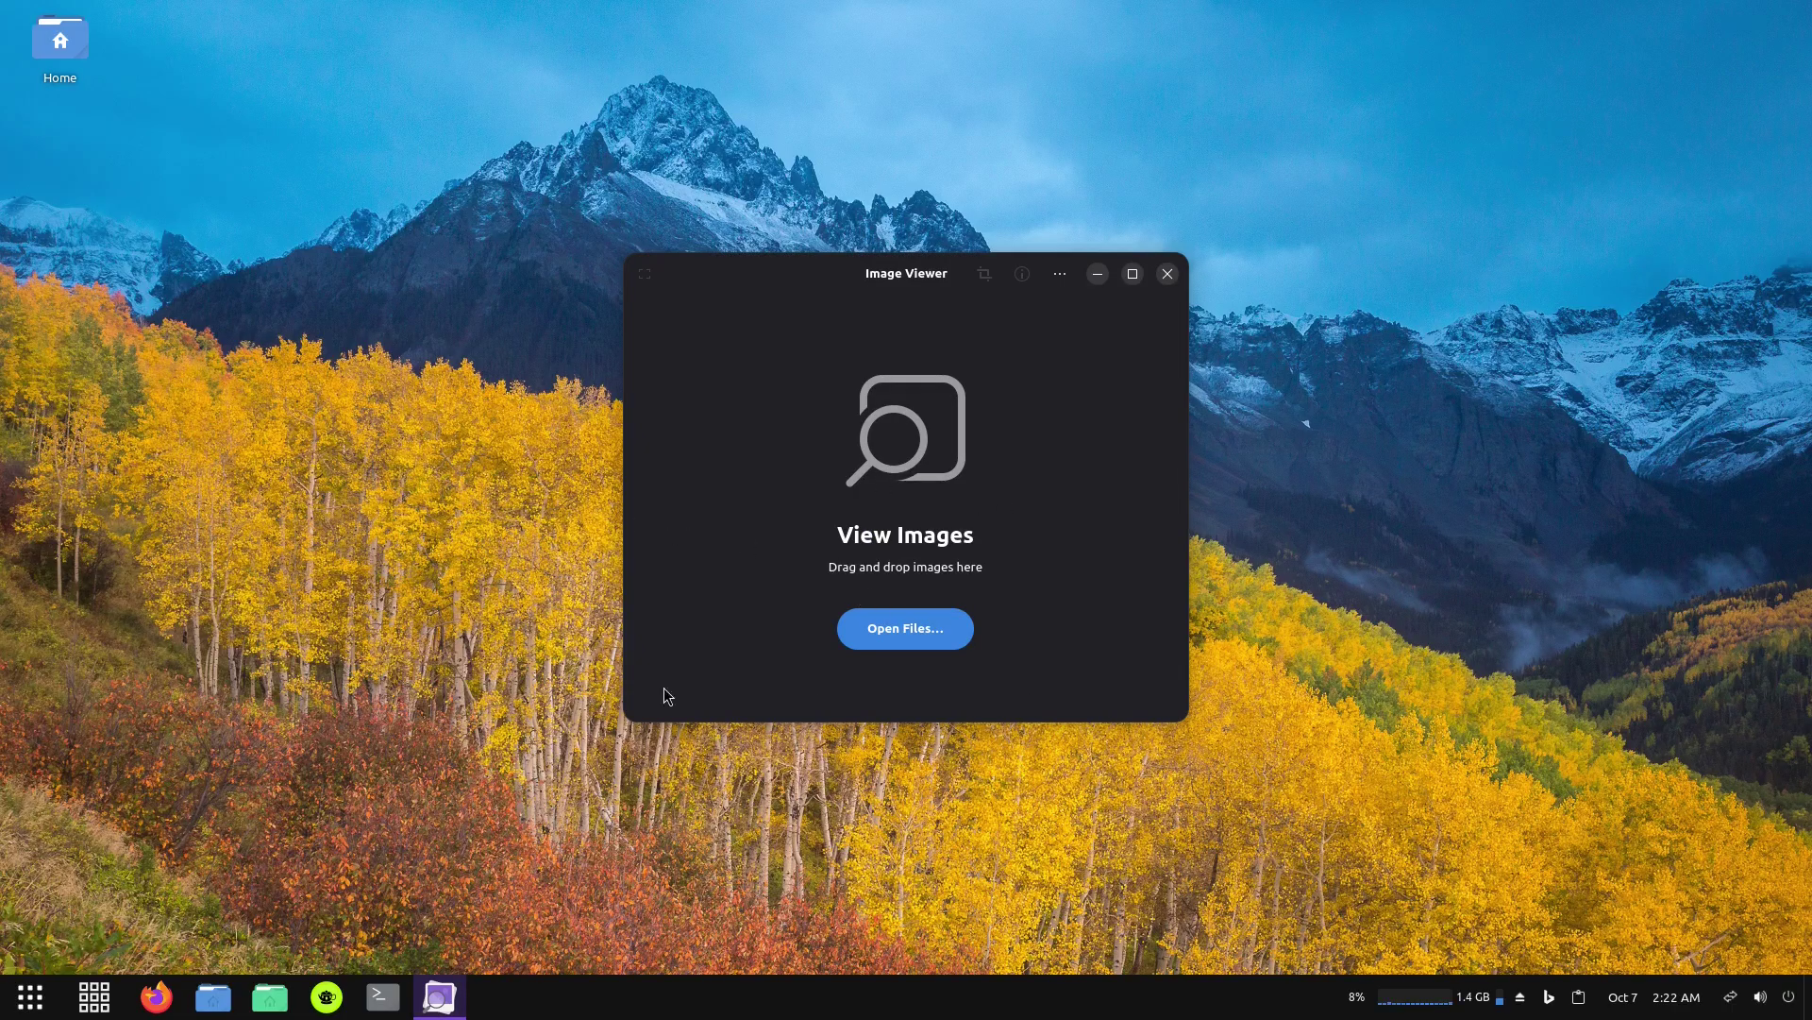
right_click(446, 999)
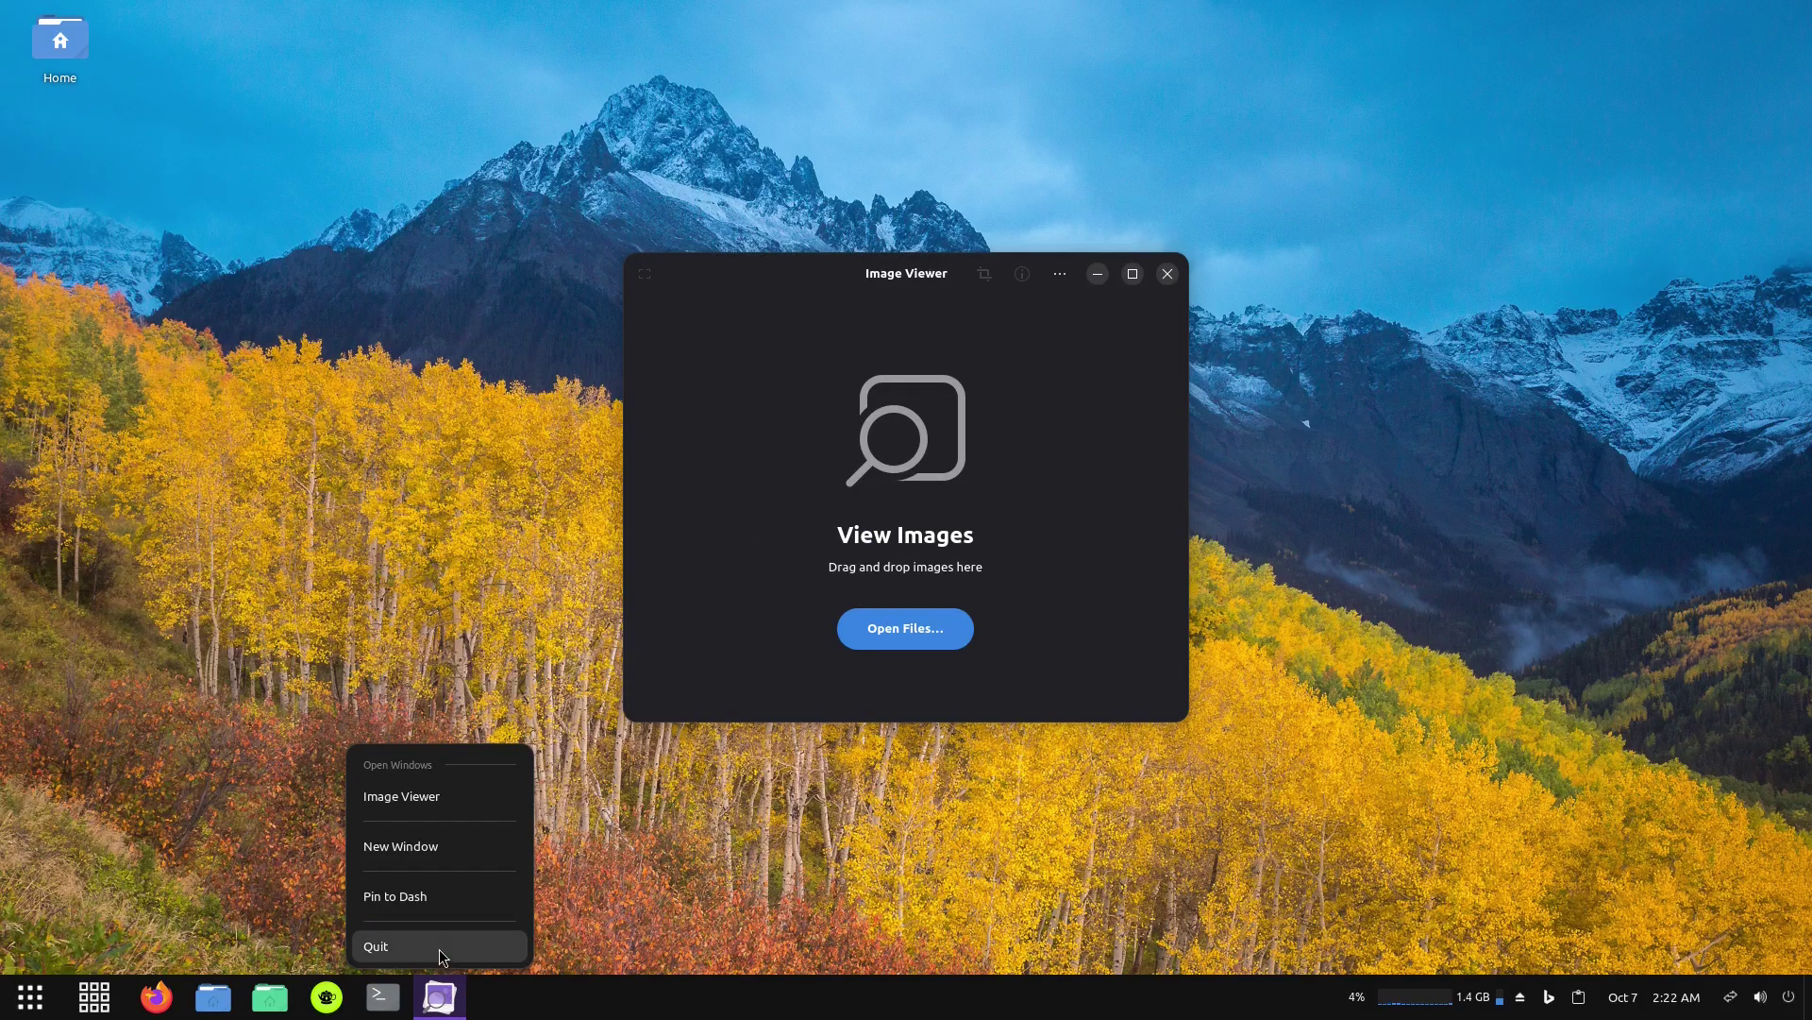
left_click(439, 946)
Browse the Internet, Graphics, Sound & Video and System Tools categories in the application menu.
left_click(81, 998)
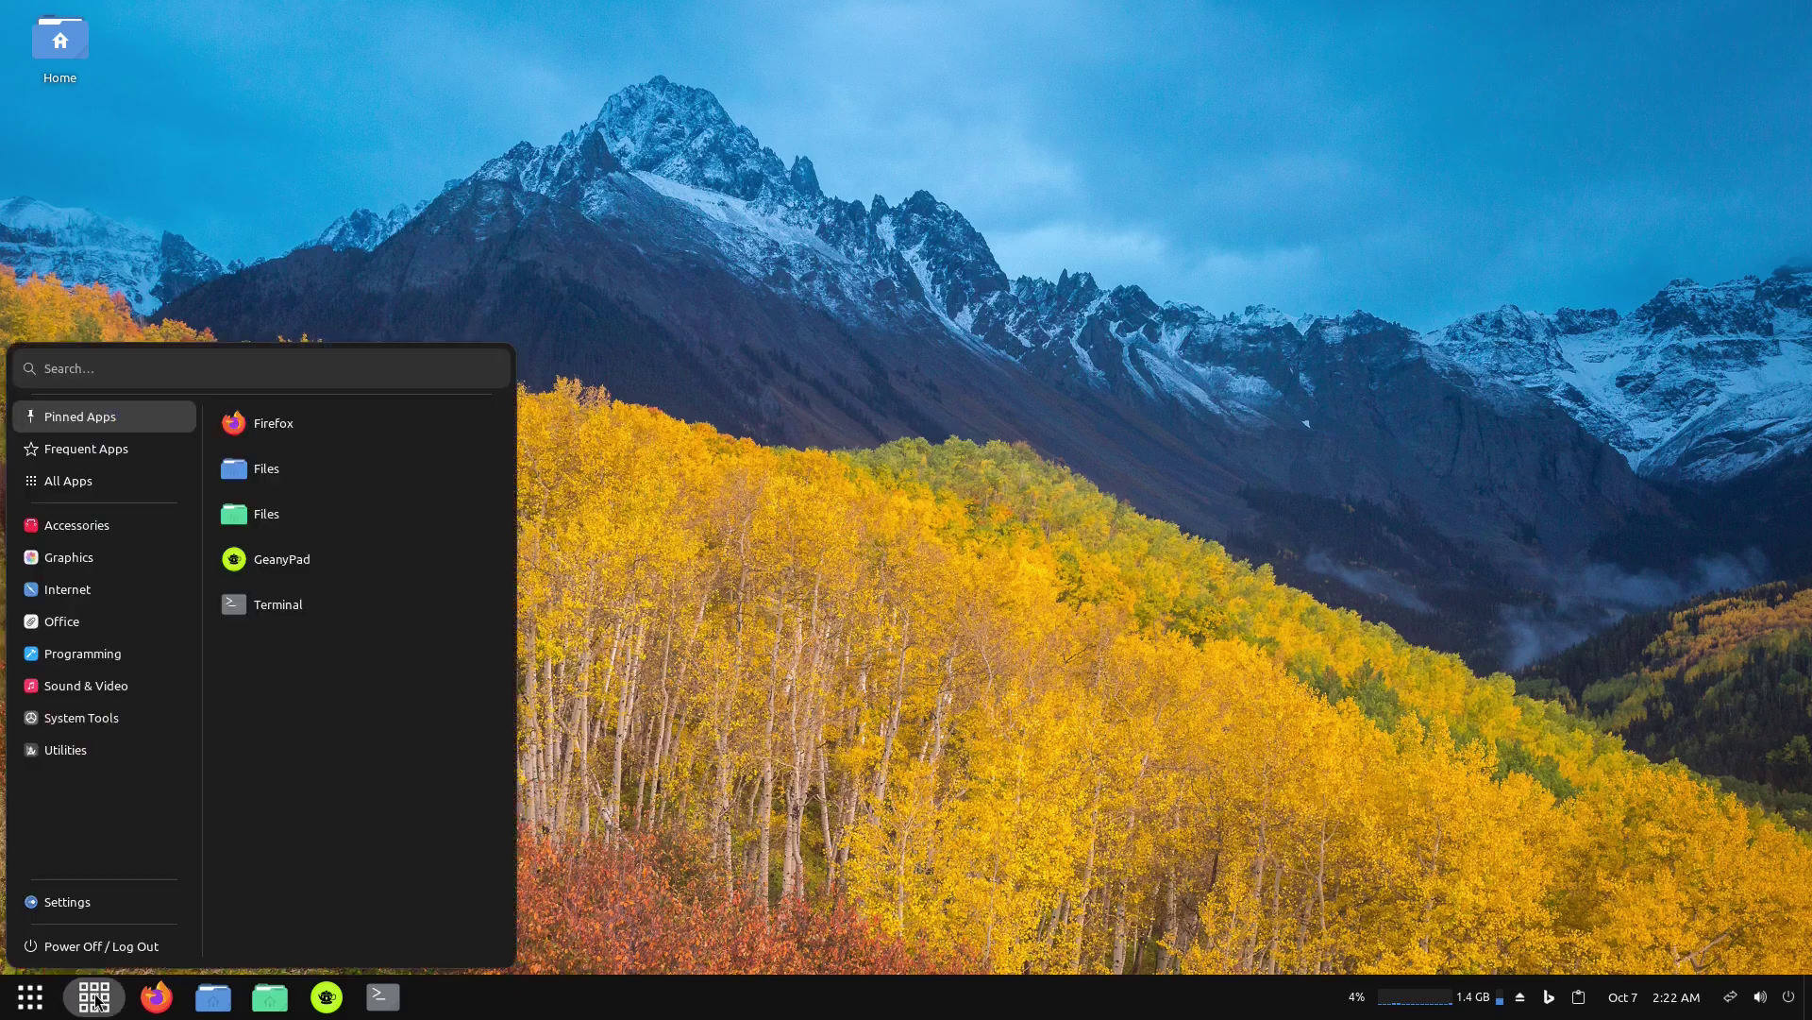
mouse_move(140, 668)
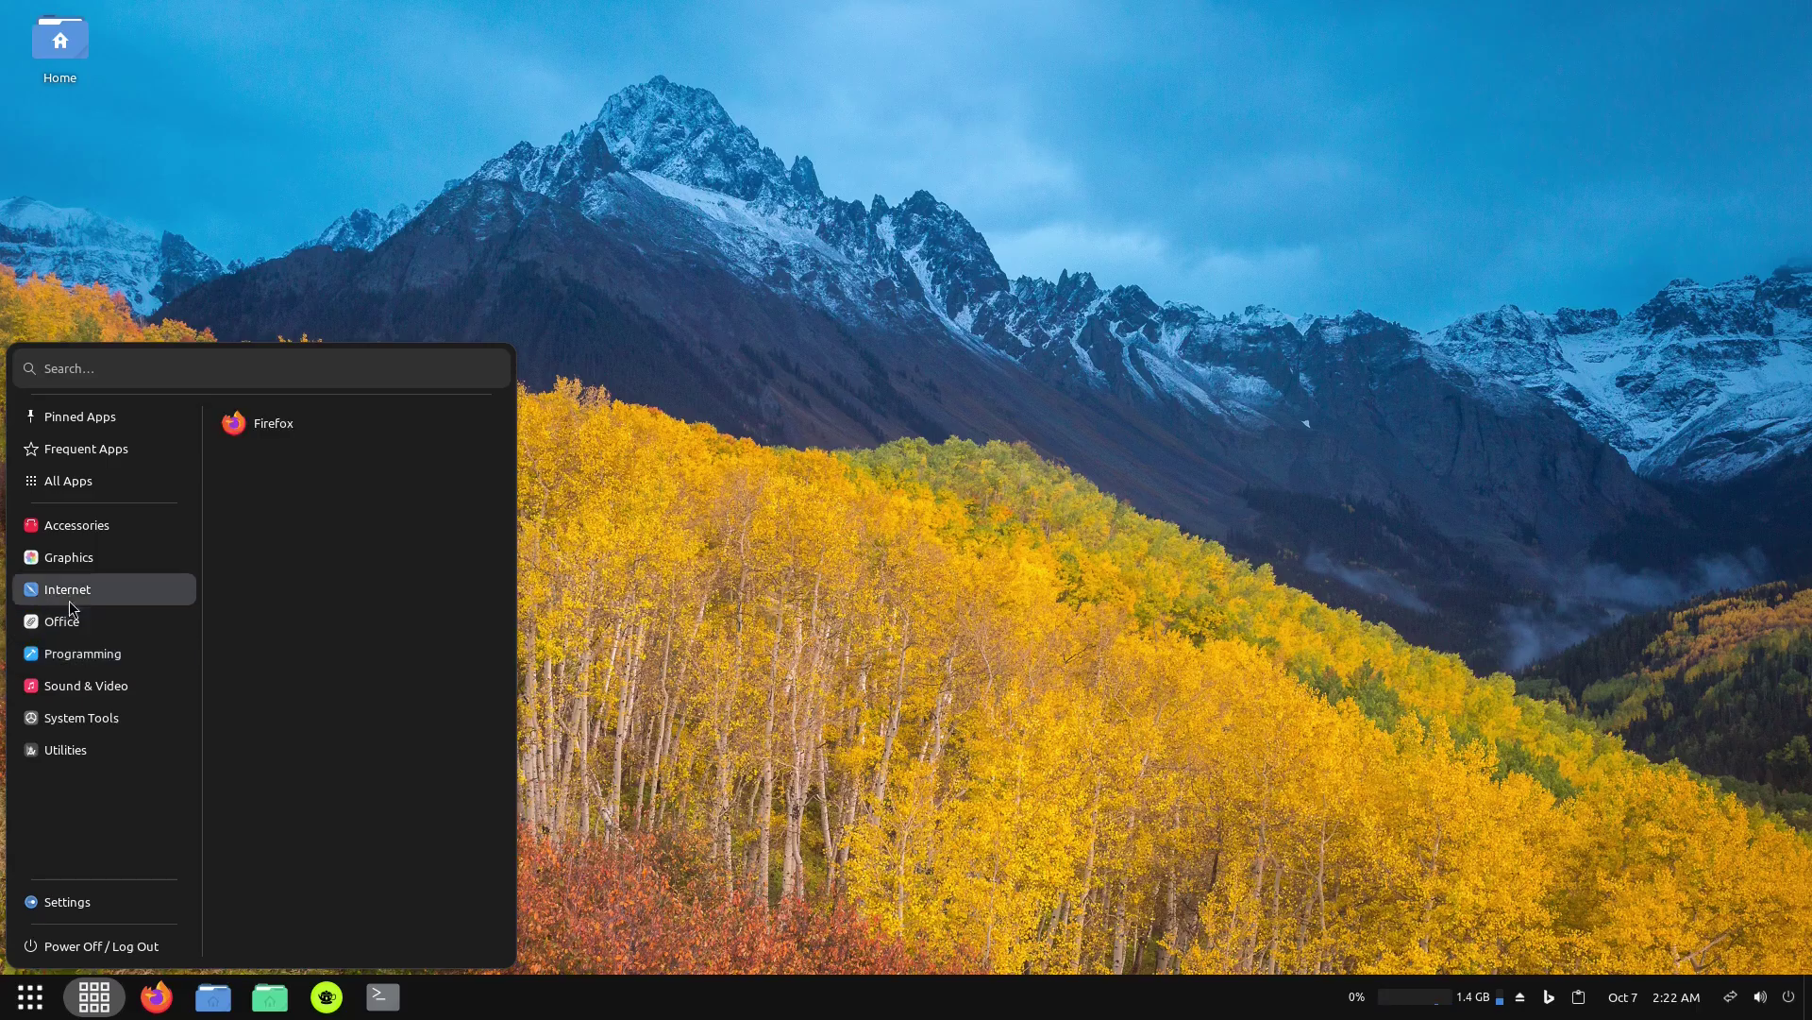
mouse_move(111, 555)
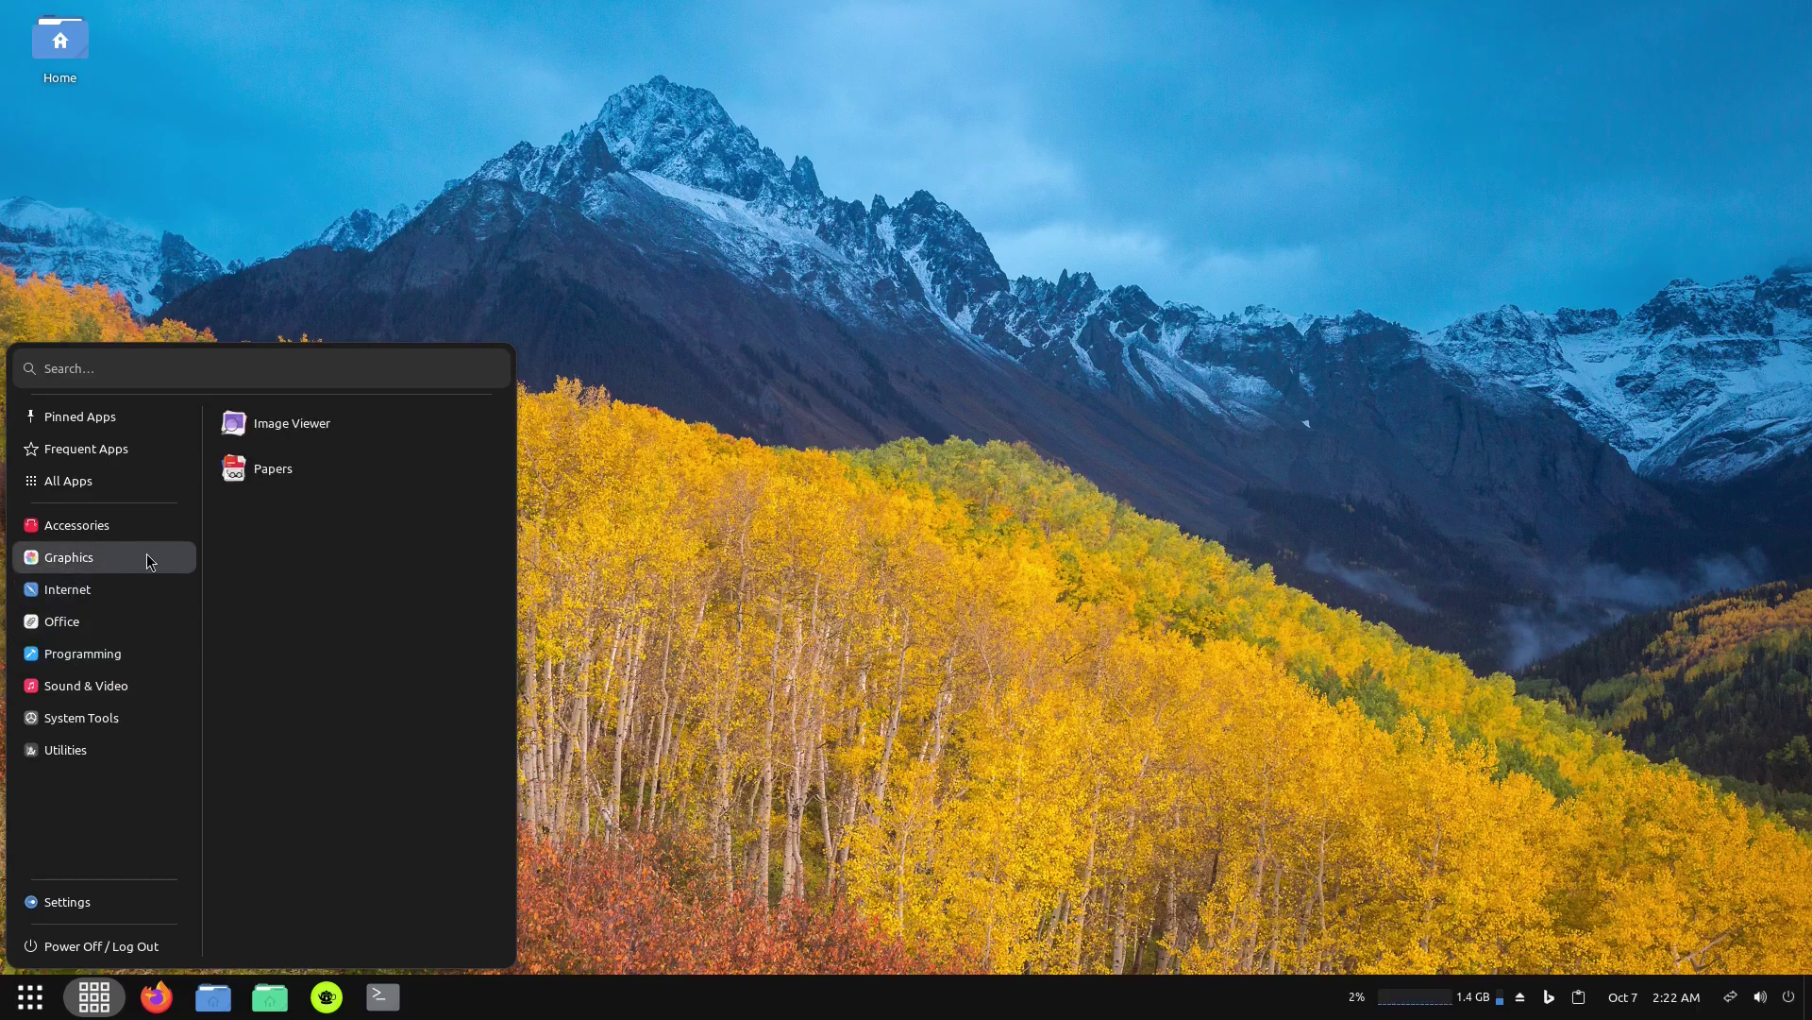
mouse_move(62, 599)
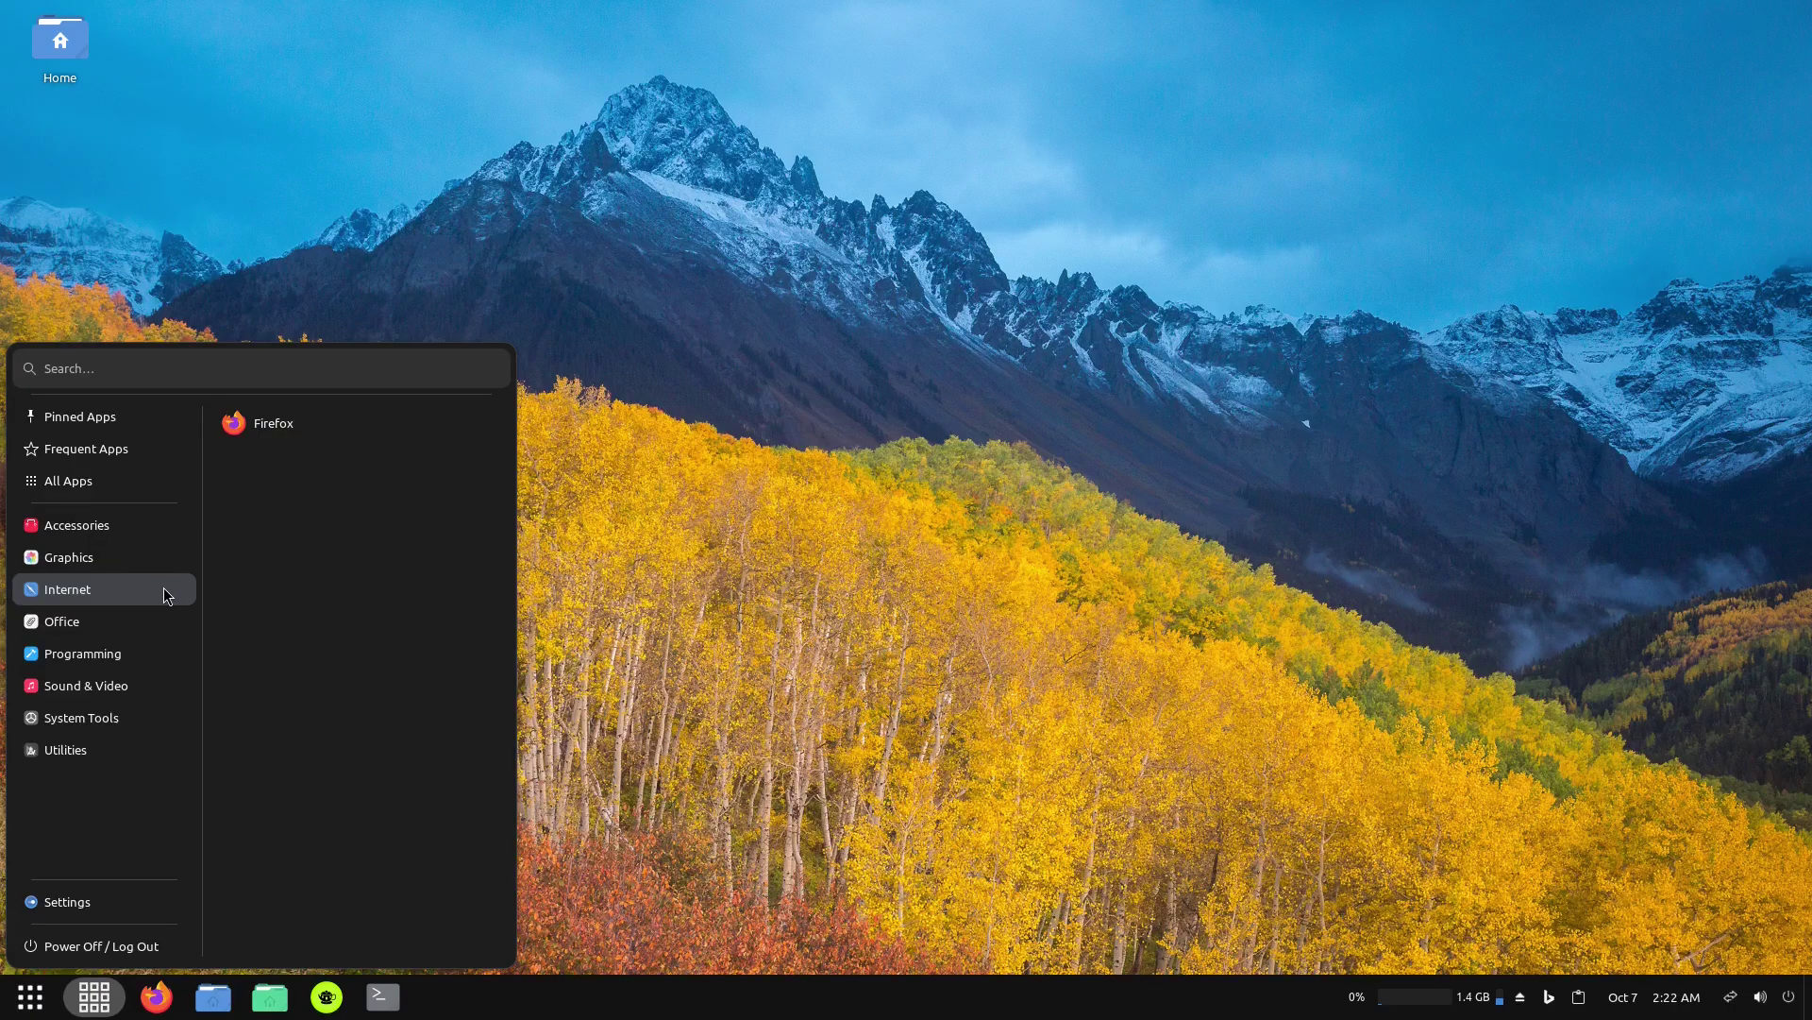
mouse_move(60, 688)
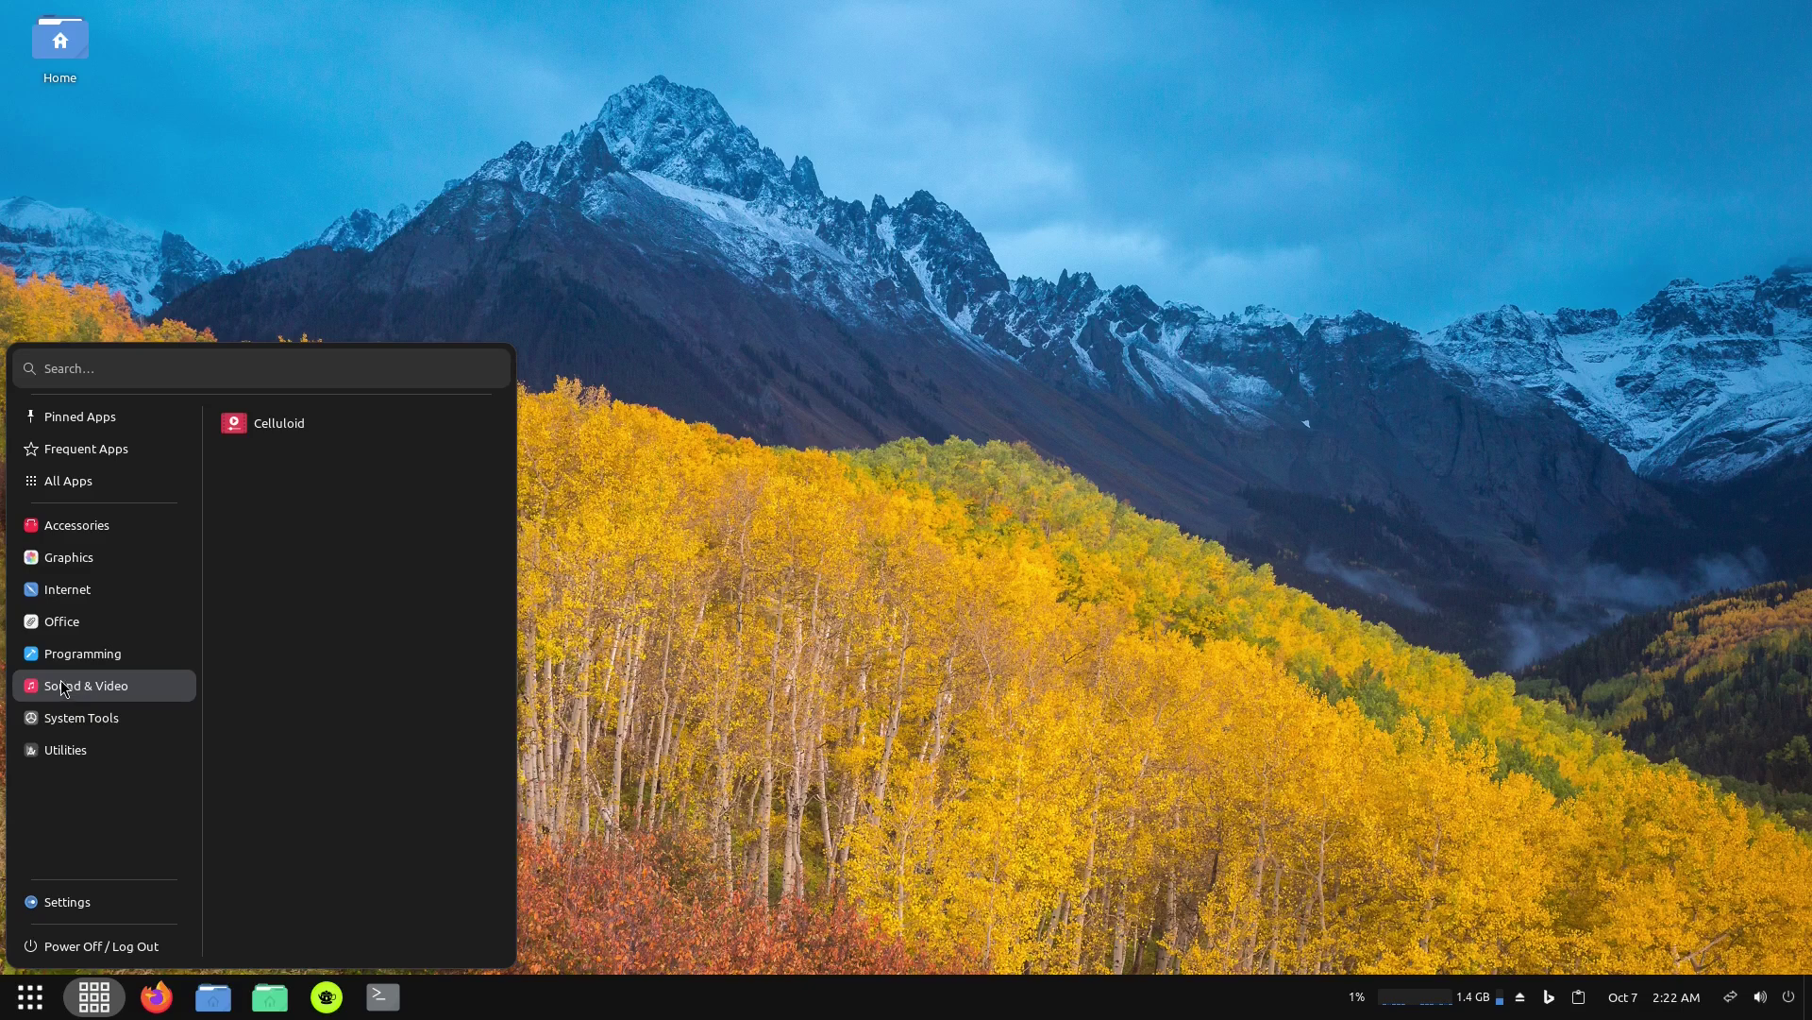
mouse_move(51, 557)
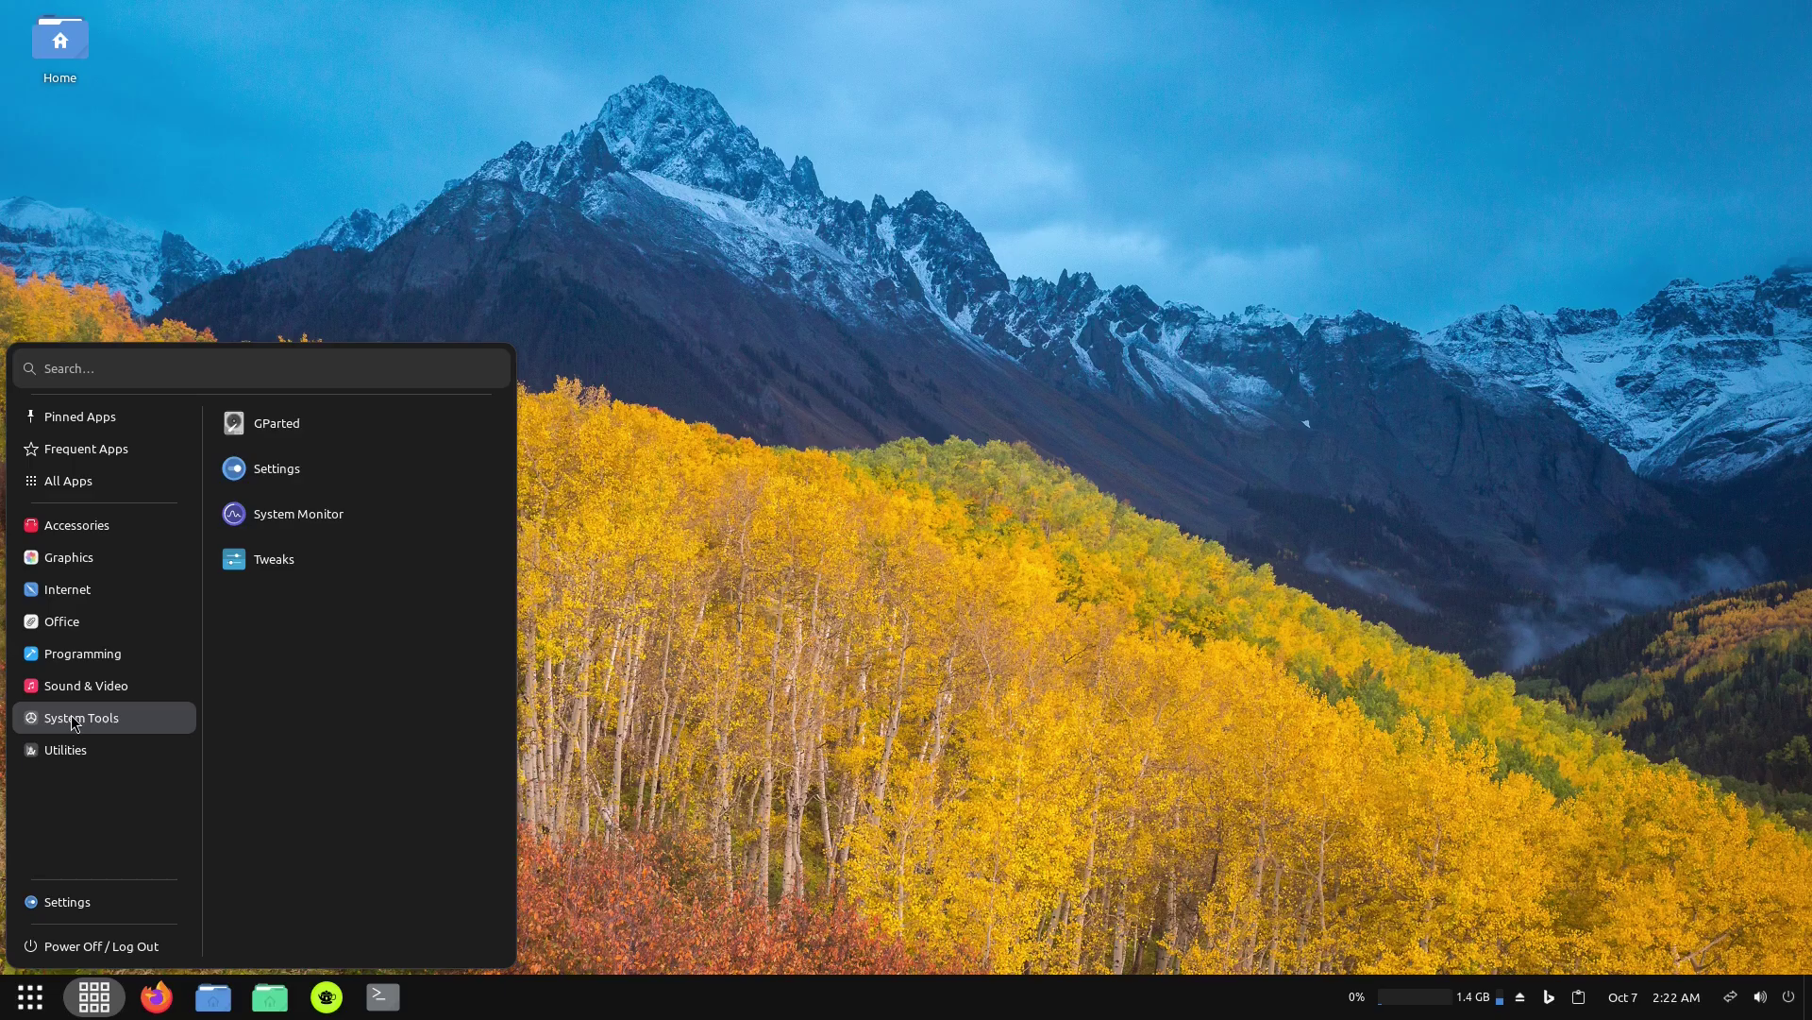
Open System Monitor to view its Resources tab, then close it.
left_click(277, 515)
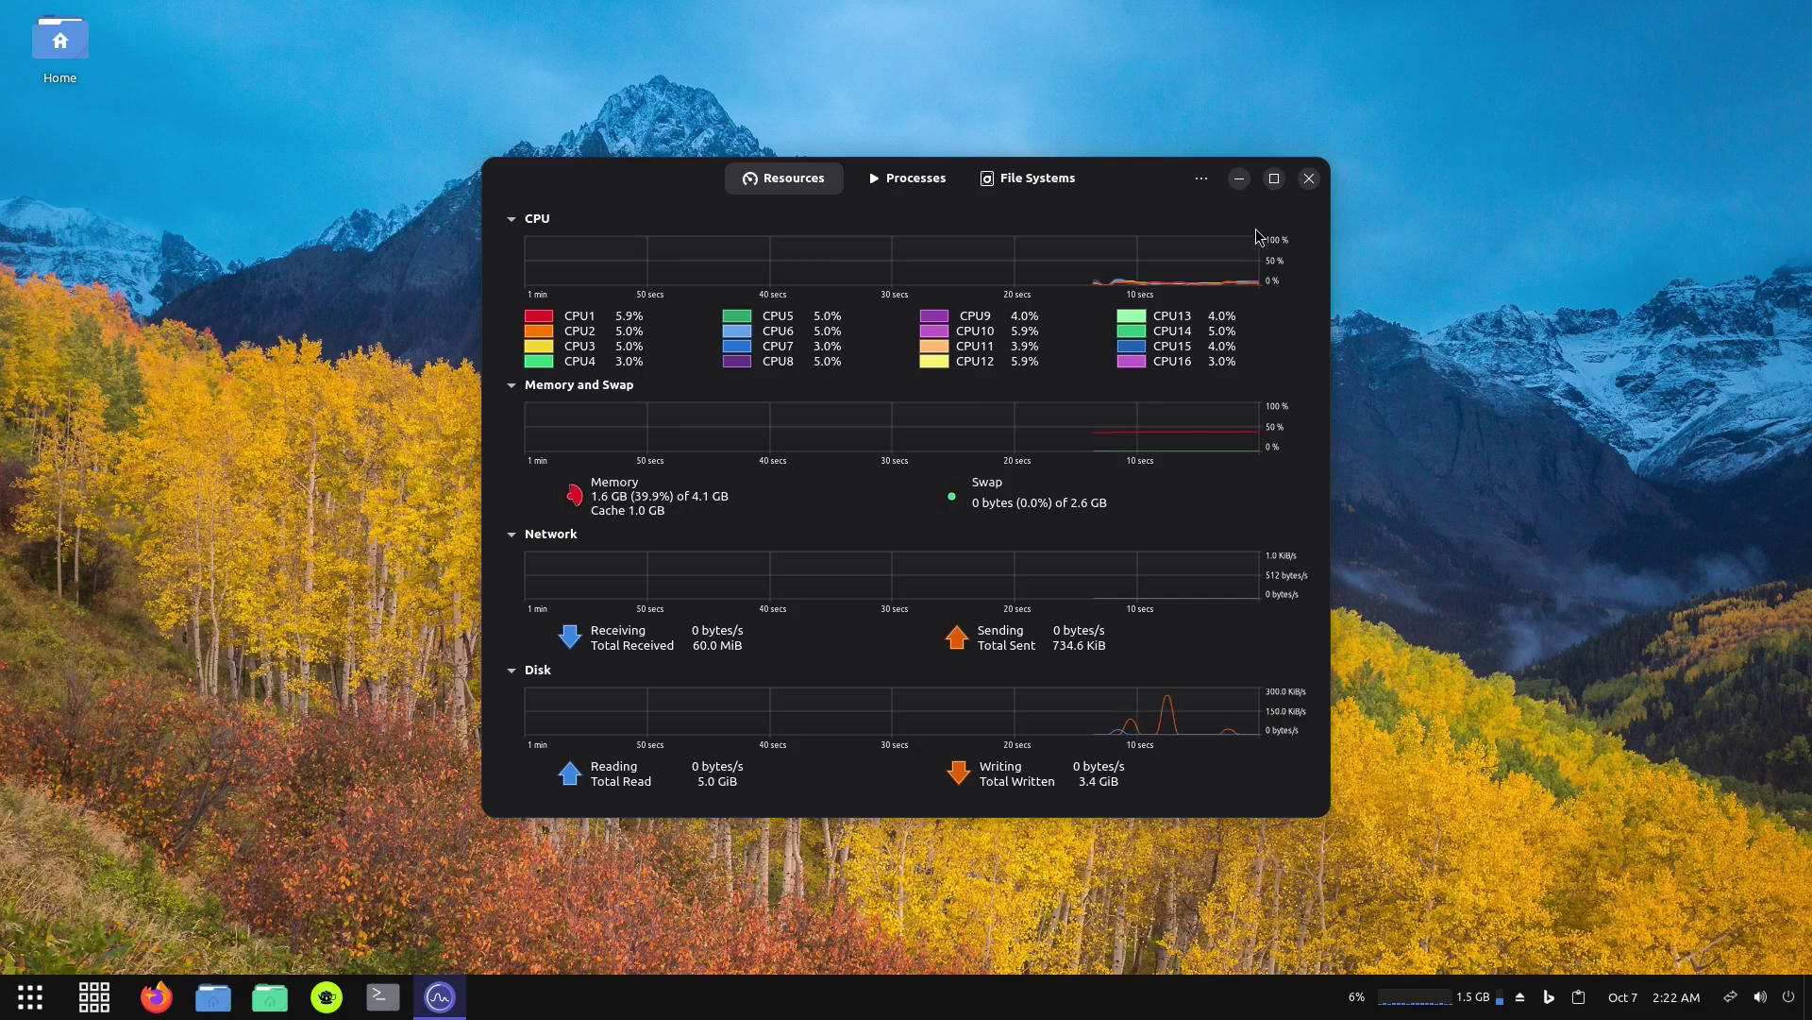
left_click(1309, 179)
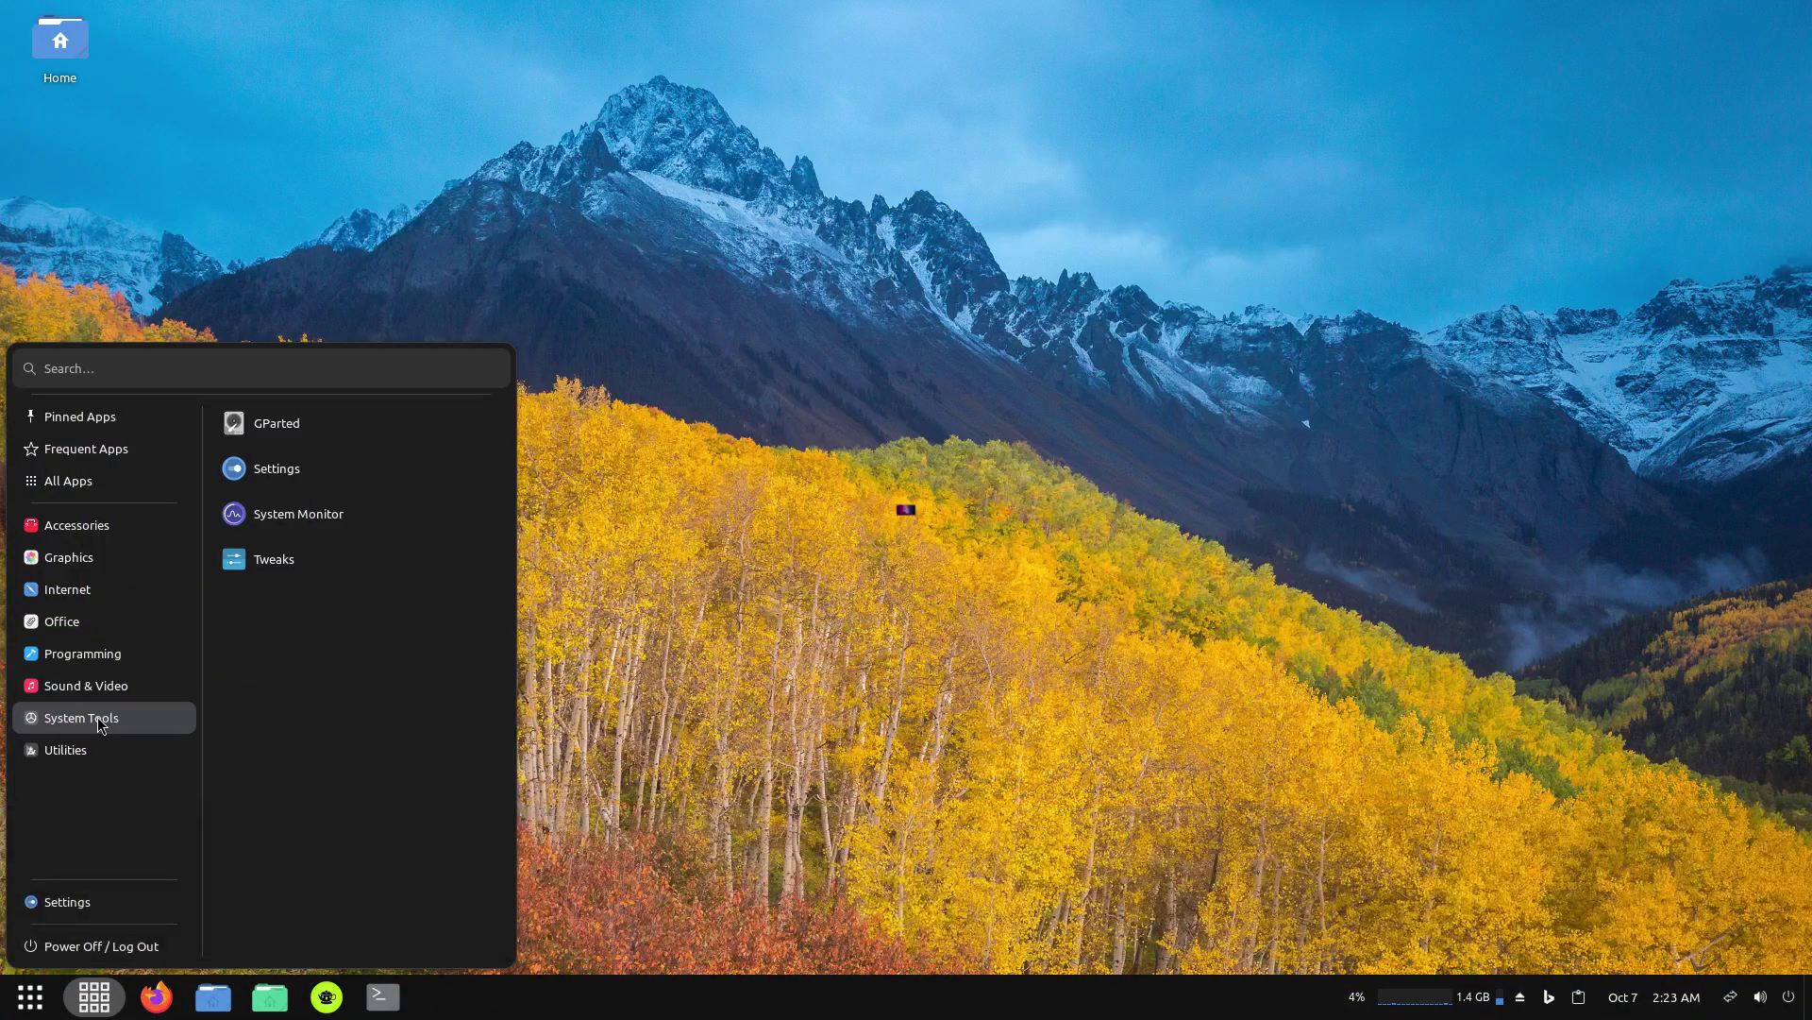
Open ZenLake Settings on its Flatpak package page.
left_click(88, 689)
mouse_move(70, 749)
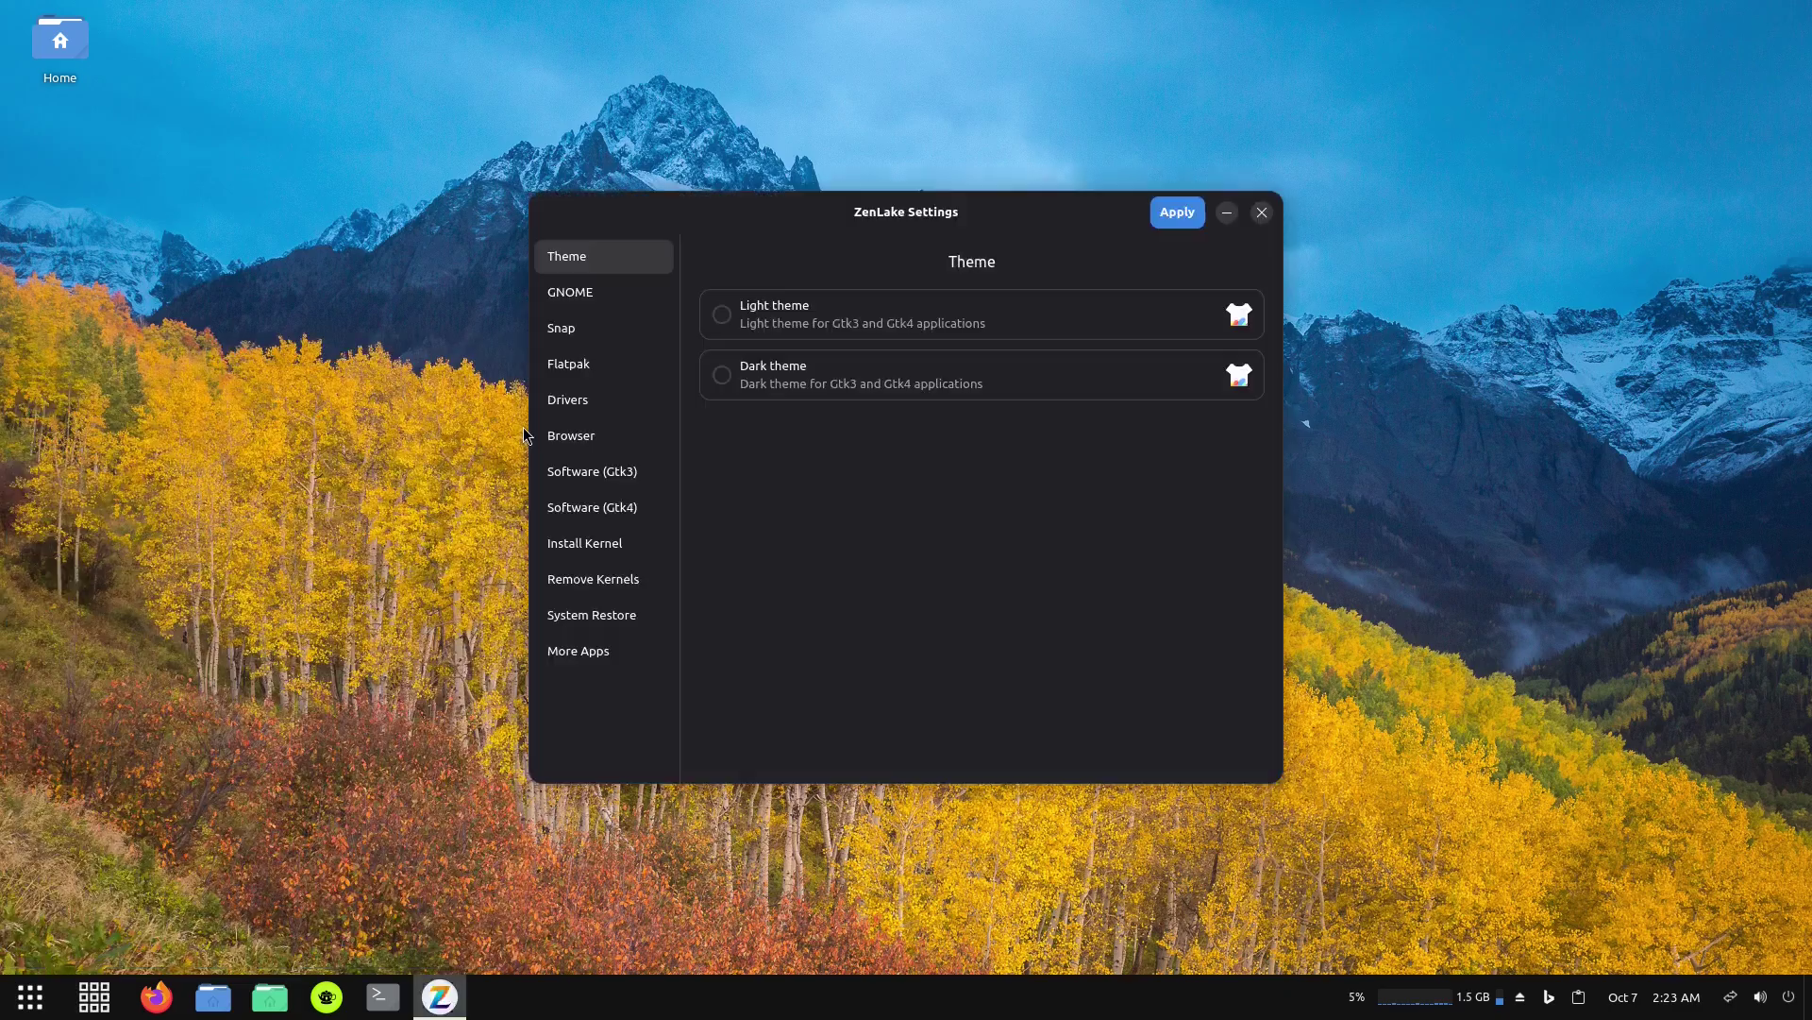
left_click(572, 365)
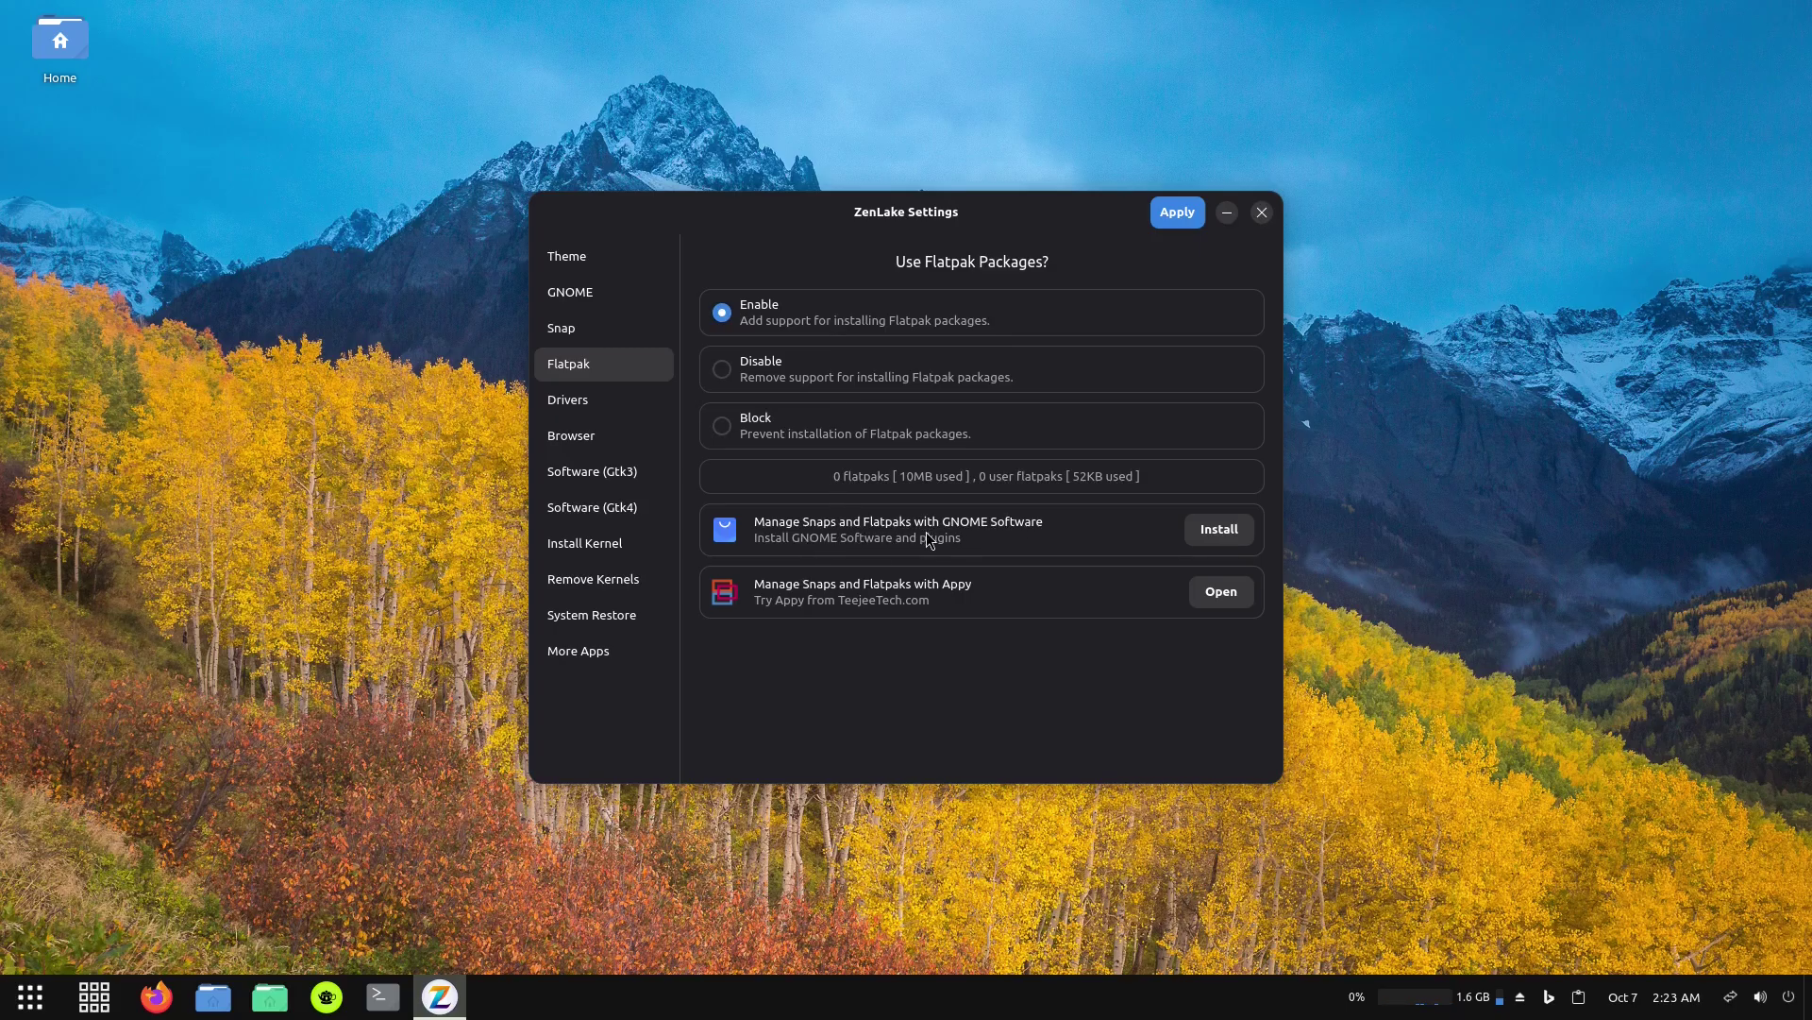
Install GNOME Software and its plugins with the account password, then apply Flatpak support.
left_click(1219, 530)
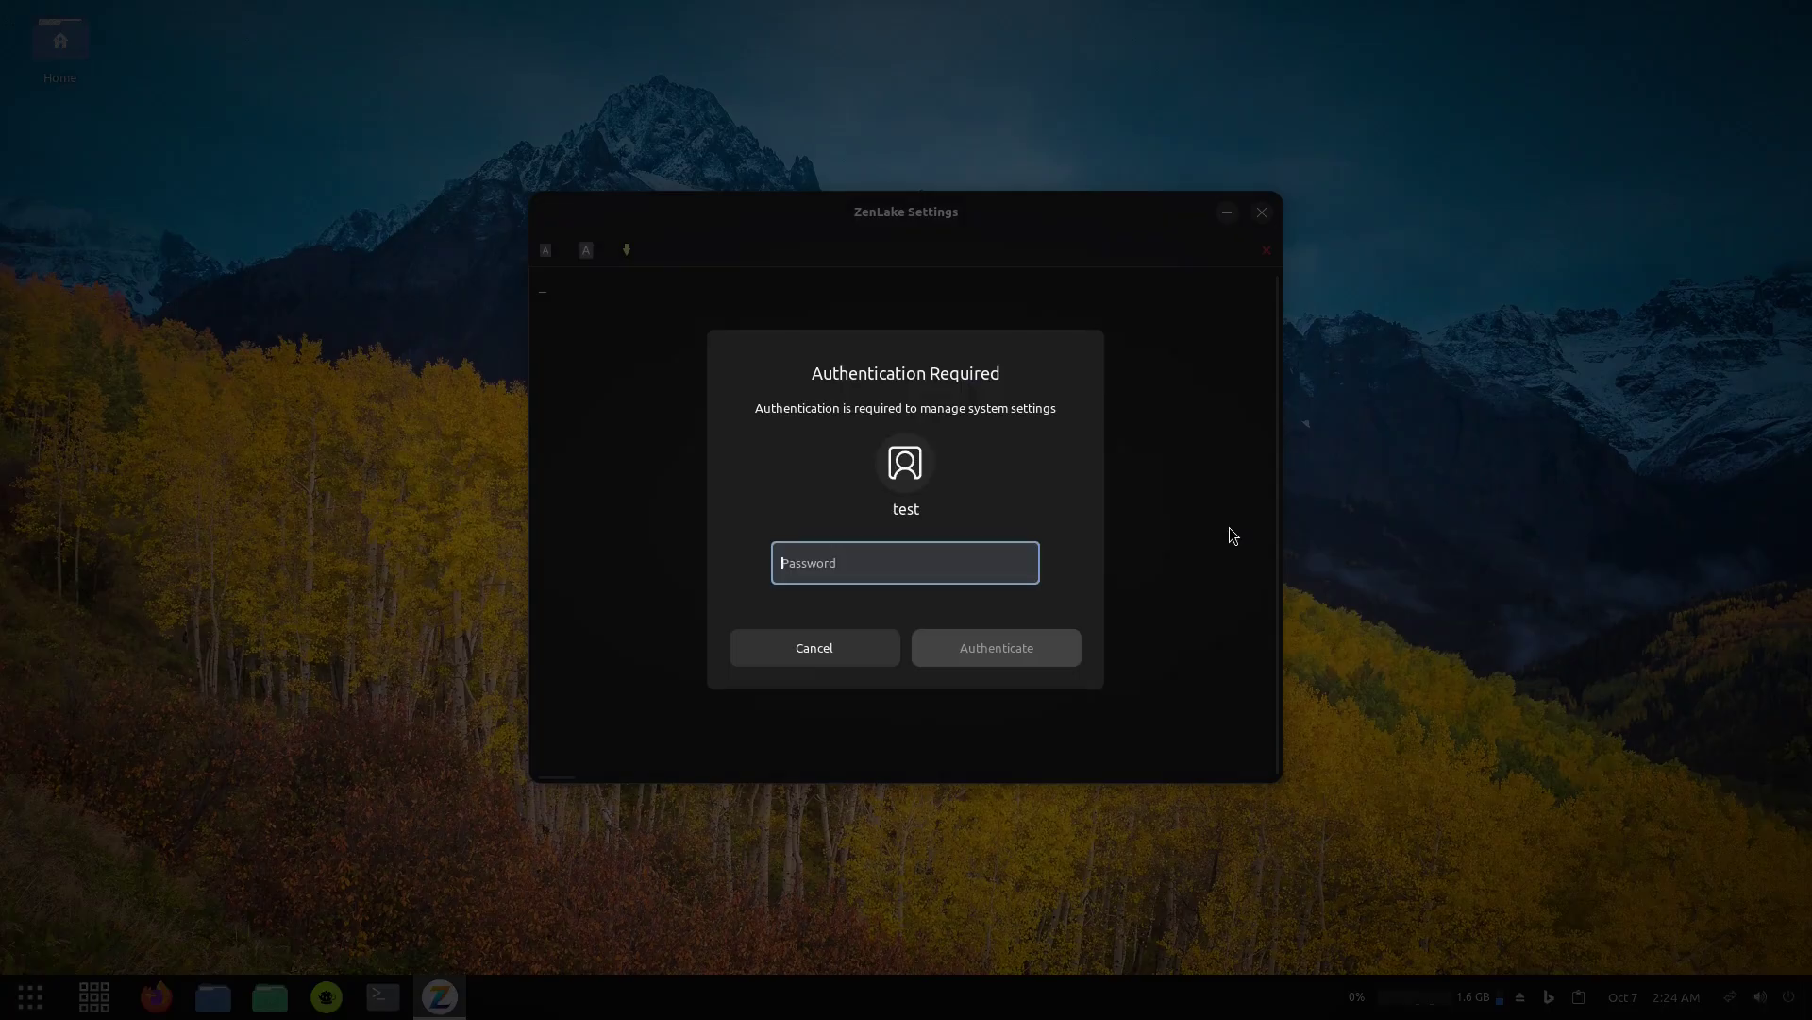
type("te")
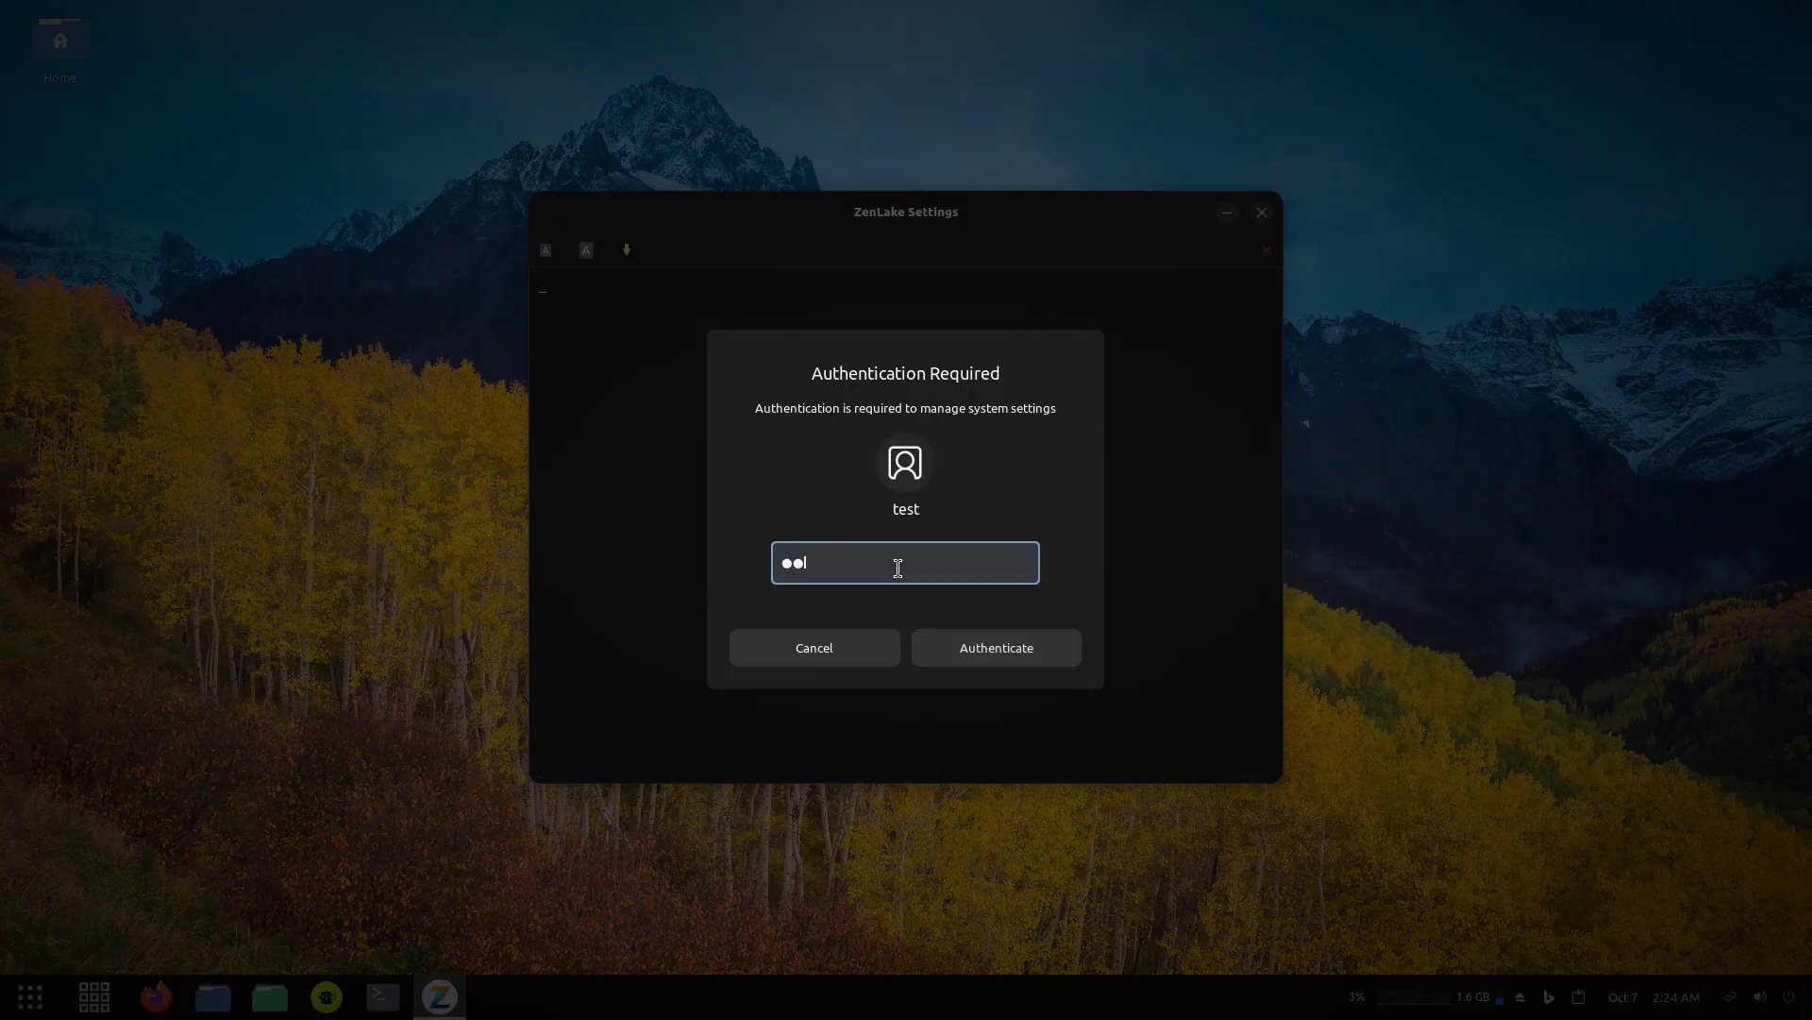
type("st")
key("Return")
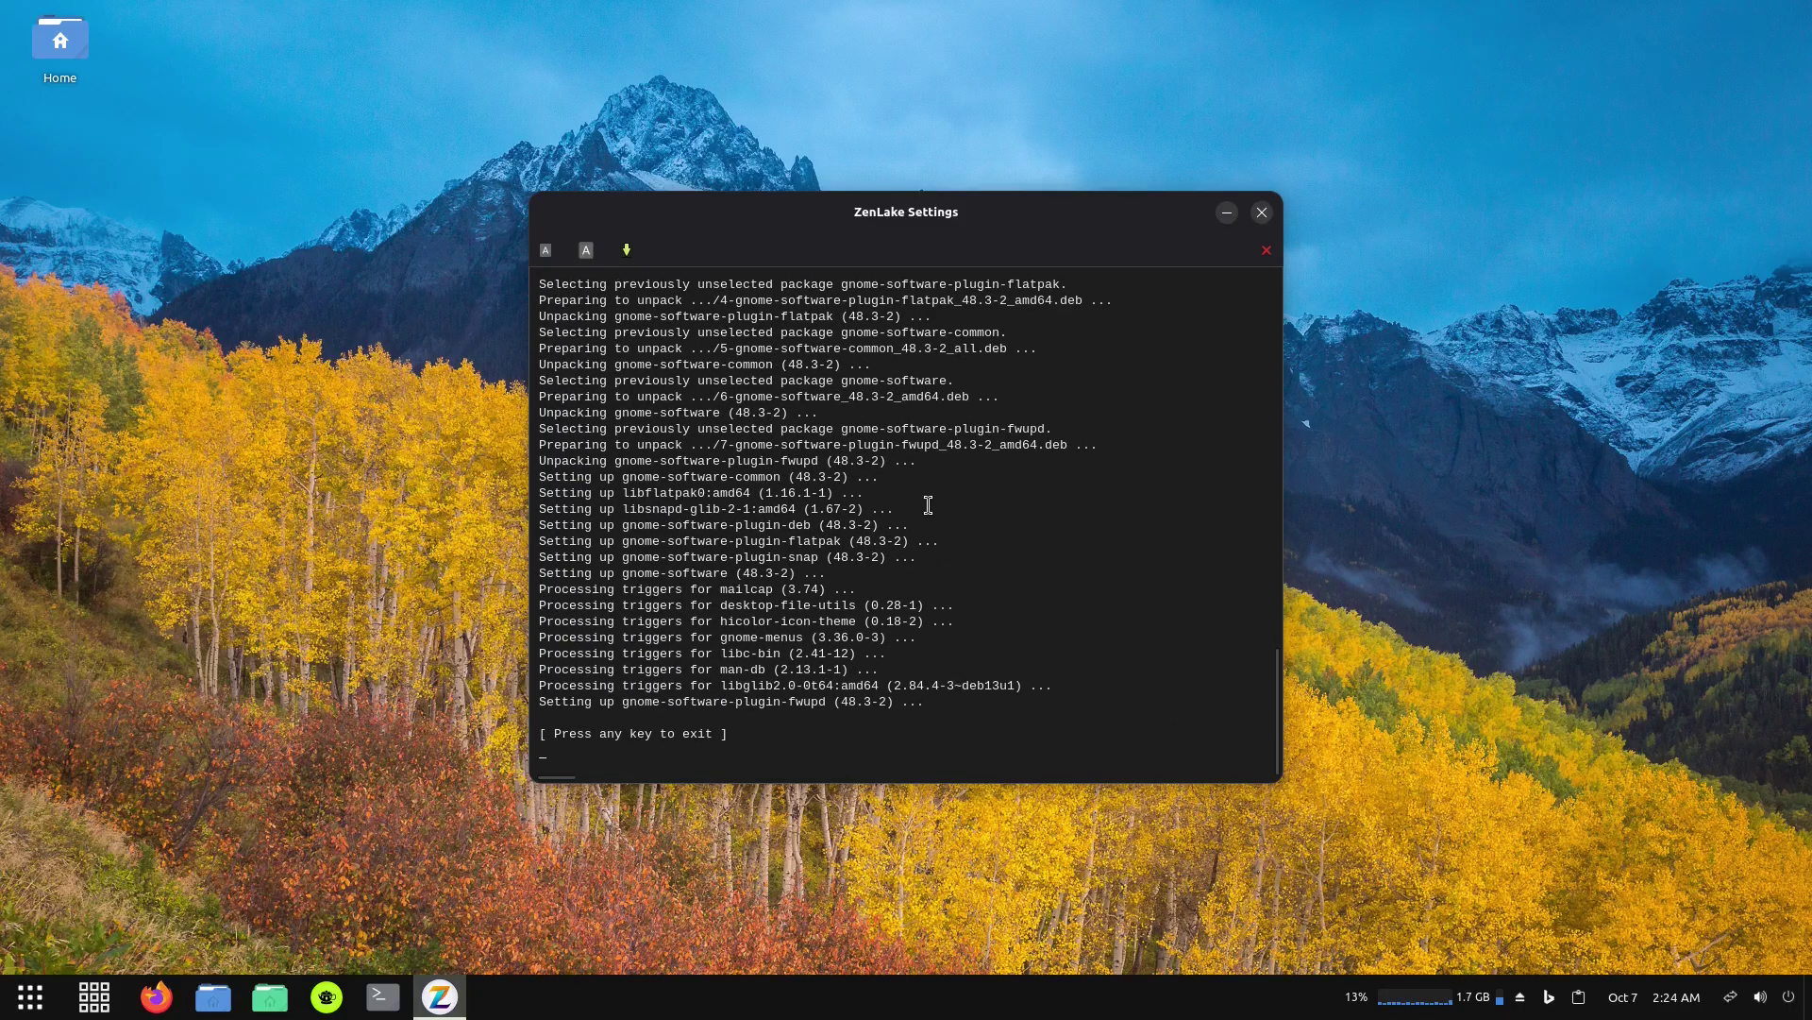
key("Return")
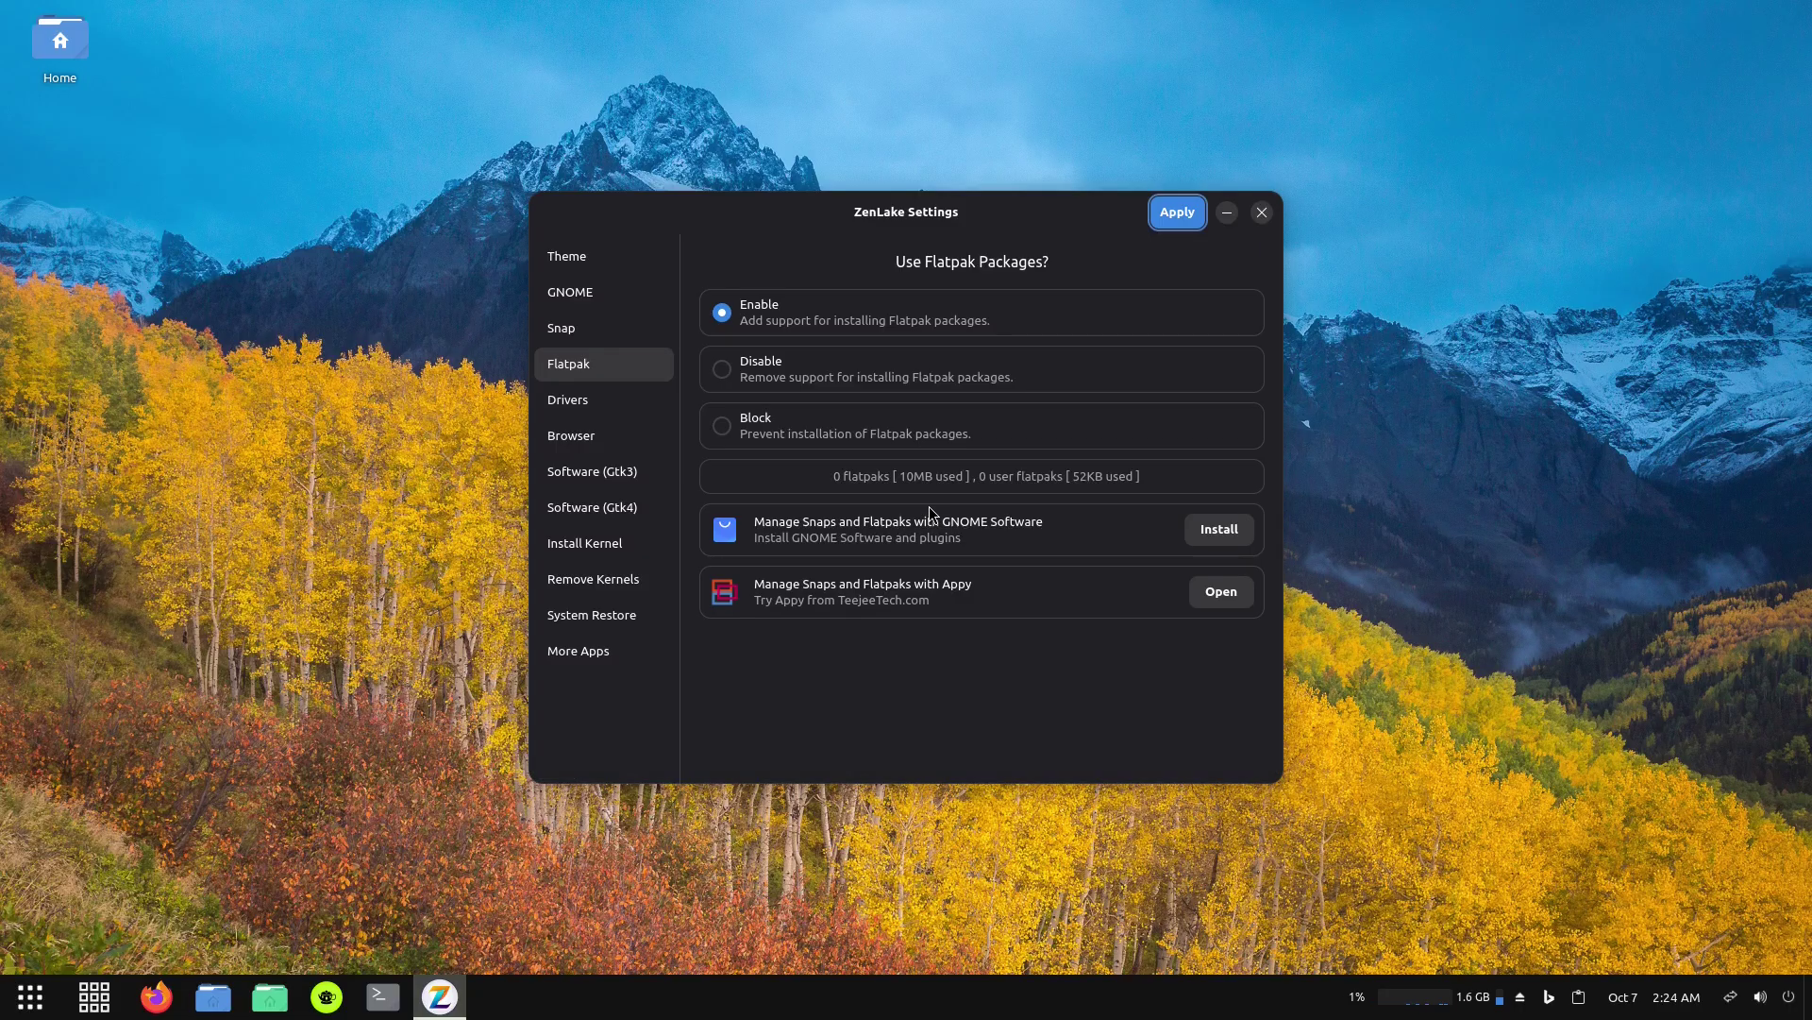
left_click(1182, 214)
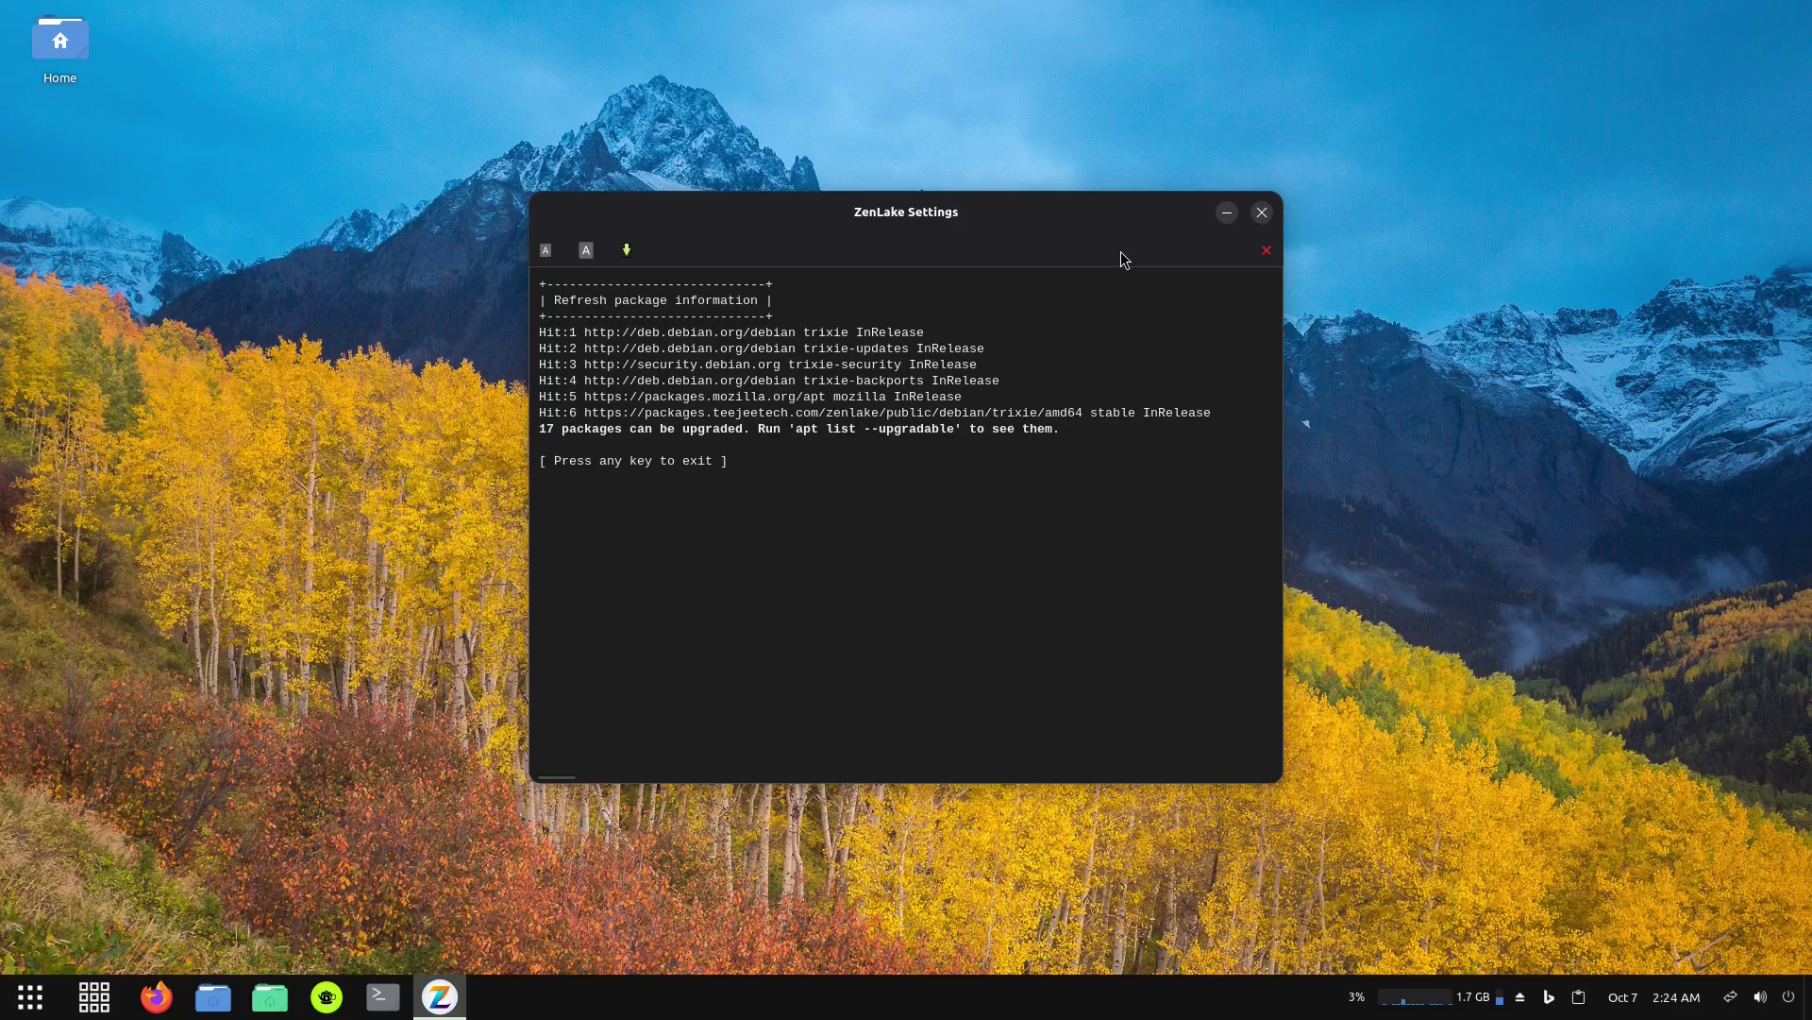
key("Return")
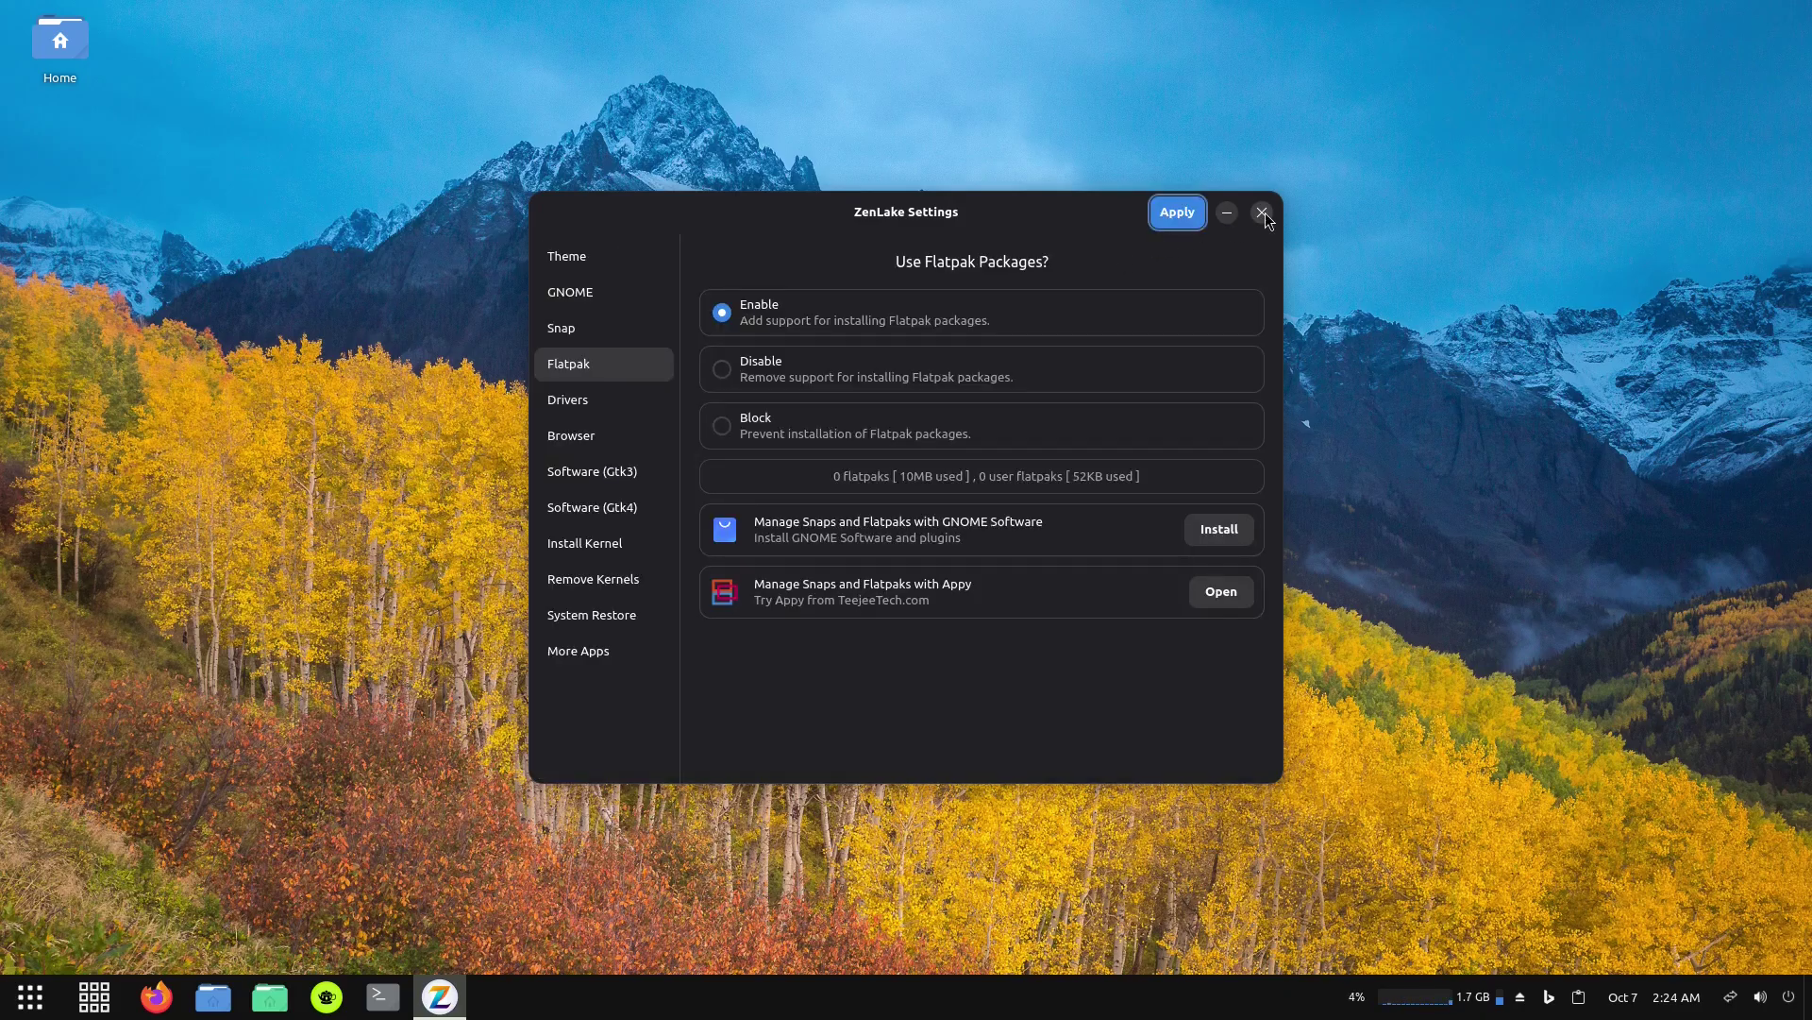
Close ZenLake Settings and browse the System Tools and Utilities menu categories.
left_click(1262, 212)
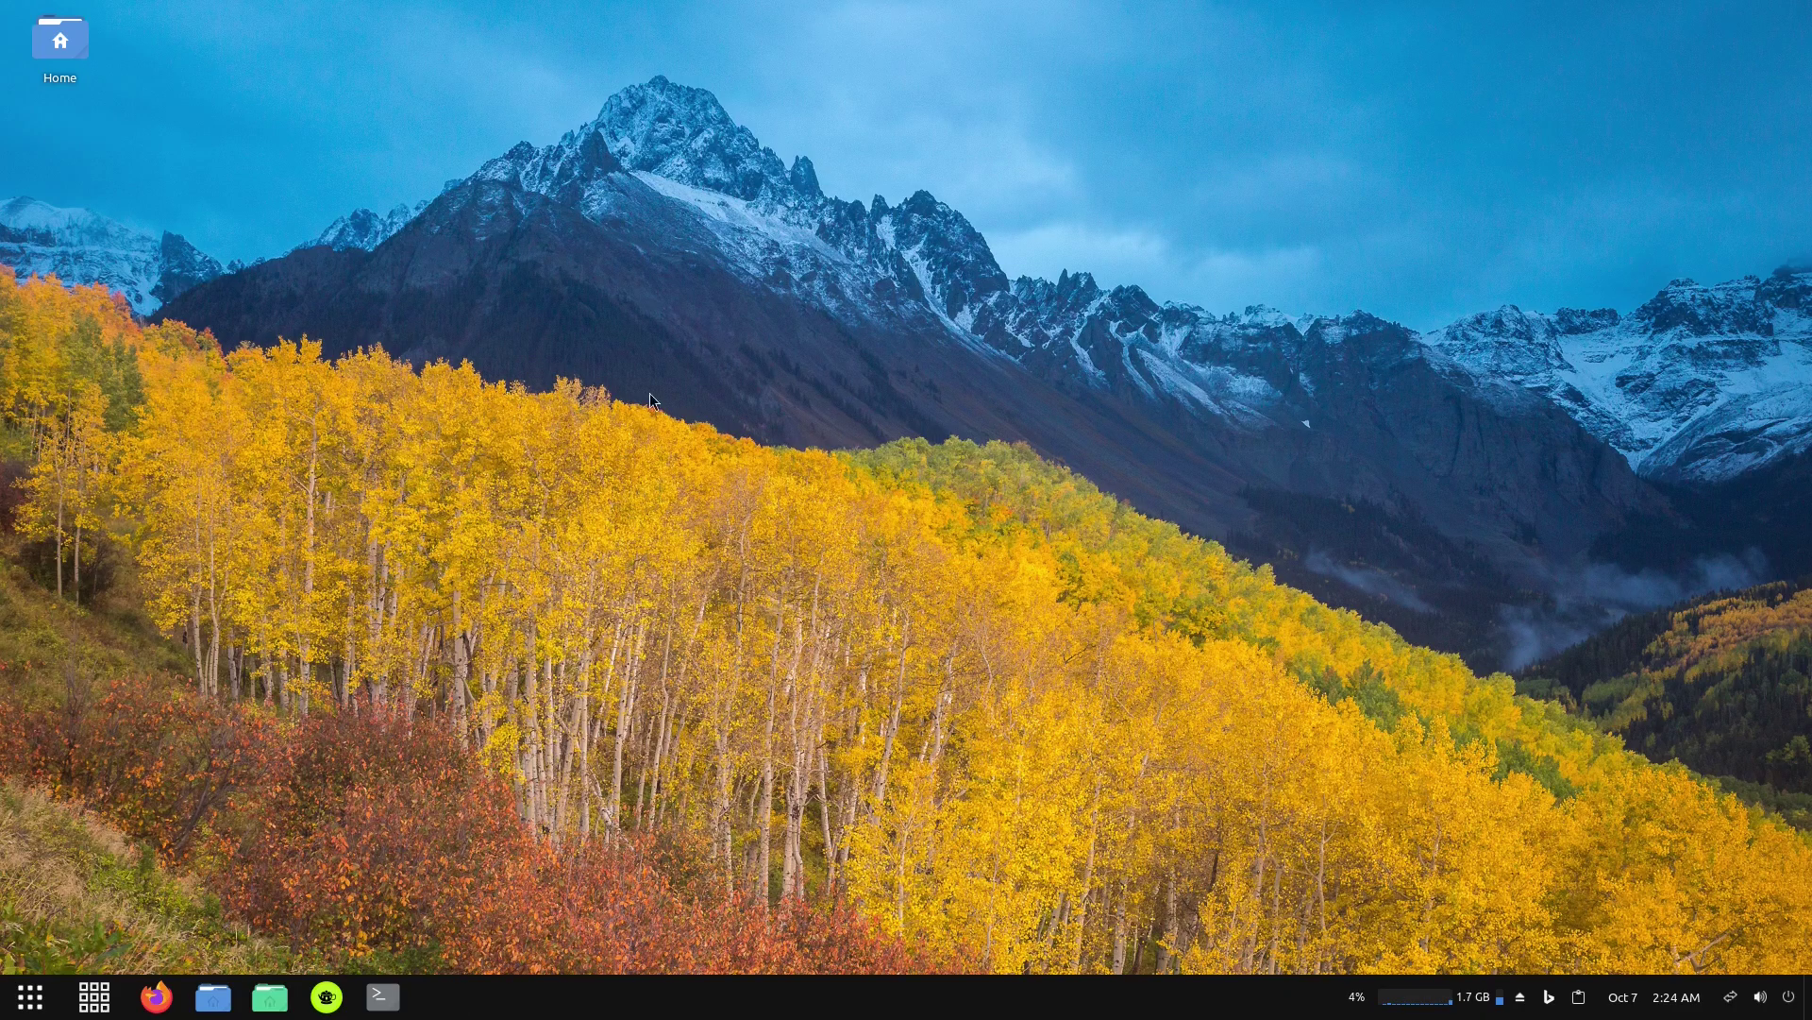
left_click(93, 996)
left_click(82, 716)
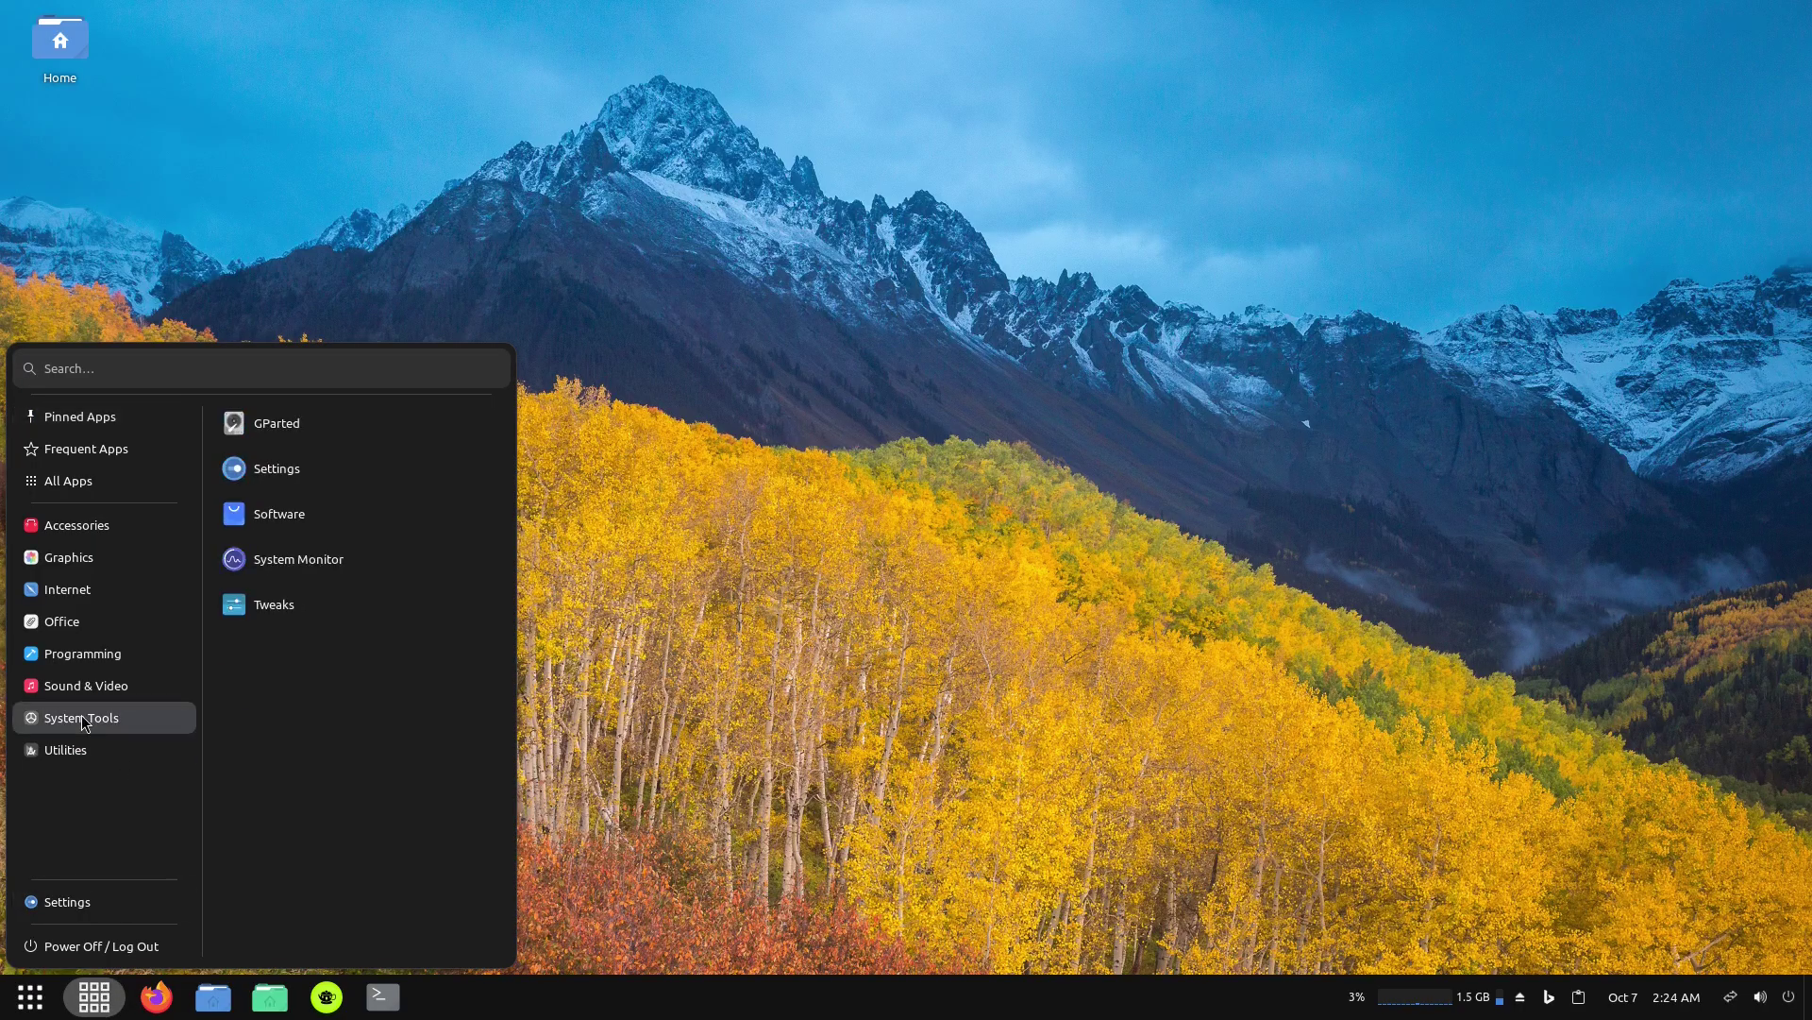
left_click(76, 751)
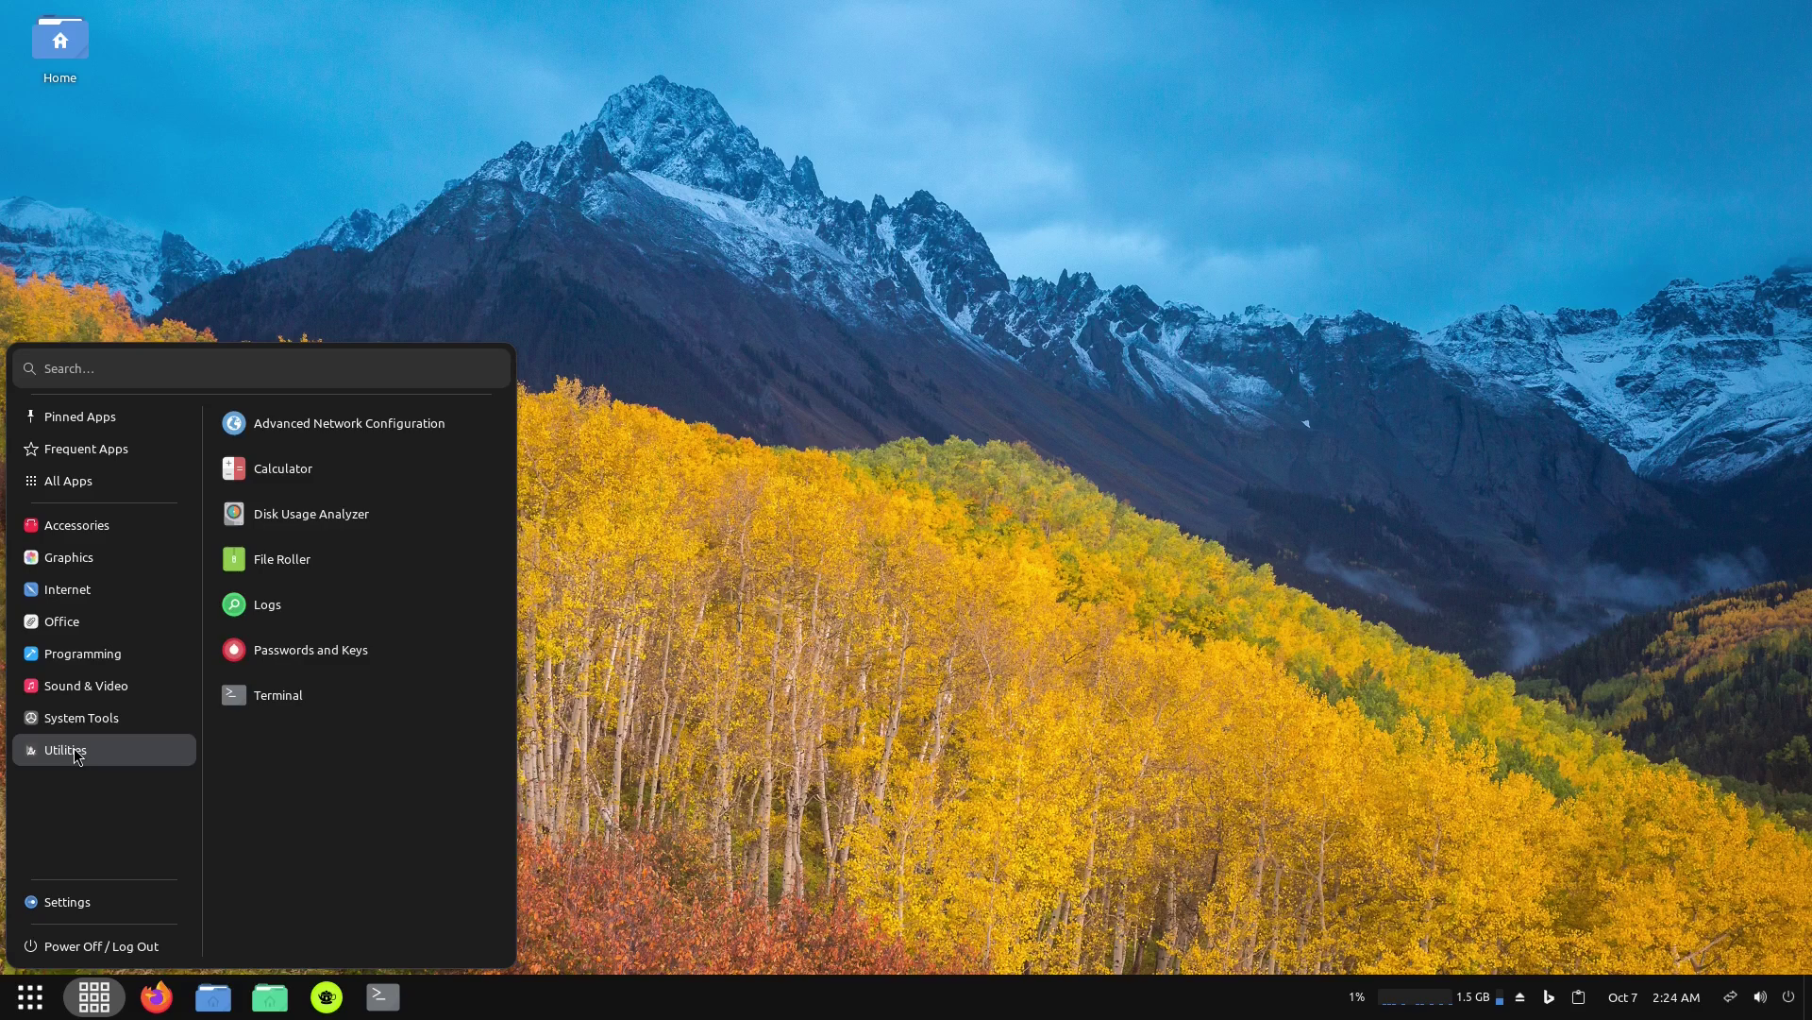
Launch GNOME Software from the All Apps list.
mouse_move(85, 514)
left_click(78, 418)
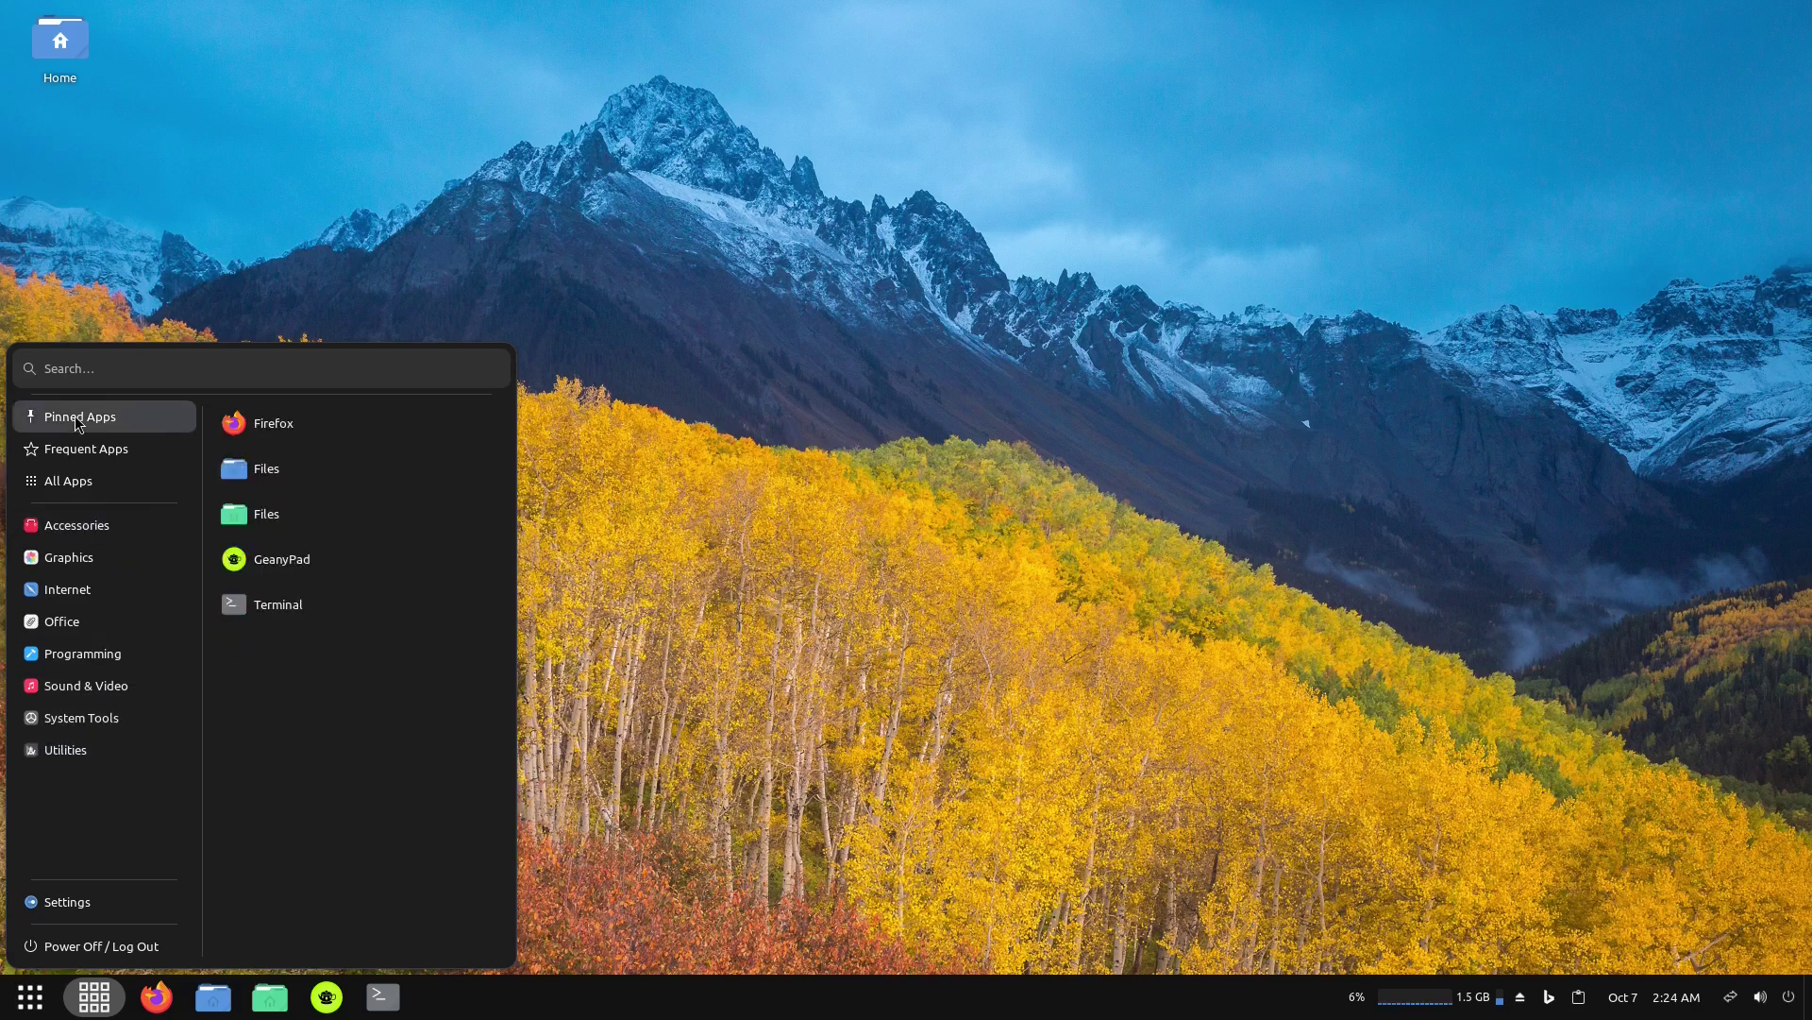
left_click(71, 483)
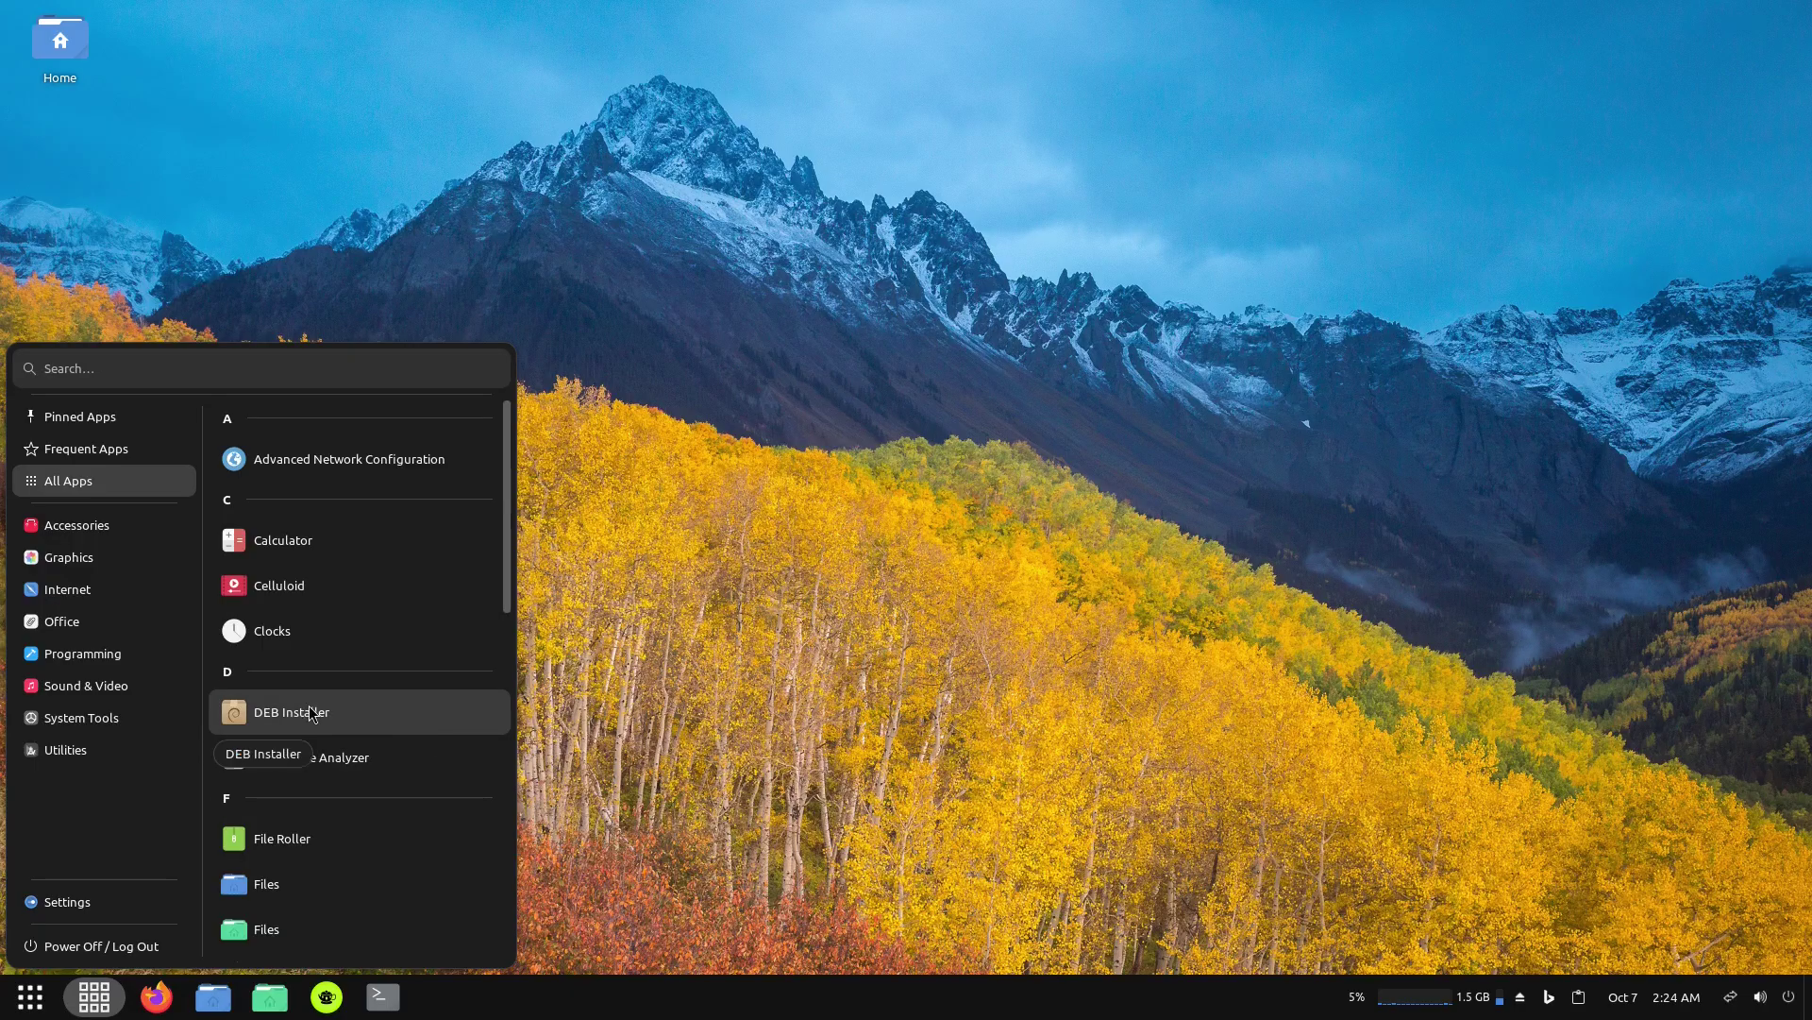
scroll(394, 723, "down", 2)
scroll(400, 736, "down", 5)
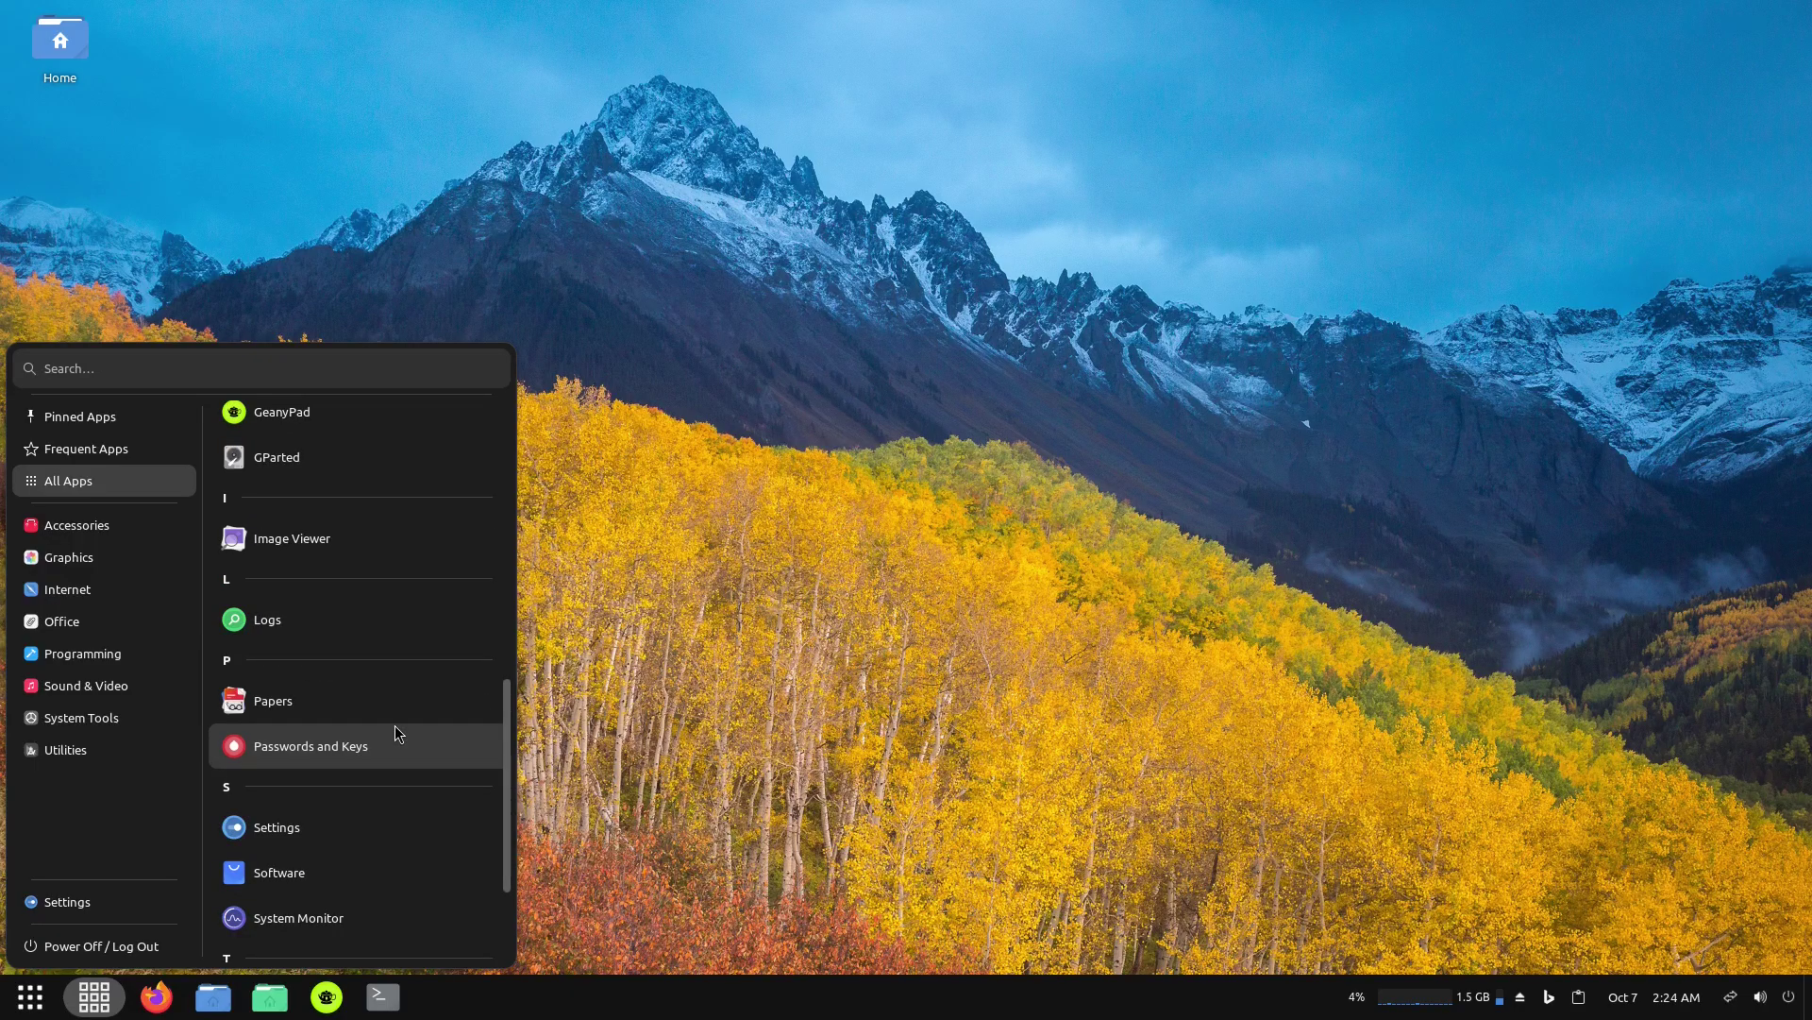
scroll(395, 725, "down", 1)
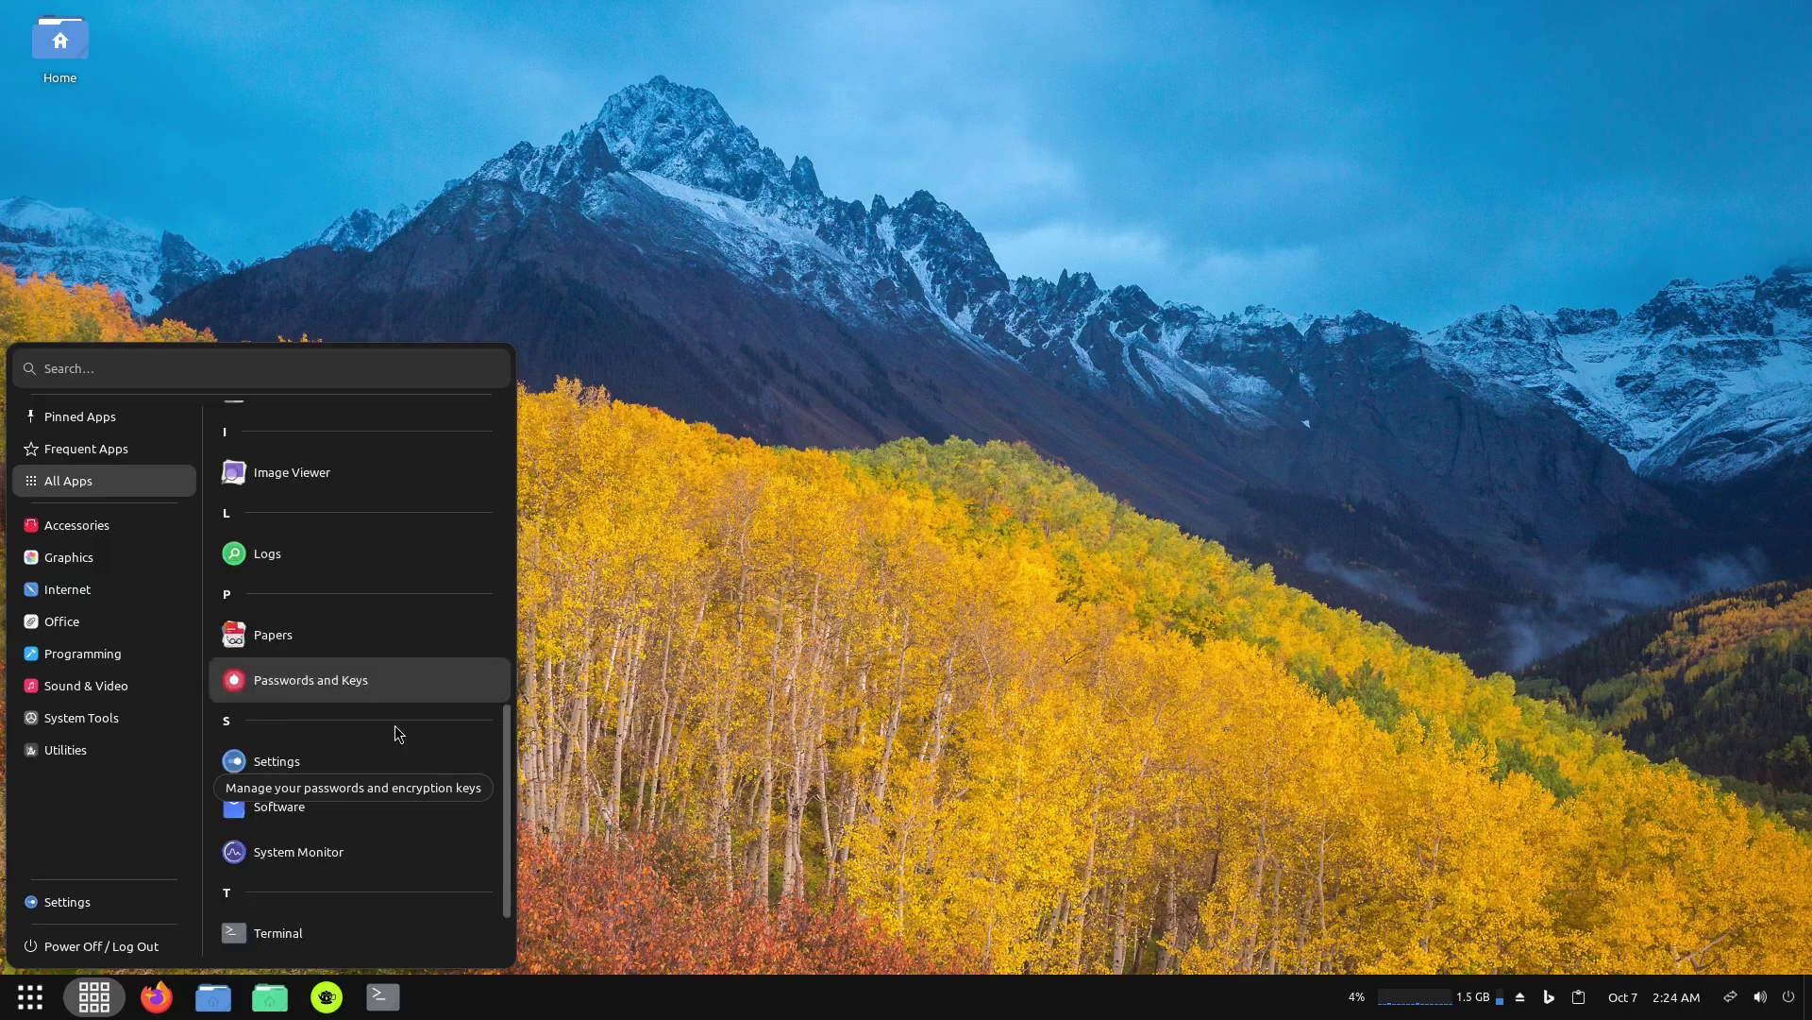
left_click(278, 809)
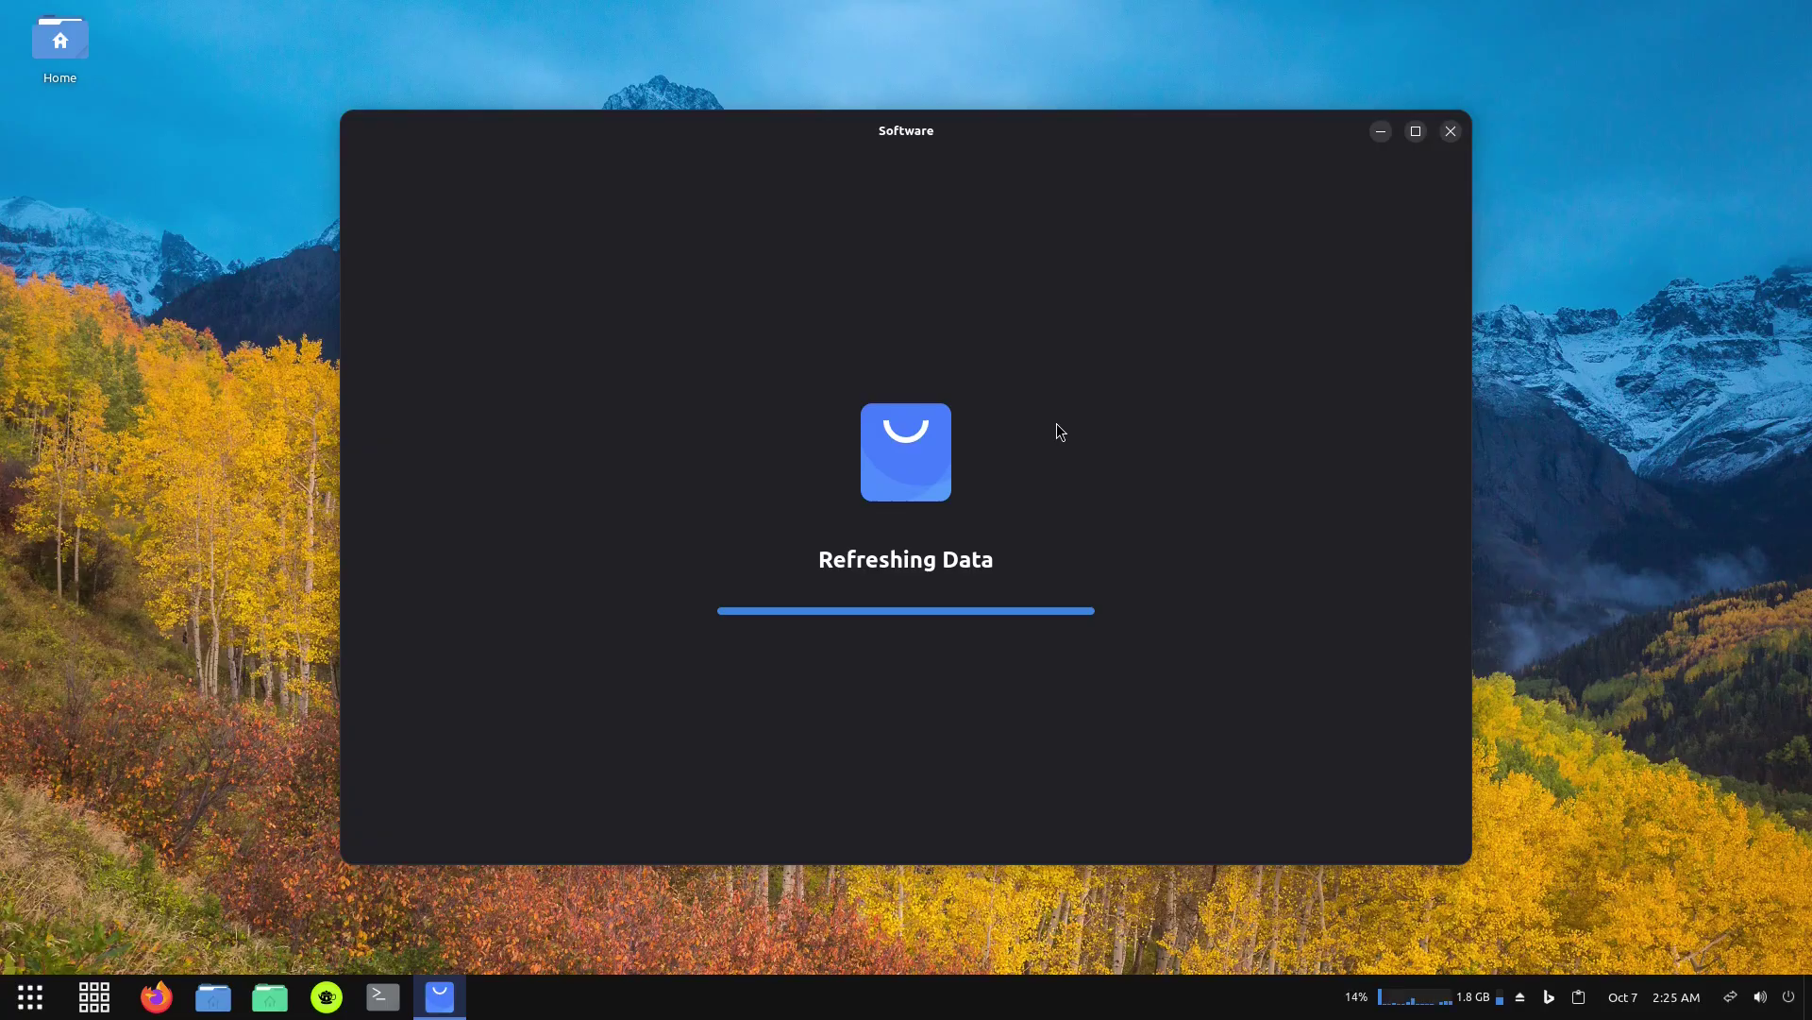
left_click(1415, 131)
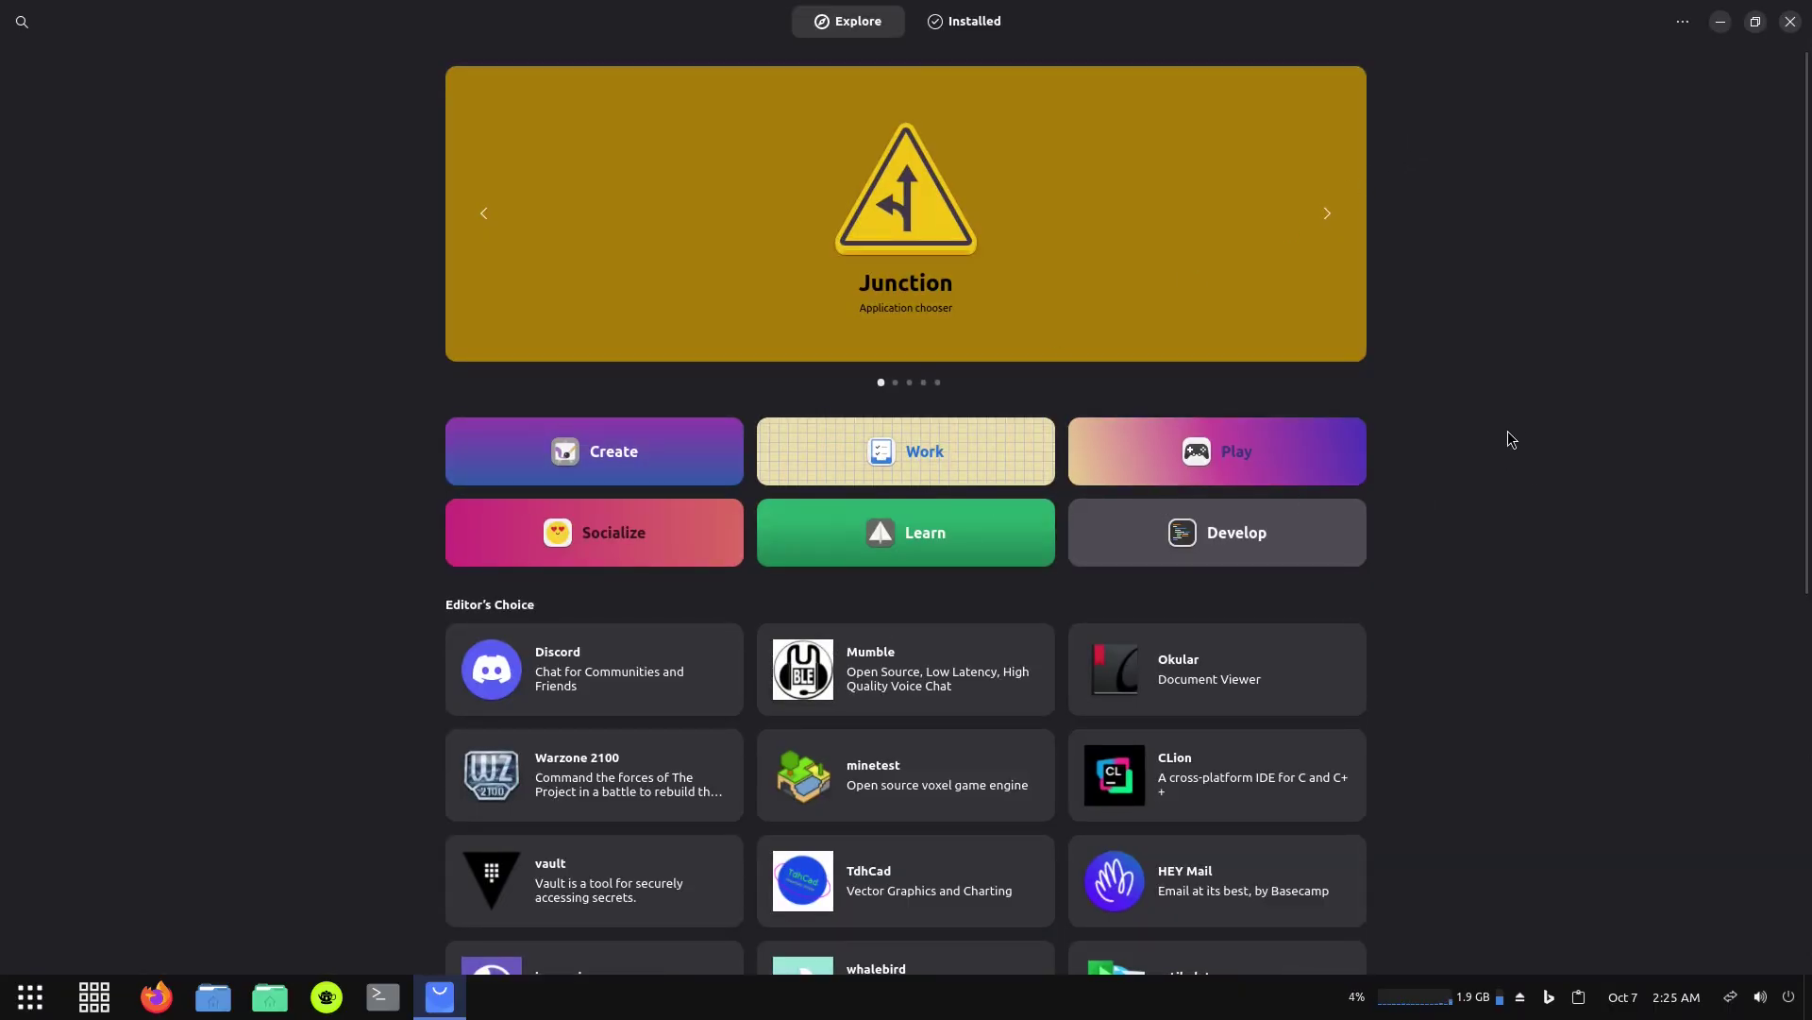
scroll(1487, 528, "down", 5)
scroll(1484, 570, "up", 5)
left_click(870, 459)
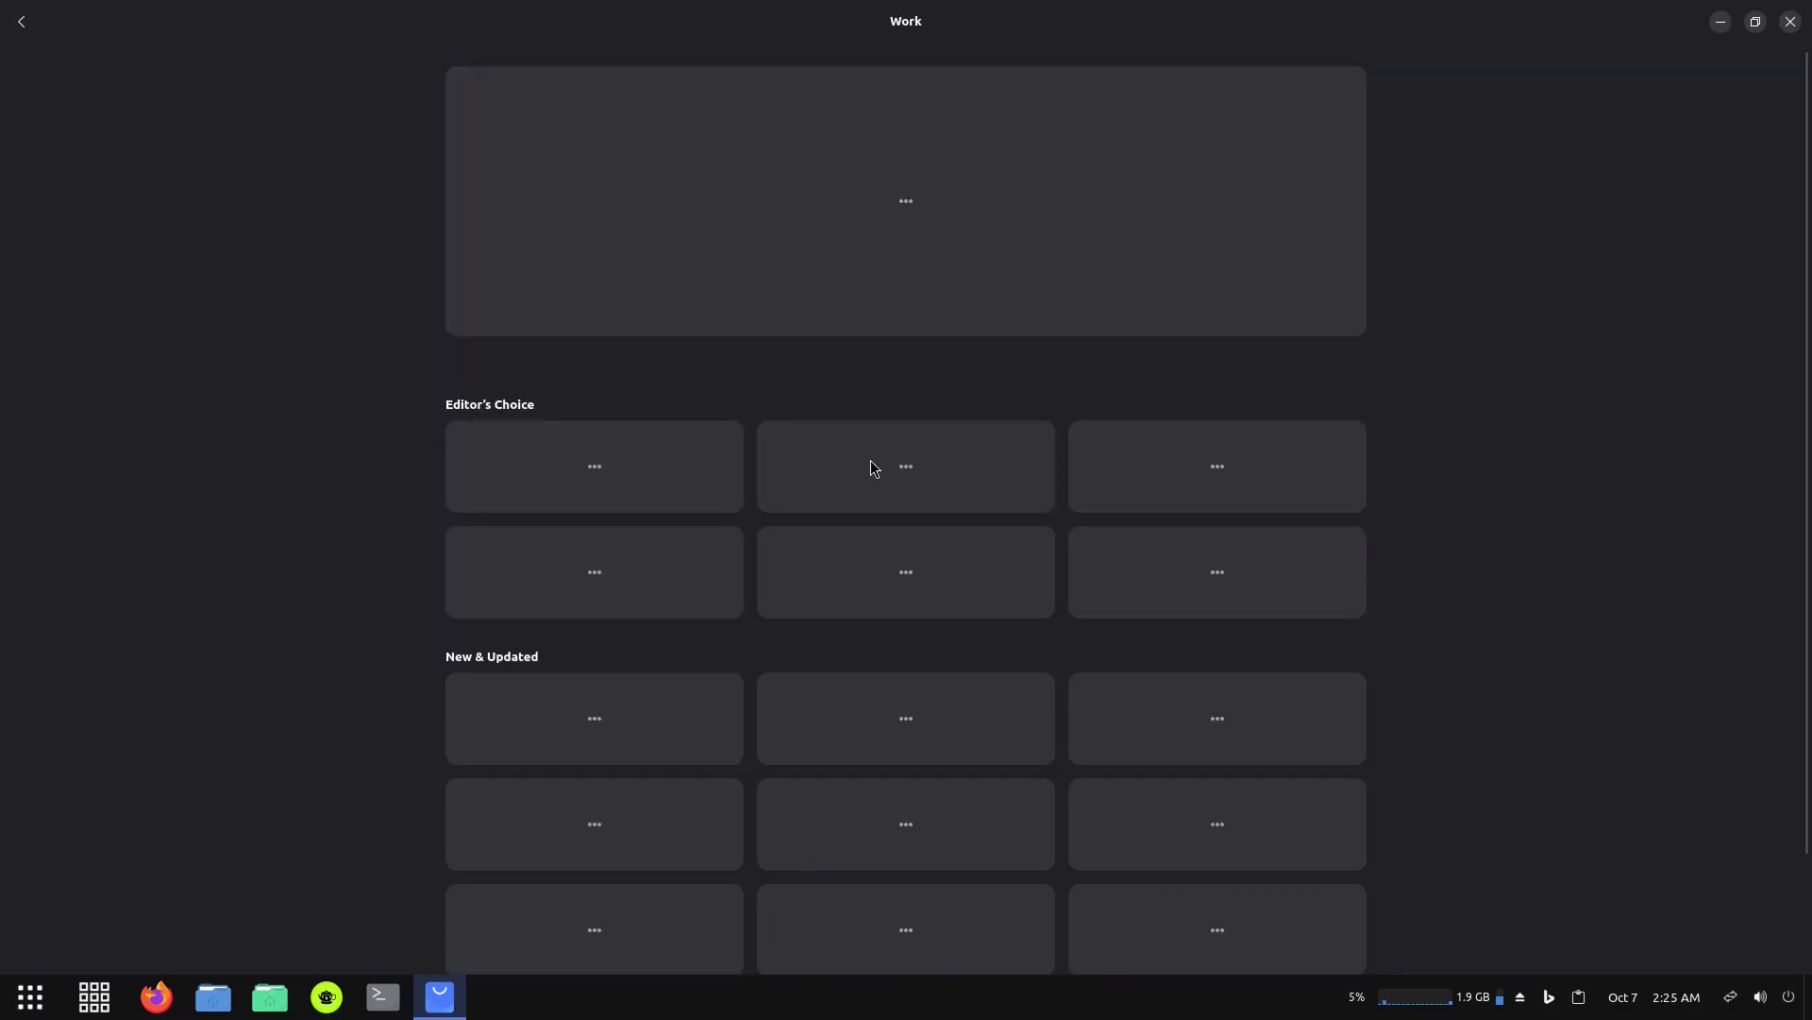
scroll(1486, 273, "down", 6)
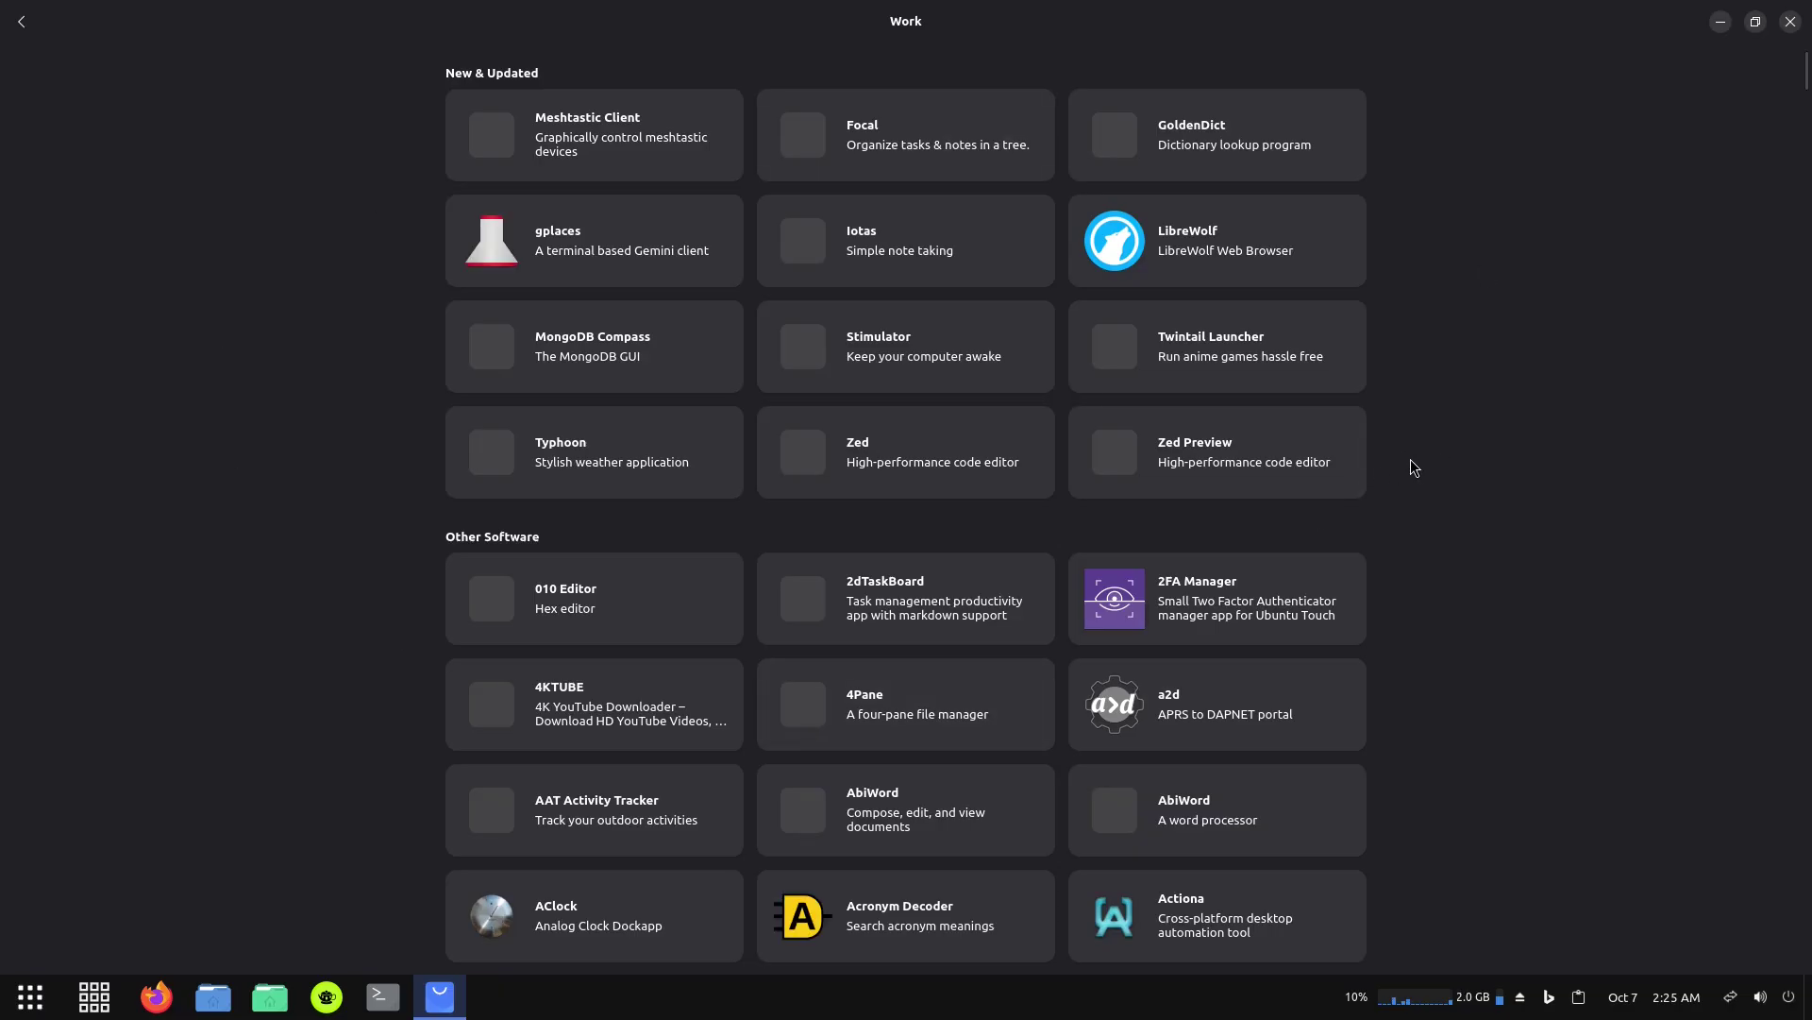
scroll(1427, 491, "down", 5)
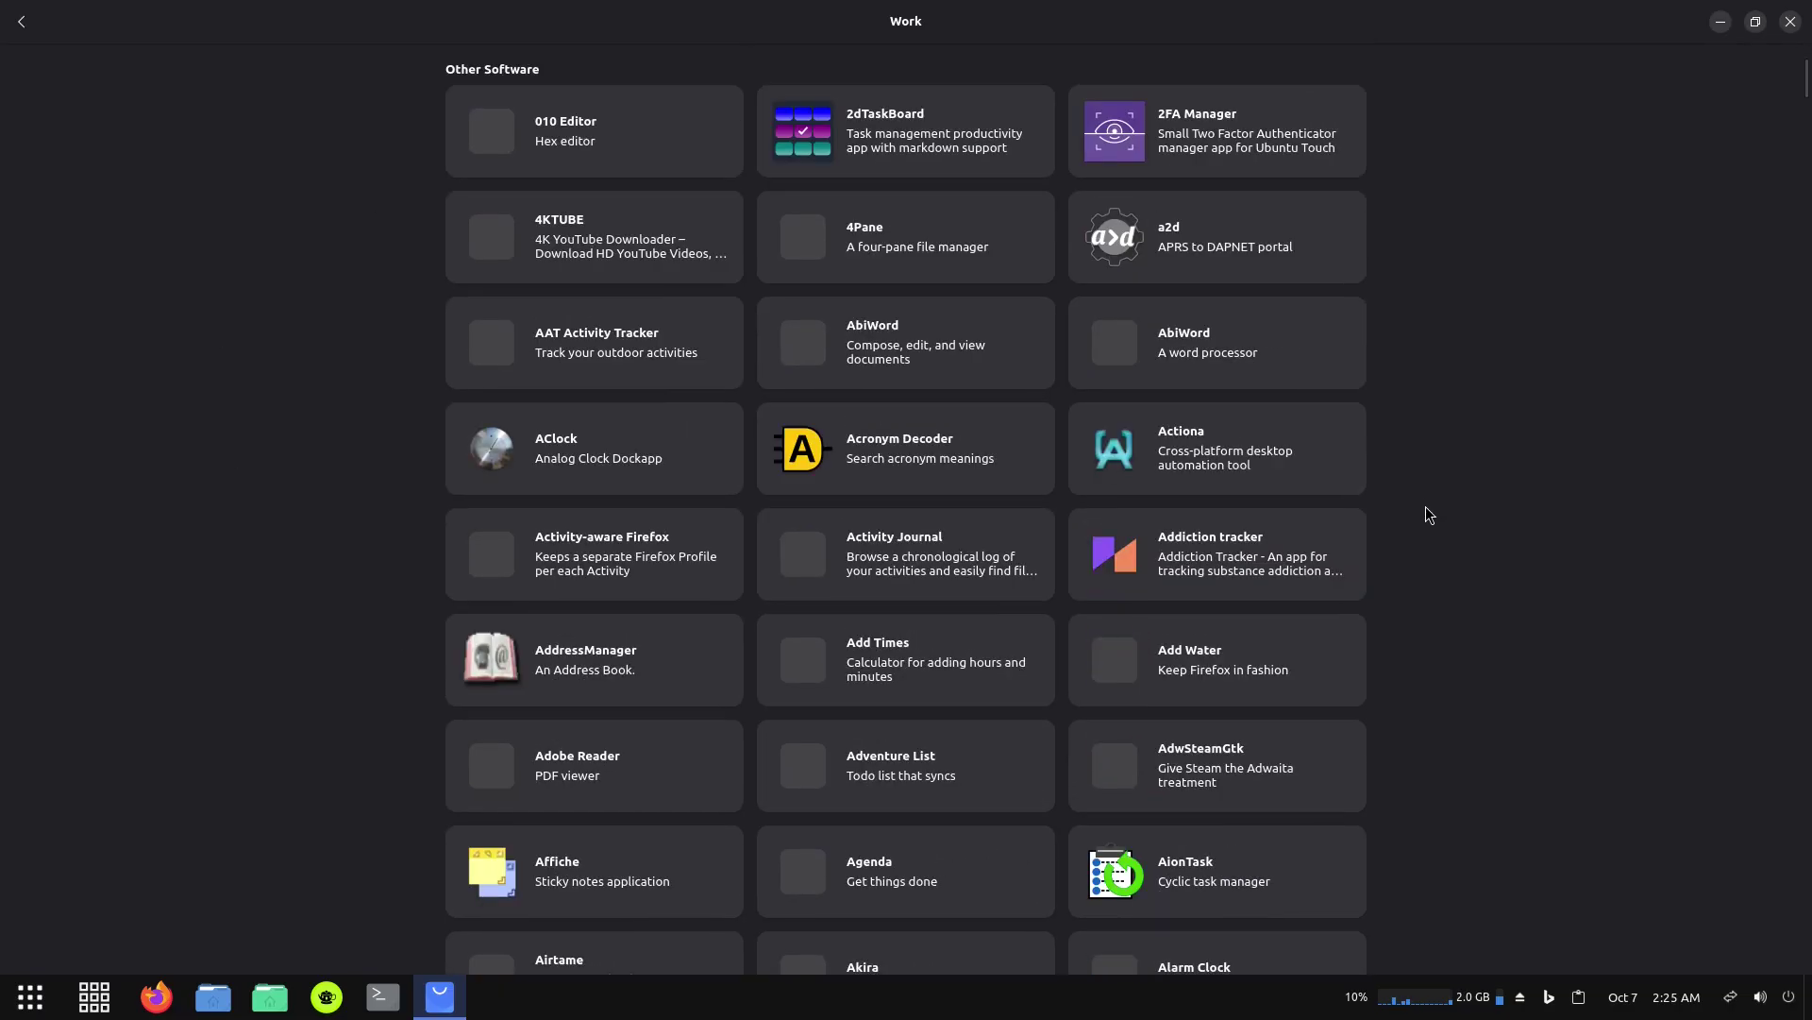
scroll(1434, 530, "down", 2)
scroll(1436, 538, "down", 4)
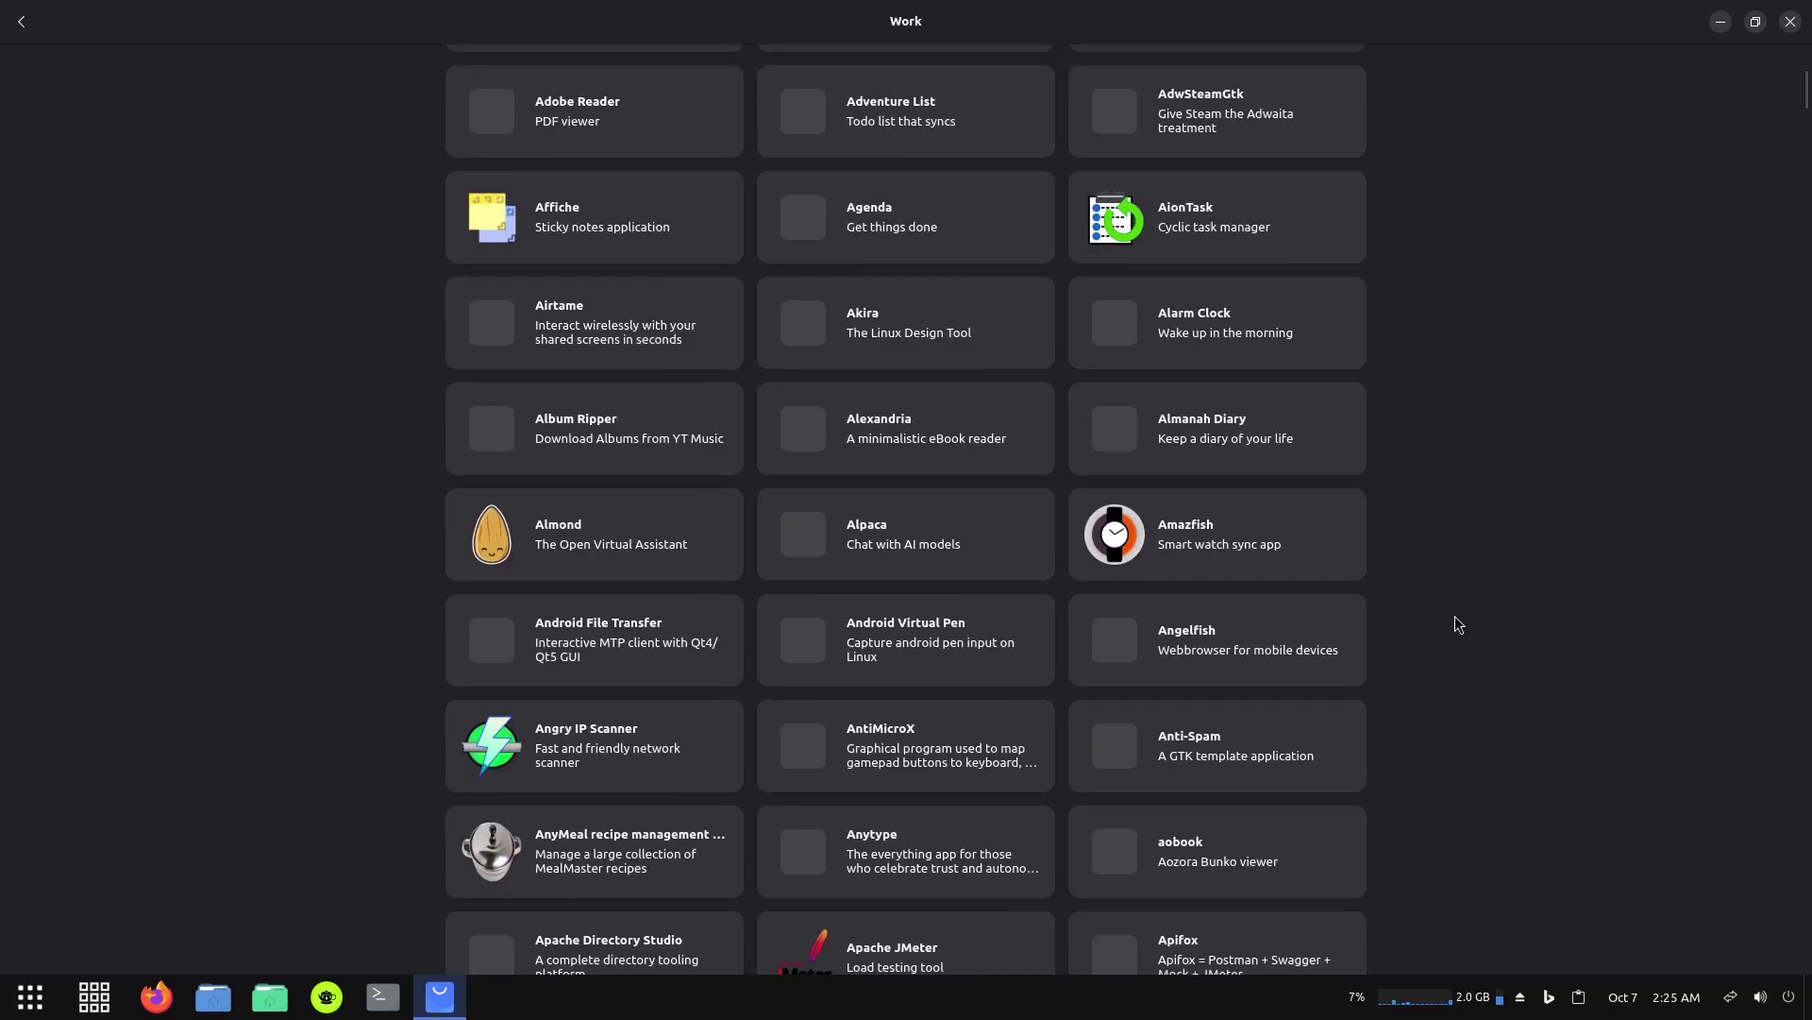
scroll(1454, 613, "up", 10)
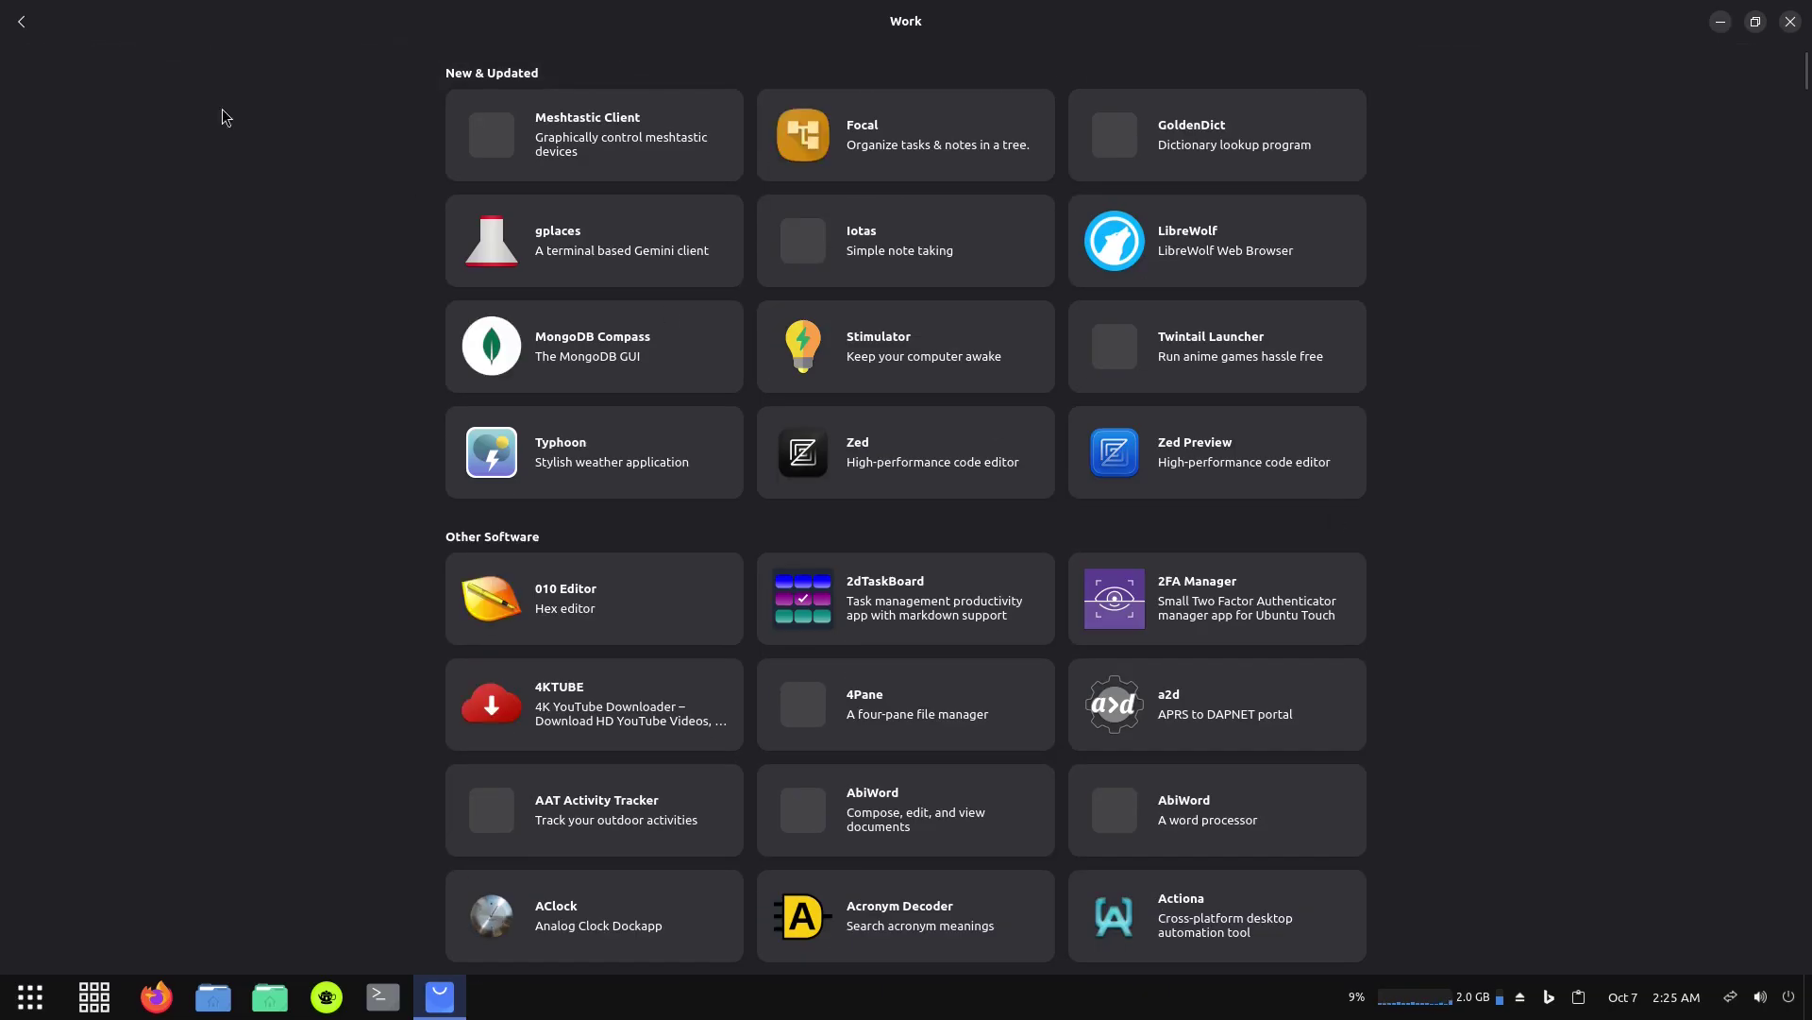
left_click(22, 22)
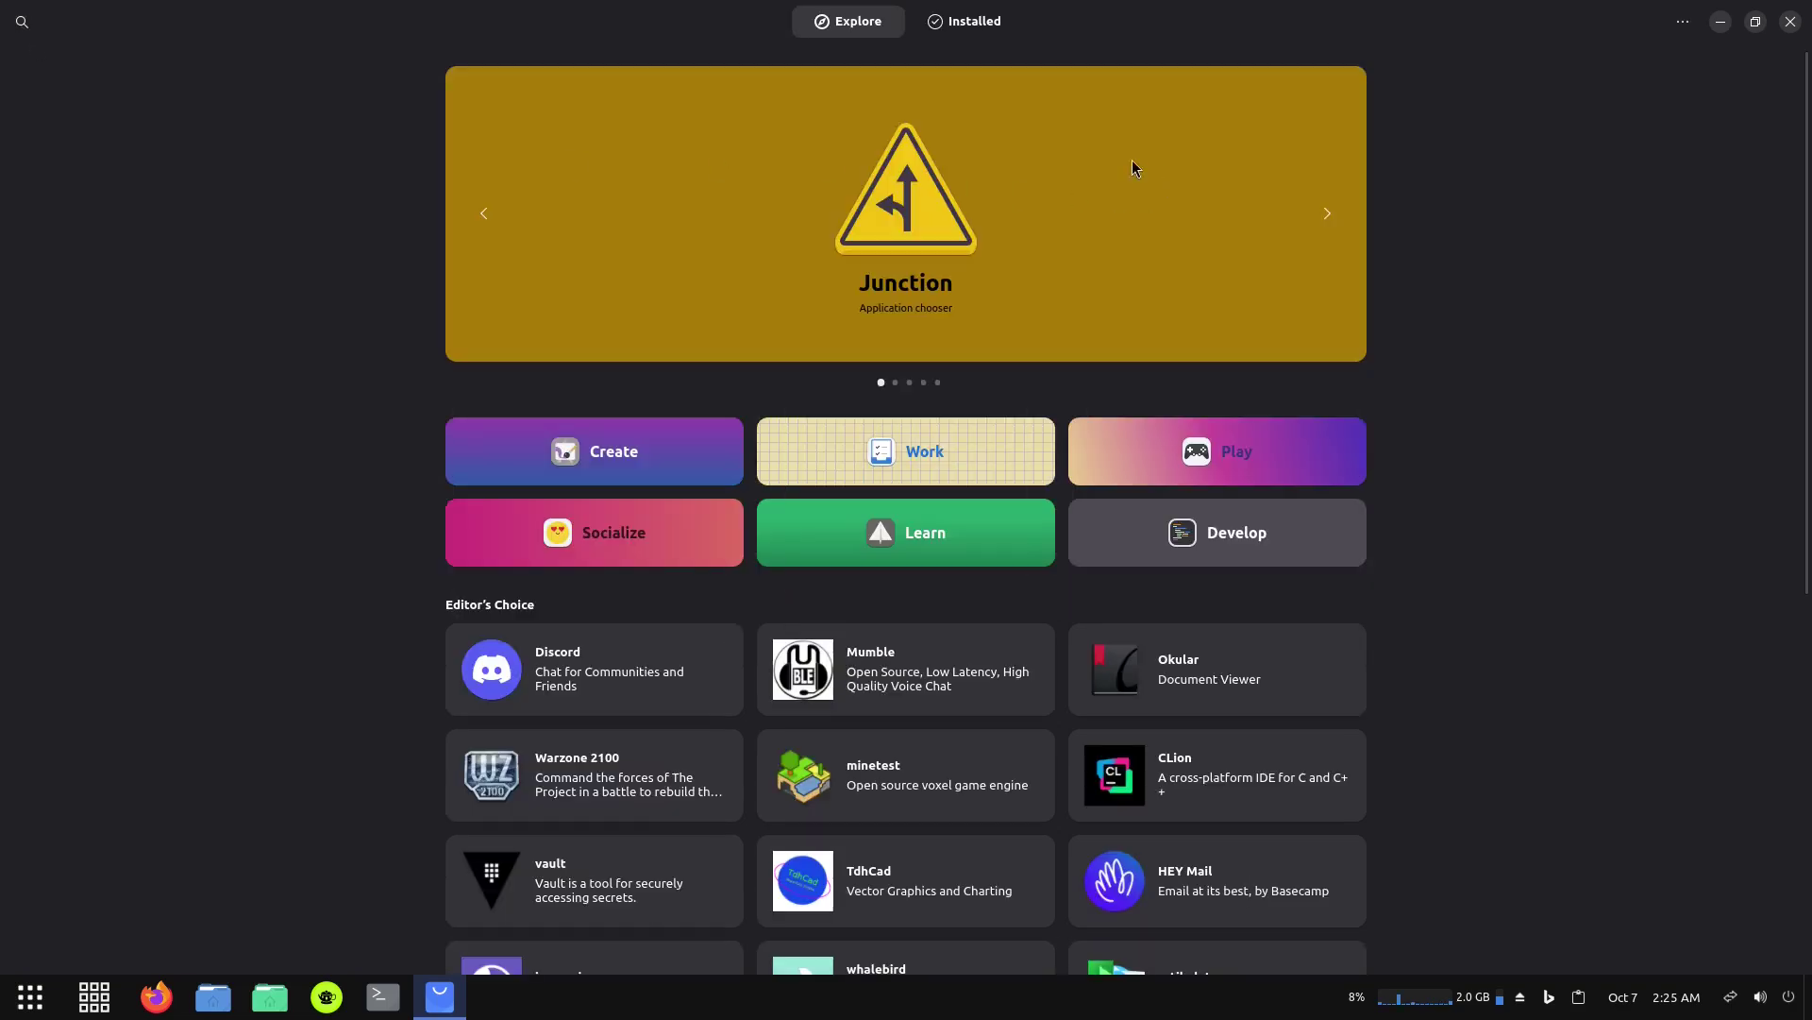
Search apps for 'off' and scroll through the office results, WPS Office first.
left_click(23, 23)
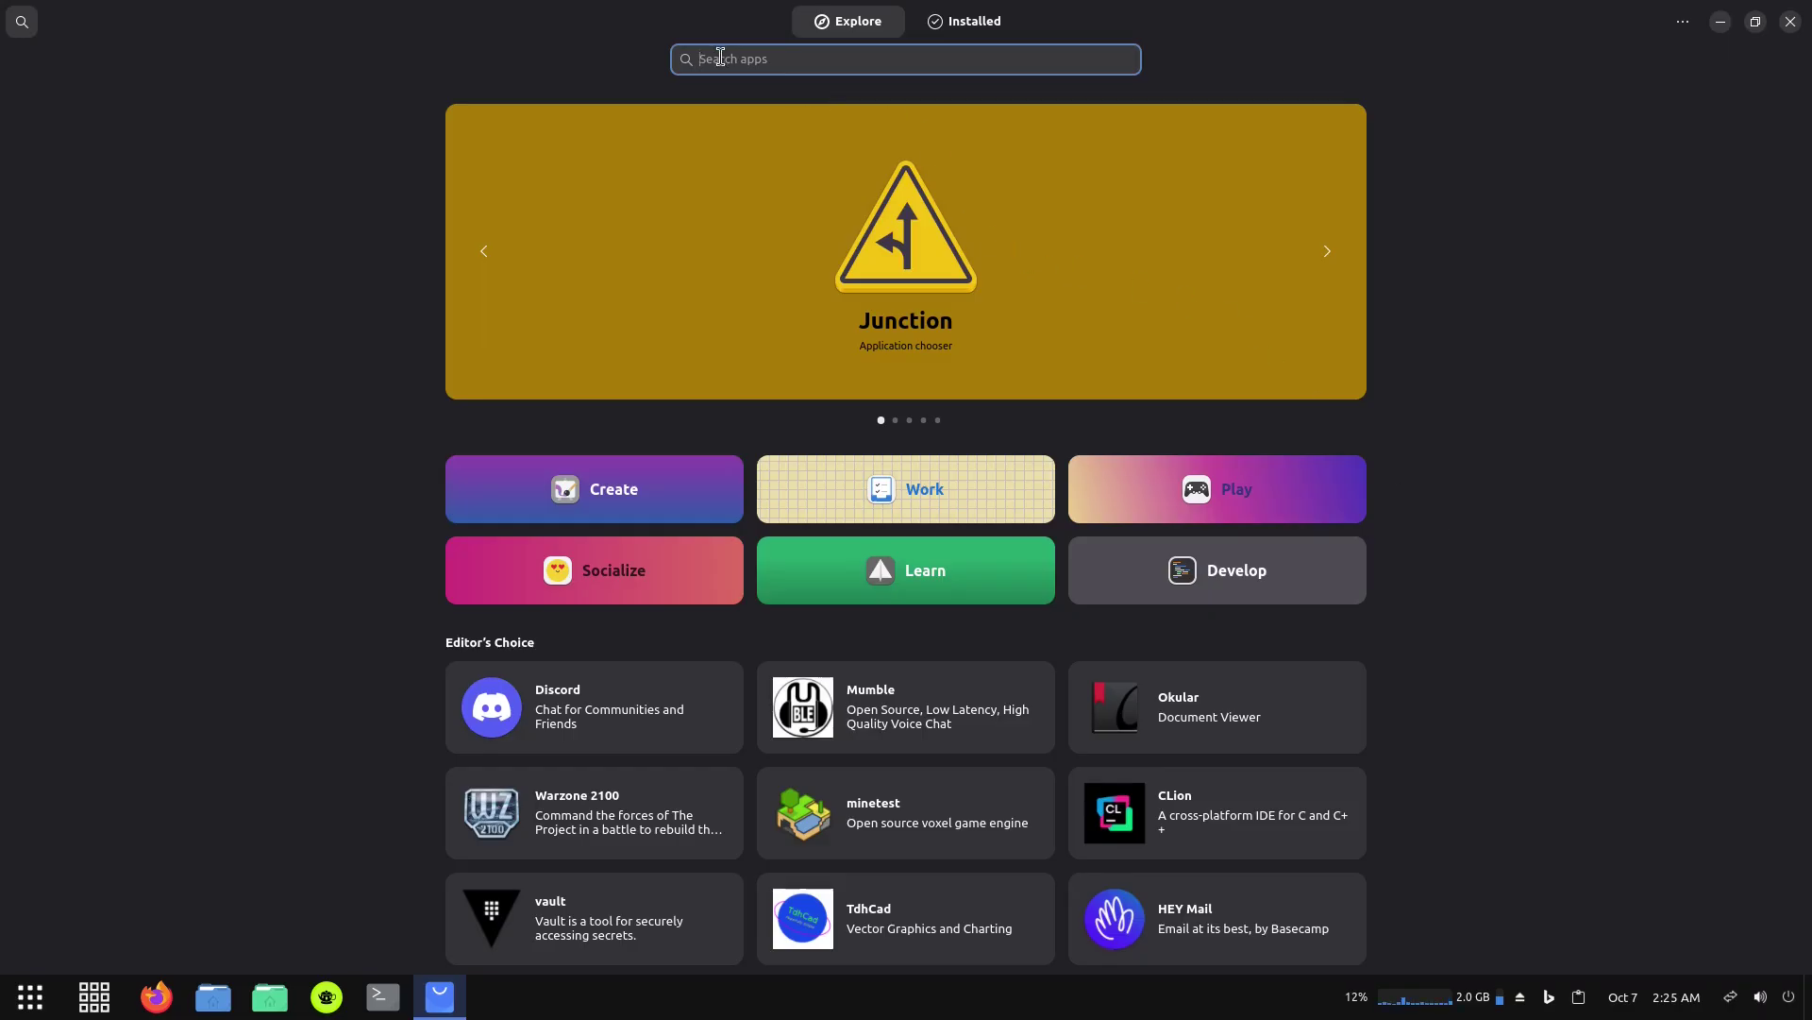
type("office")
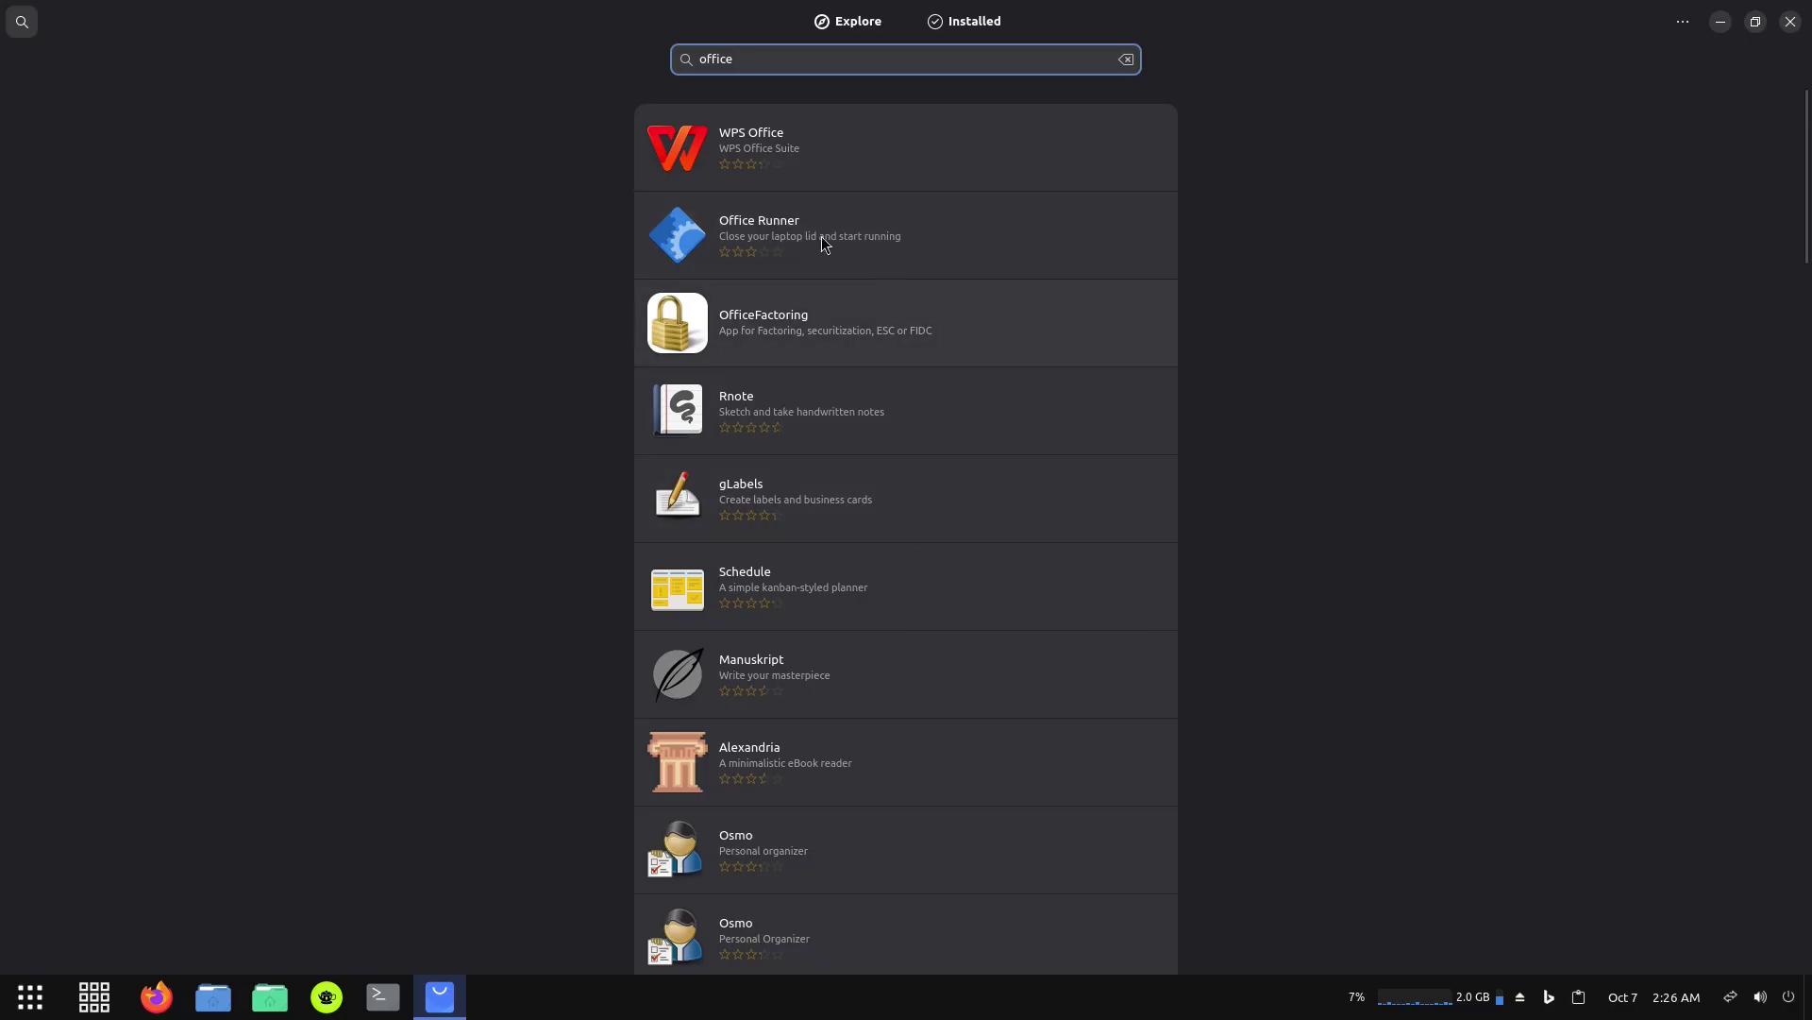
scroll(951, 419, "down", 20)
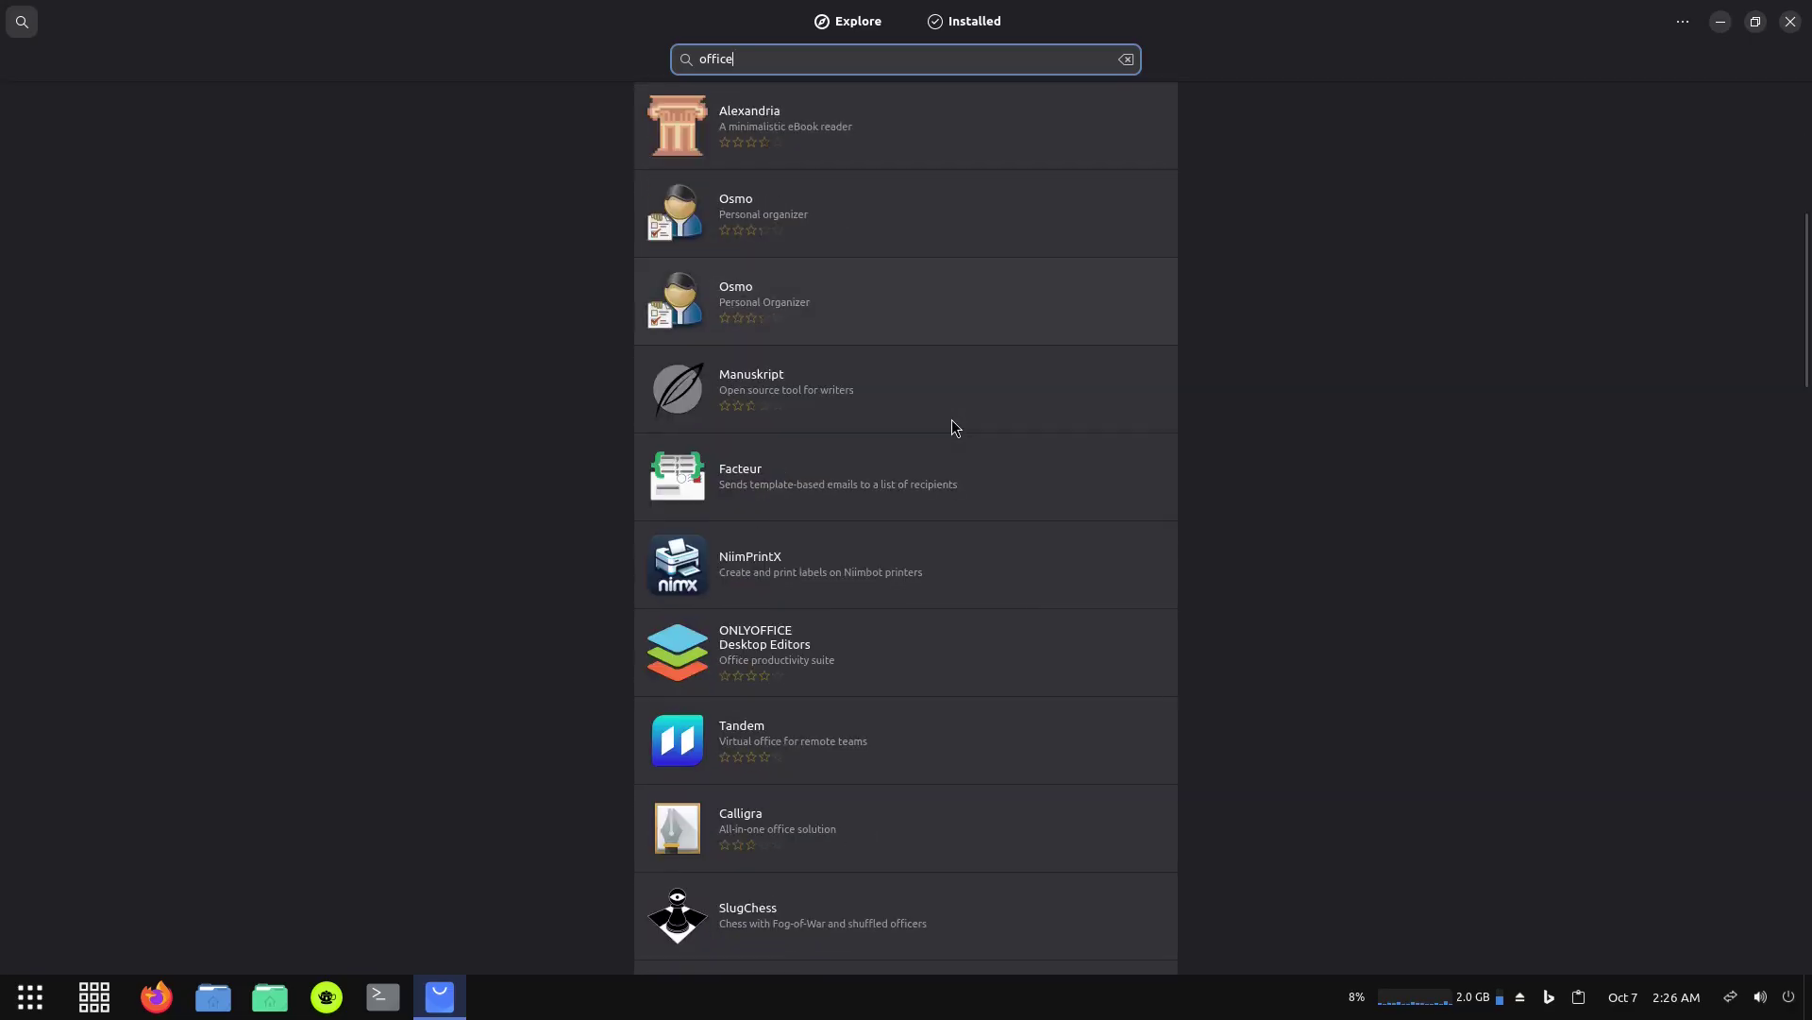
scroll(951, 421, "down", 8)
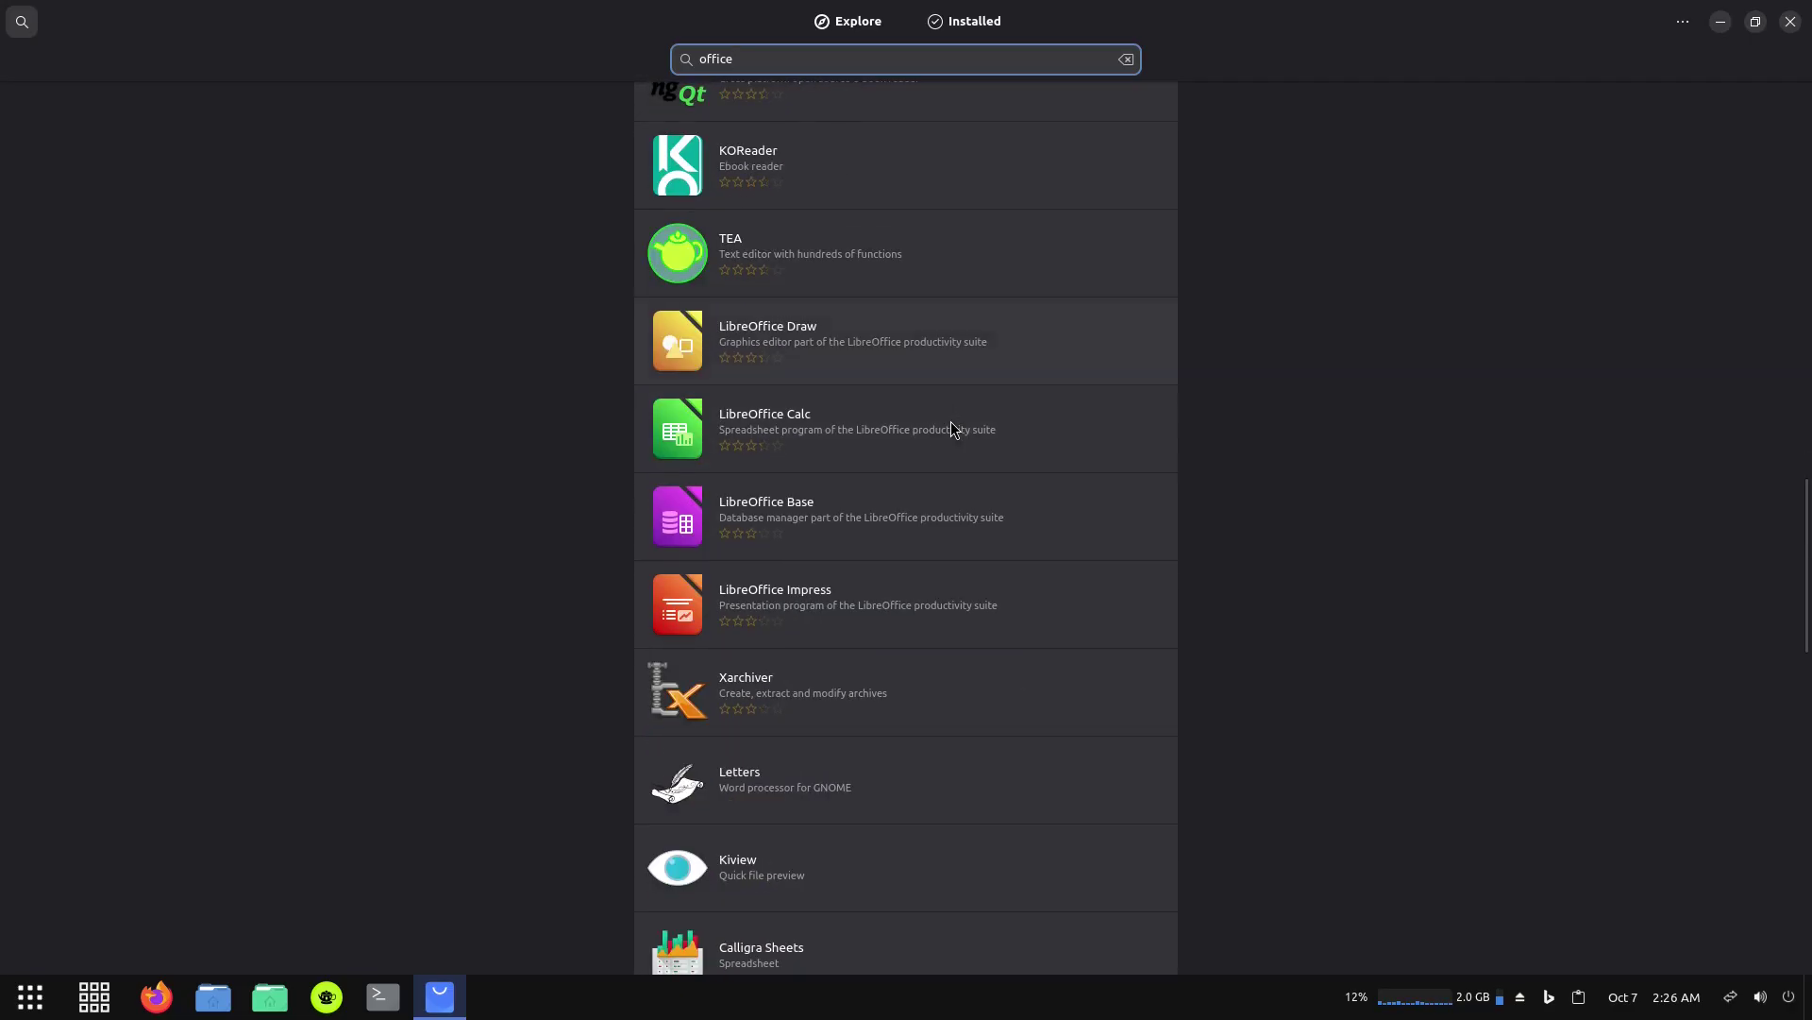
scroll(950, 421, "up", 3)
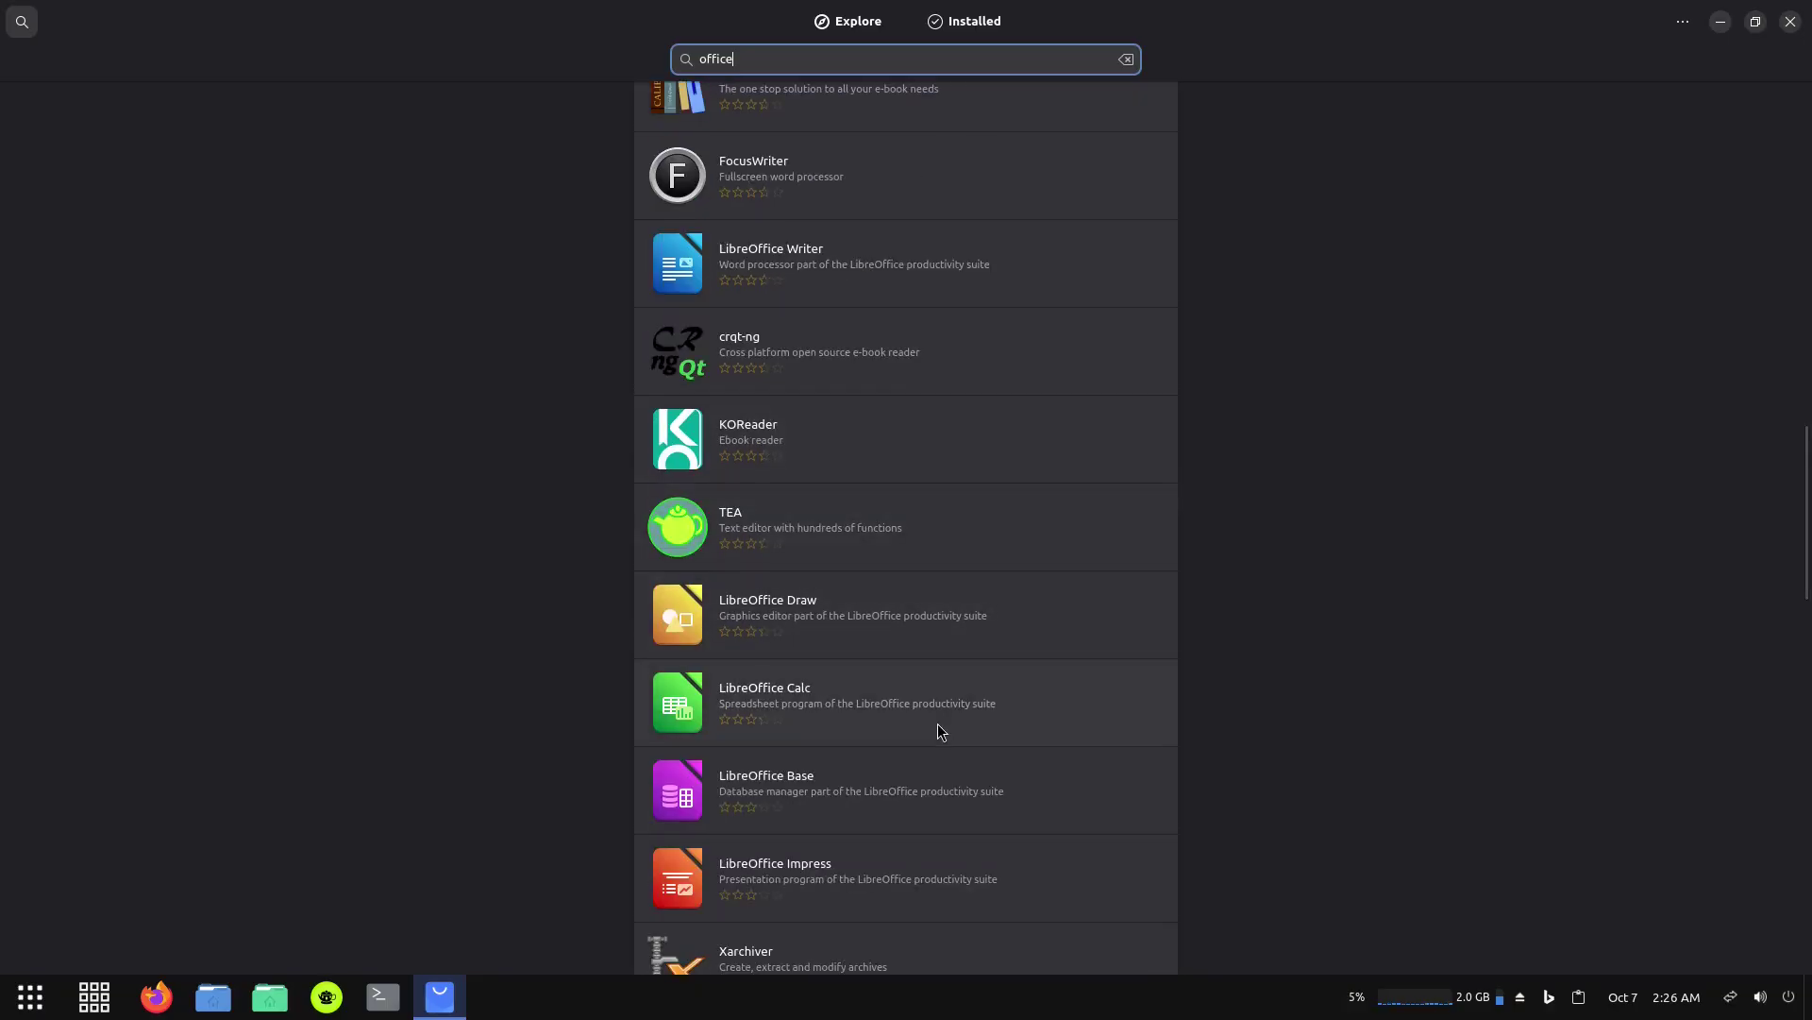
scroll(937, 723, "down", 3)
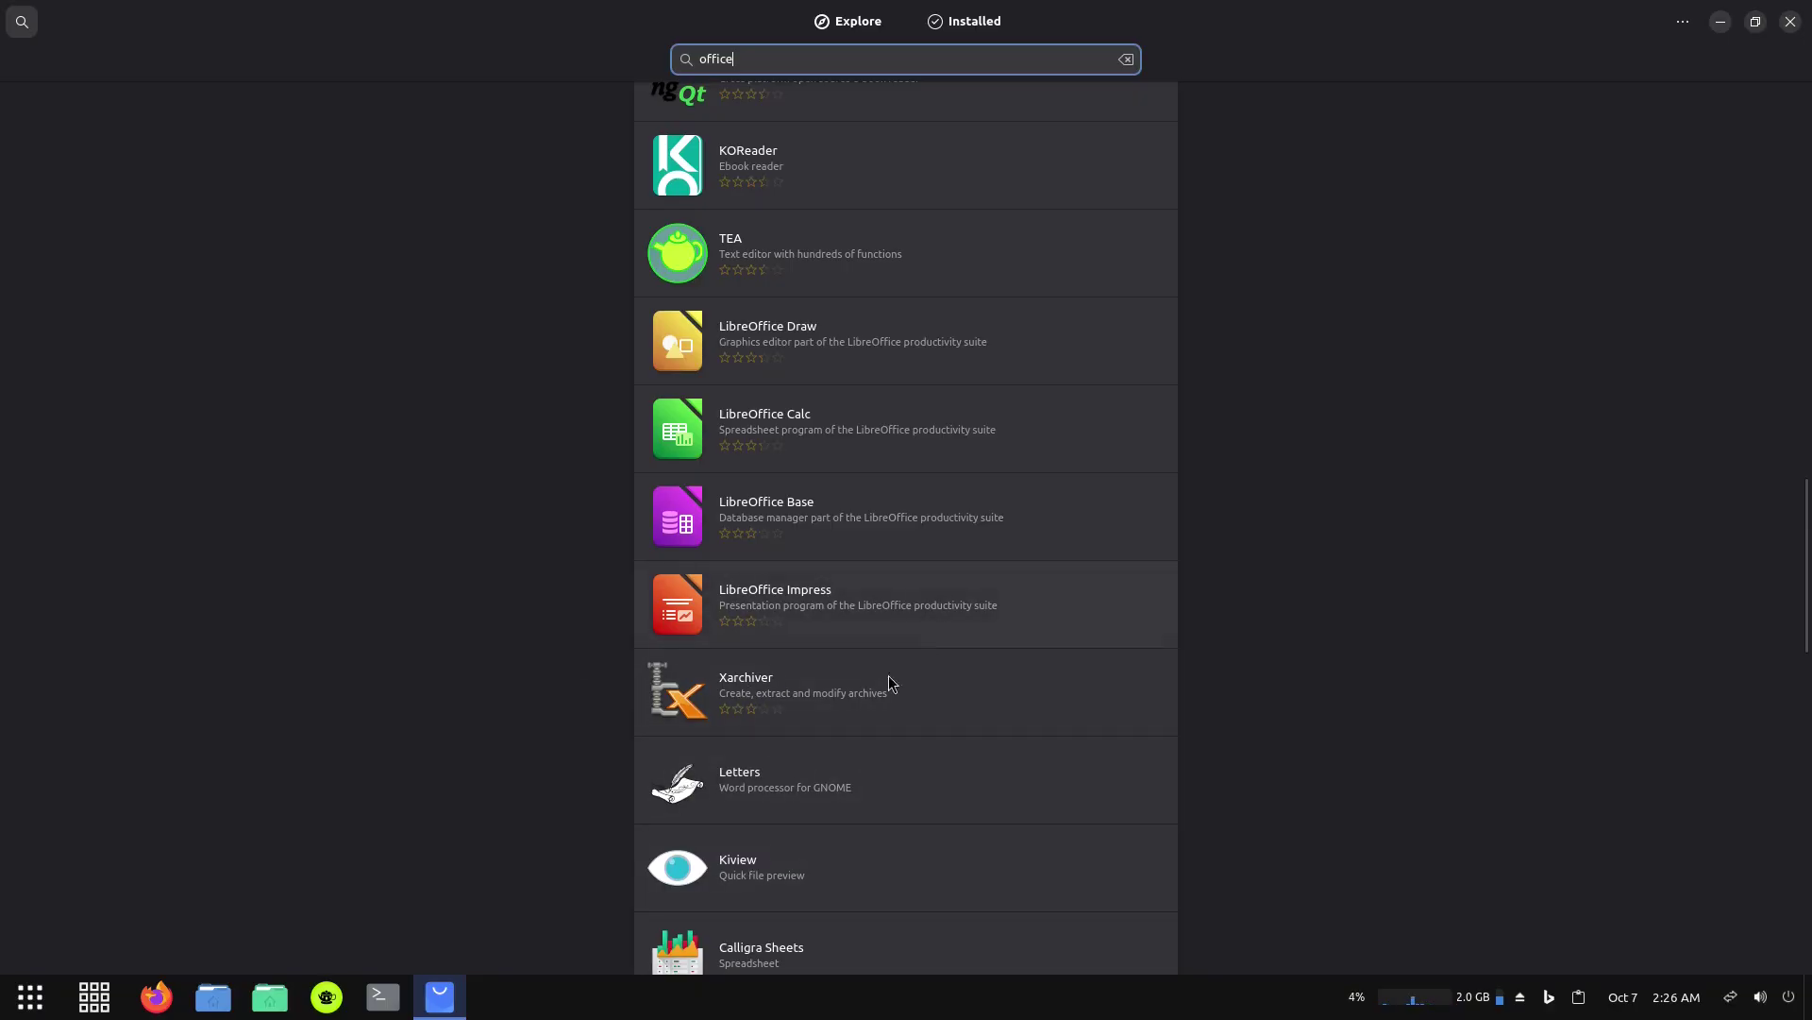
scroll(1016, 644, "down", 4)
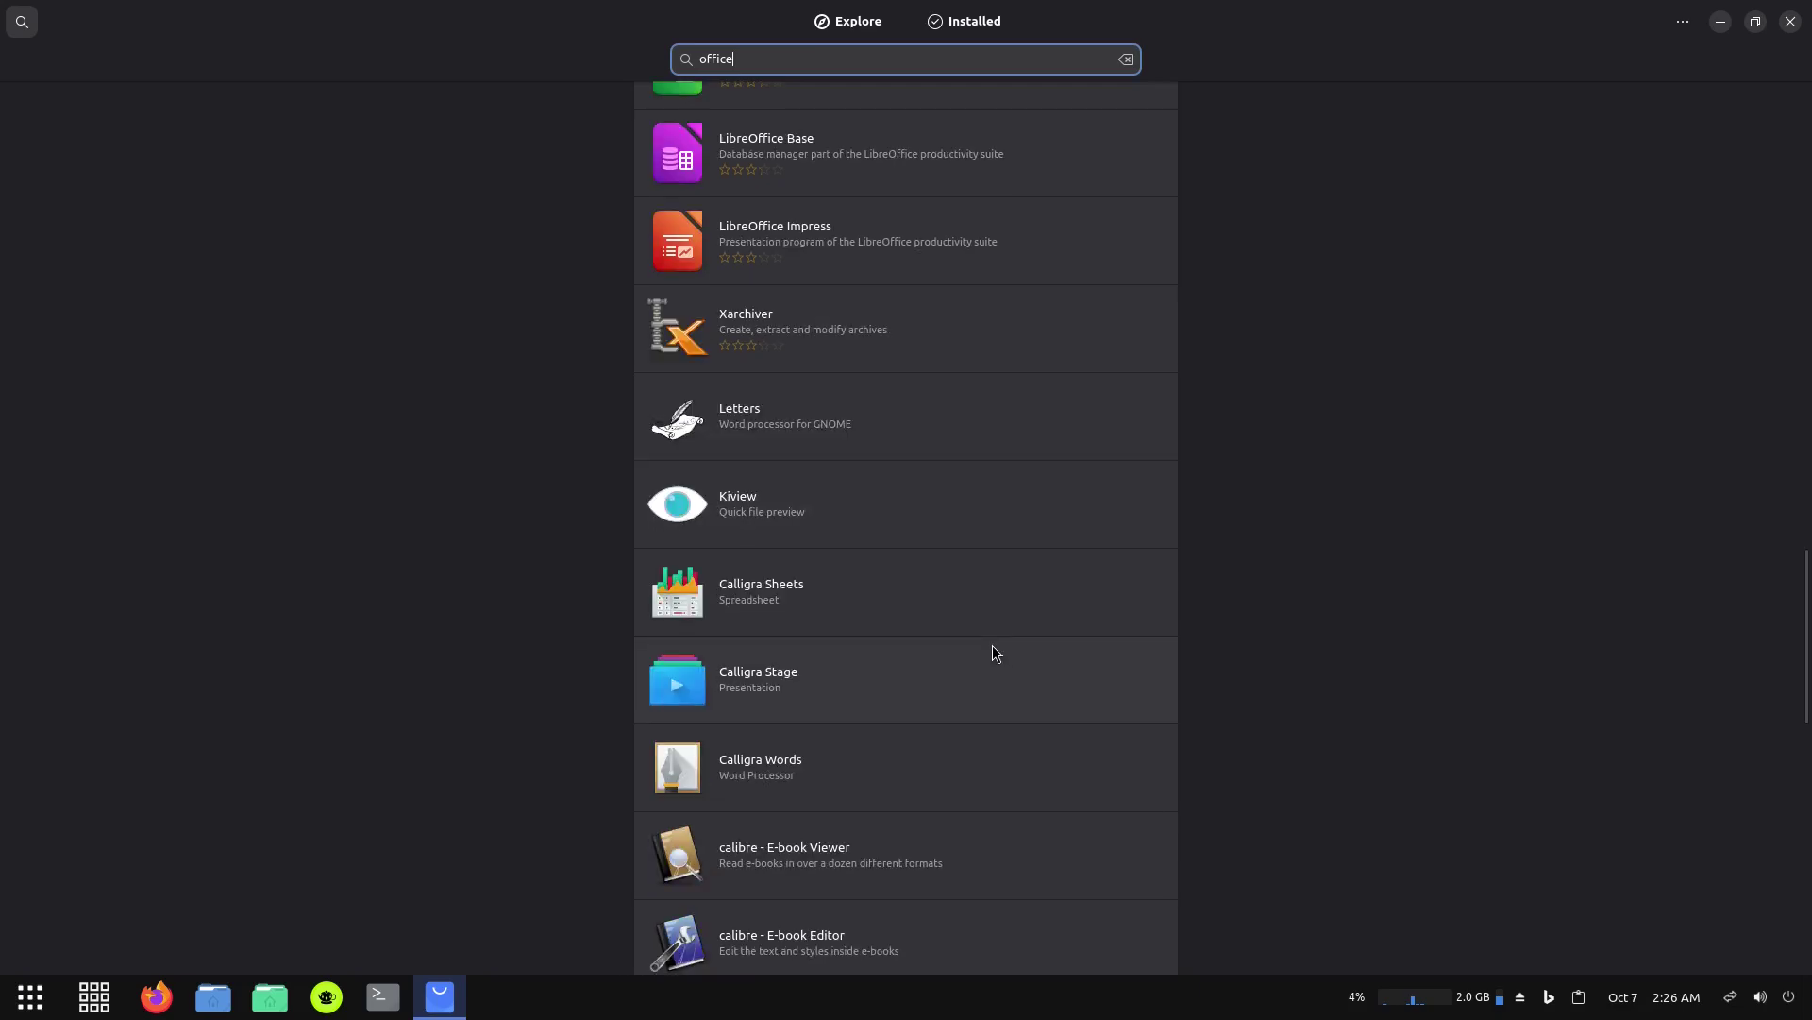
scroll(990, 647, "up", 20)
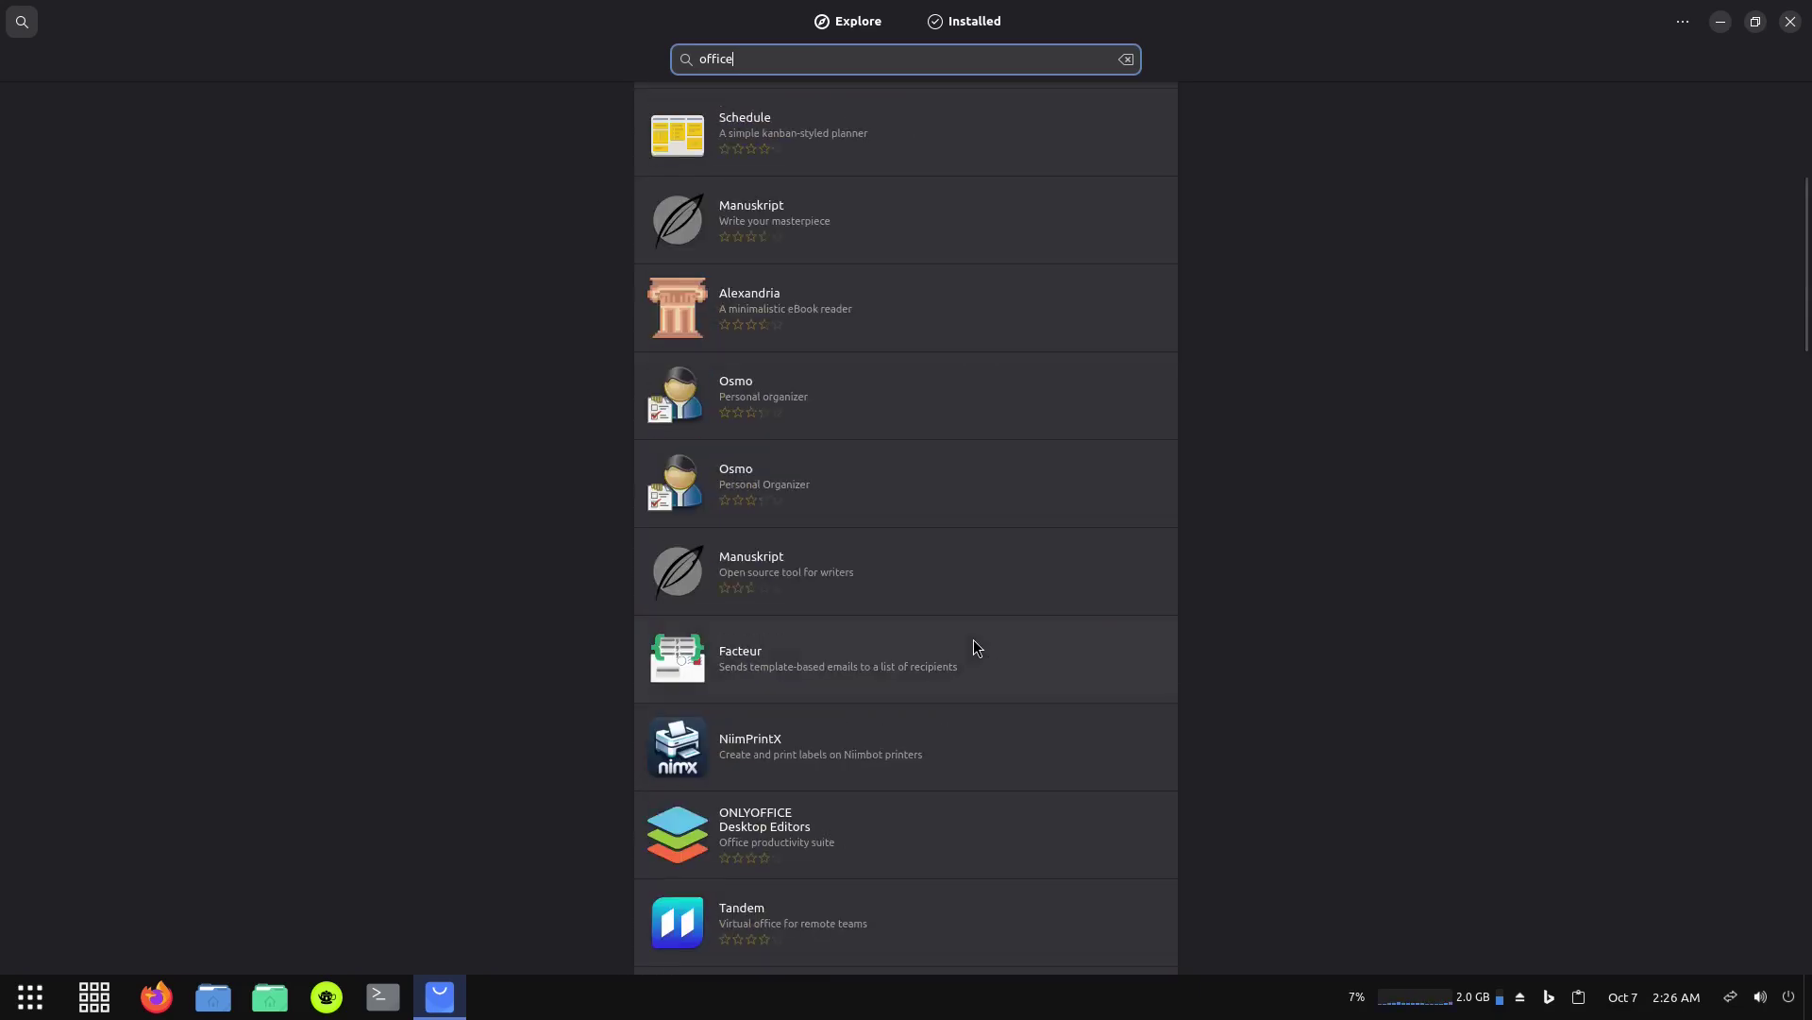
scroll(972, 642, "up", 5)
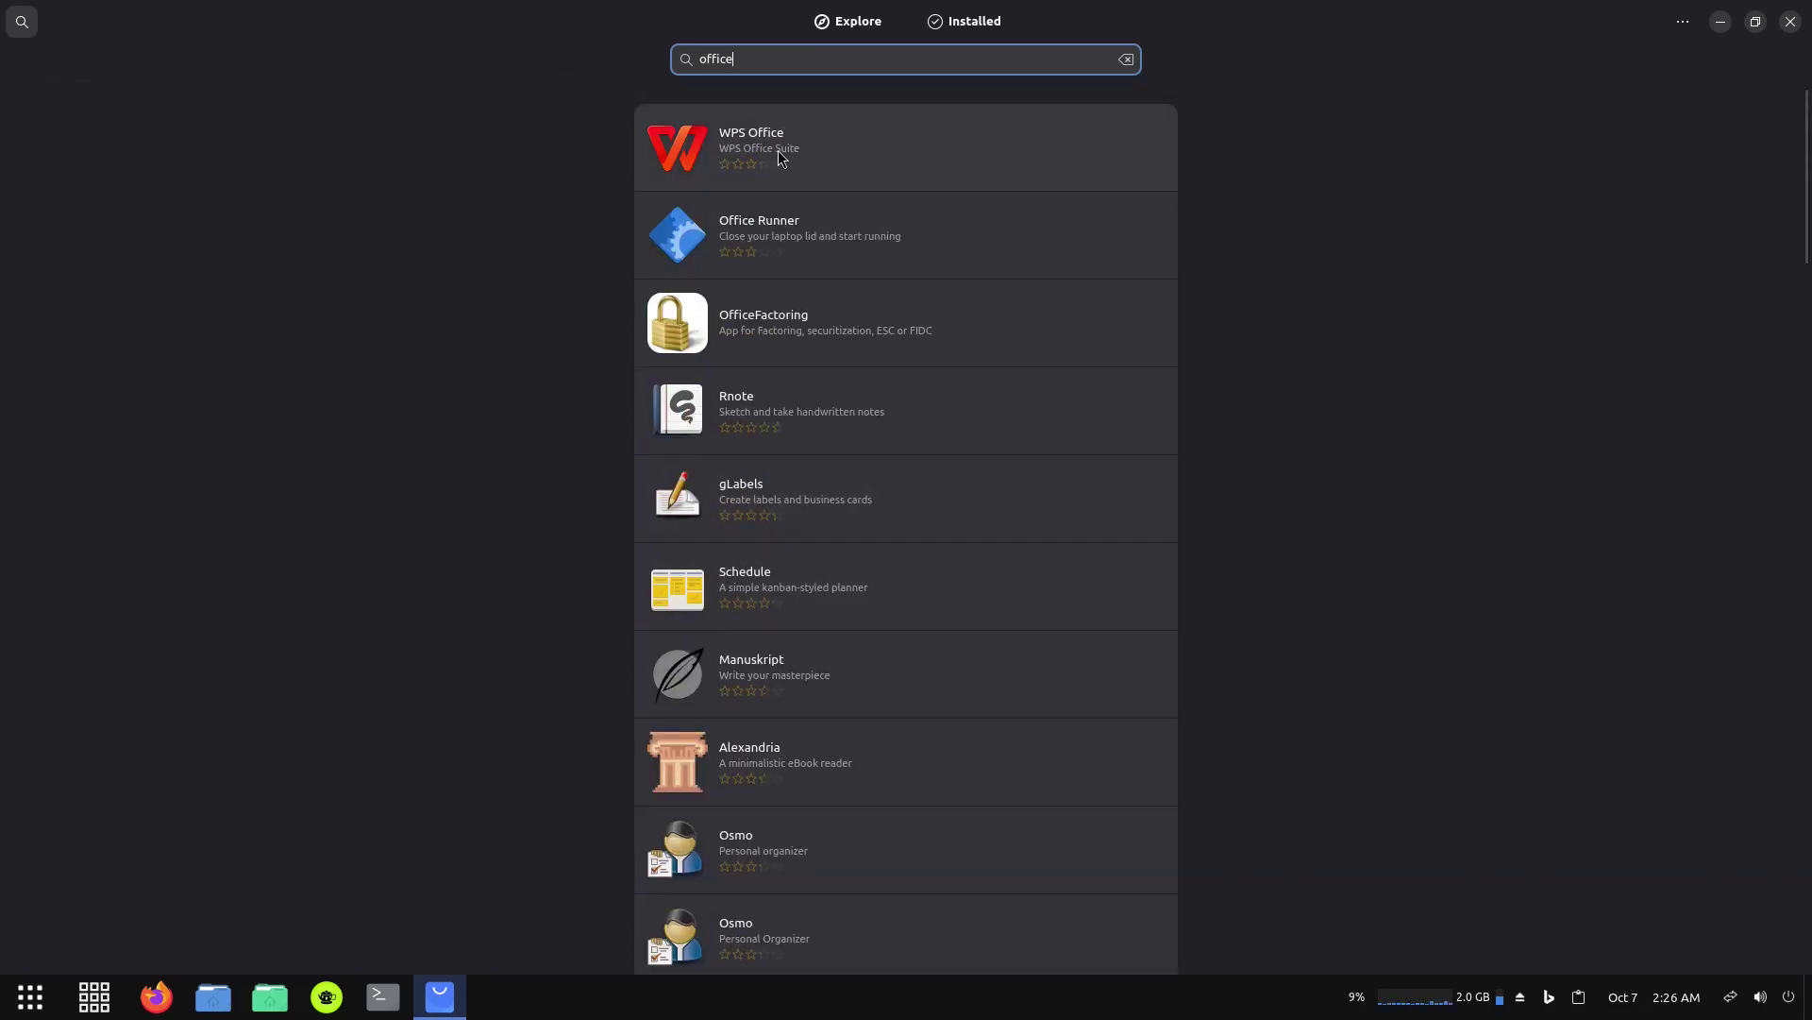
Open WPS Office's details, confirm its Flathub source, and start installing it.
left_click(780, 156)
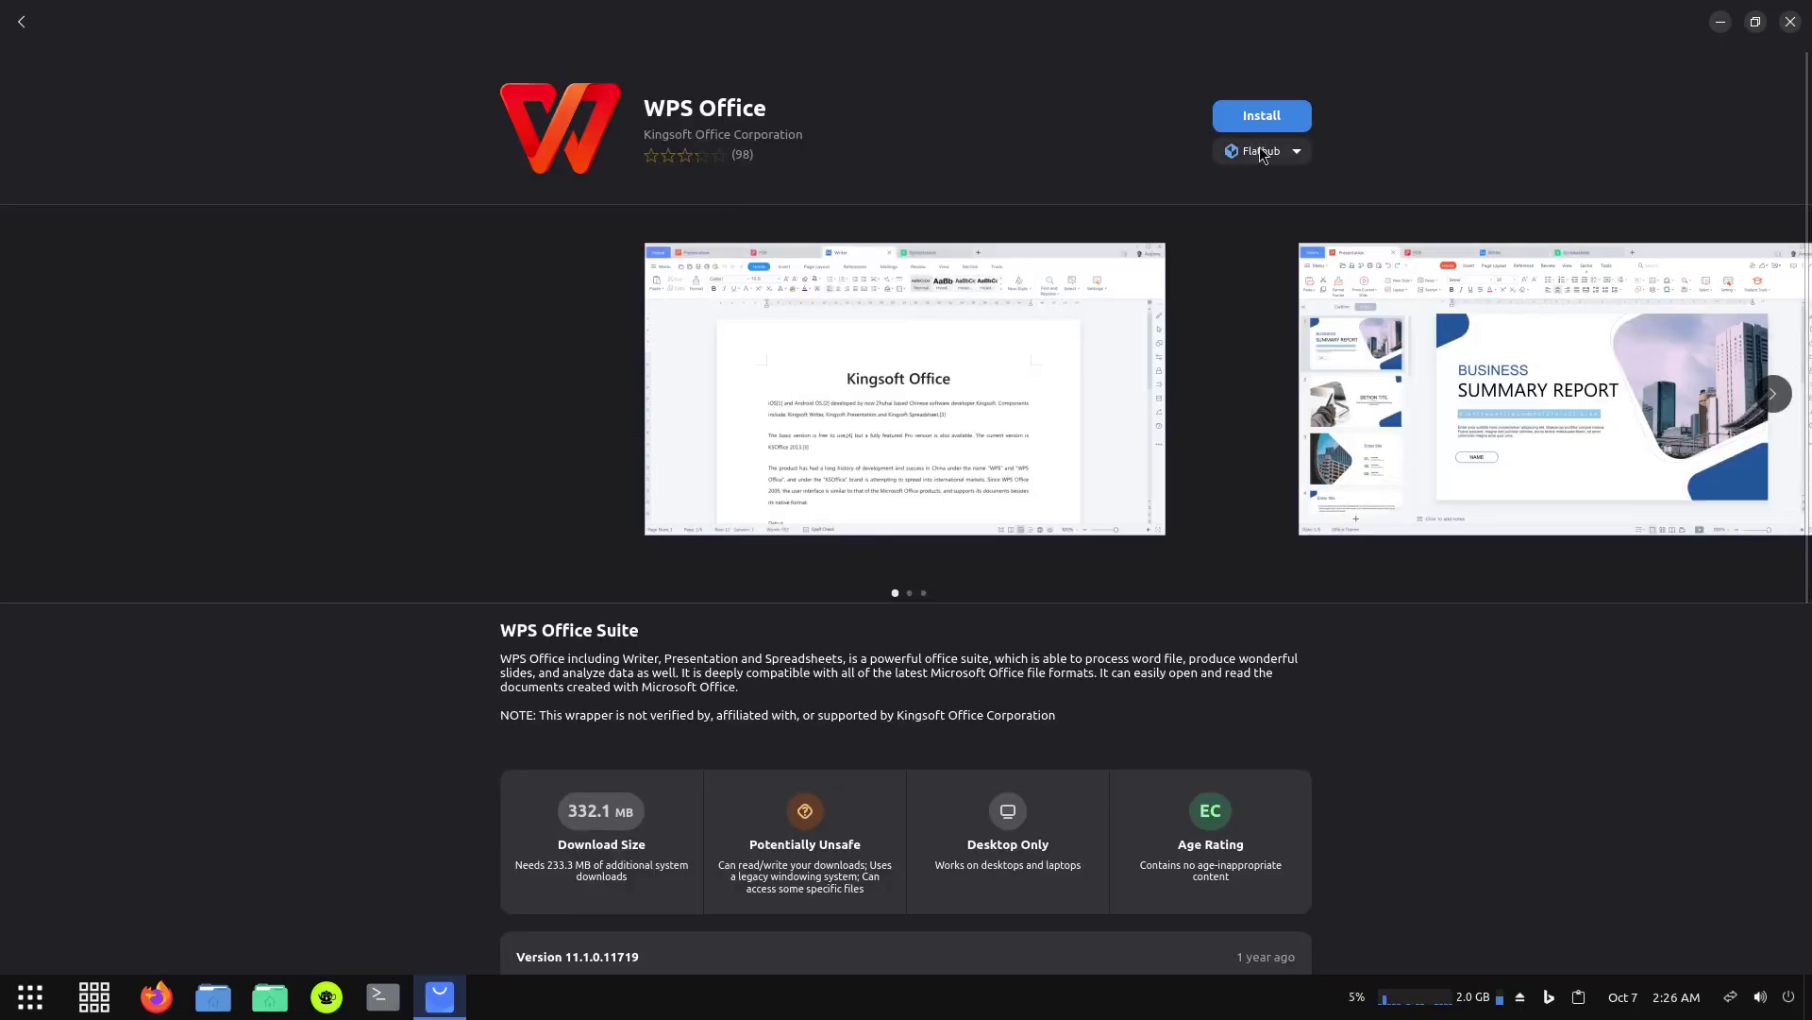
left_click(1297, 152)
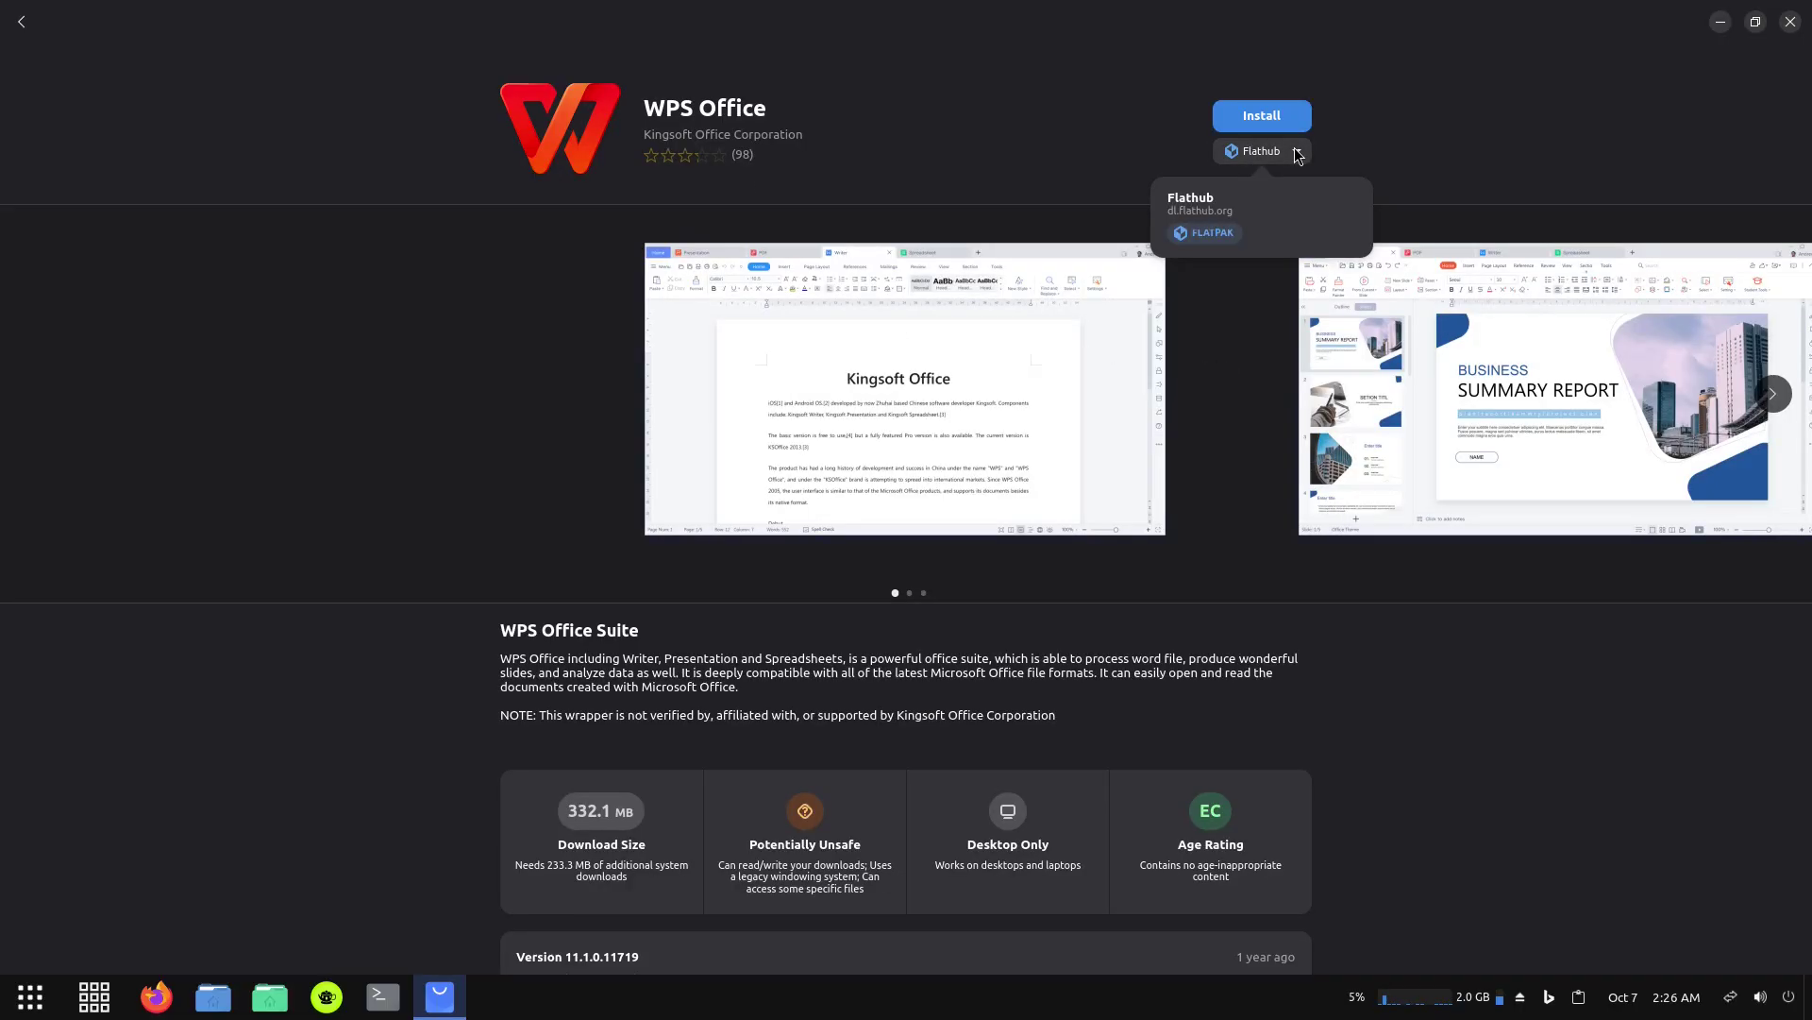
left_click(1297, 154)
left_click(1266, 122)
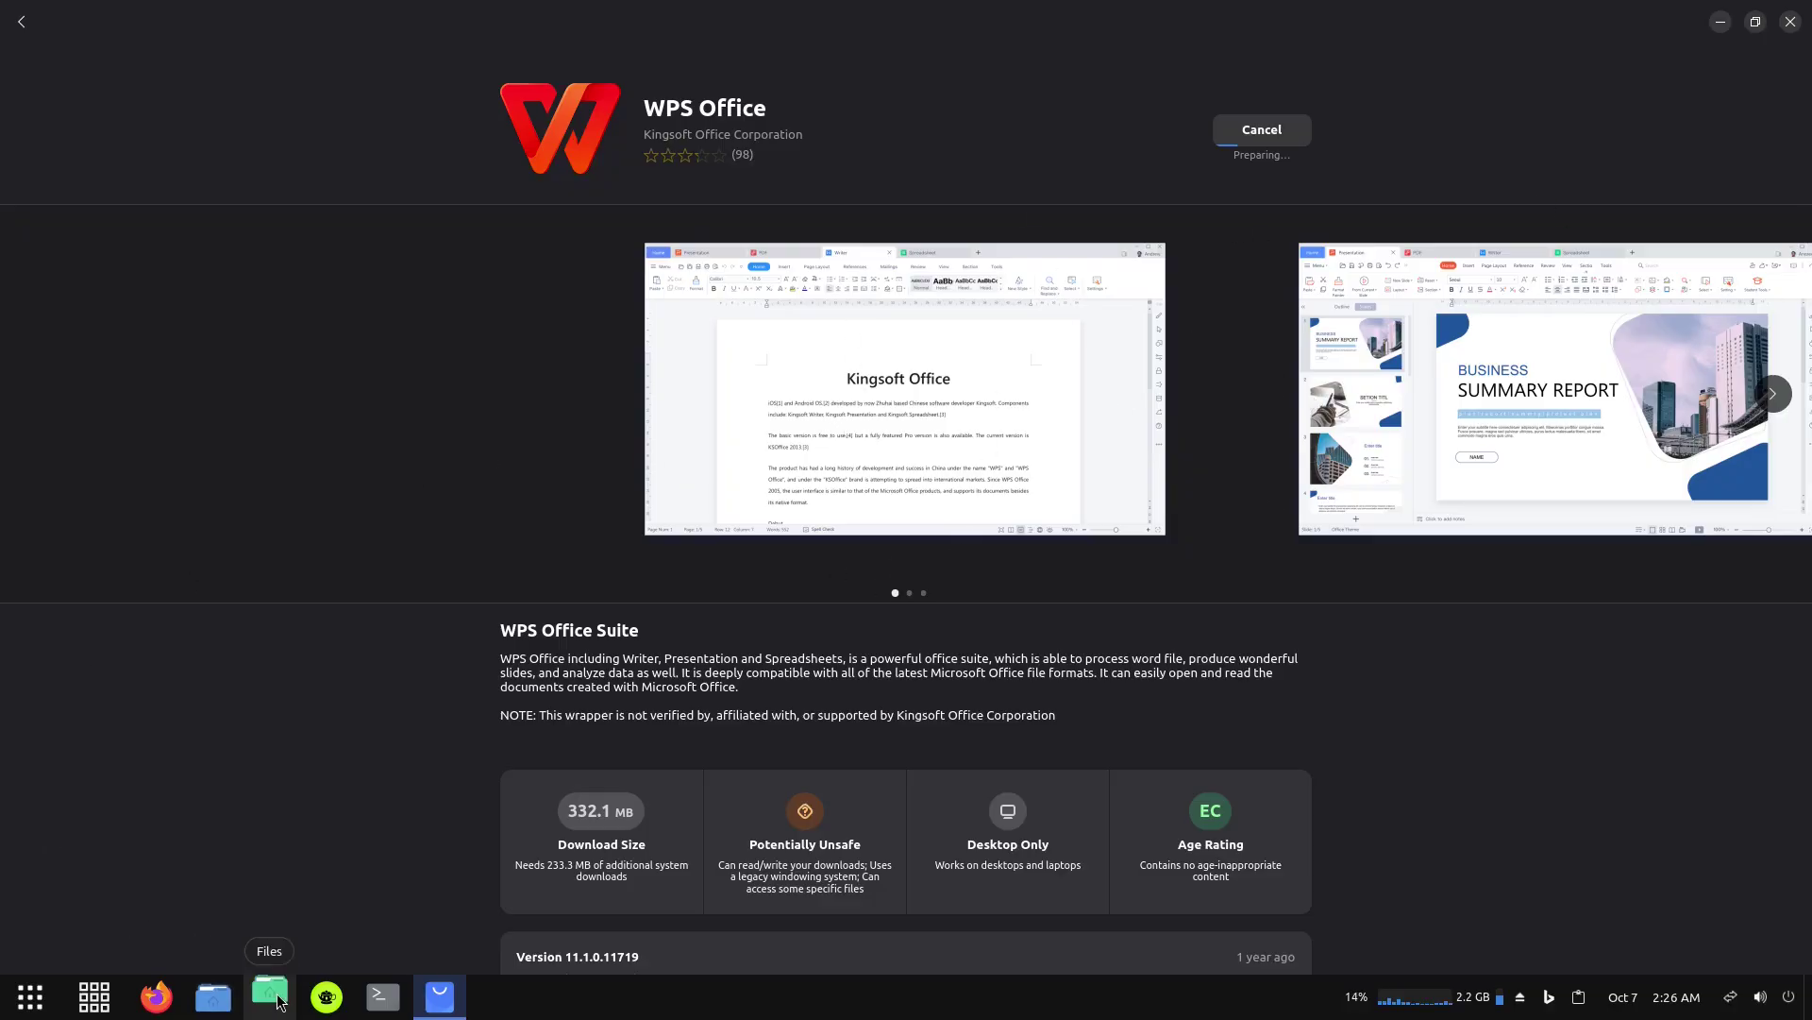
Open Nemo on the Home folder and view its Help > About information.
left_click(269, 996)
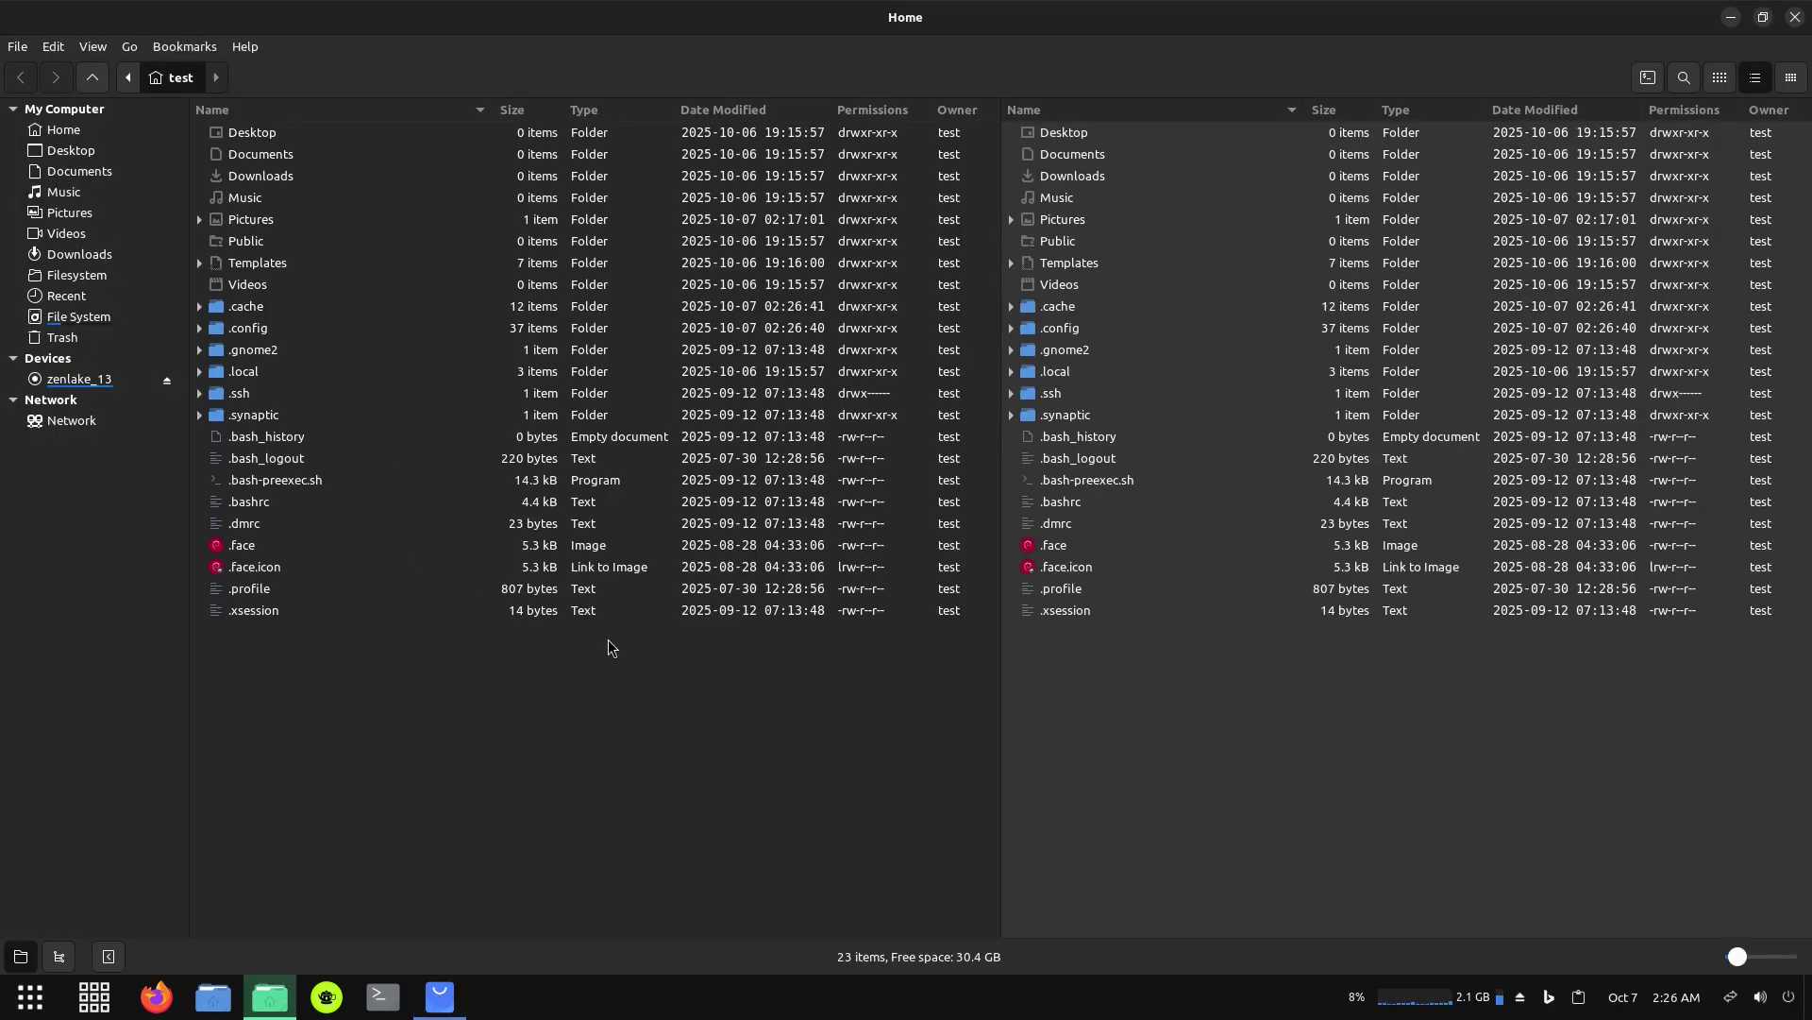
mouse_move(274, 1004)
left_click(243, 45)
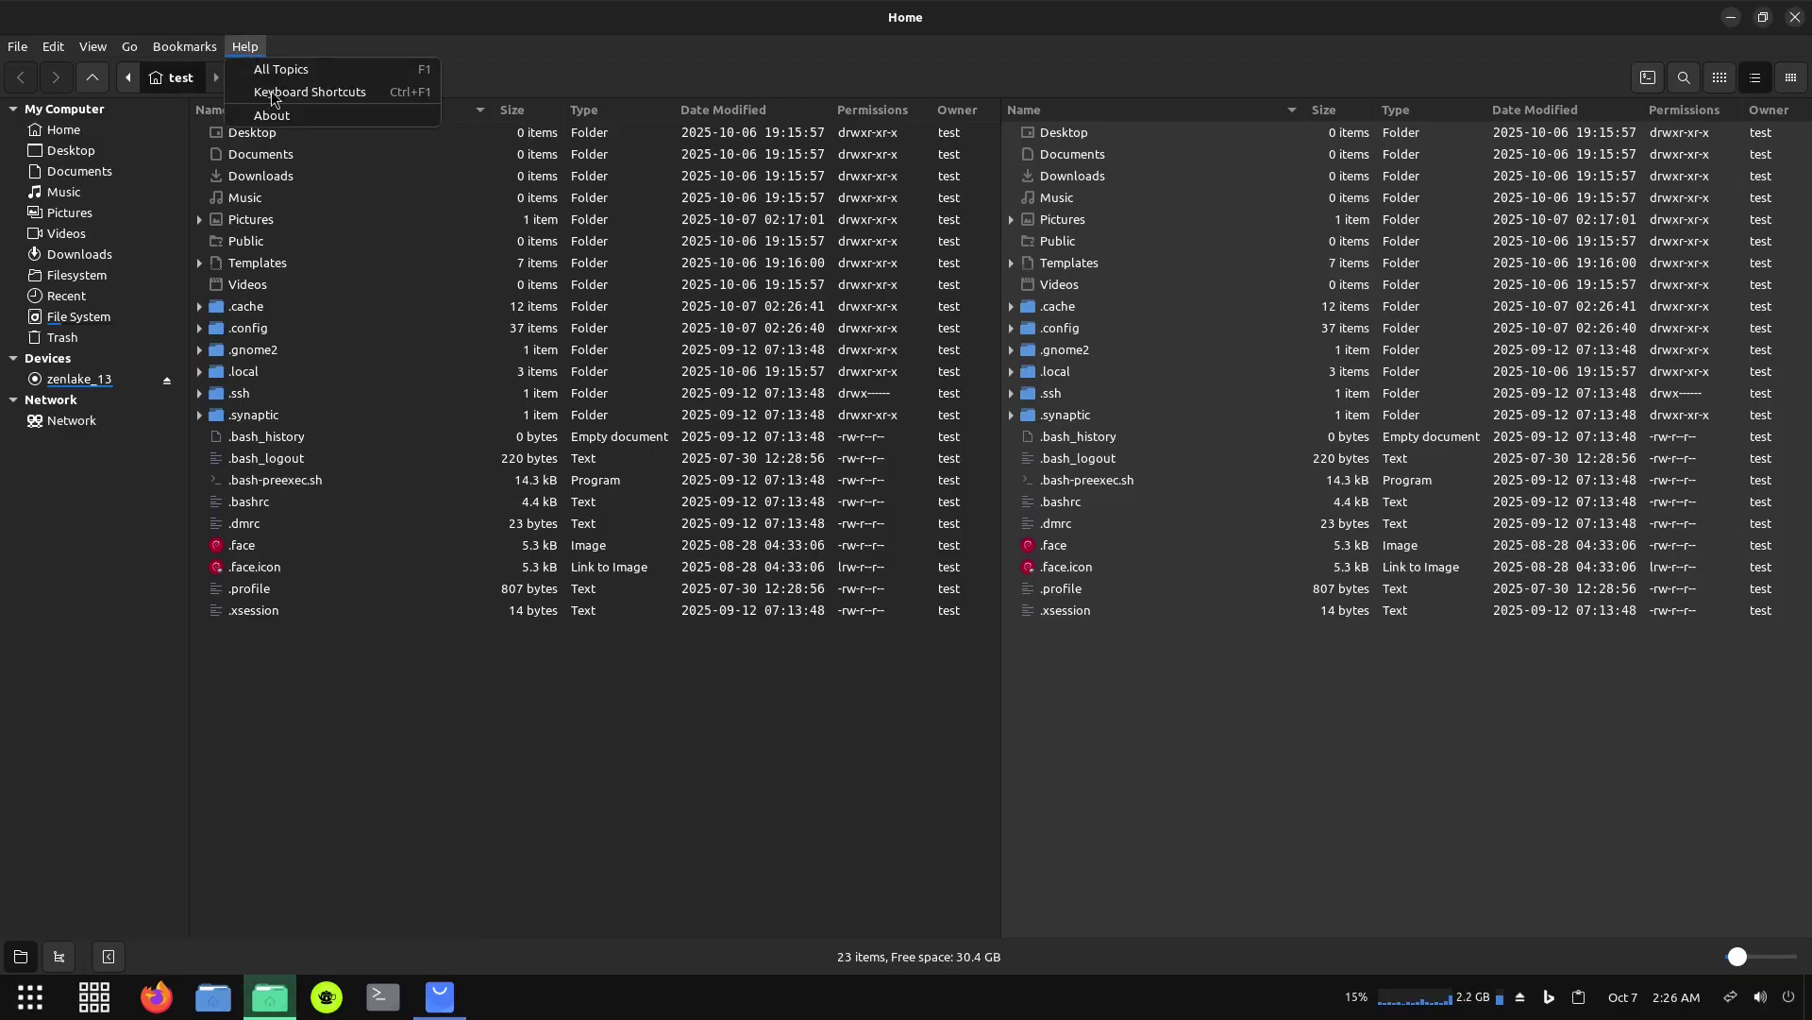
left_click(296, 115)
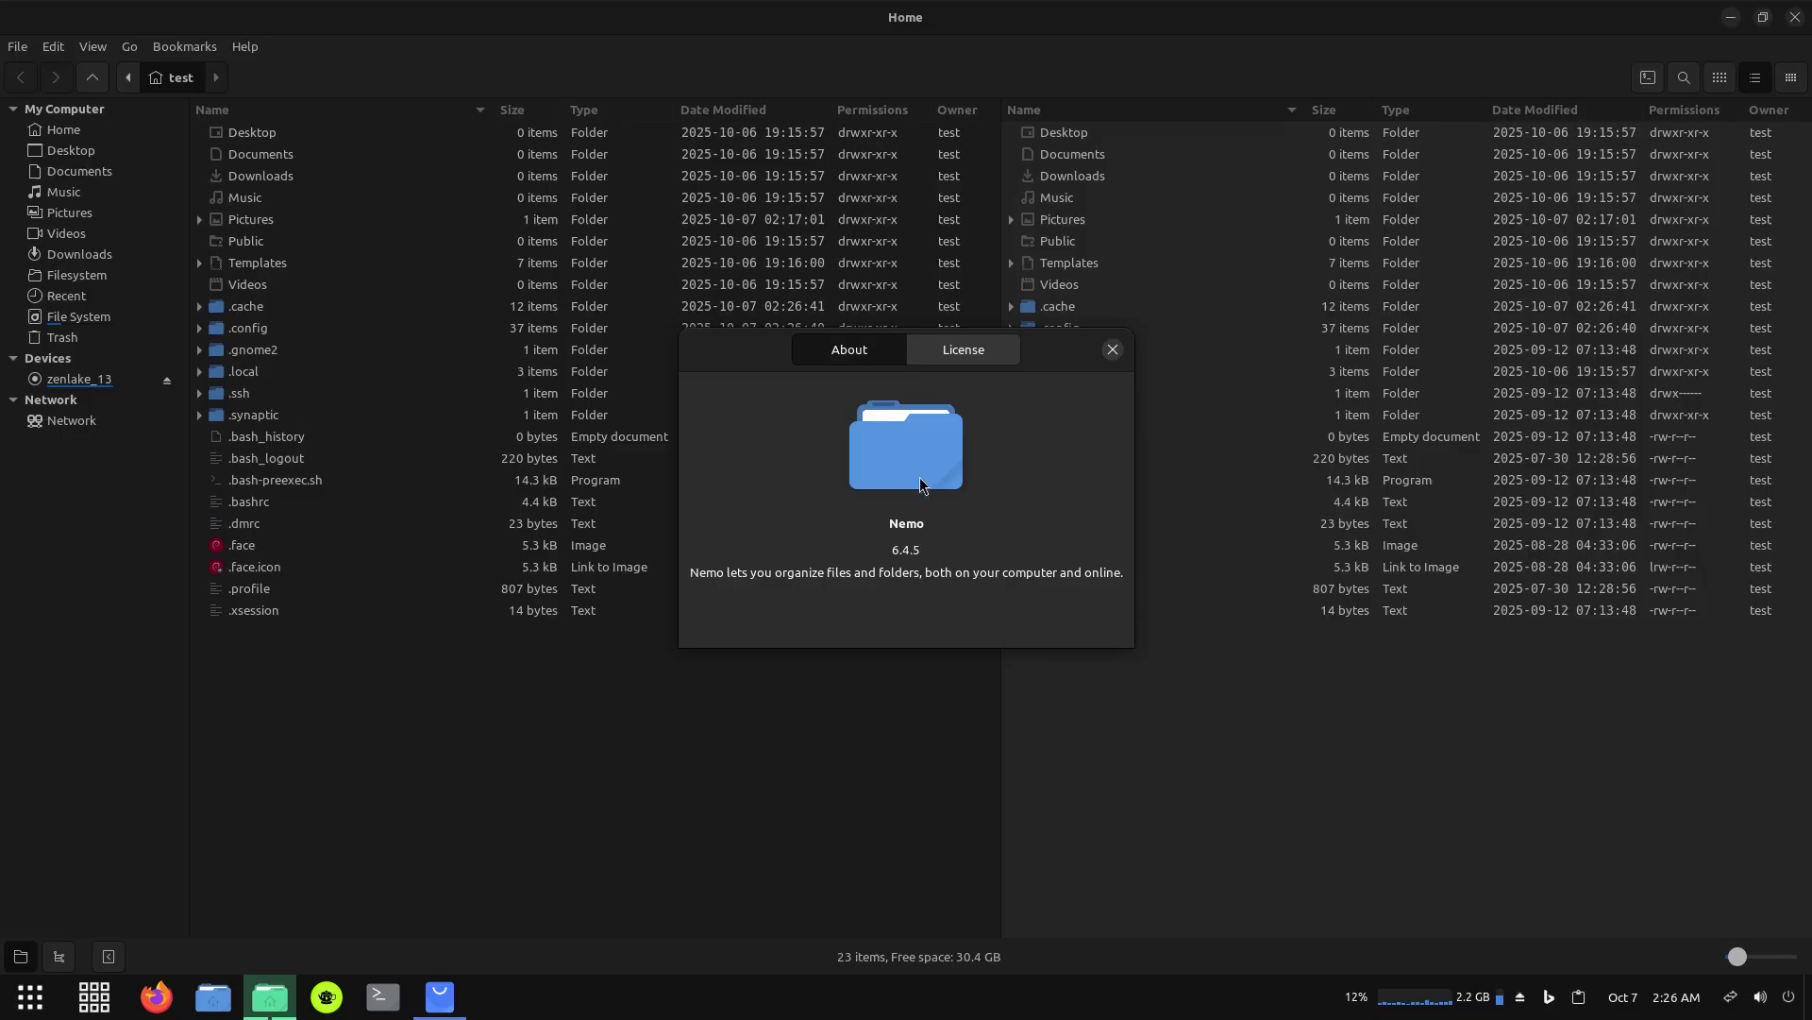
left_click(1113, 349)
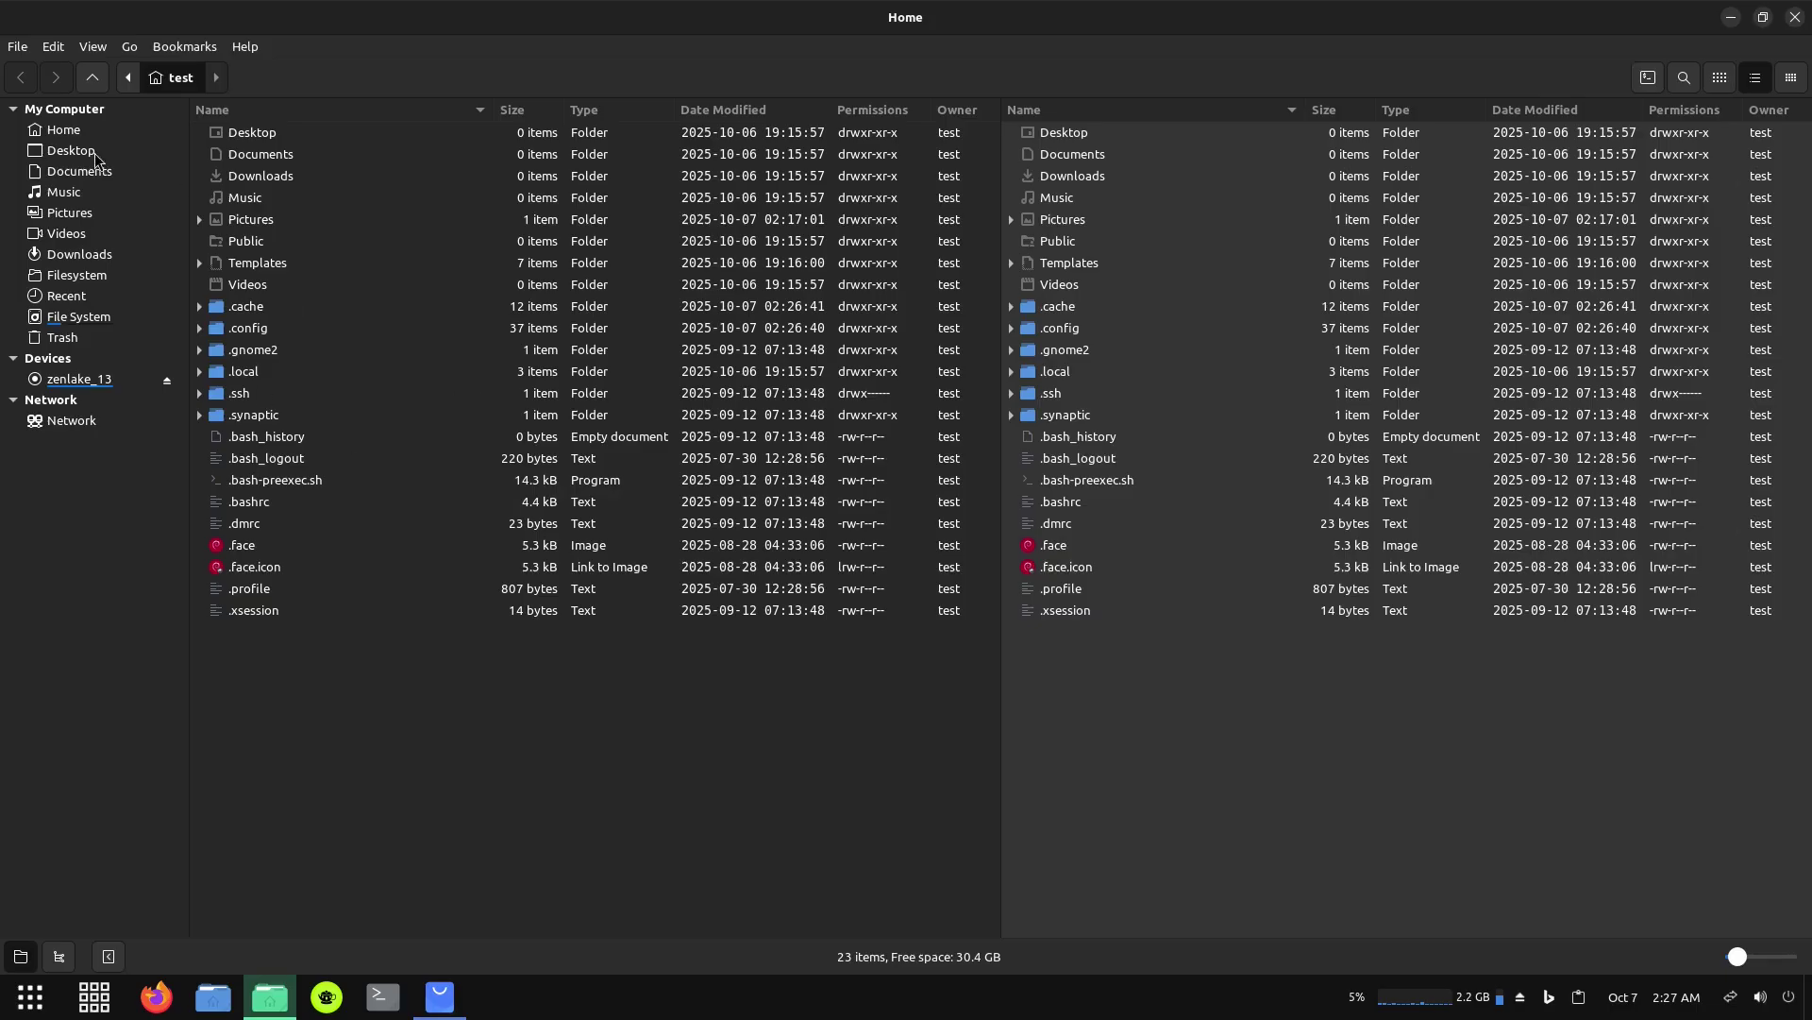
Set the left pane to icon view and the right pane to compact list view.
left_click(1720, 77)
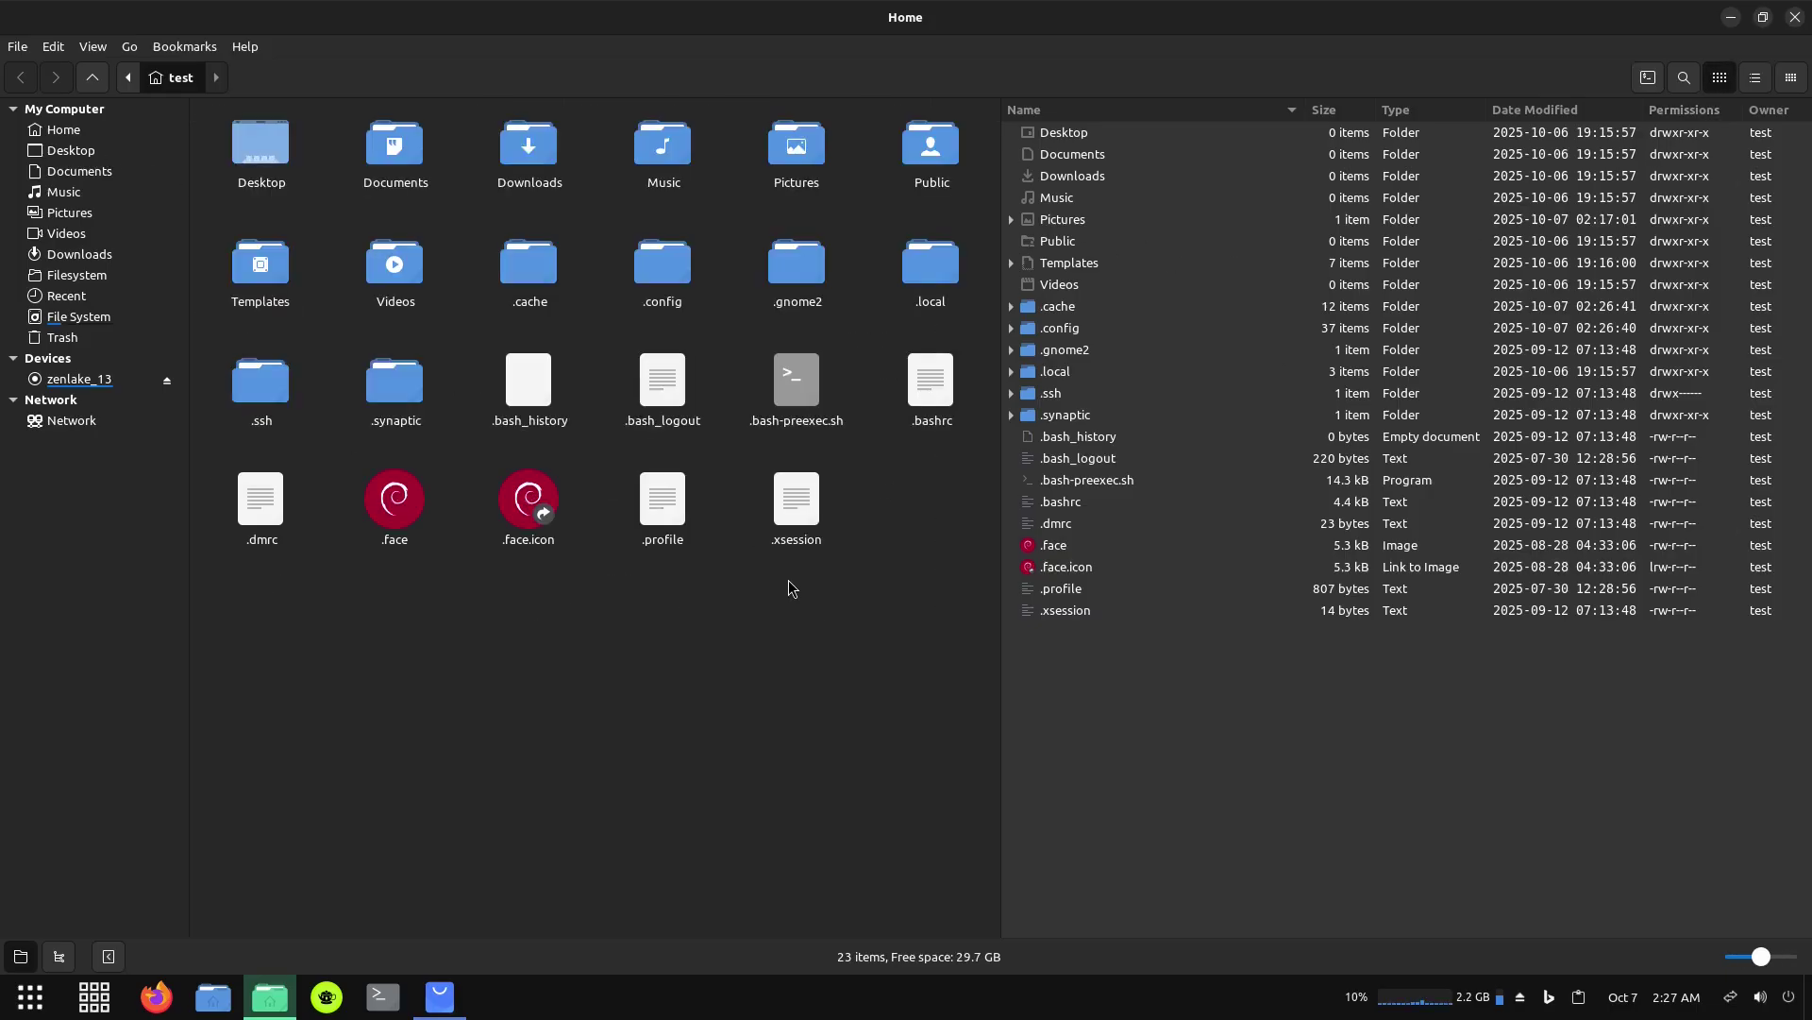
left_click(1300, 682)
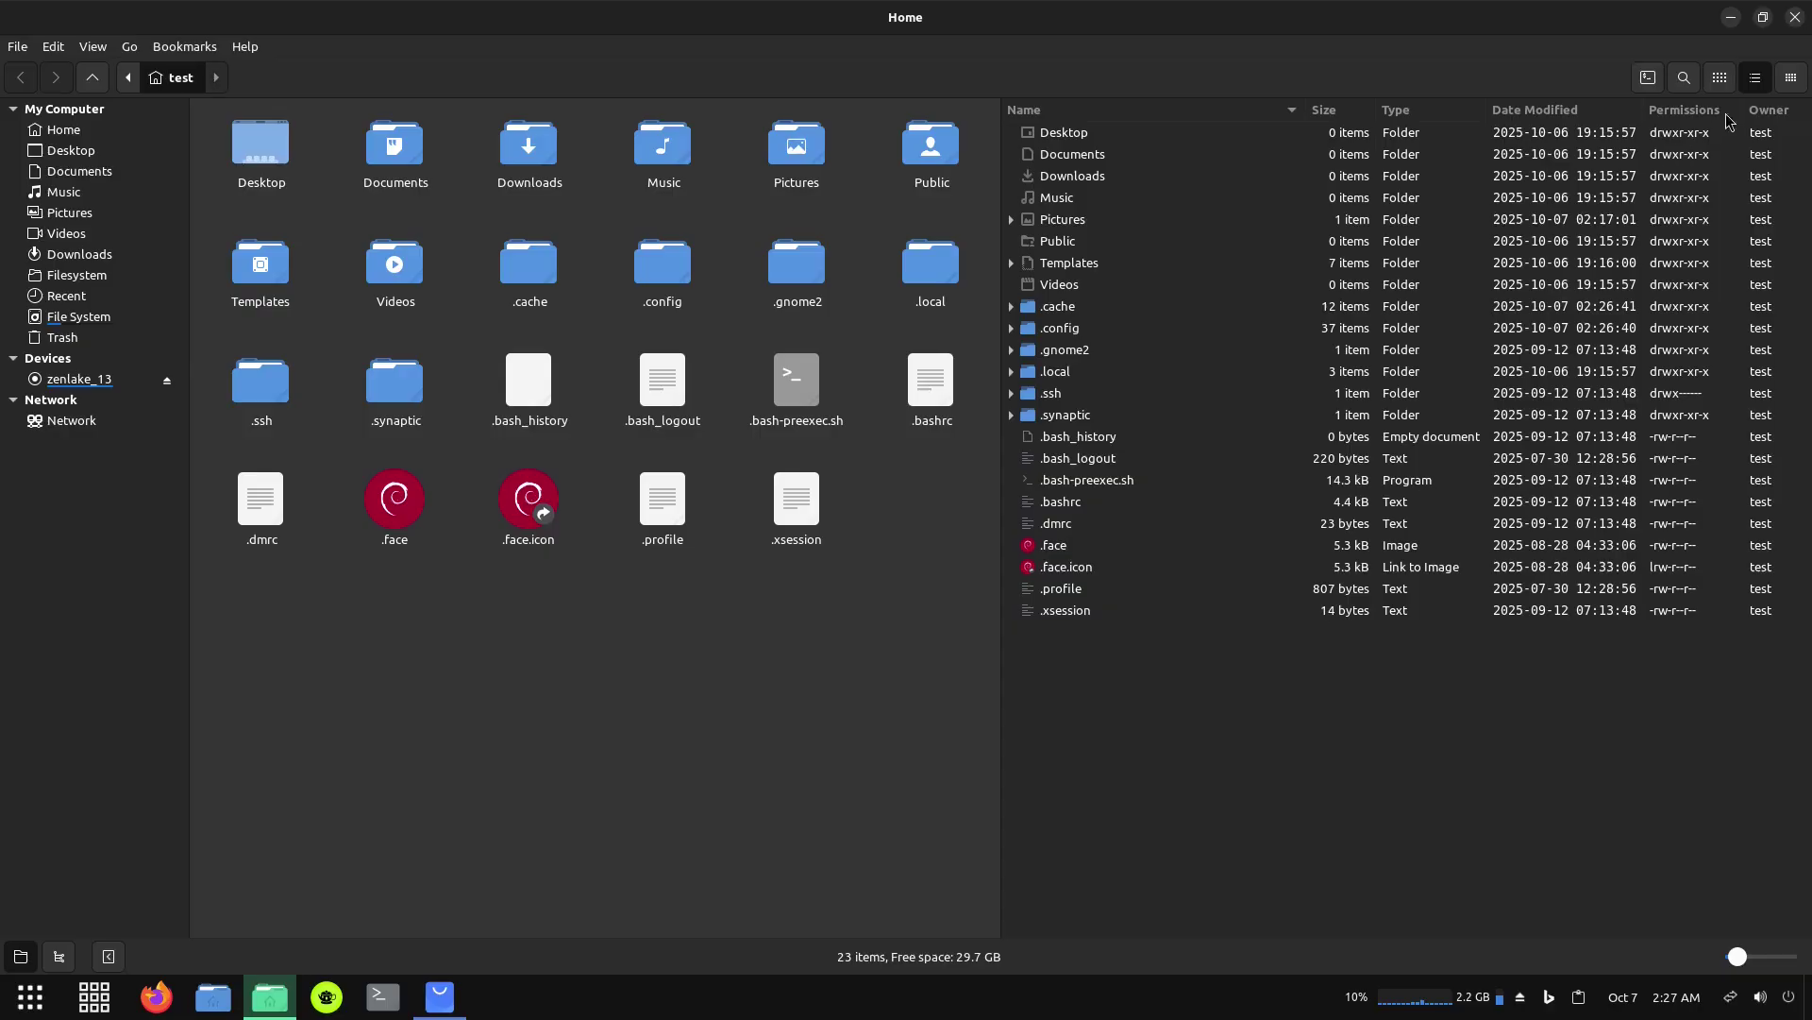
left_click(1720, 78)
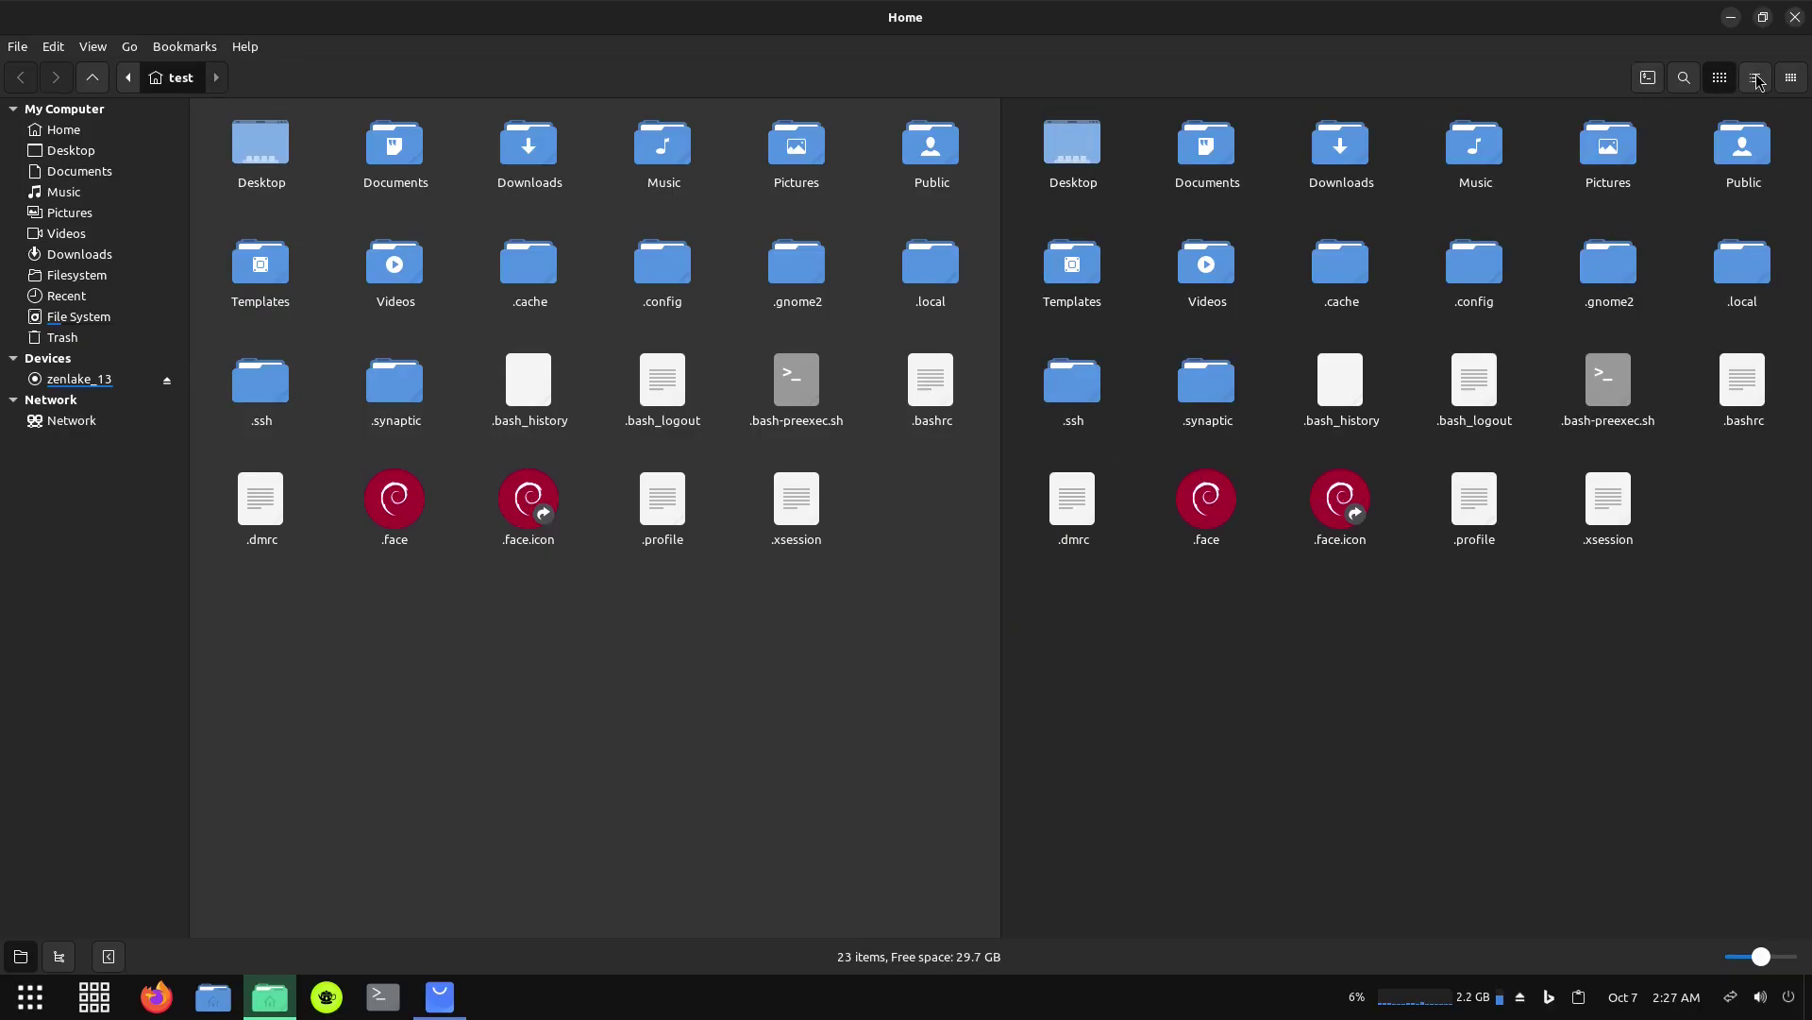
left_click(1755, 78)
left_click(1795, 78)
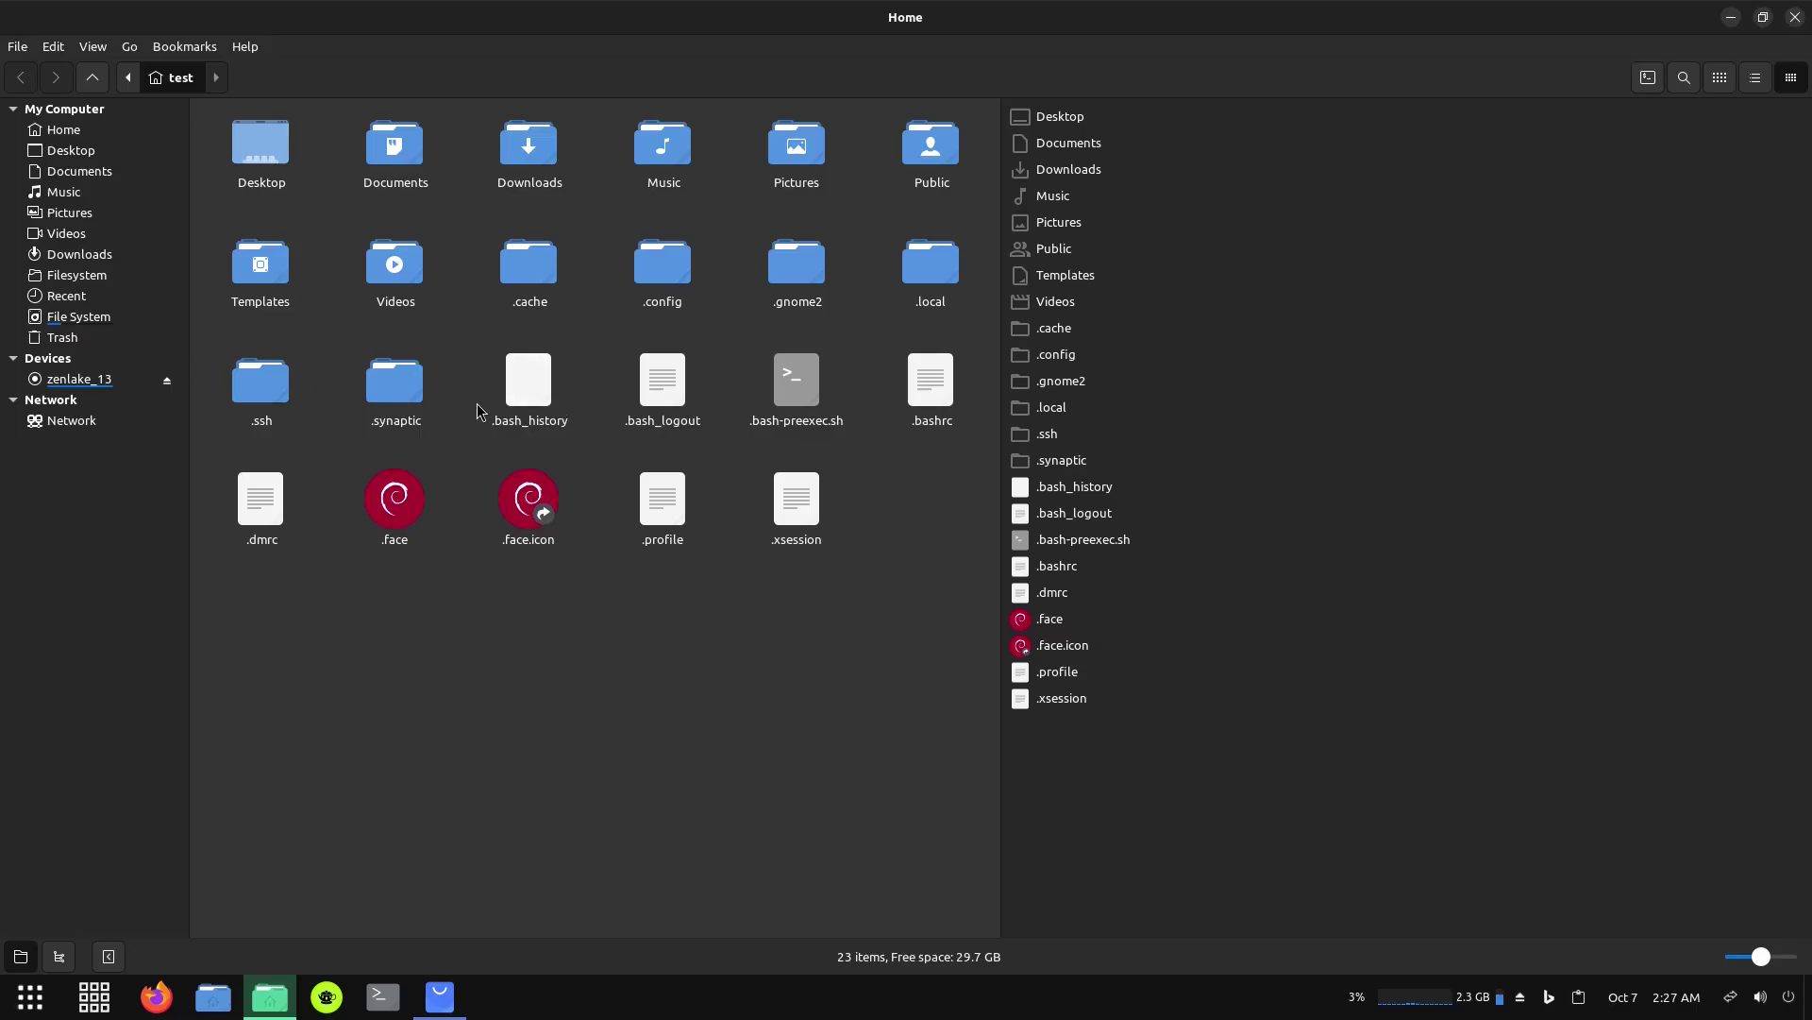
left_click(464, 698)
Toggle Show Hidden Files off and back on, then close the Nemo window.
right_click(465, 699)
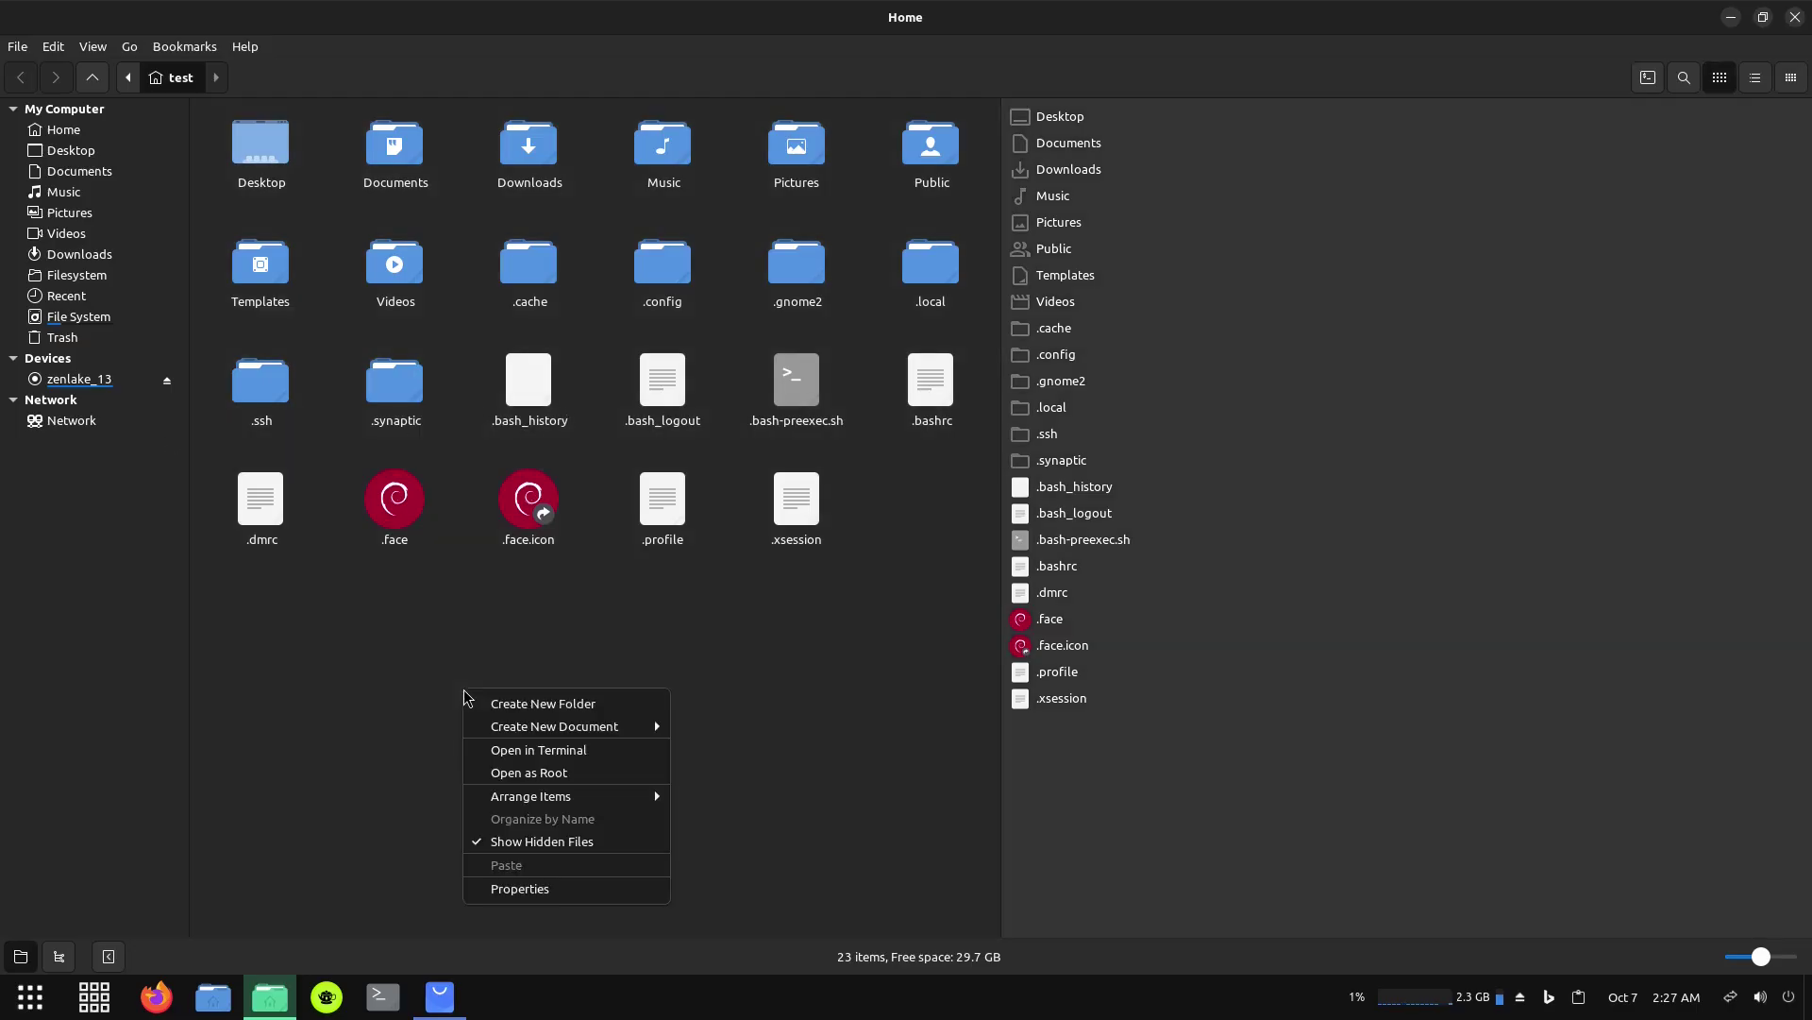
left_click(485, 842)
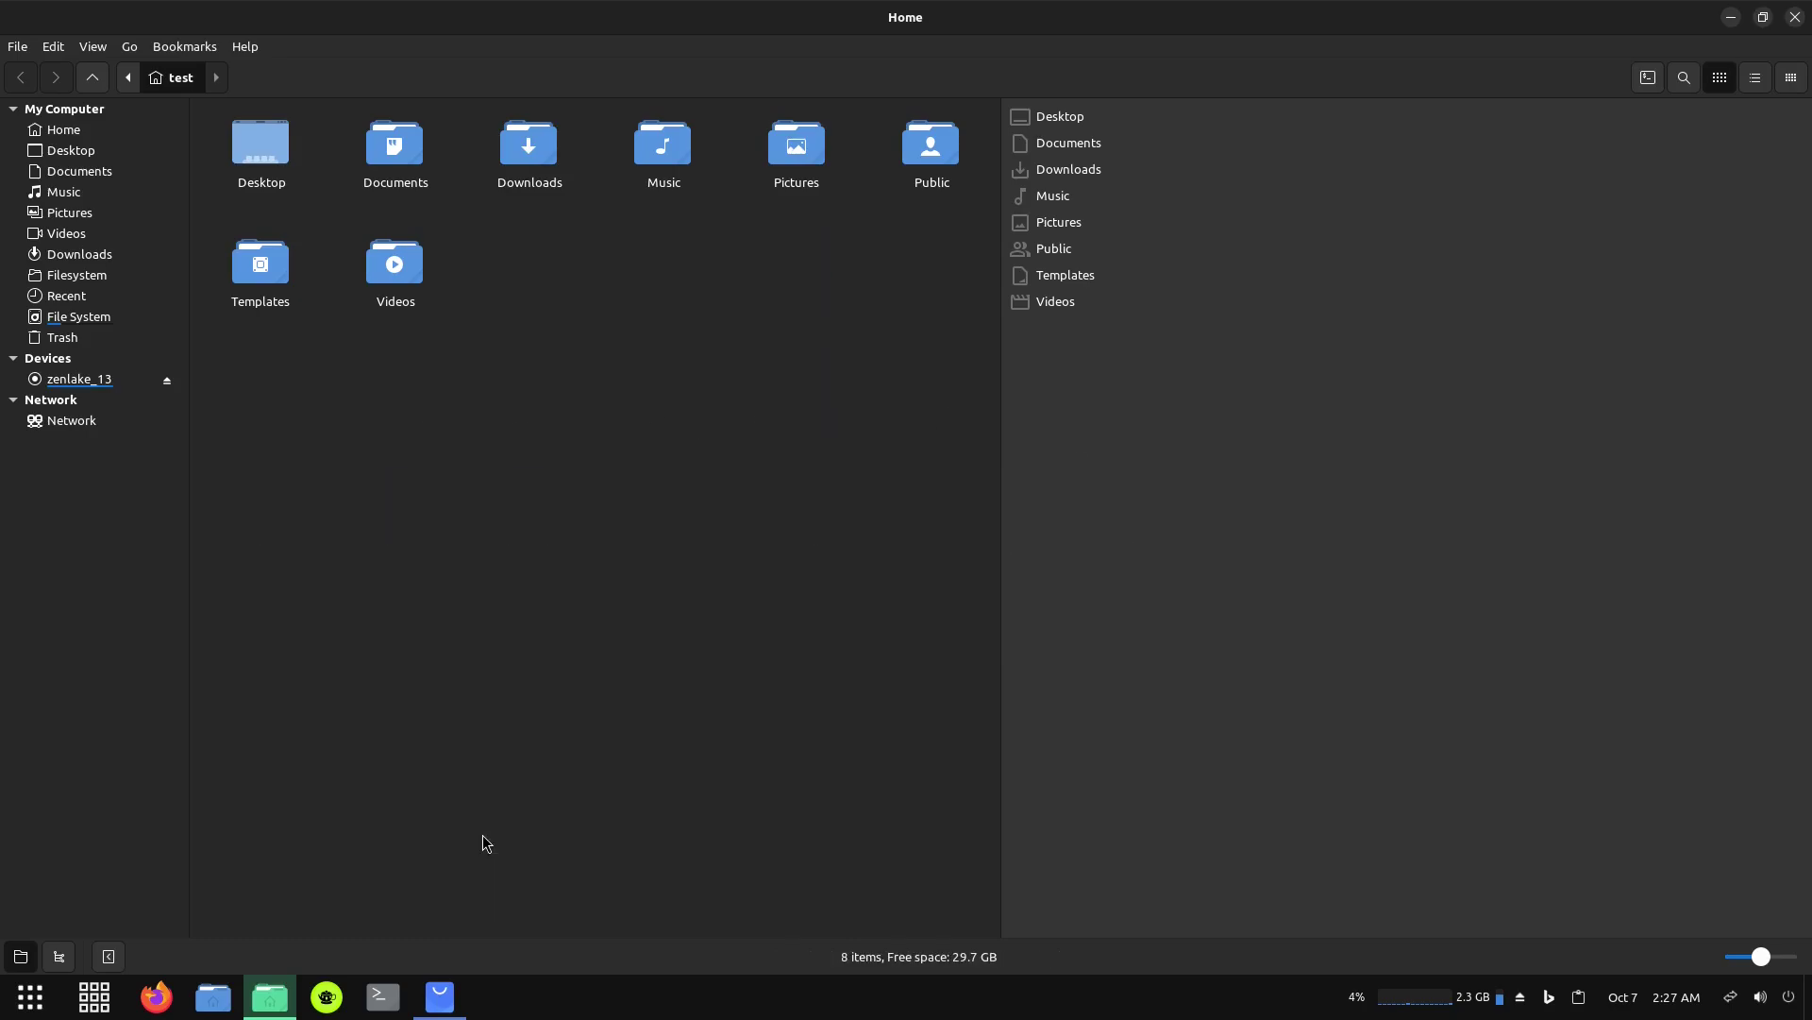
right_click(461, 562)
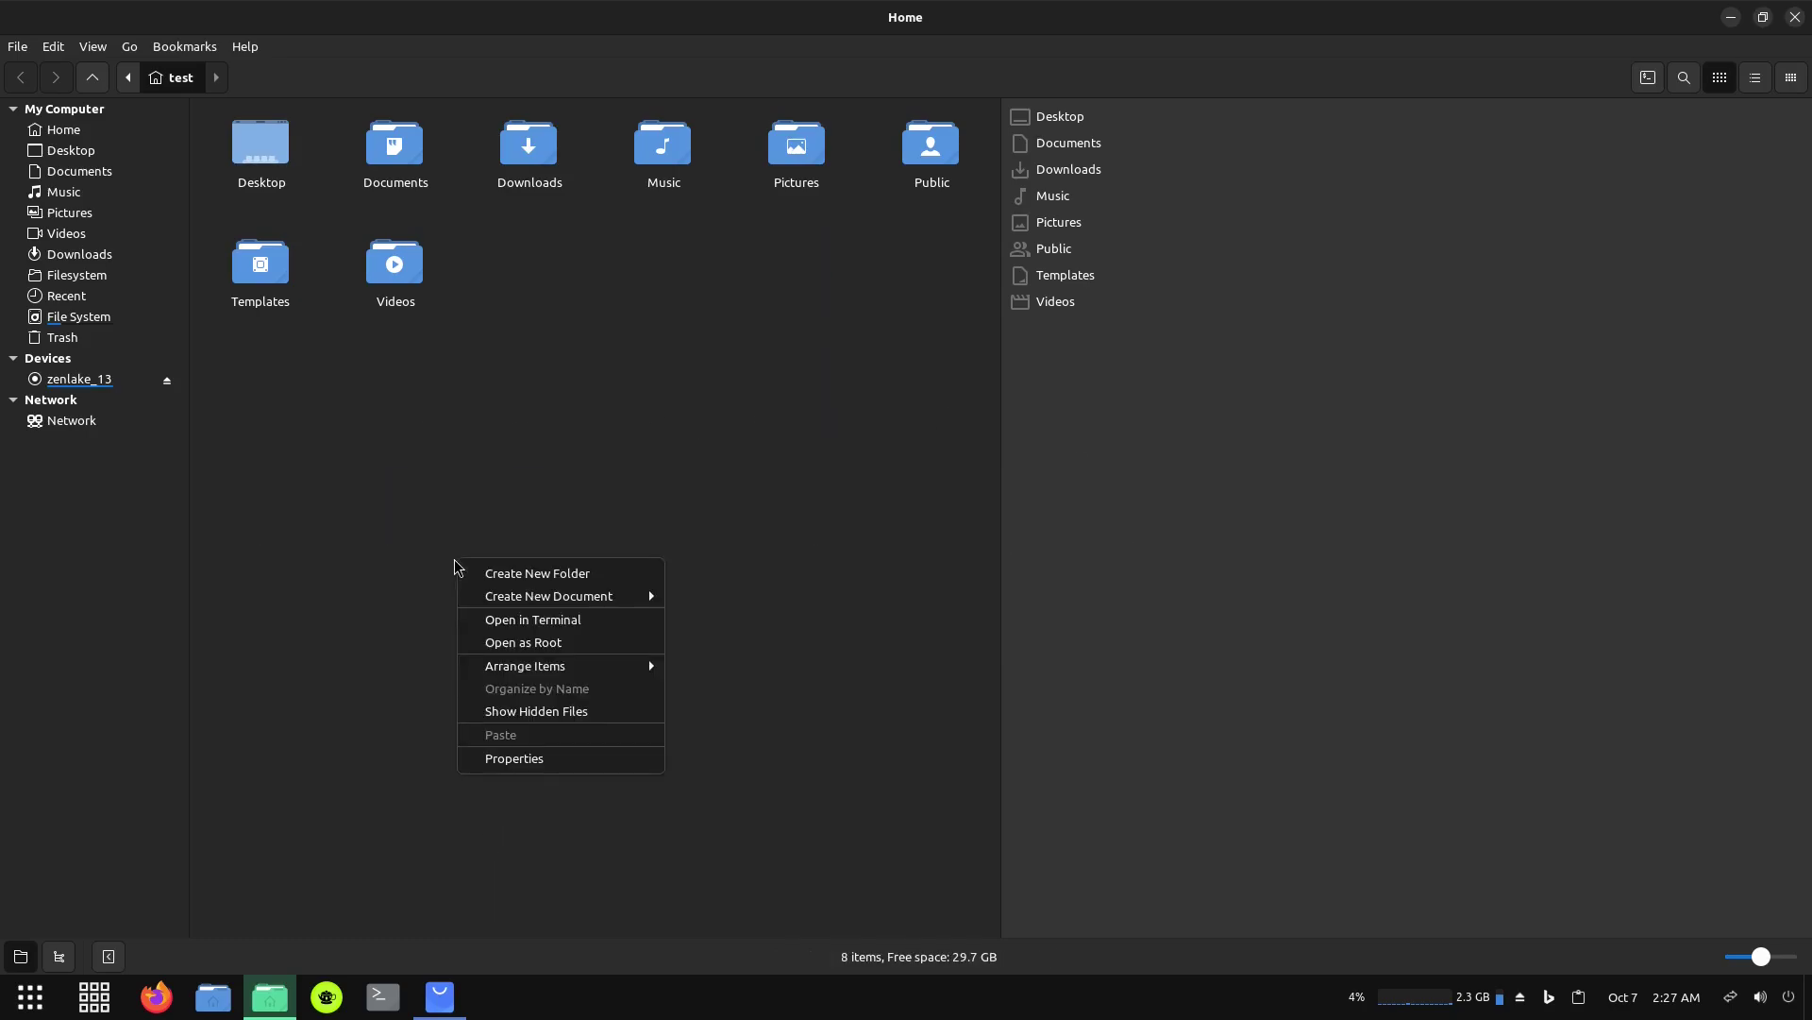
left_click(506, 714)
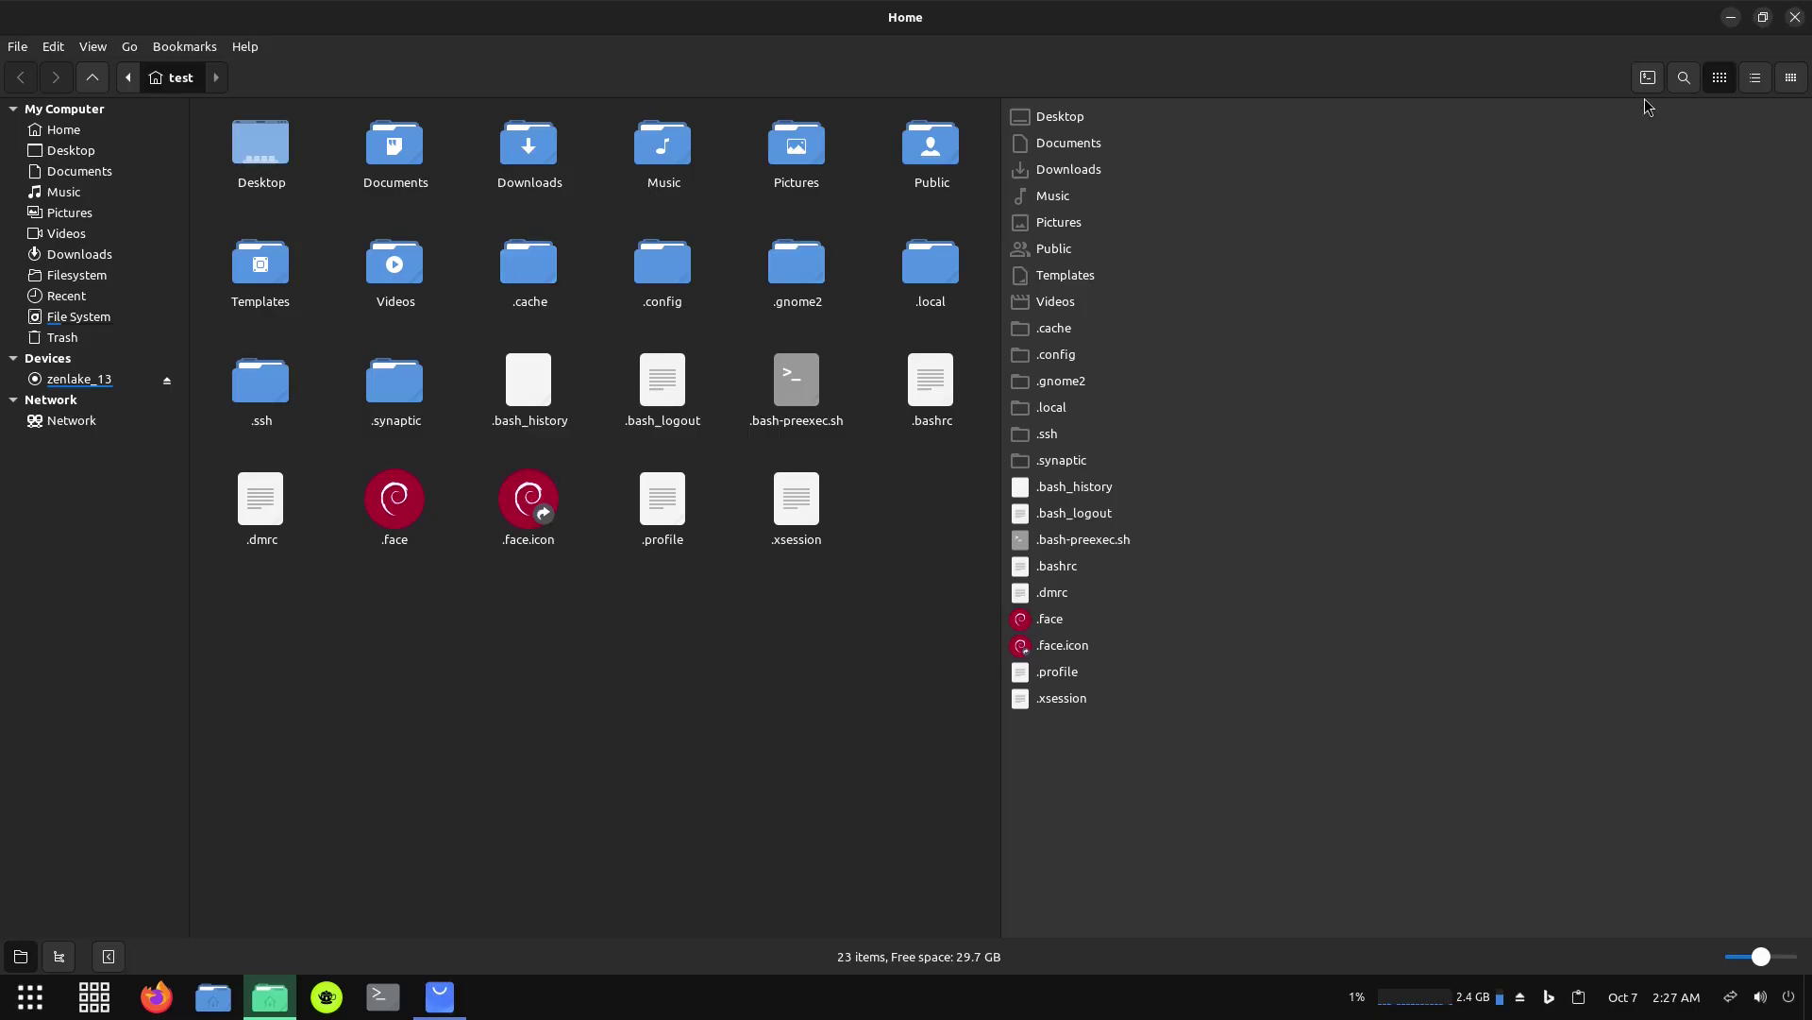
left_click(1794, 18)
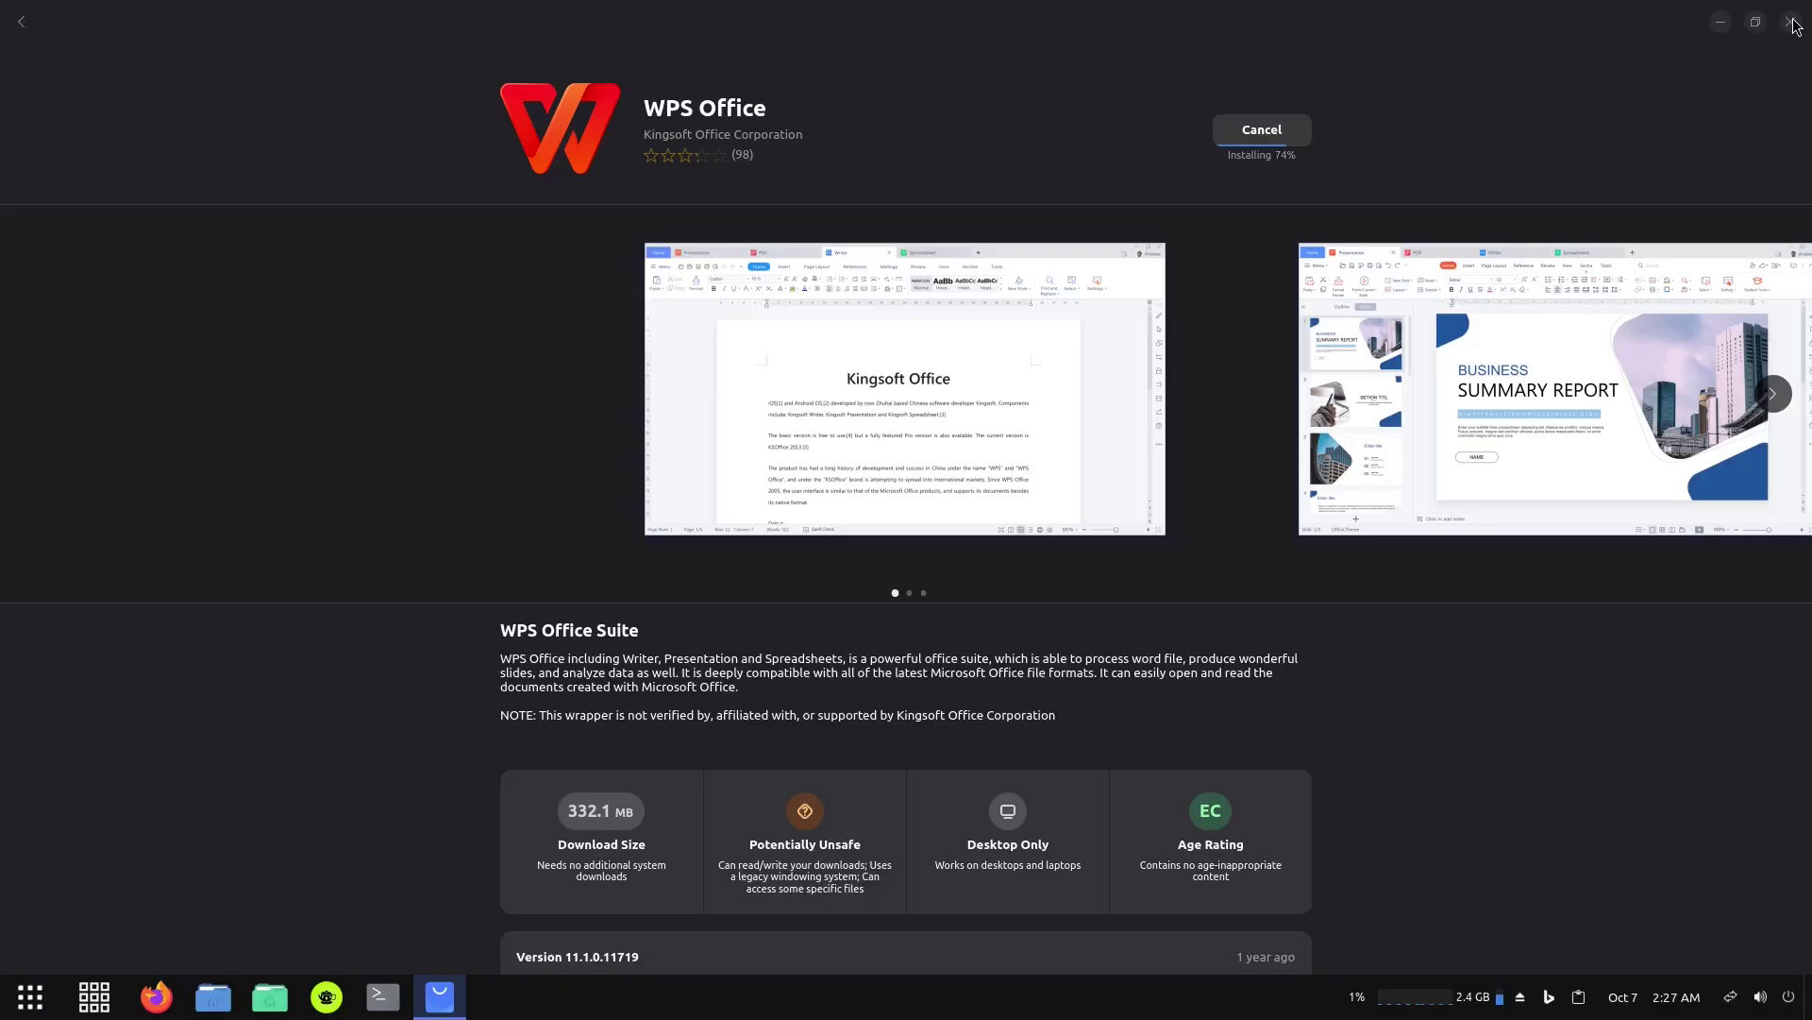
left_click(209, 991)
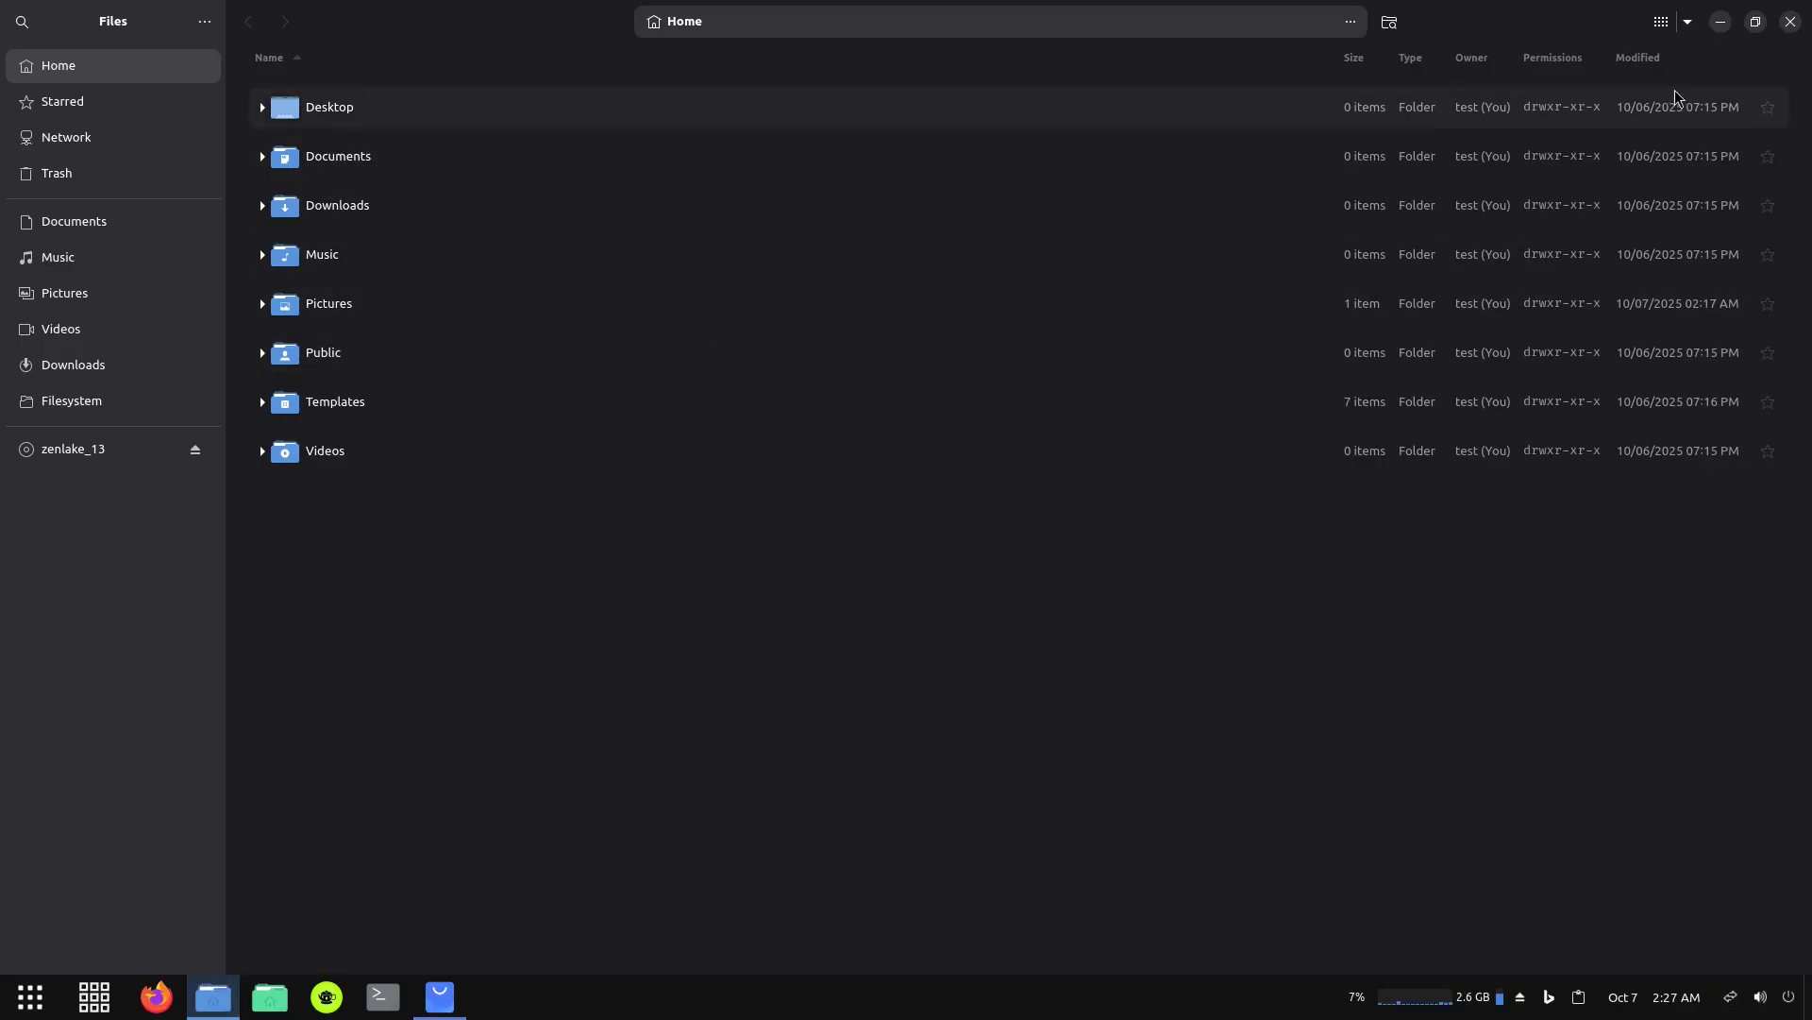
left_click(1664, 21)
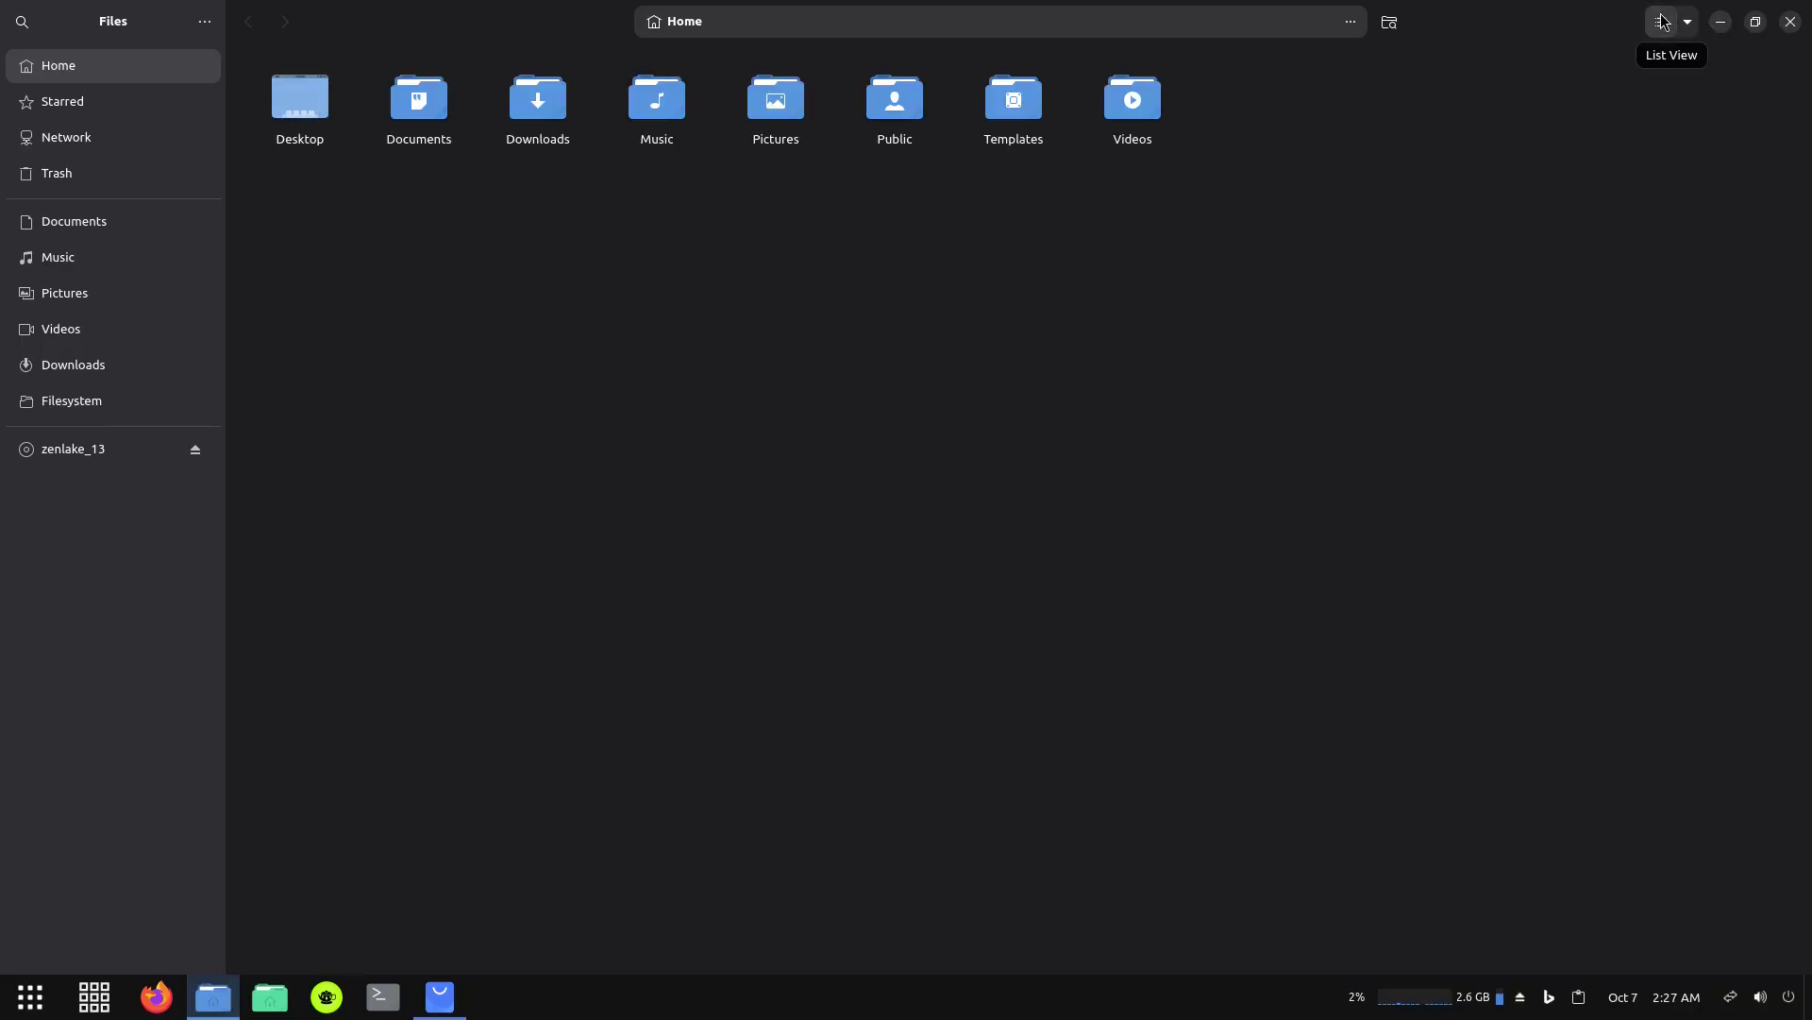
left_click(1664, 21)
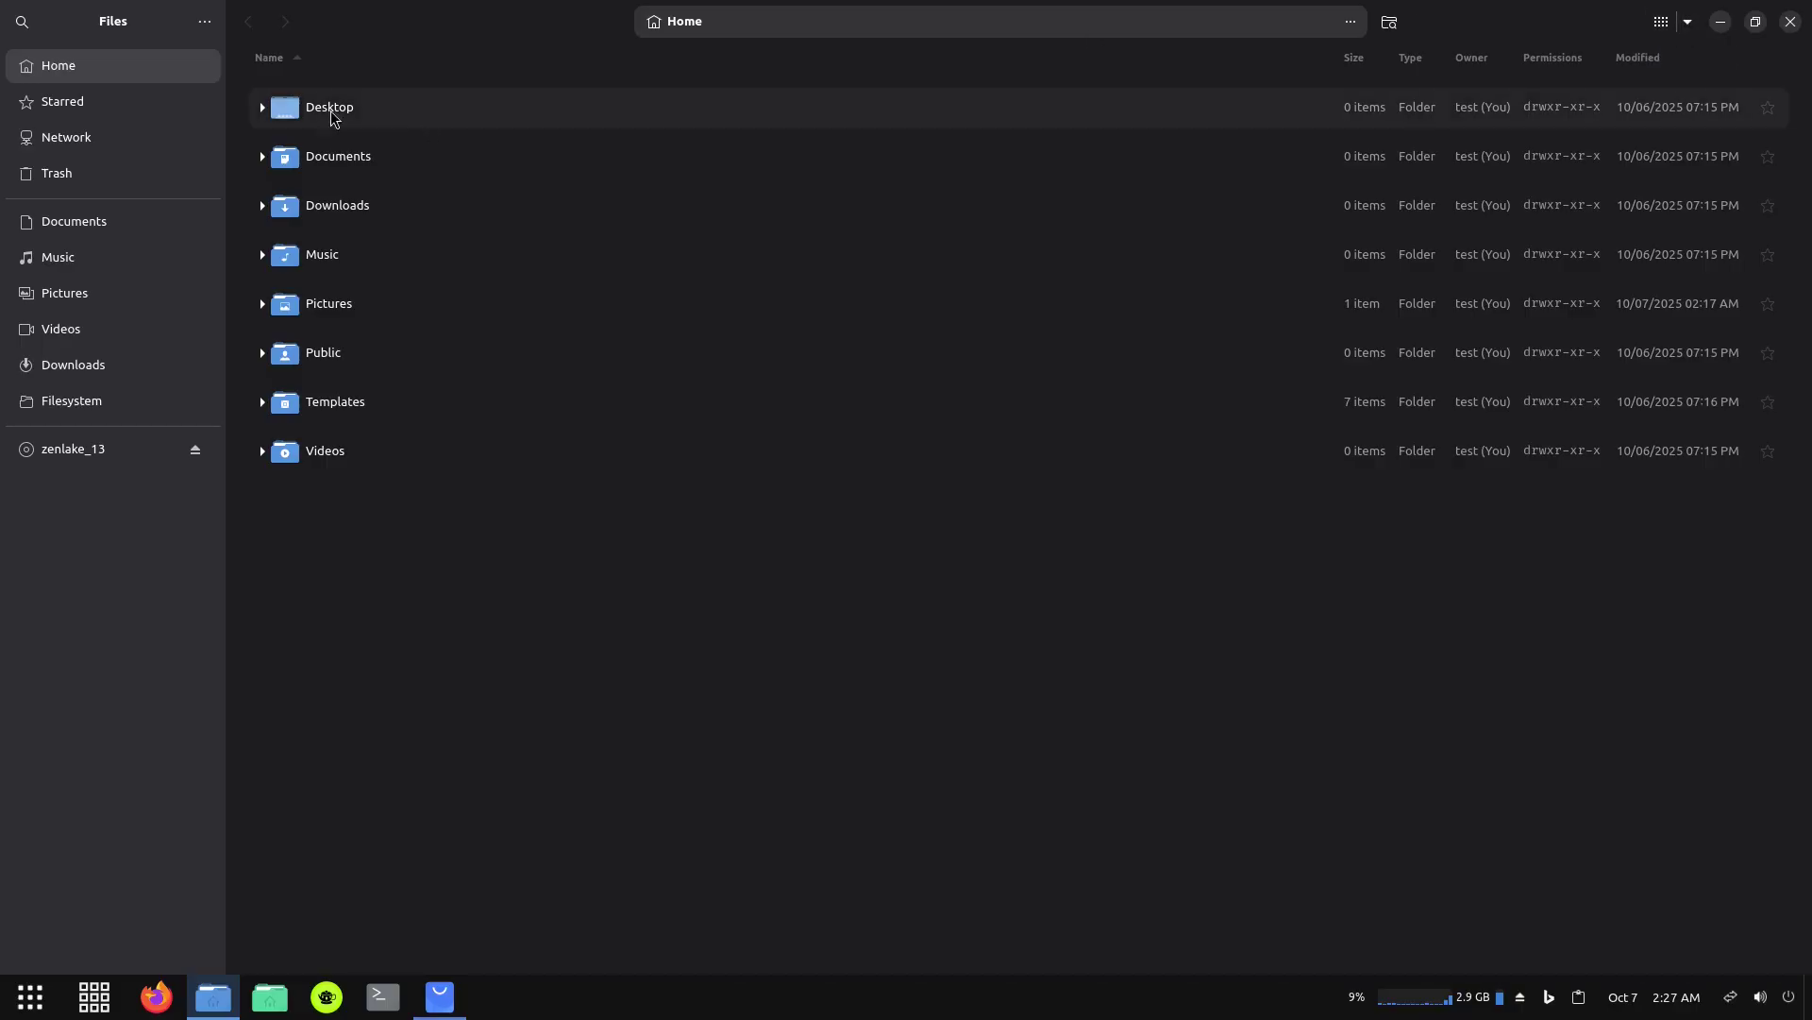
left_click(206, 23)
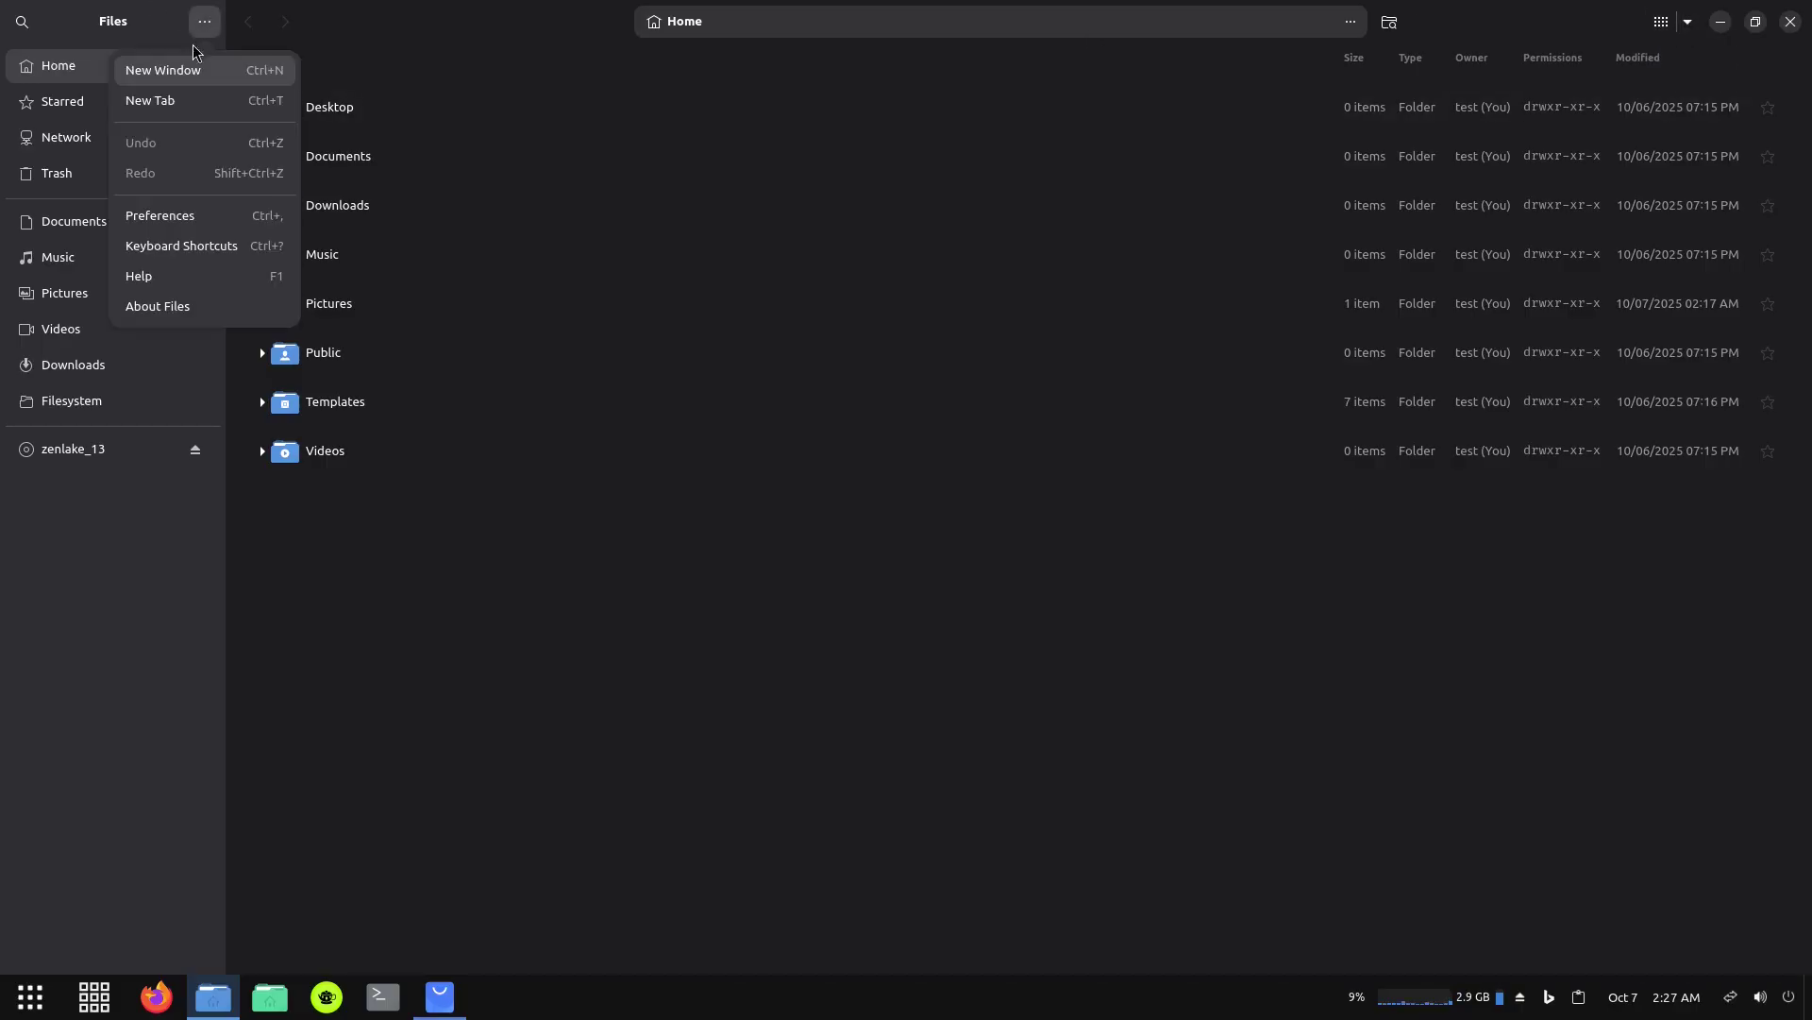
left_click(167, 305)
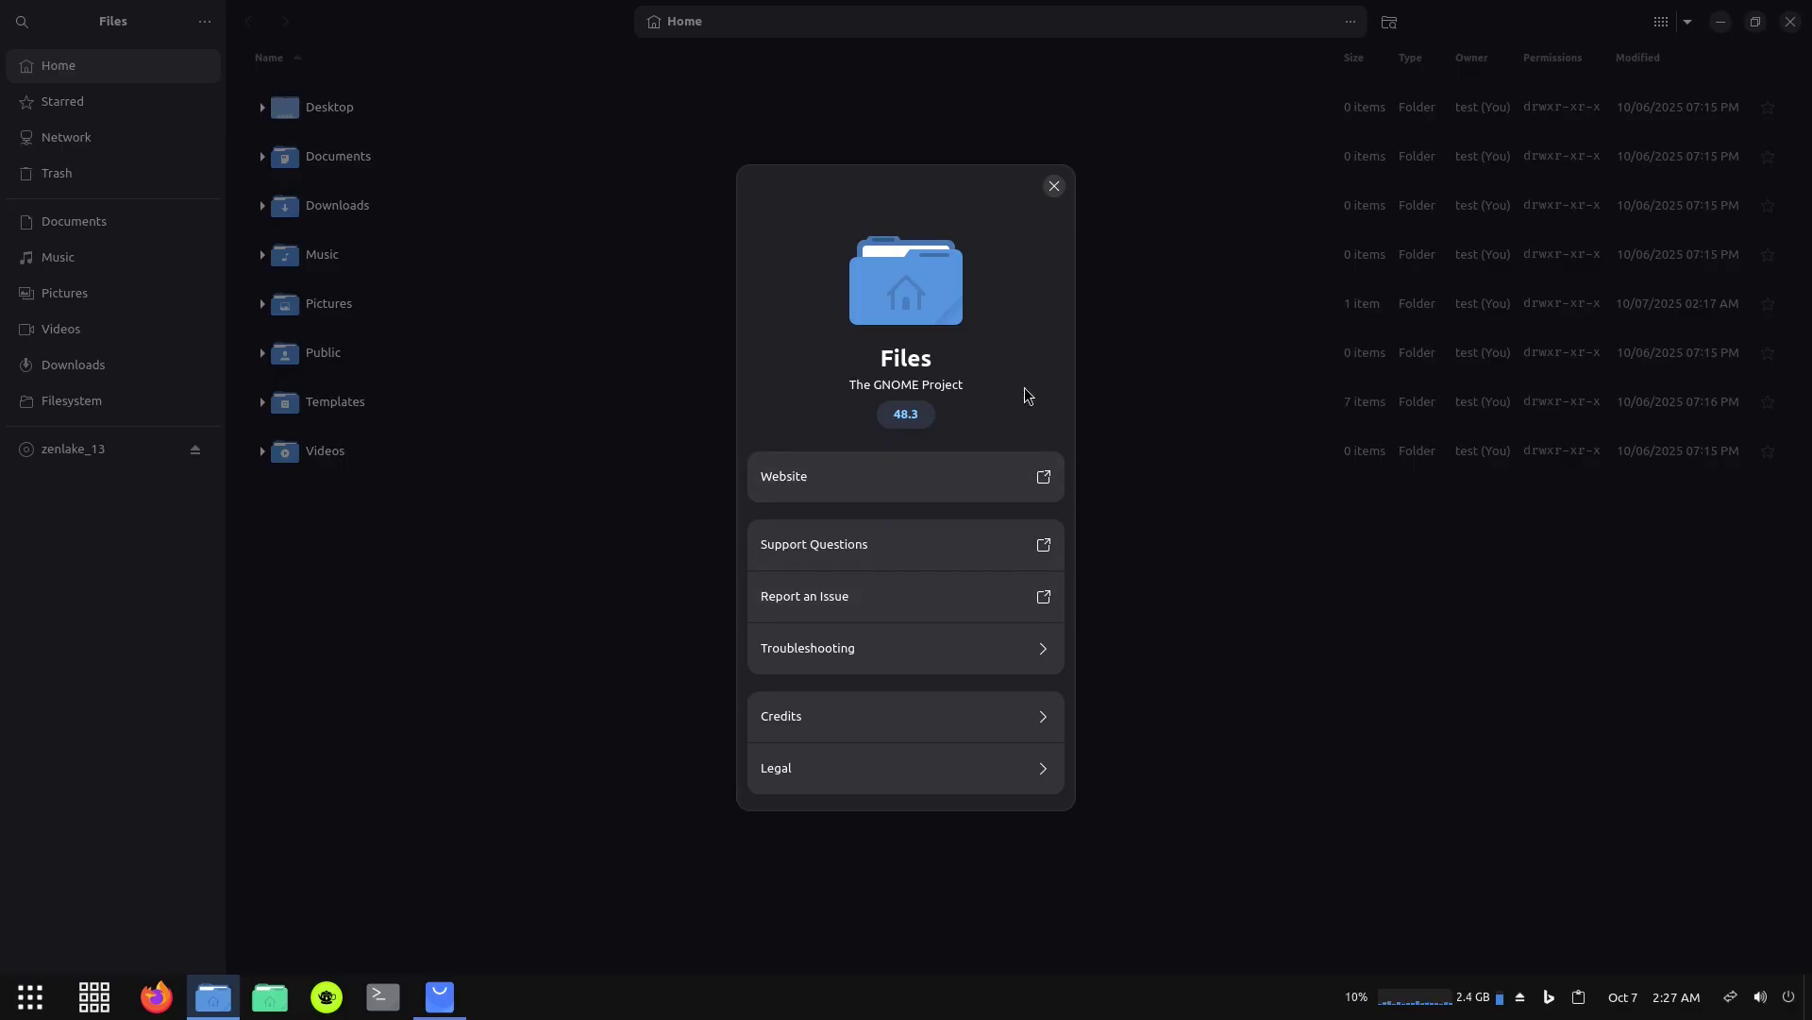
left_click(1054, 186)
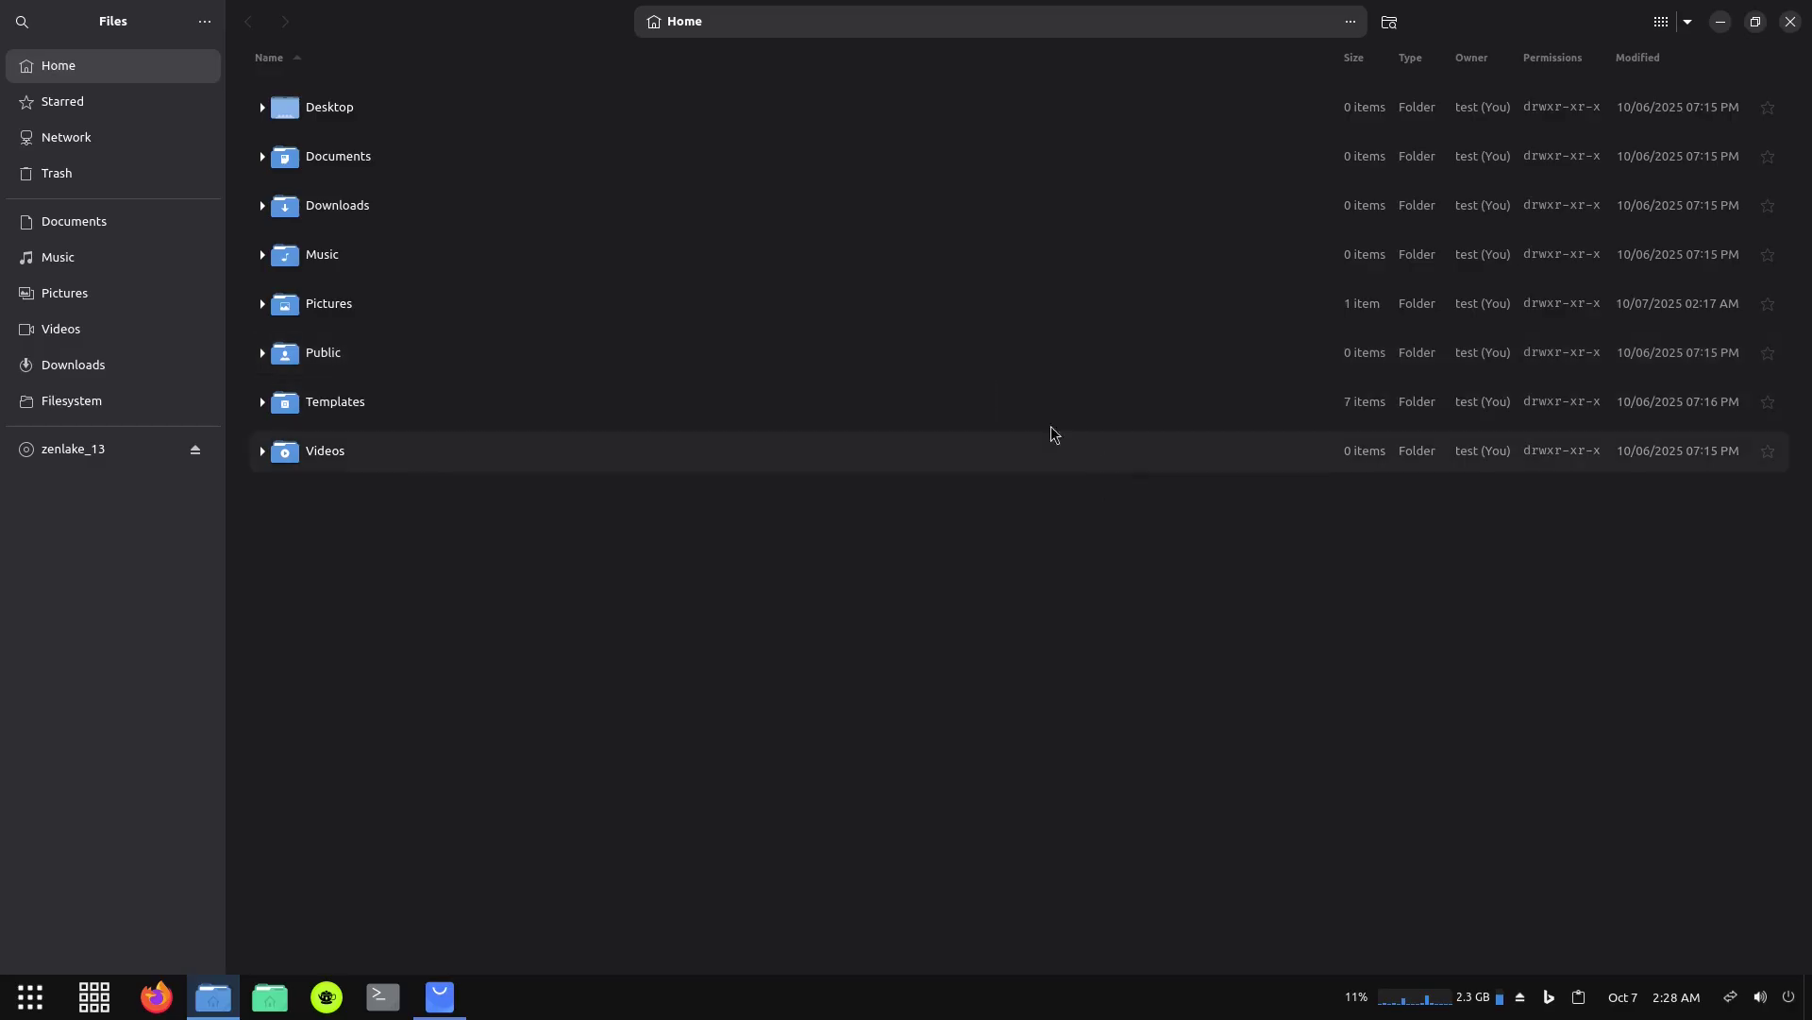
left_click(1791, 21)
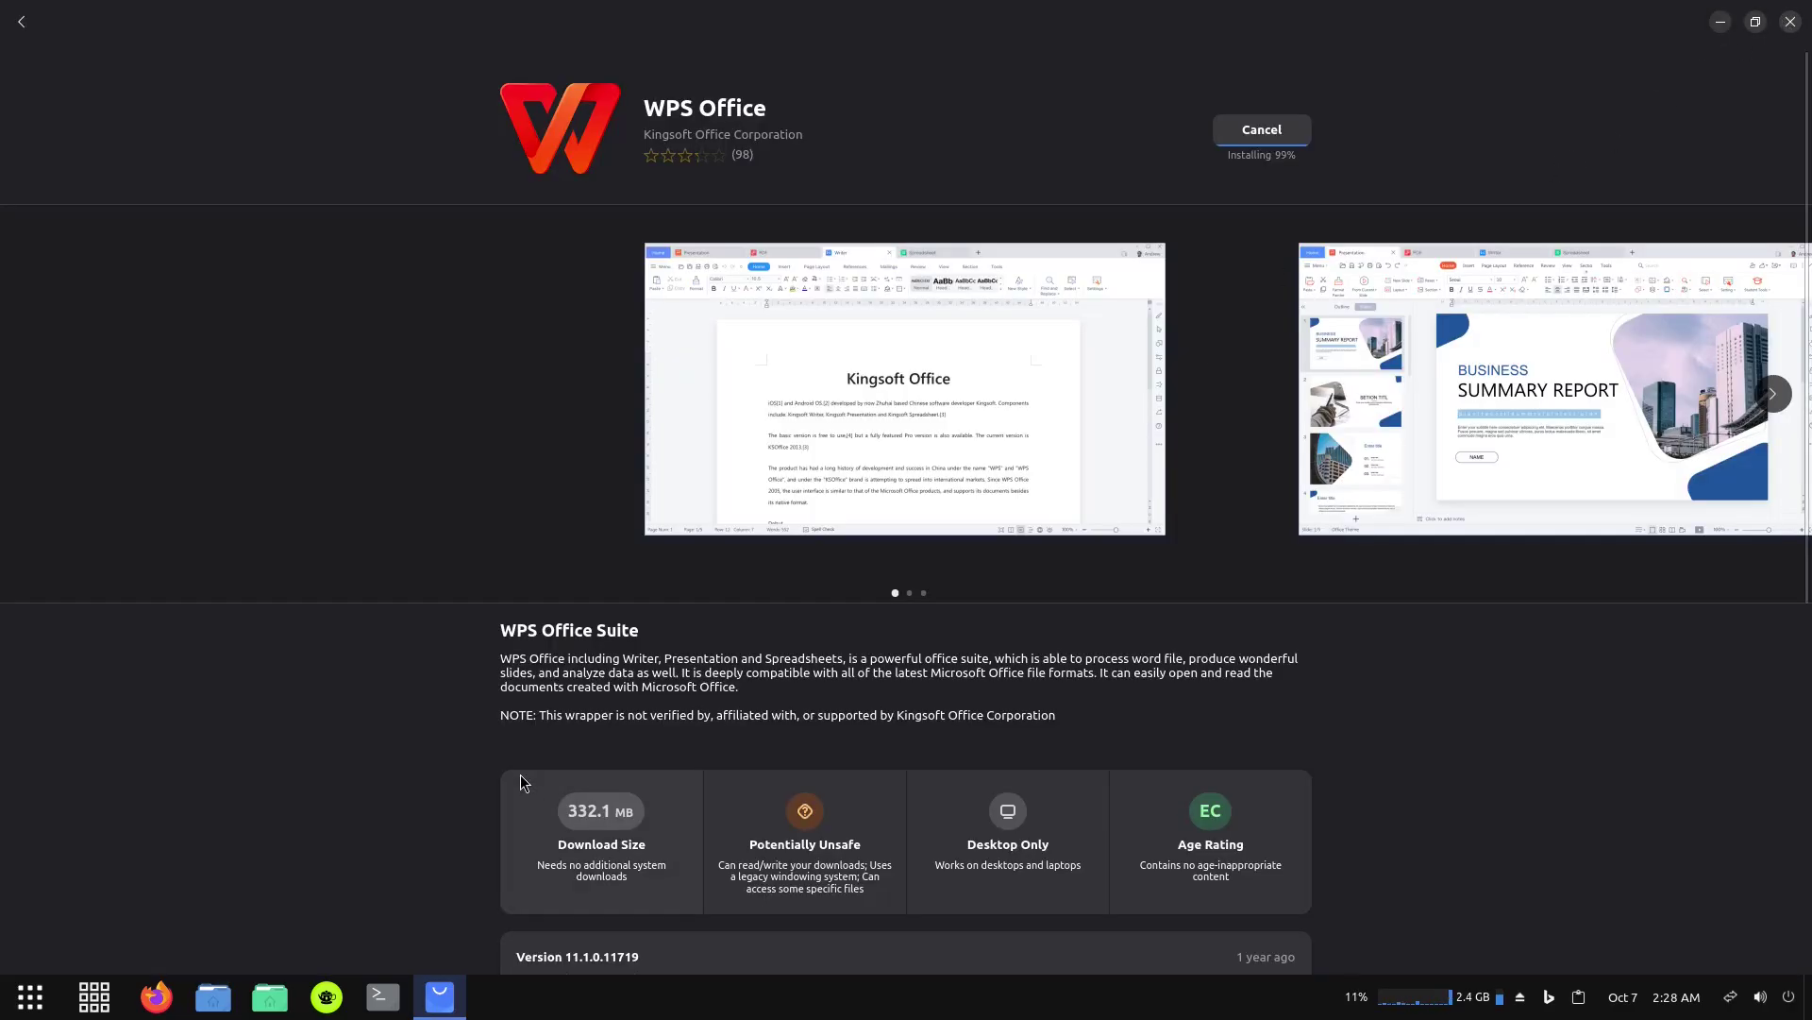
left_click(324, 1001)
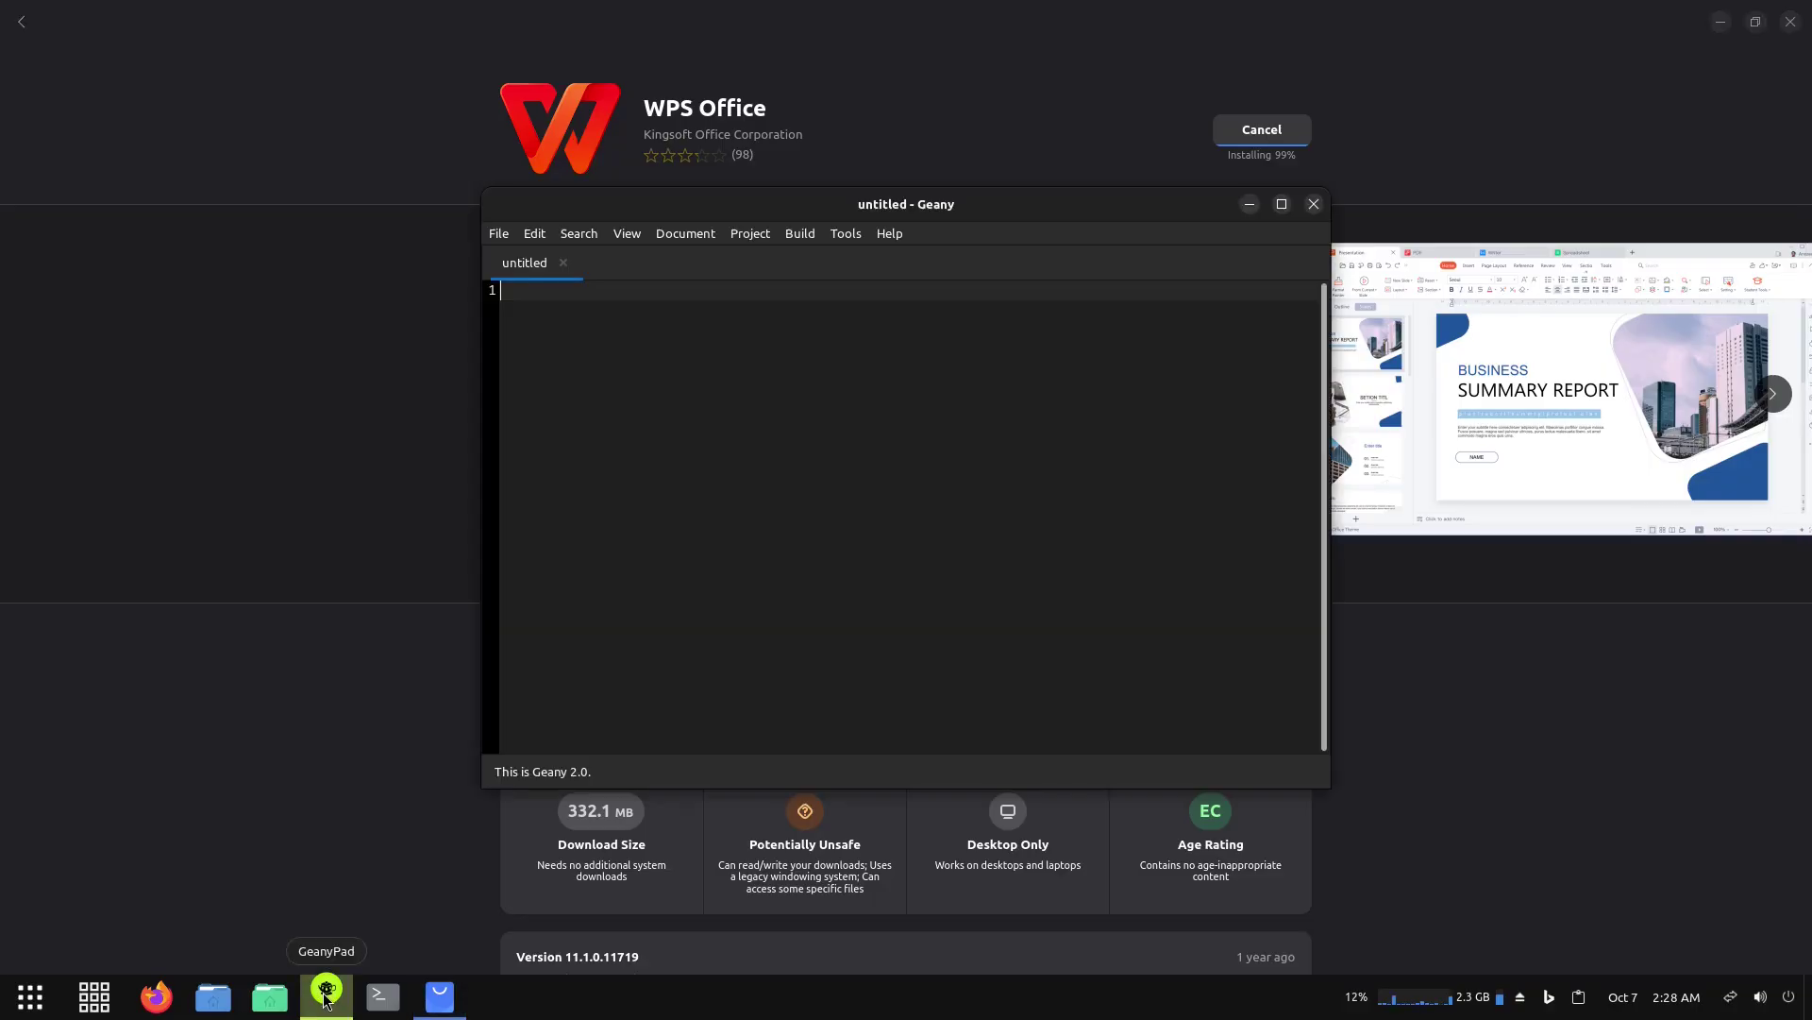
type("fhdfsh")
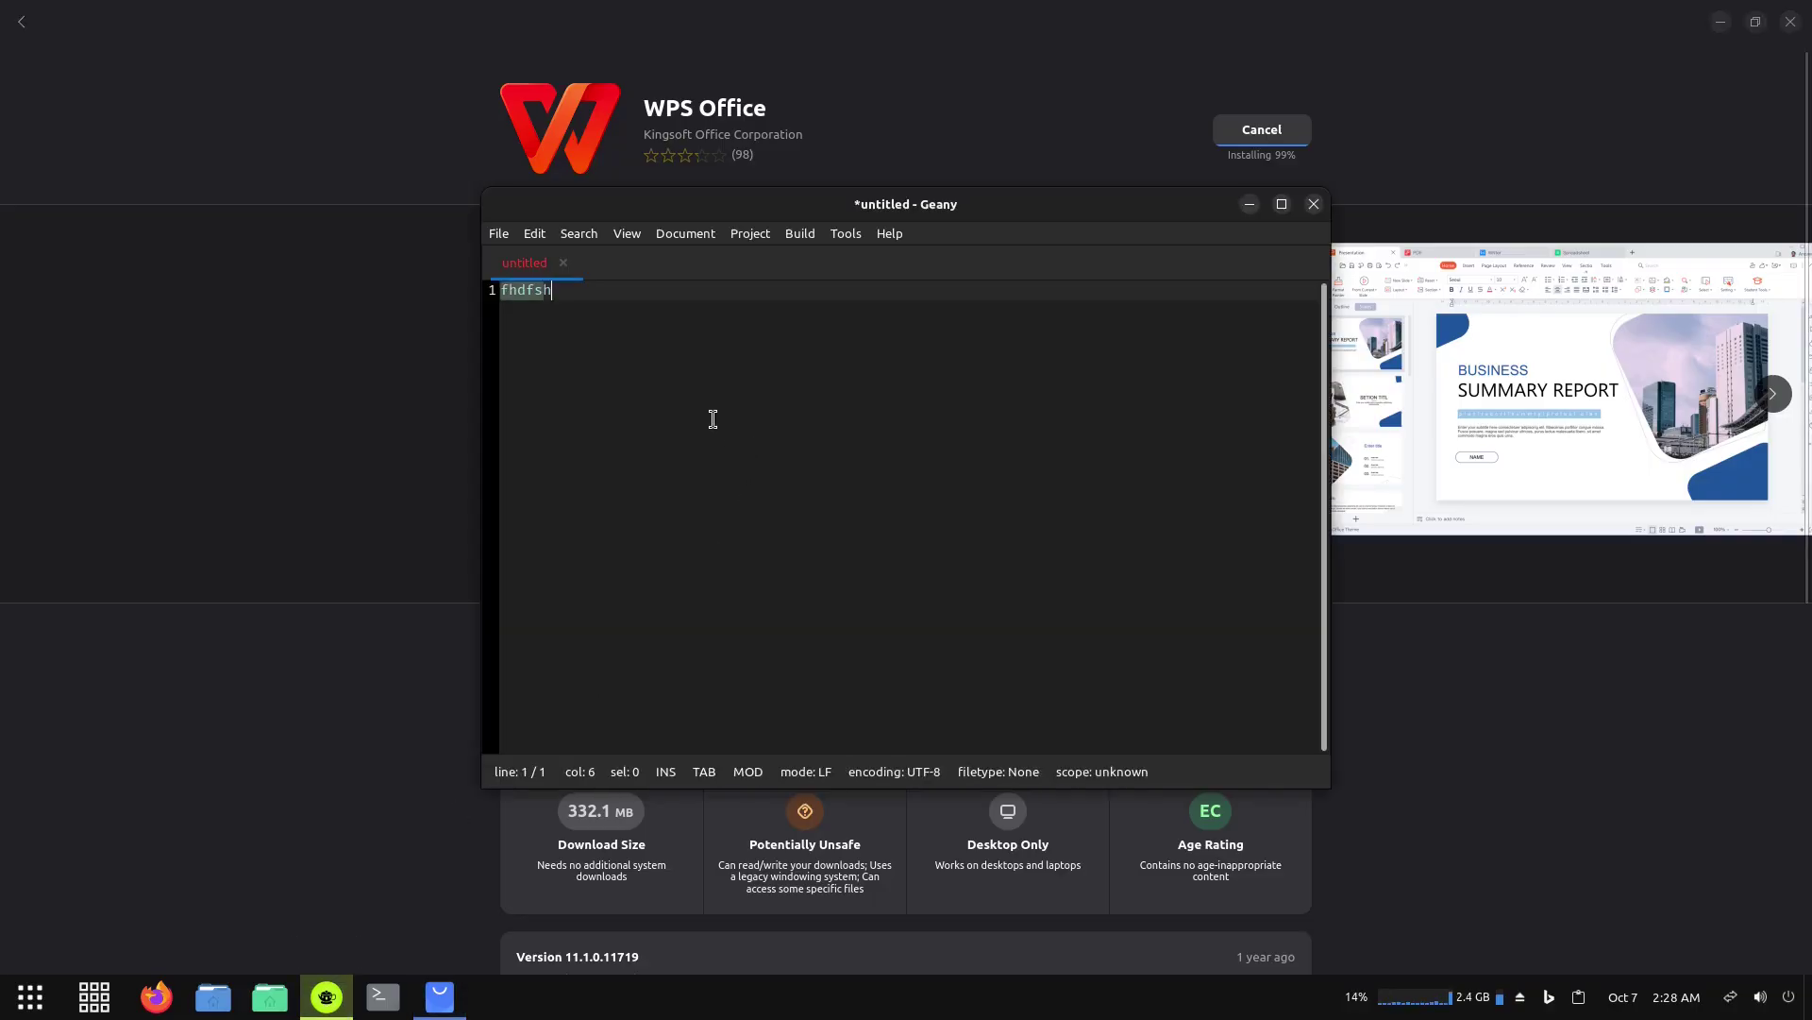
type("dfhdfhjftrjetjytejytejyetjyetdj")
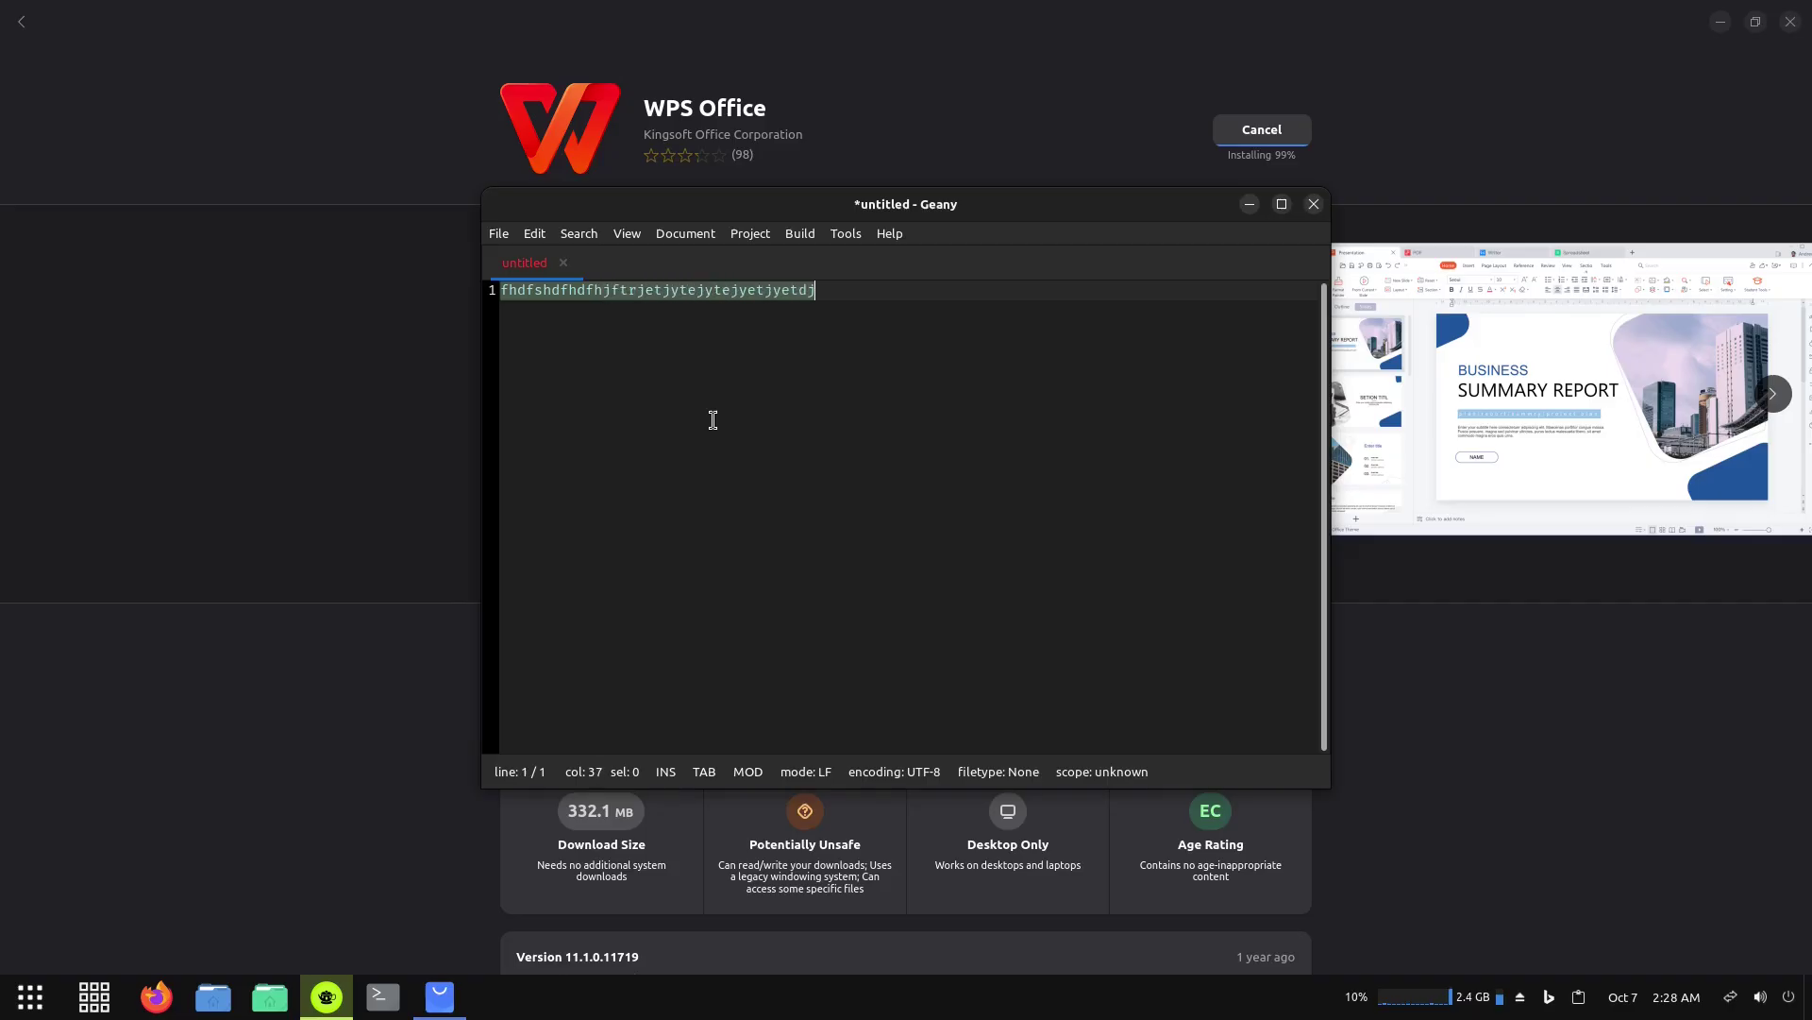
type("tedjdtjytdesjydtyjydetjdtgjfrhjtrhjtrset")
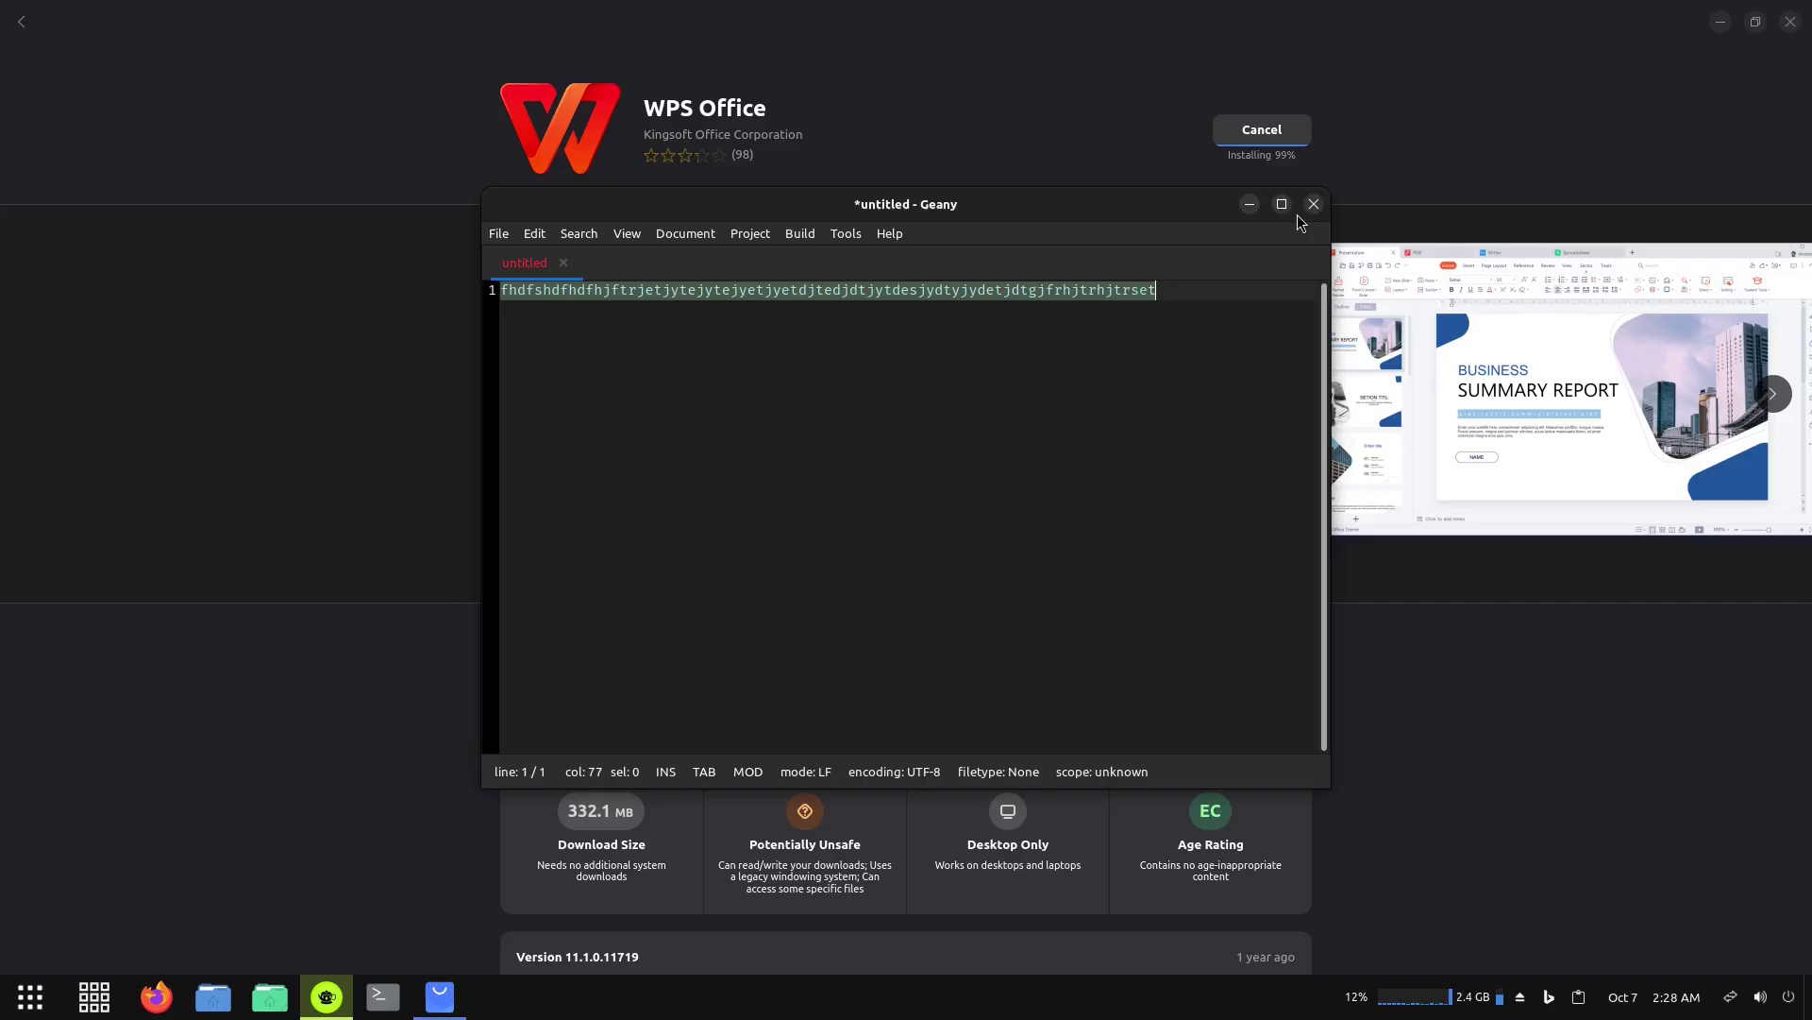
left_click(890, 234)
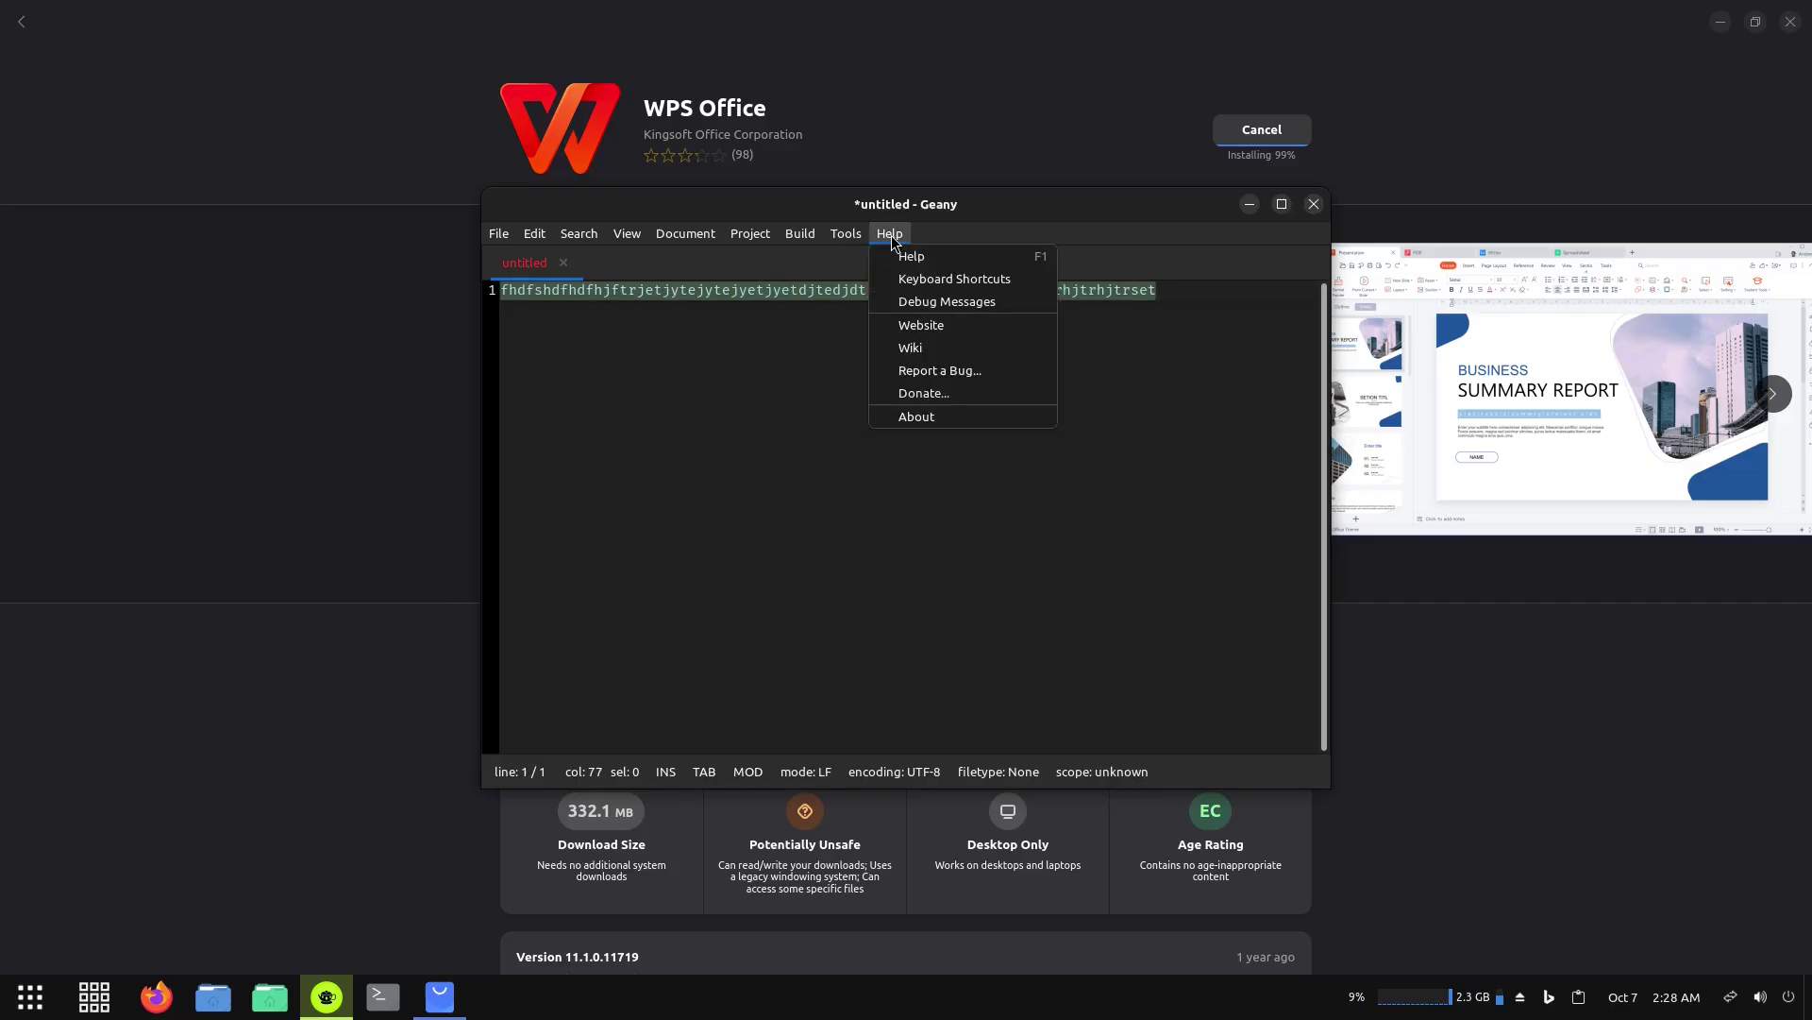
left_click(928, 419)
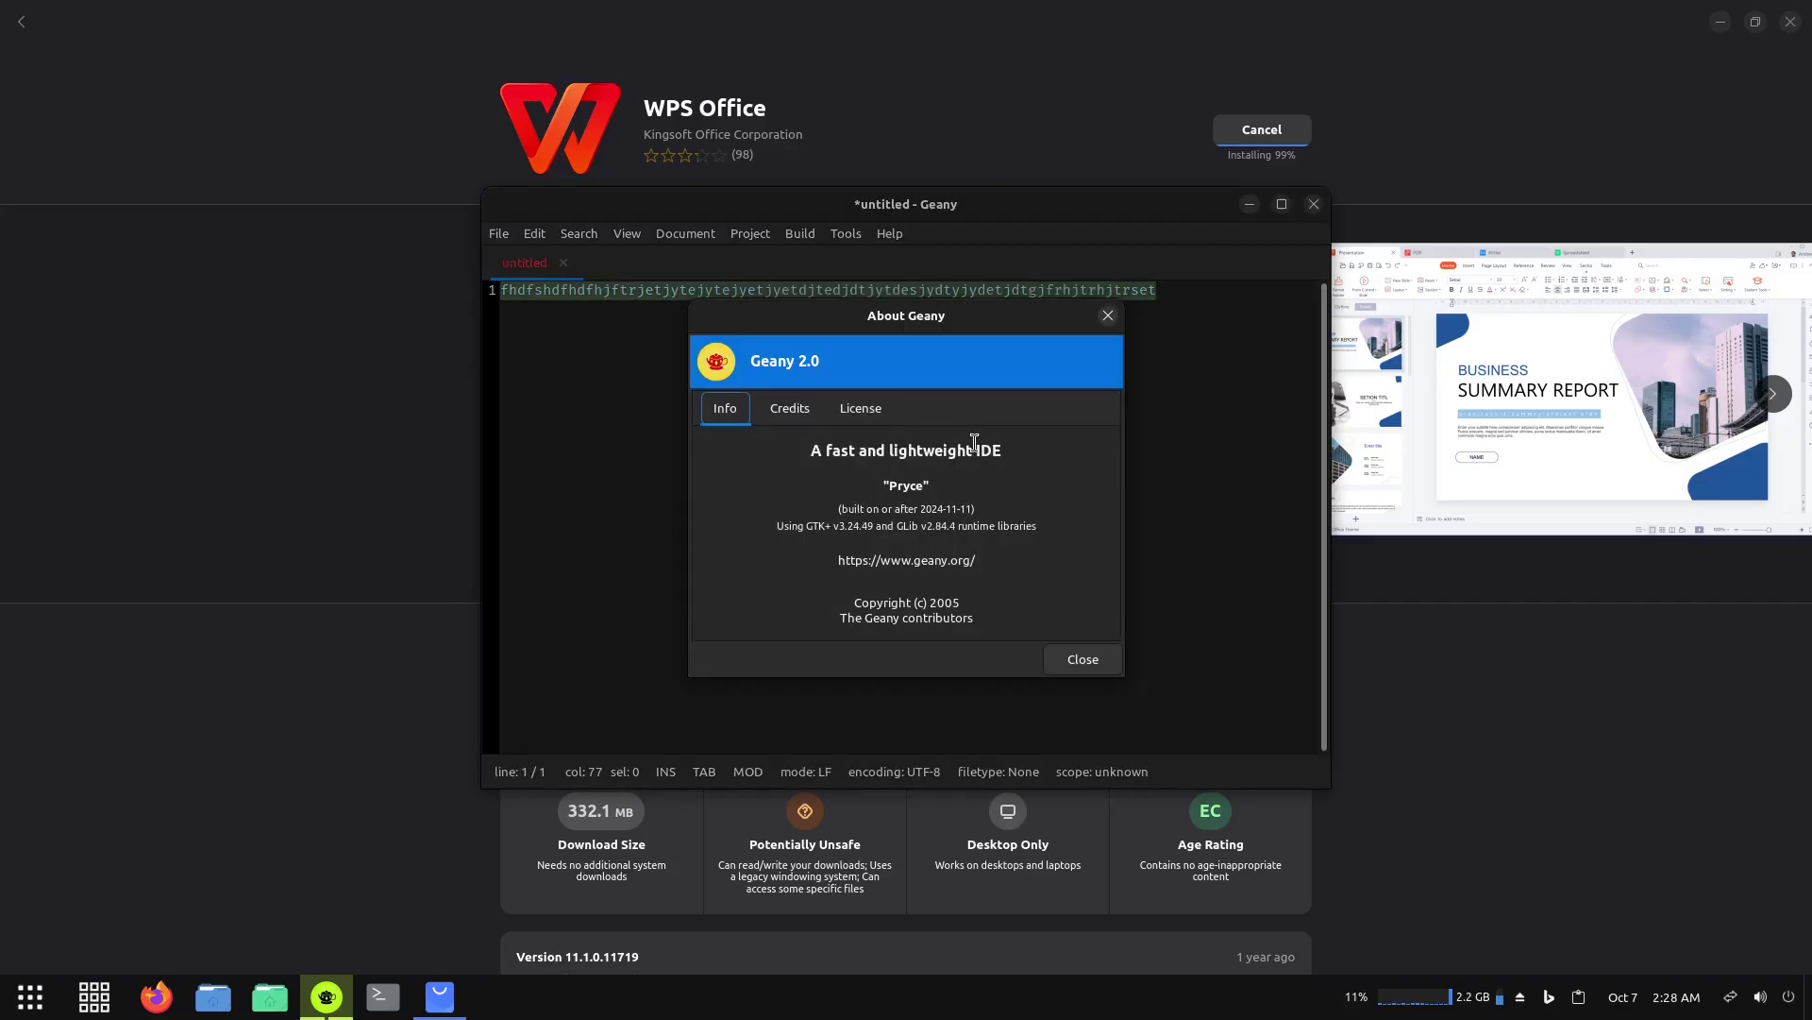
left_click(1108, 315)
left_click(1315, 205)
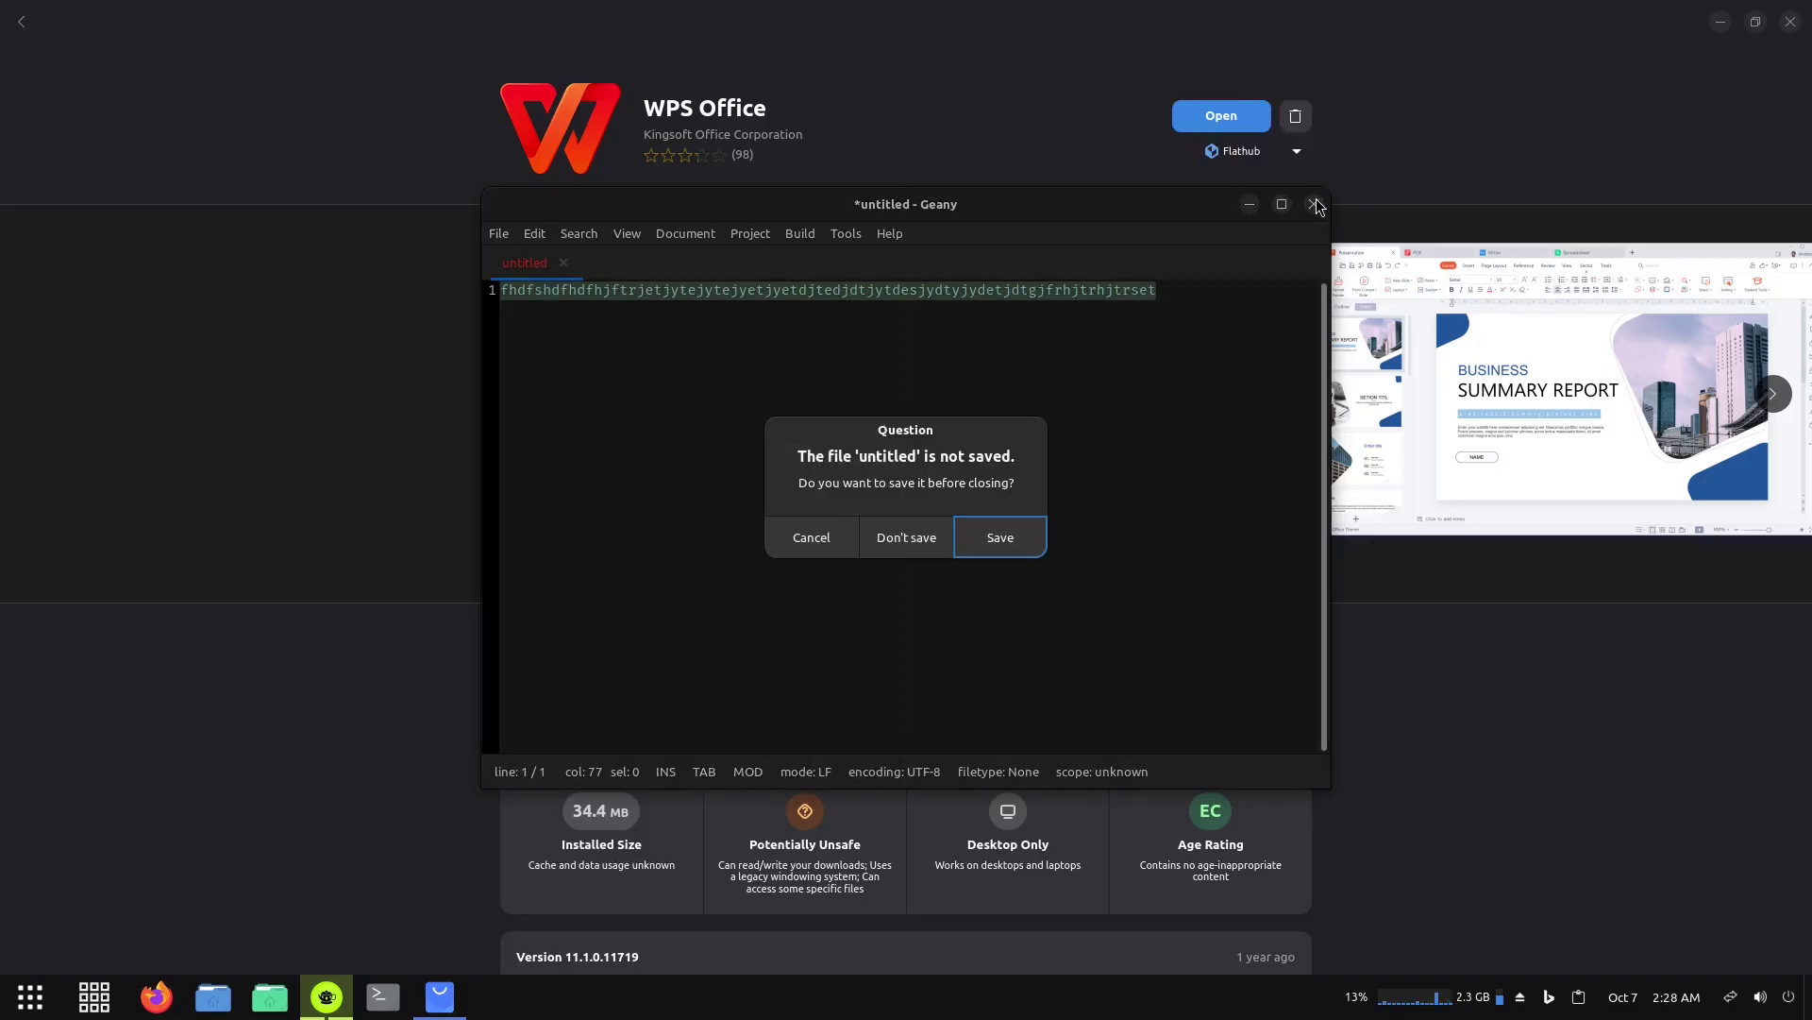
left_click(893, 538)
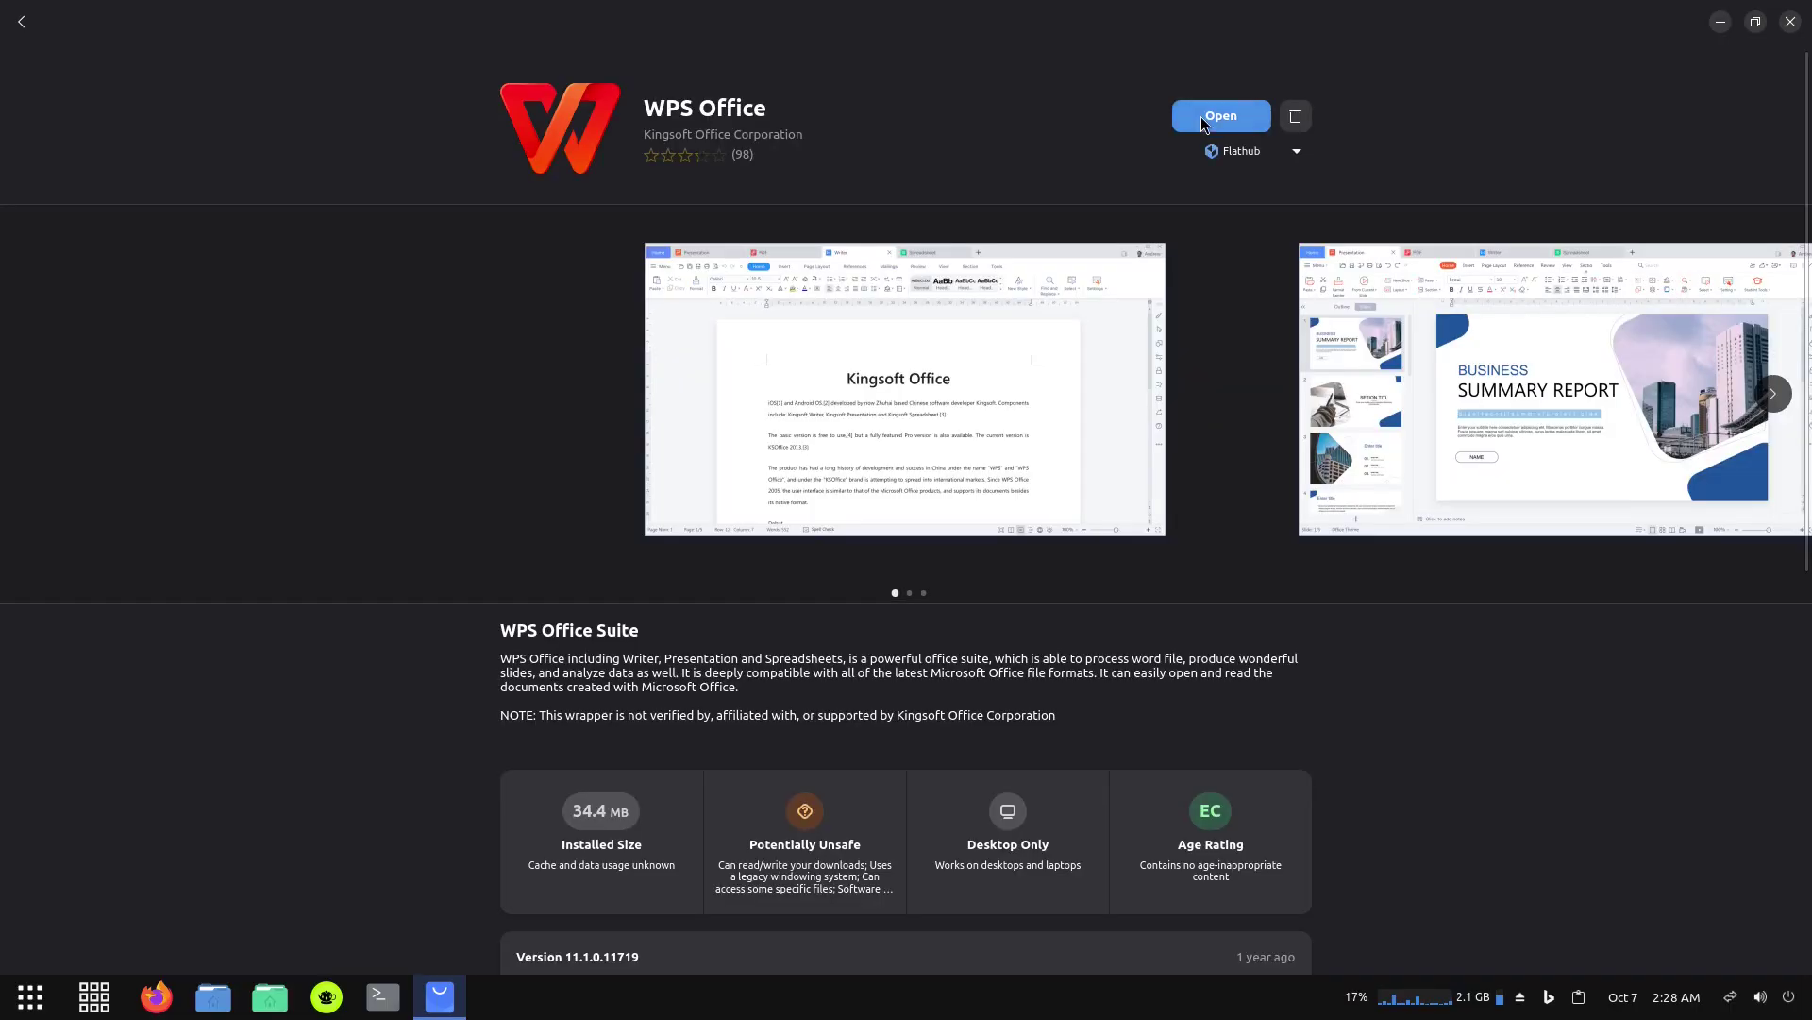
Launch the newly installed WPS Office from GNOME Software and accept its licence agreement.
left_click(1204, 121)
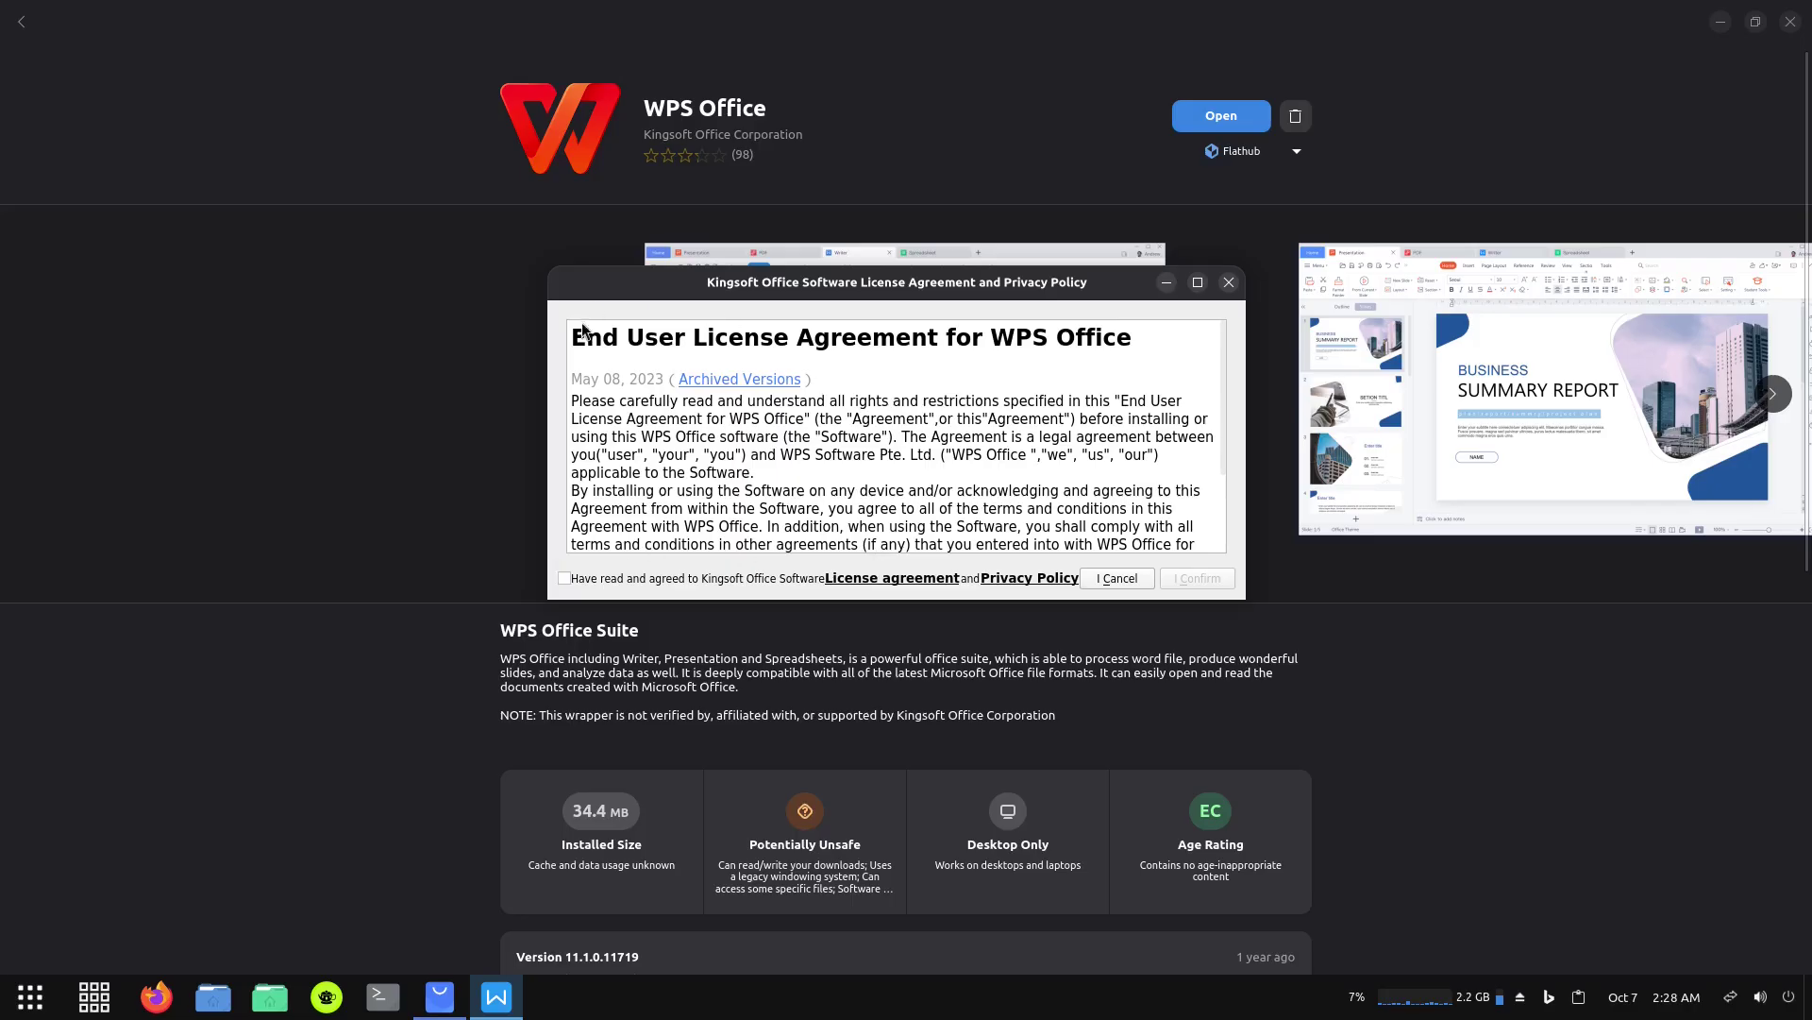
left_click(564, 579)
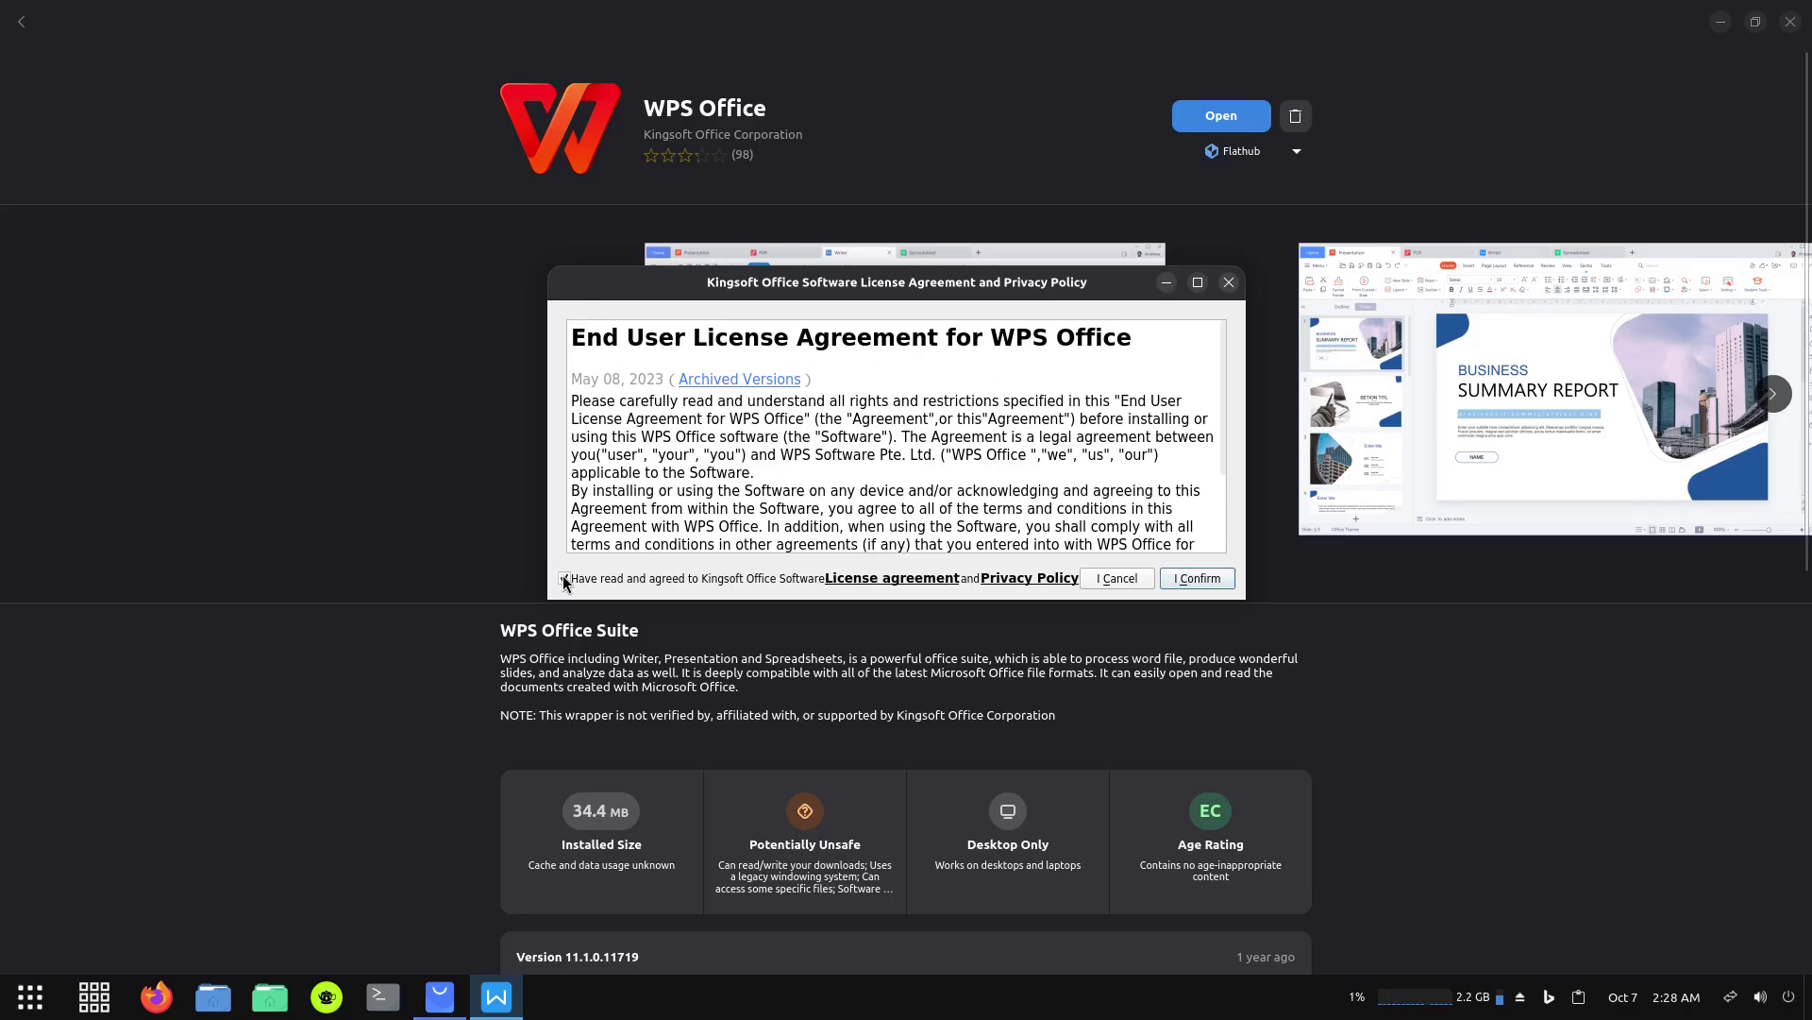
left_click(1192, 579)
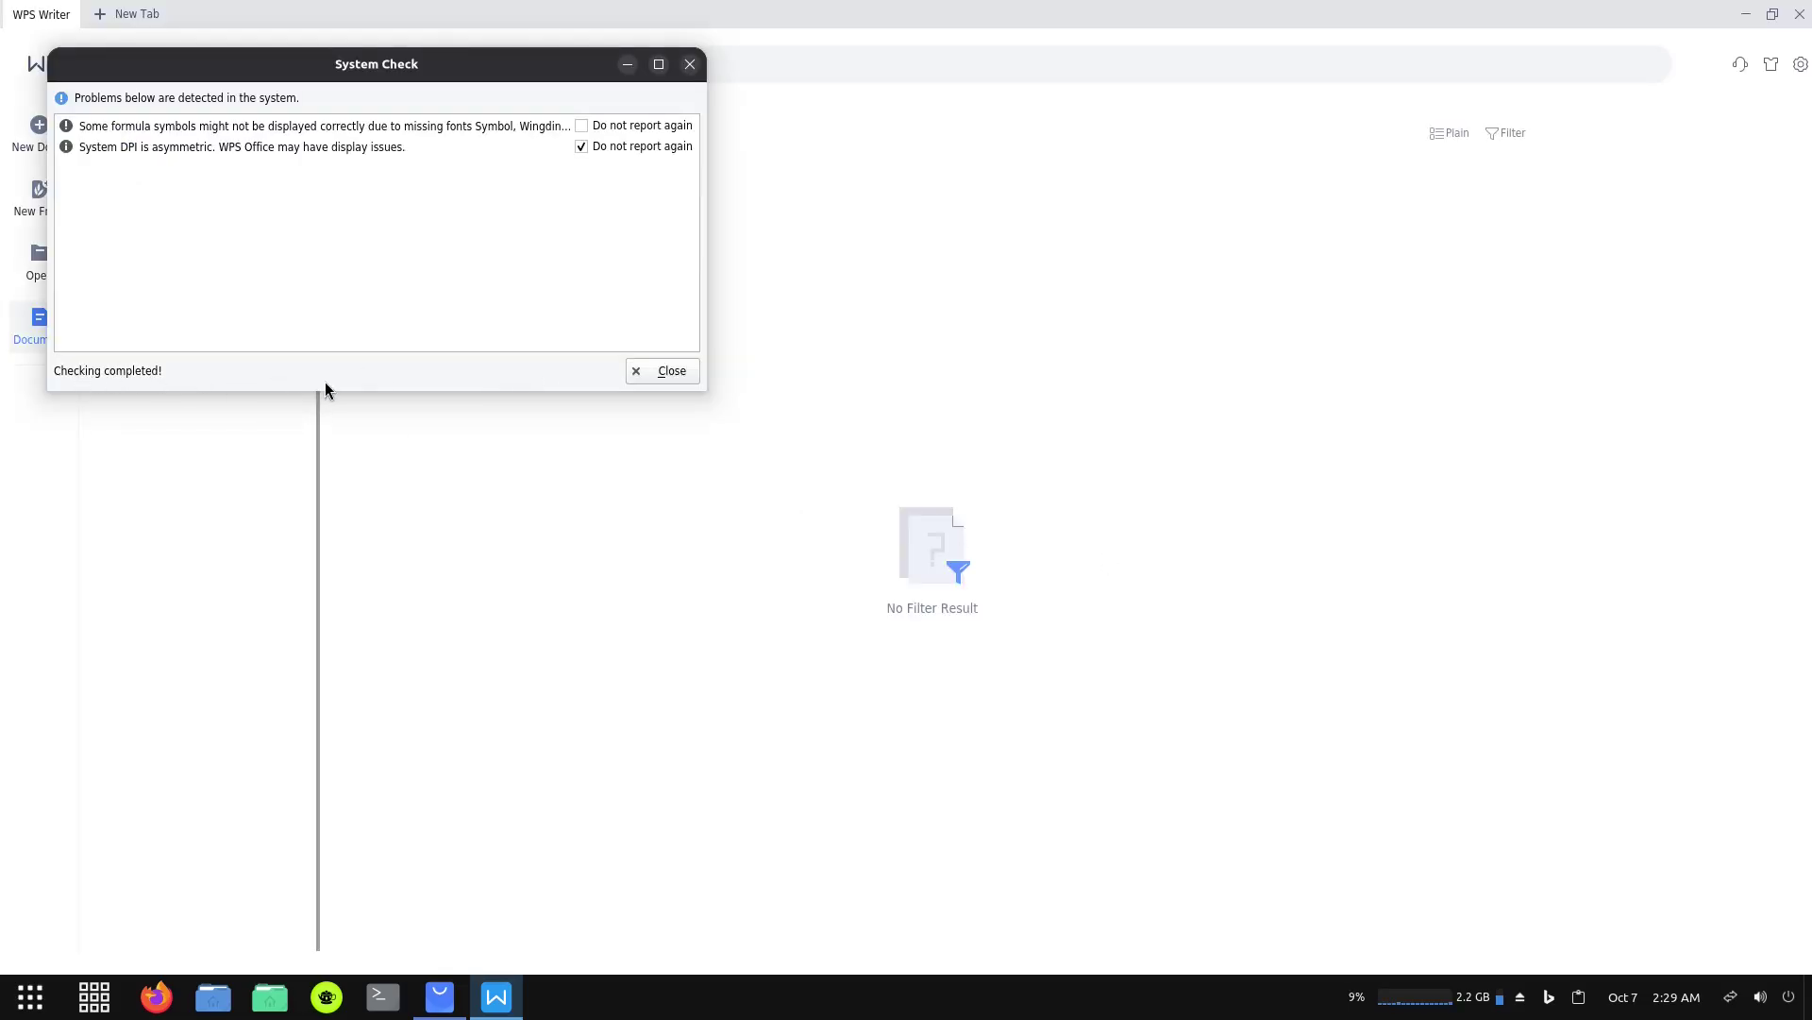
Dismiss the System Check report and create a new blank document, dismissing the default-software notice.
left_click(671, 374)
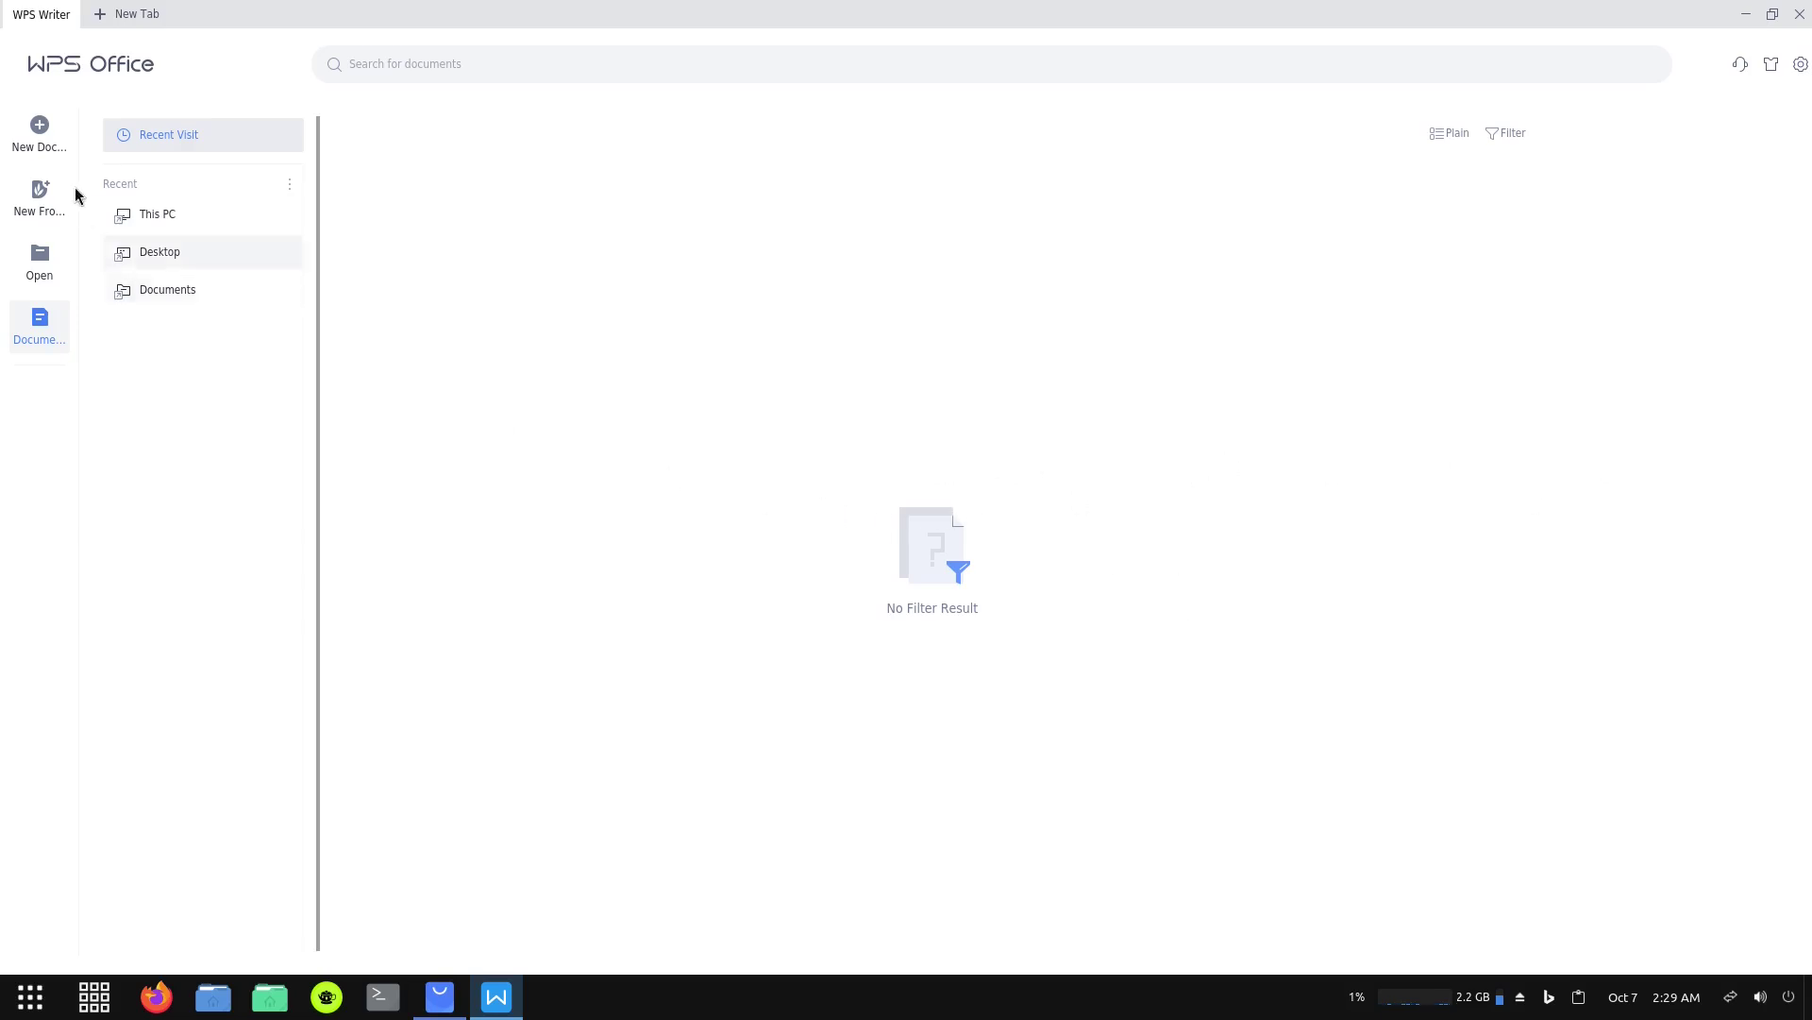
left_click(37, 127)
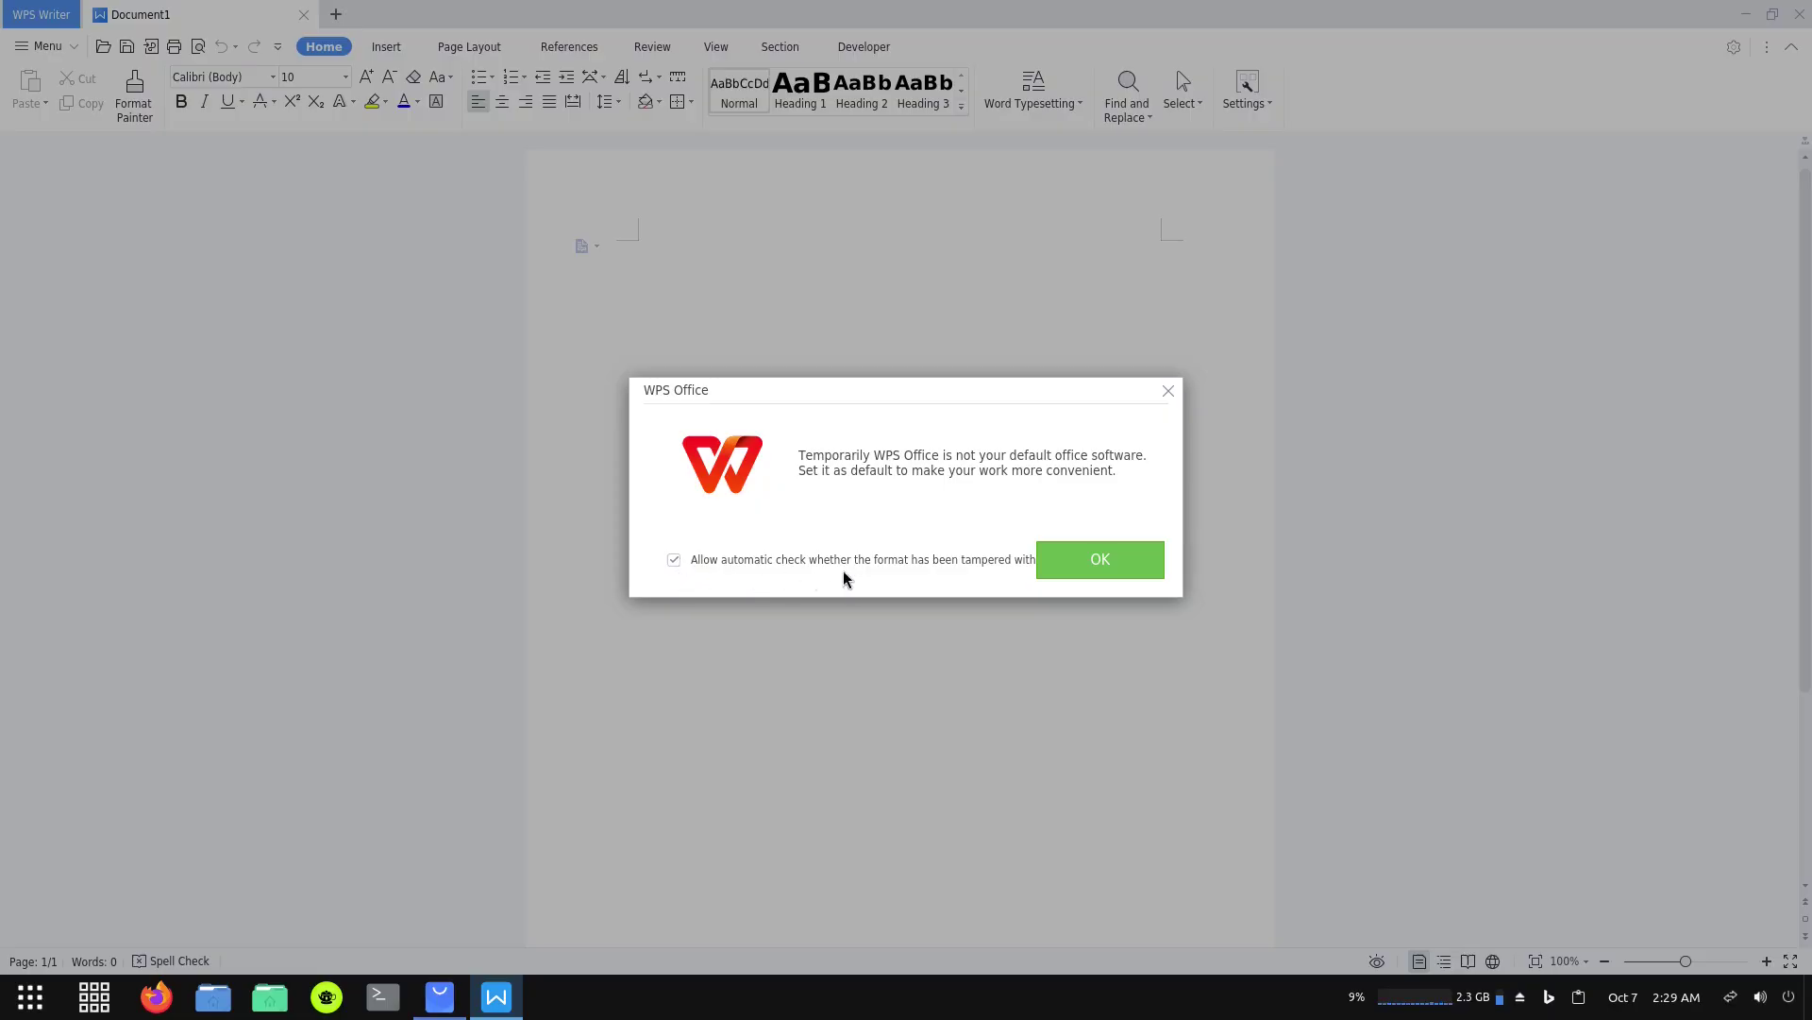
left_click(1085, 564)
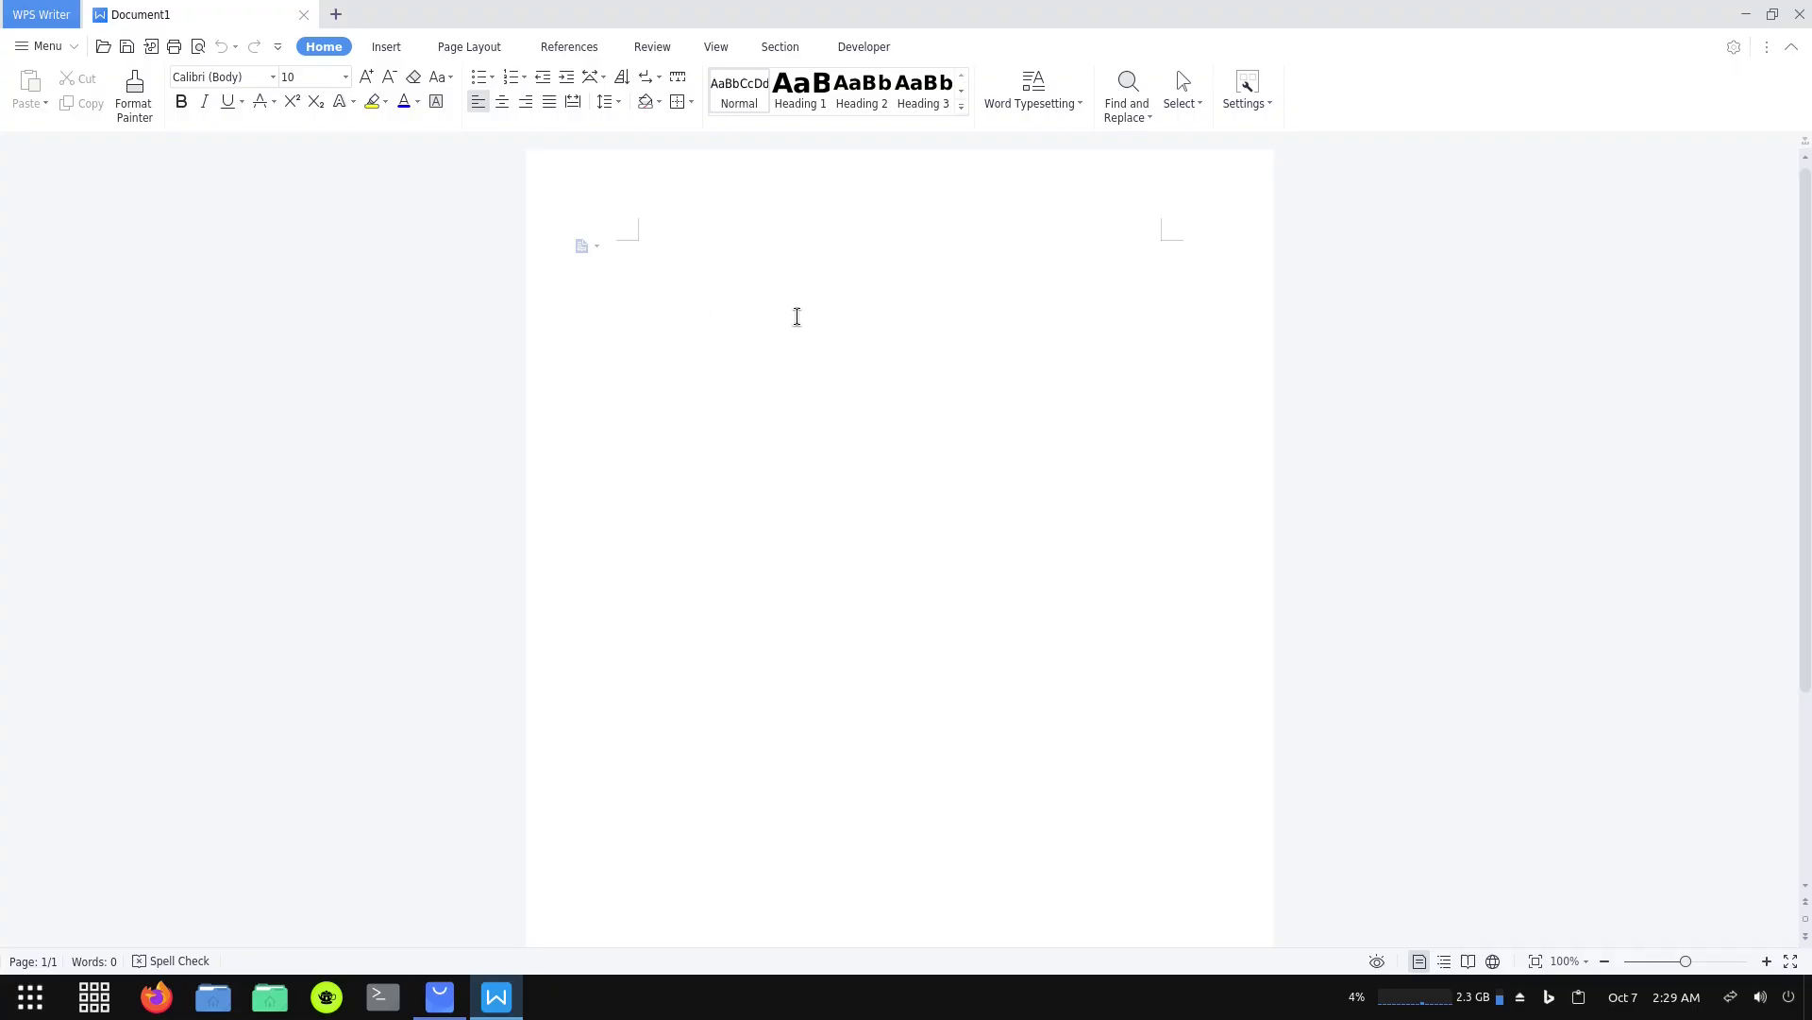
Type test text into Document1, erase it, and close the Document1 tab.
type("sgfthsfrhsfrhsrhrsh")
key("BackSpace")
key("BackSpace")
key("BackSpace")
key("BackSpace")
key("BackSpace")
key("BackSpace")
key("BackSpace")
key("BackSpace")
key("BackSpace")
key("BackSpace")
key("BackSpace")
key("BackSpace")
key("BackSpace")
key("BackSpace")
key("BackSpace")
key("BackSpace")
key("BackSpace")
key("BackSpace")
left_click(304, 14)
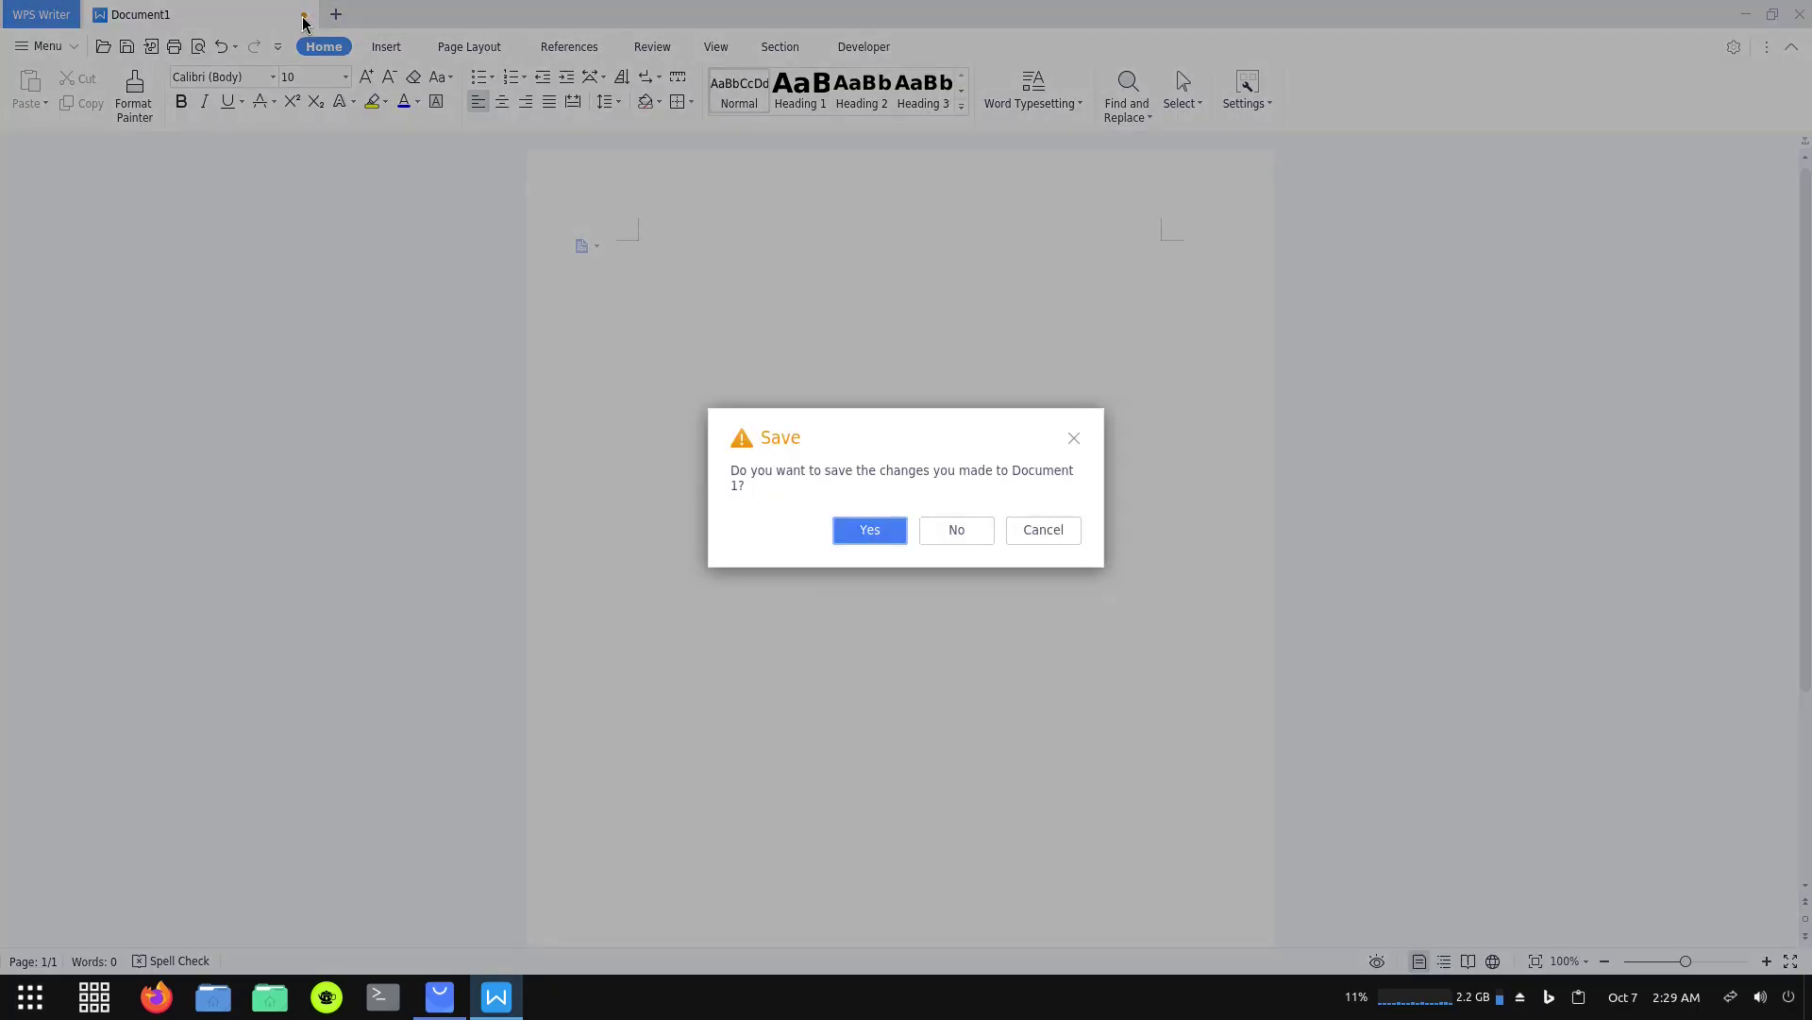
Discard Document1 unsaved, check About WPS (version 11.1.0.11723), then close WPS Office.
left_click(958, 531)
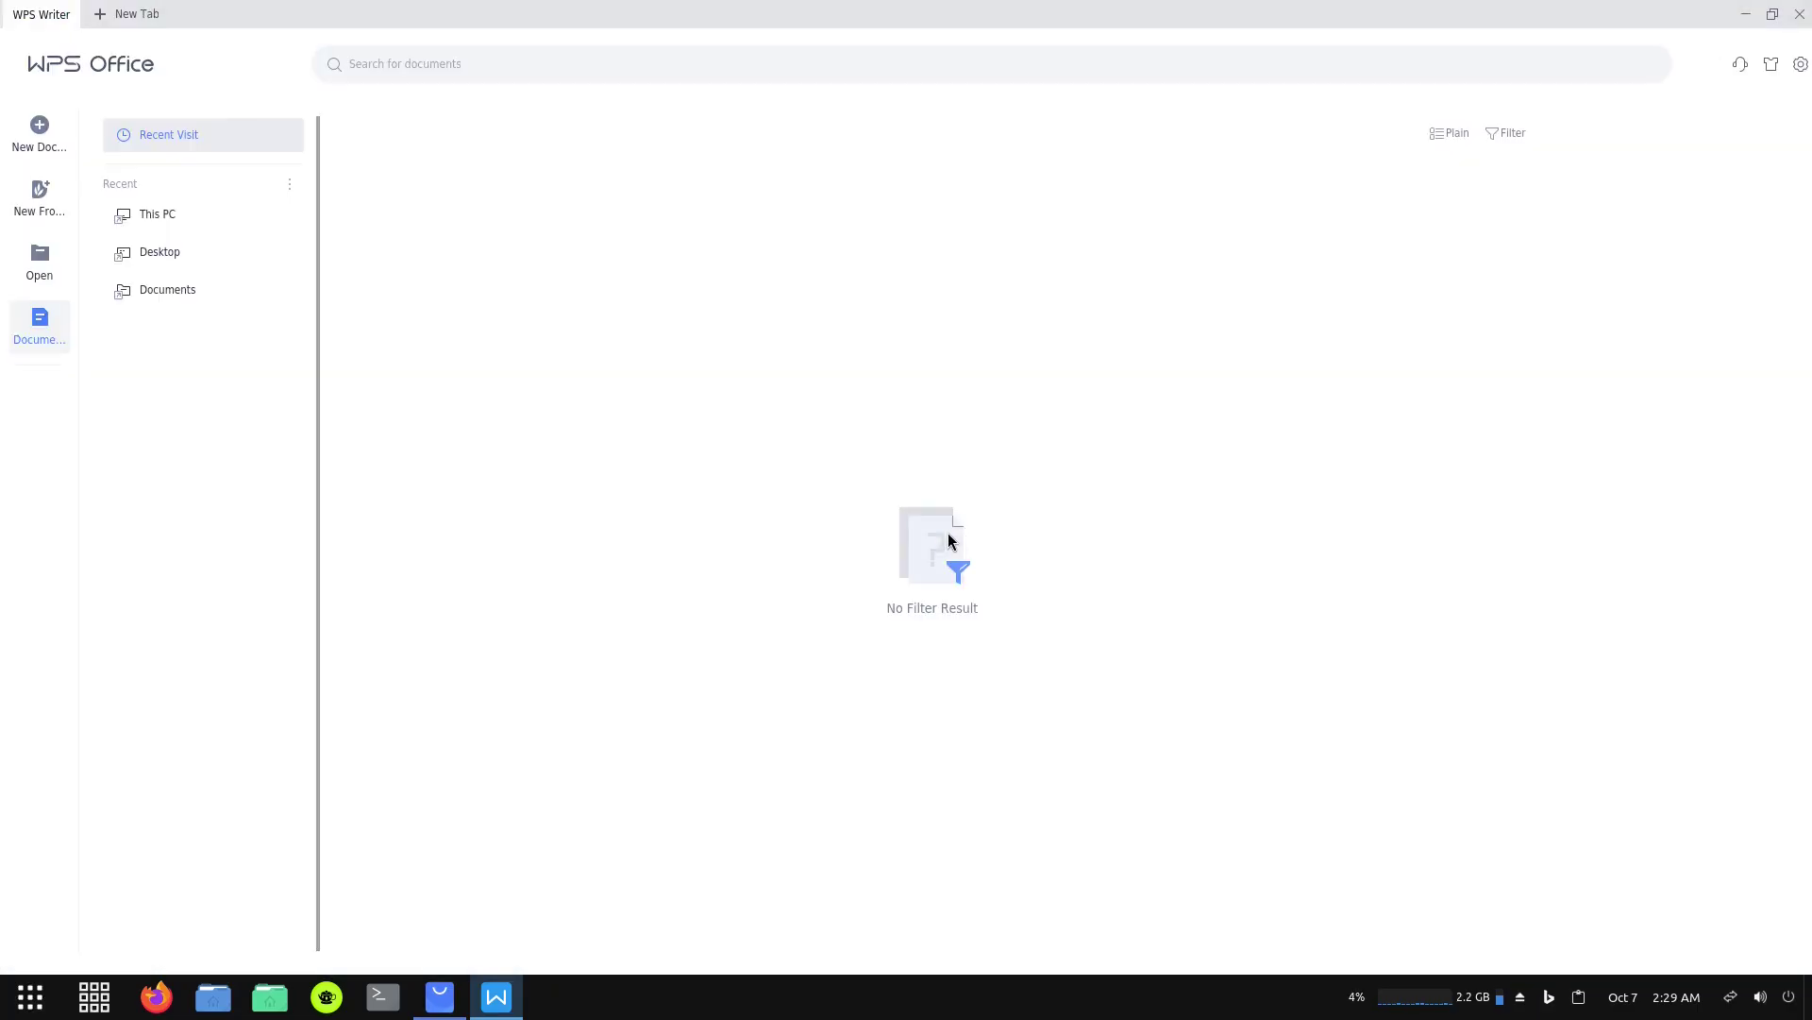
left_click(160, 219)
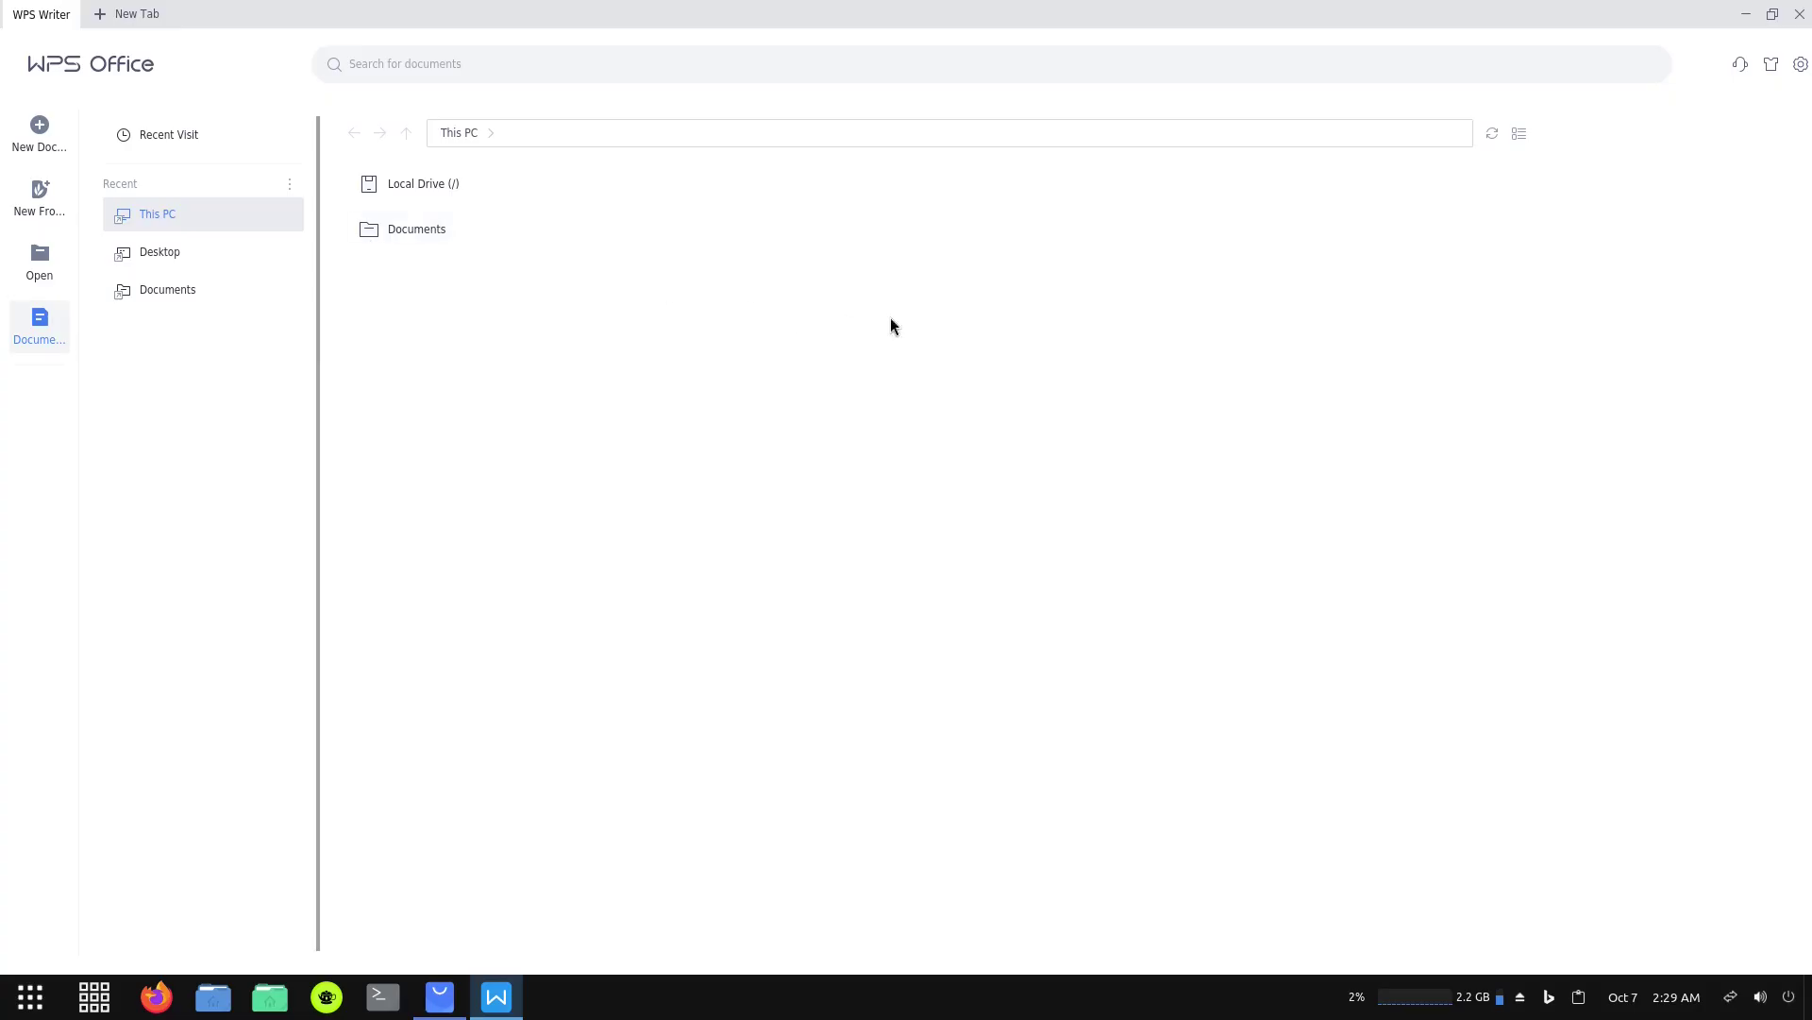
left_click(1799, 66)
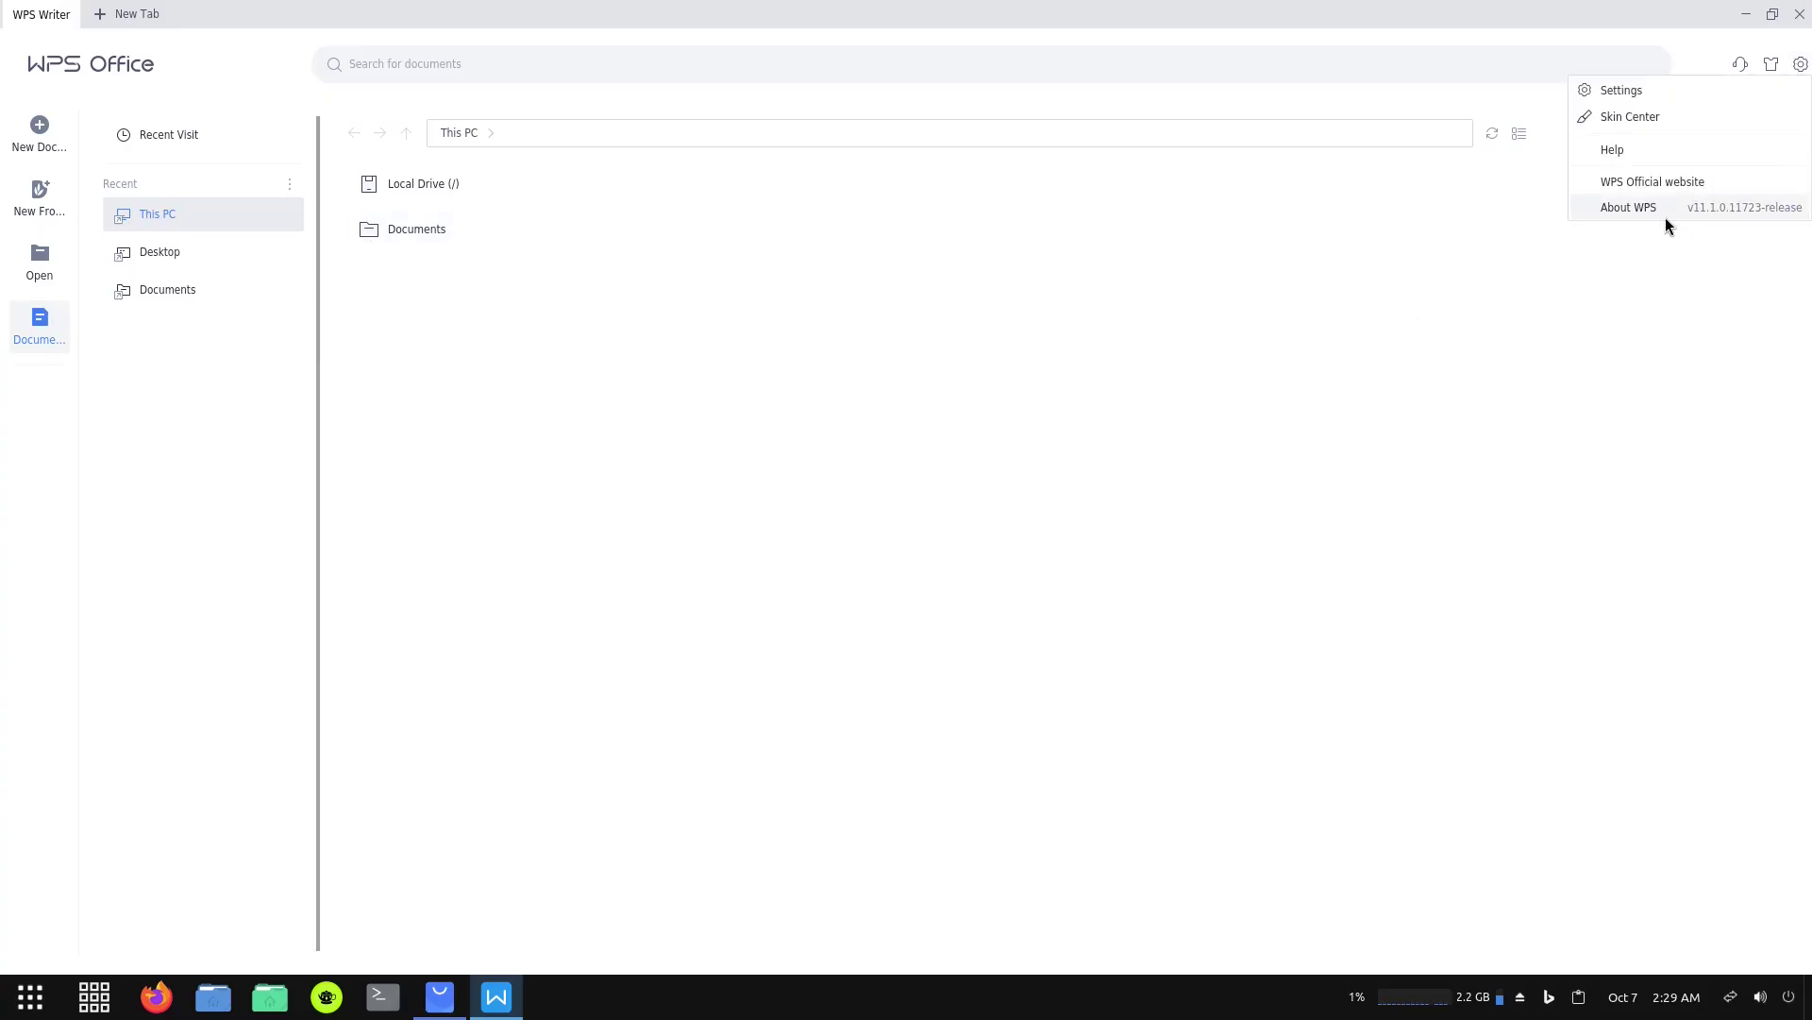
left_click(1627, 204)
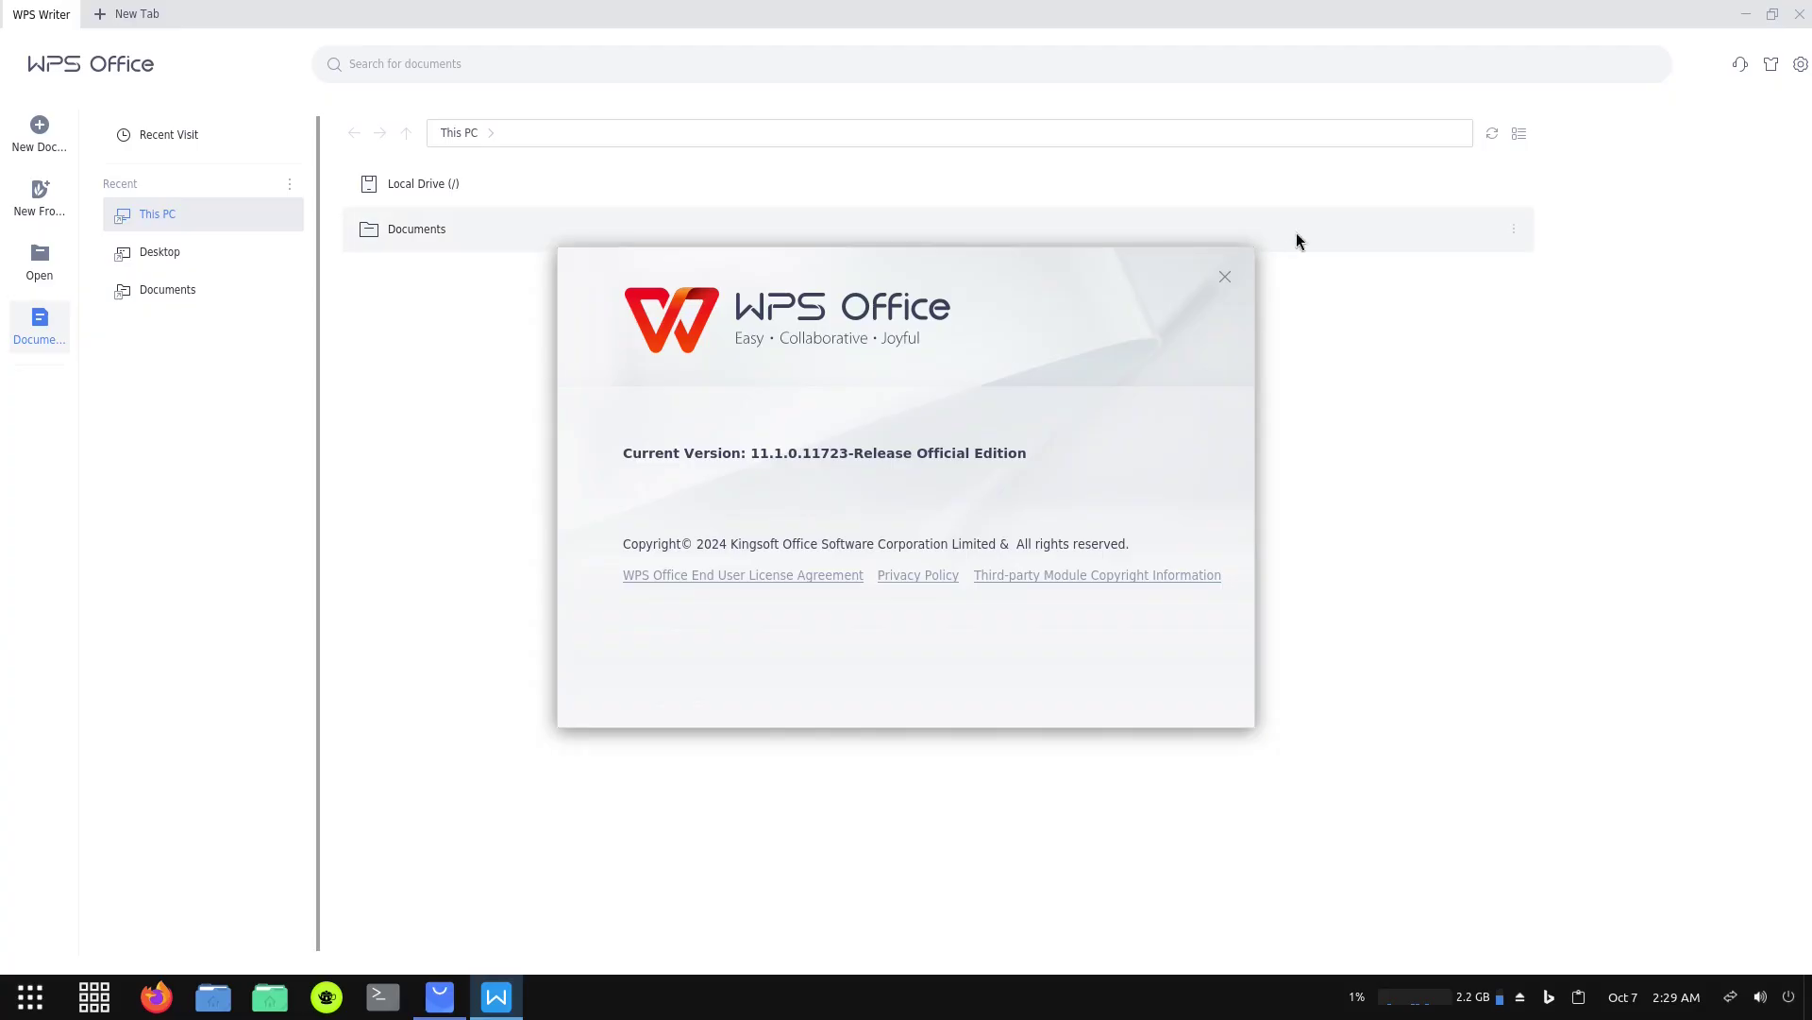
left_click(1225, 278)
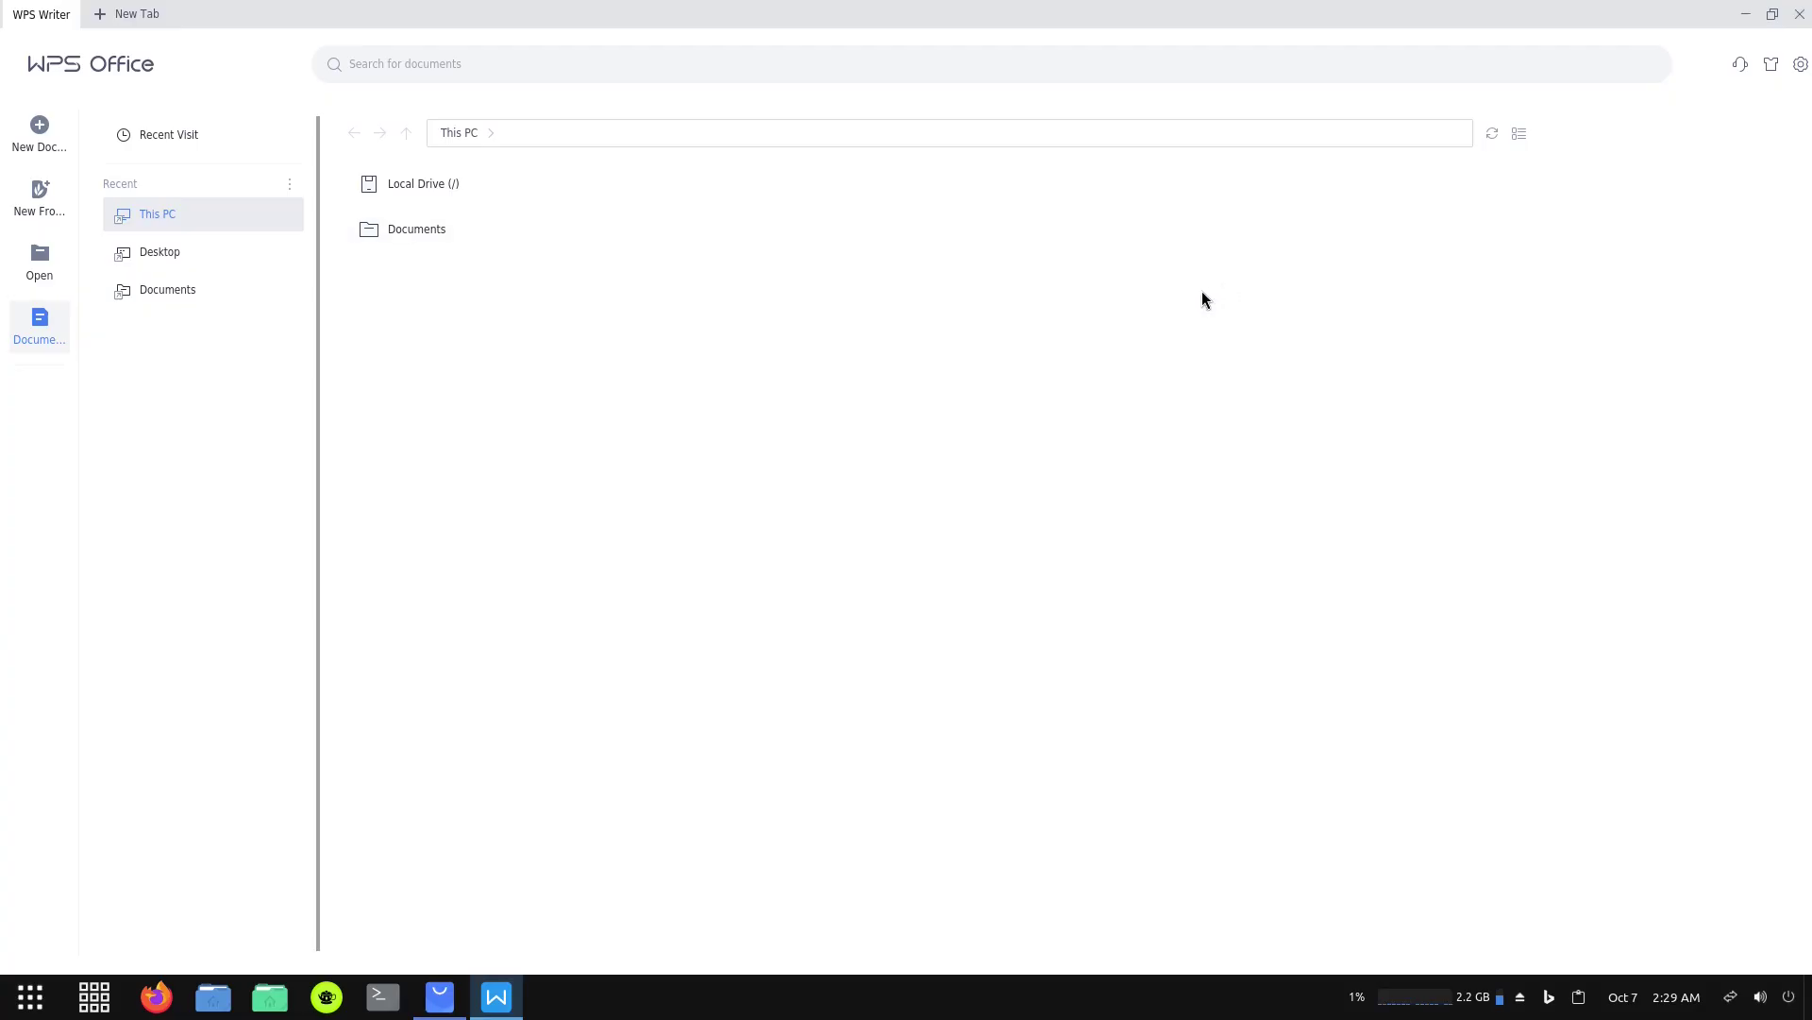
left_click(1800, 14)
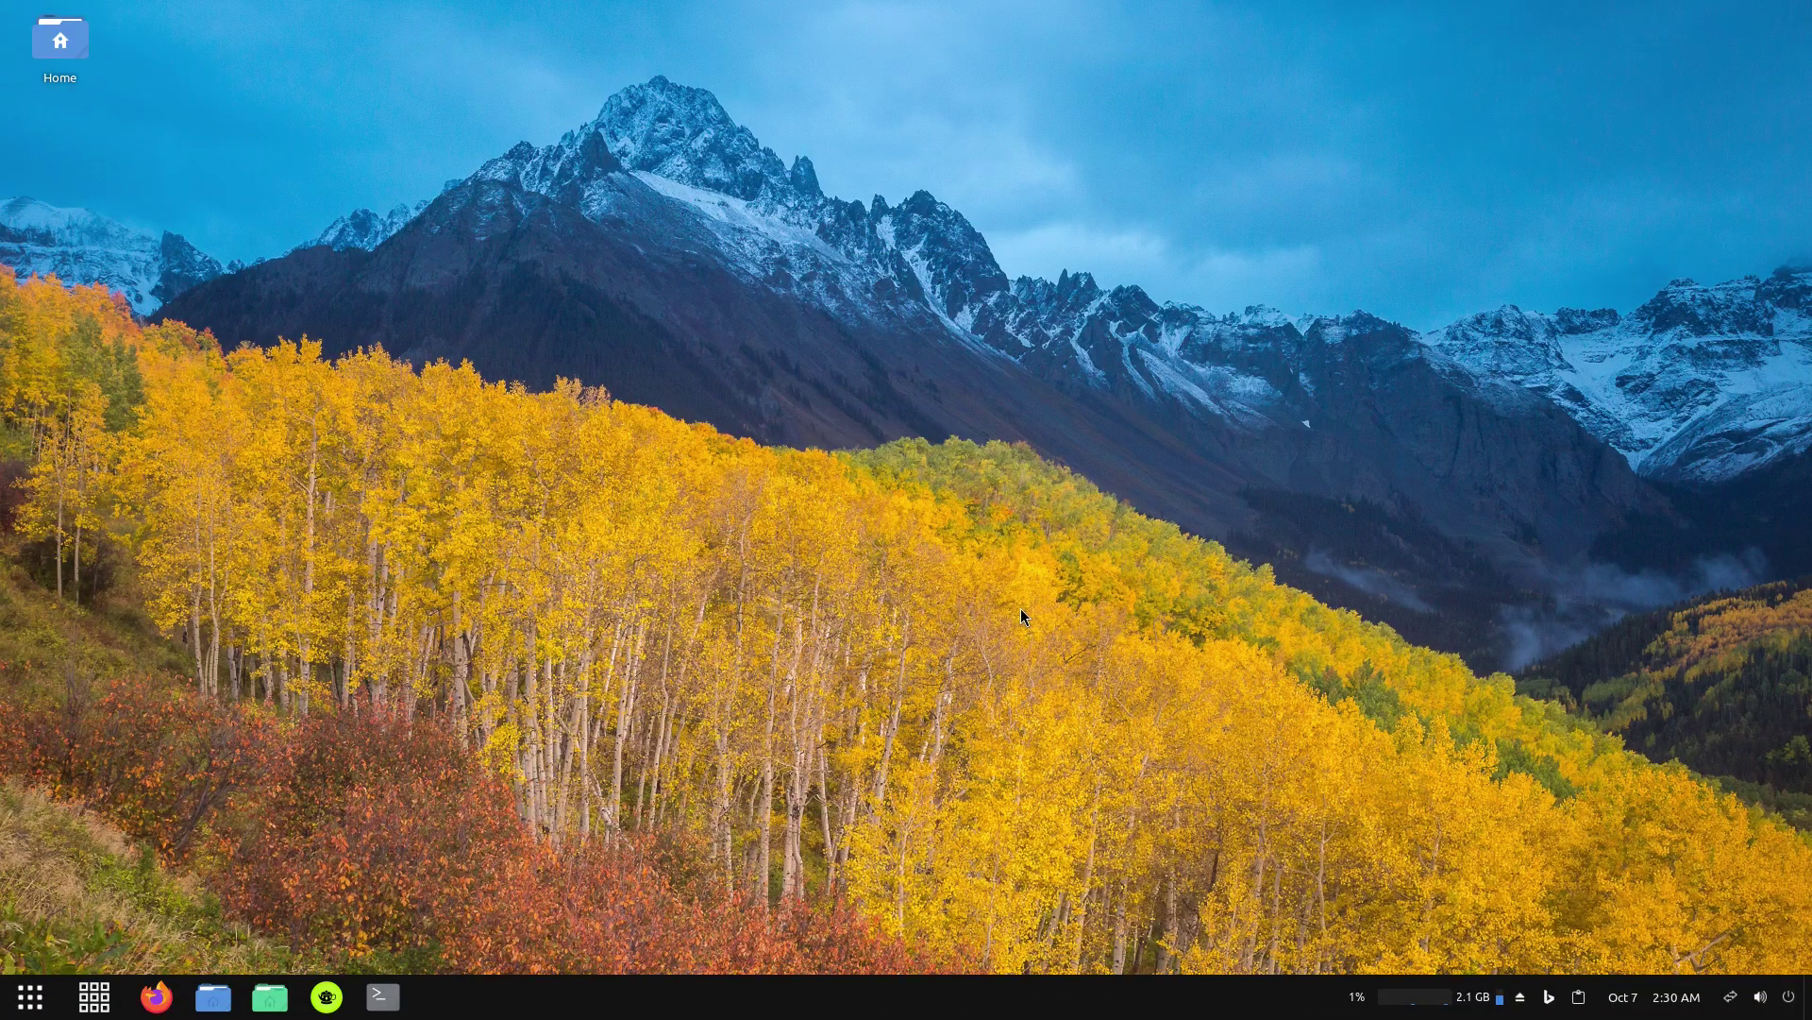
right_click(871, 518)
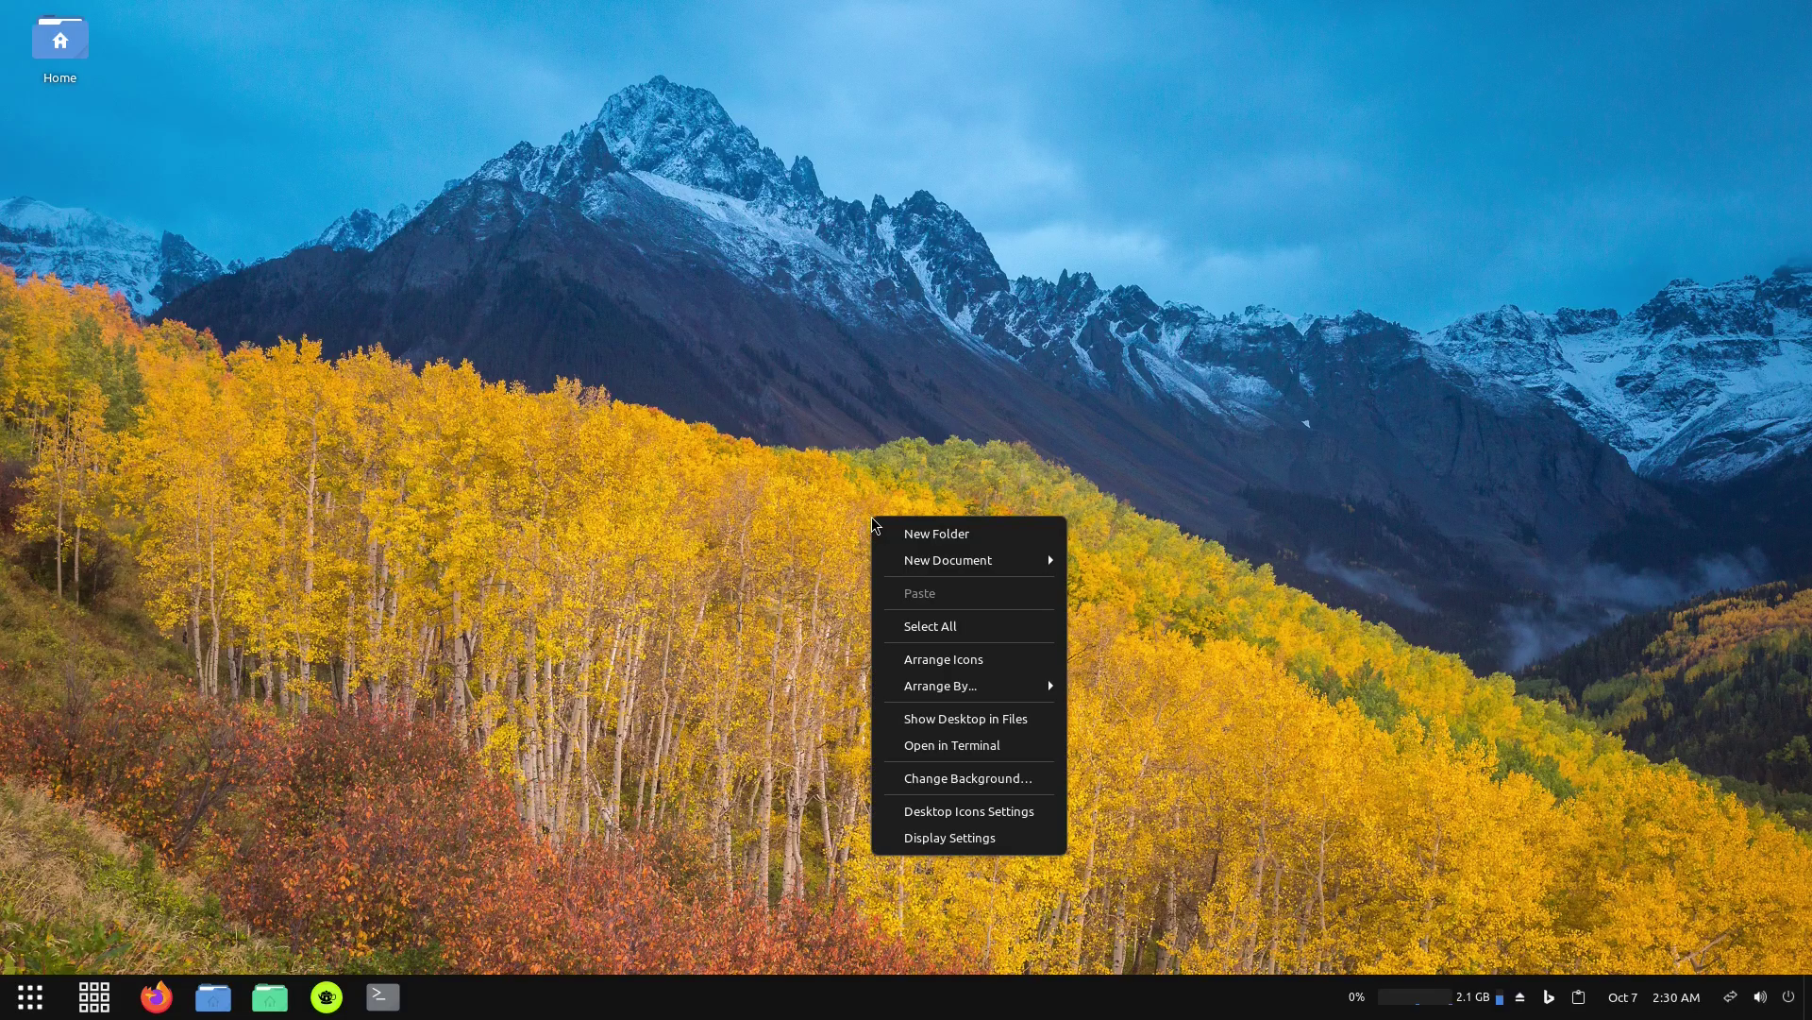
left_click(932, 419)
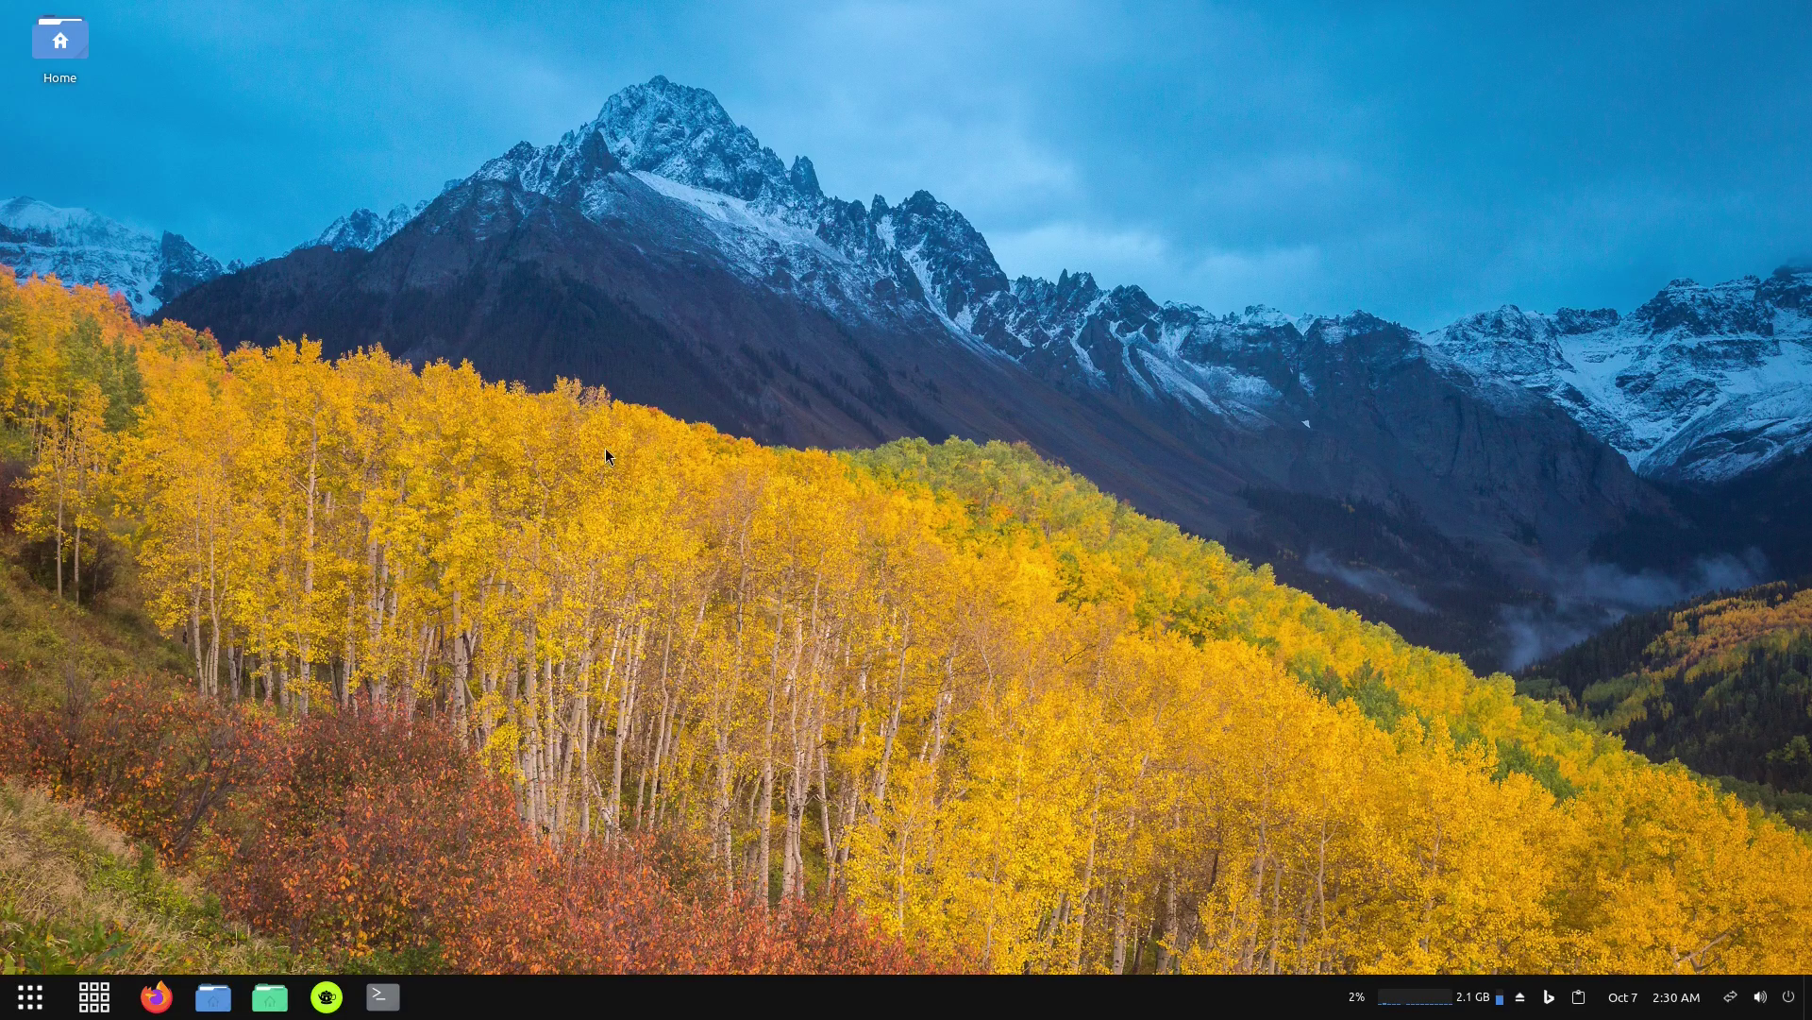